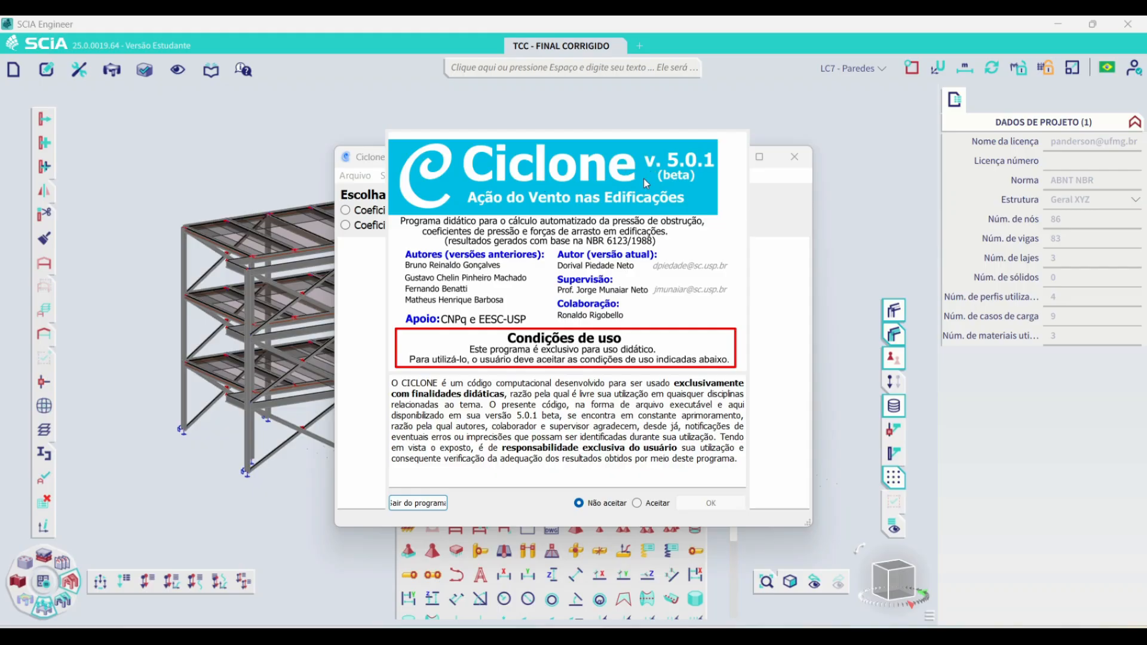
# Accept Ciclone's conditions of use and start the drag coefficient procedure (Coeficientes de arrasto).
pyautogui.click(637, 503)
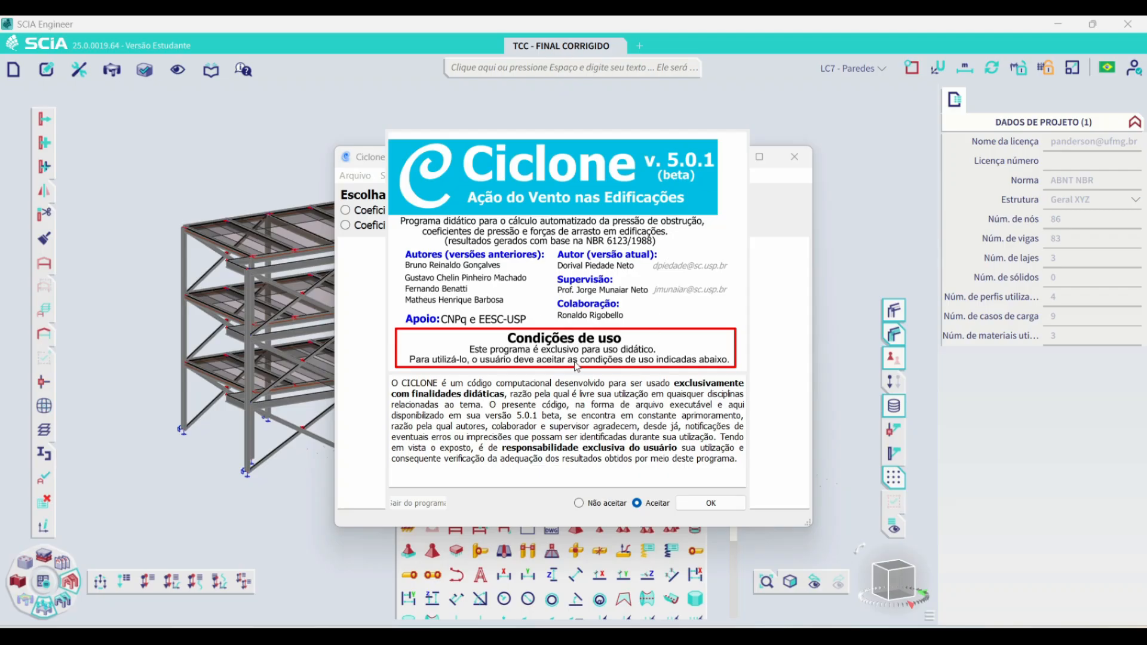
pyautogui.click(682, 505)
pyautogui.moveTo(580, 158); pyautogui.dragTo(481, 137)
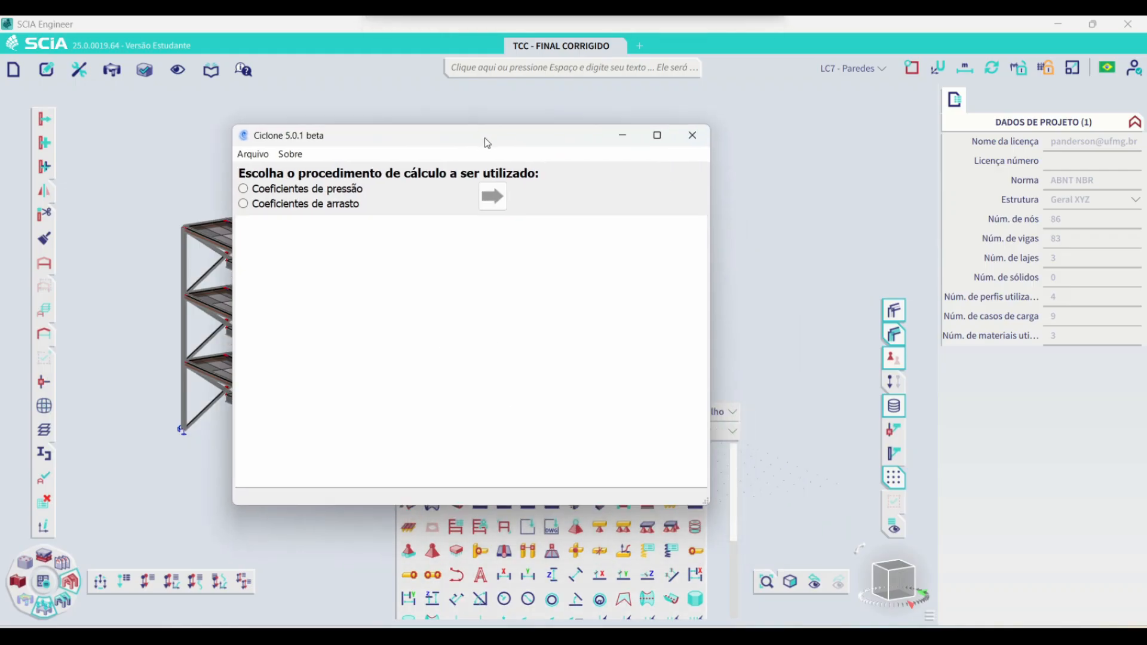
pyautogui.click(269, 205)
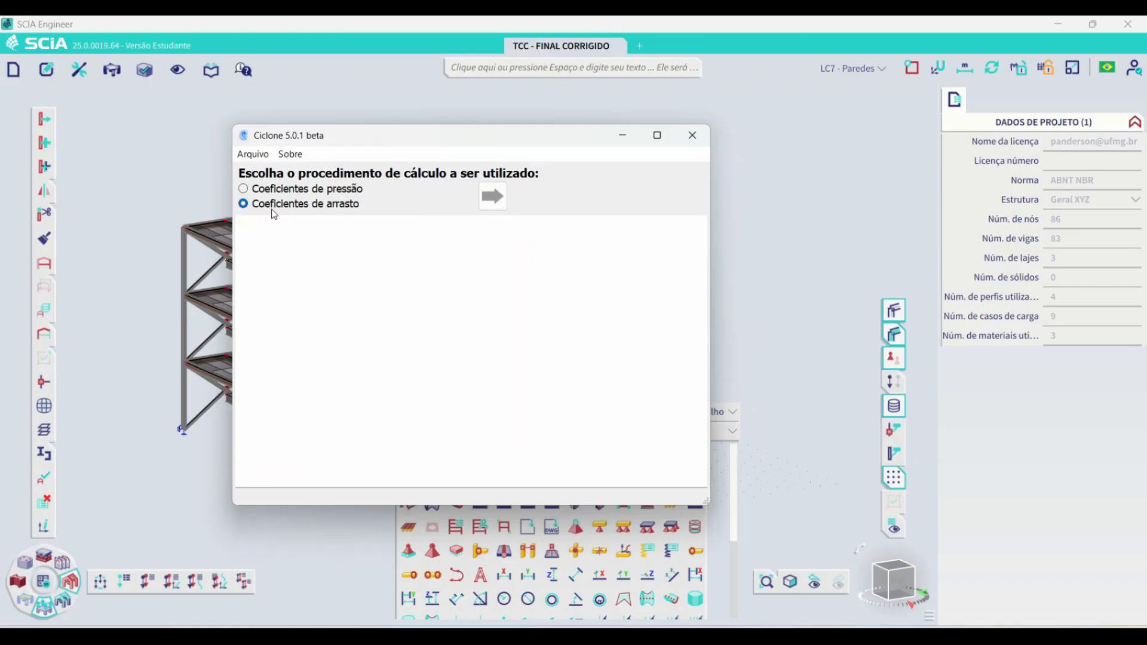
pyautogui.click(491, 200)
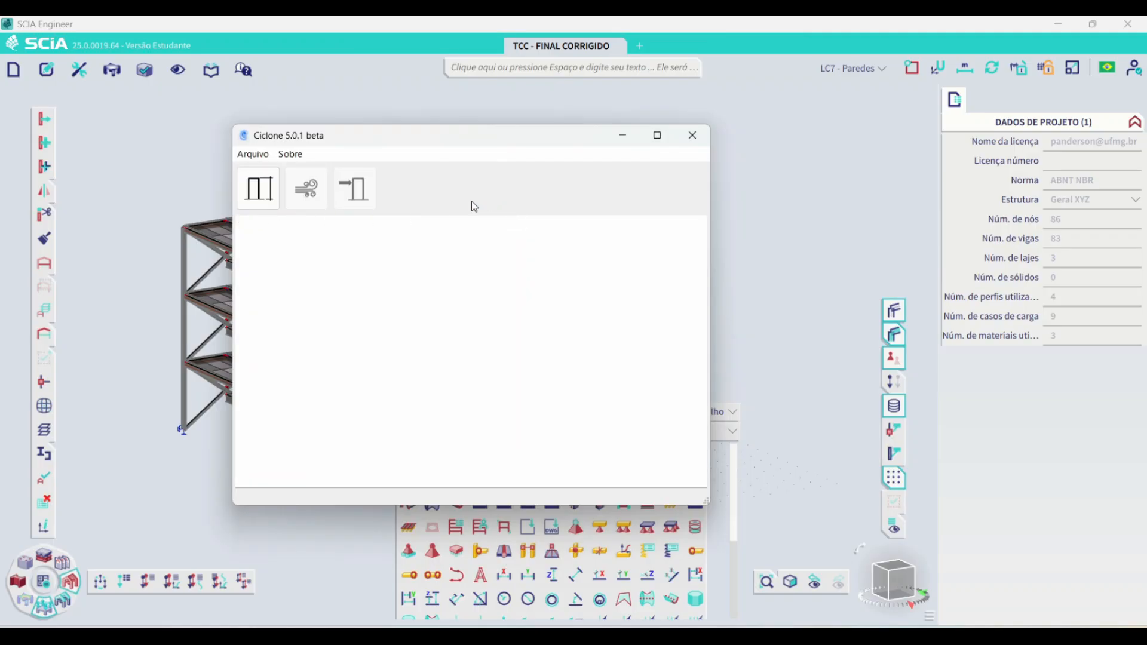
# Define the building geometry with a = 22 m, b = 9,14 m and h = 10,8 m.
pyautogui.click(257, 199)
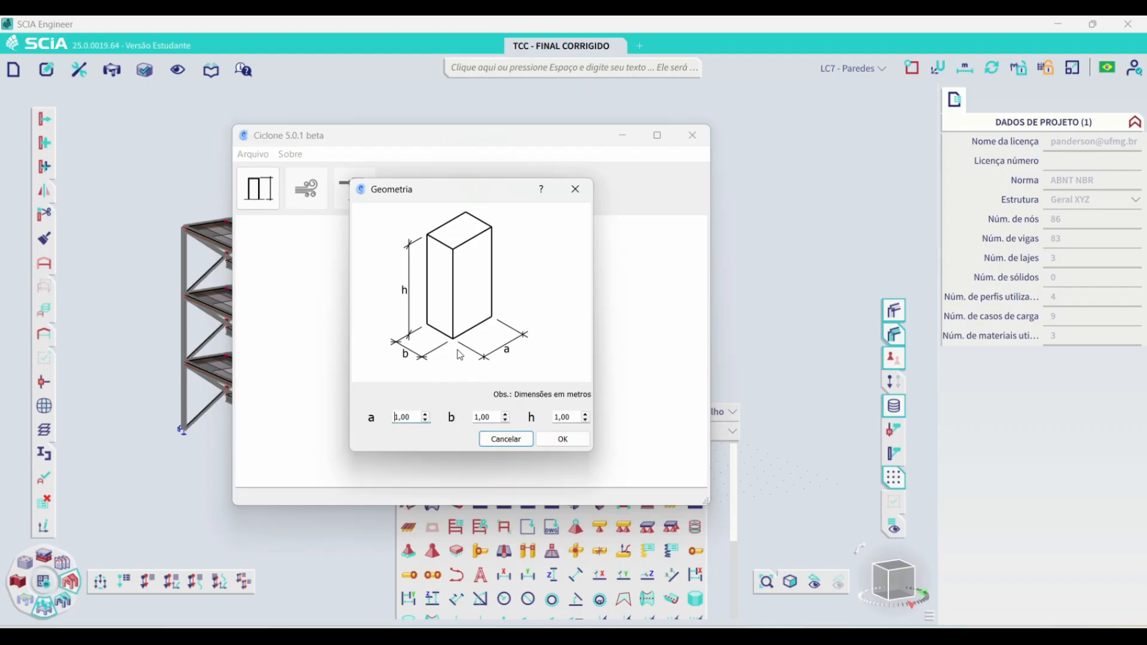
pyautogui.moveTo(418, 417); pyautogui.dragTo(373, 424)
pyautogui.write('22')
pyautogui.press('Tab')
pyautogui.write('6')
pyautogui.write(',14')
pyautogui.press('Tab')
pyautogui.write('10,8')
pyautogui.click(562, 440)
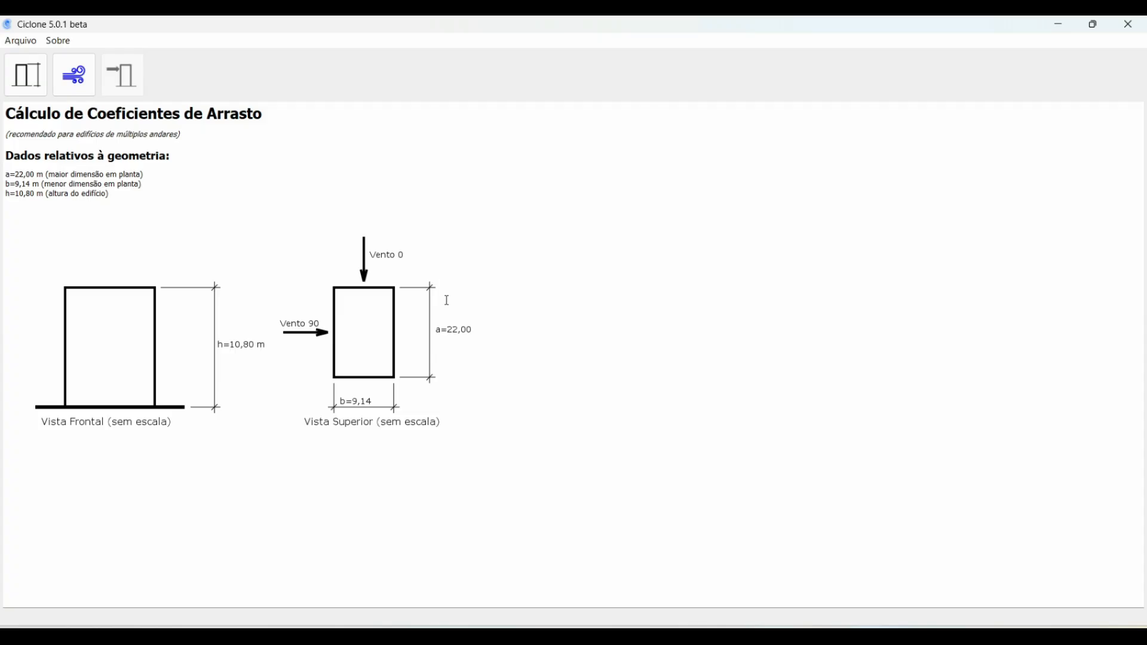
# Start the wind speed determination, consult the ABNT NBR 6123 document in Edge, and set the basic wind speed to 35 m/s.
pyautogui.click(82, 89)
pyautogui.moveTo(523, 141); pyautogui.dragTo(427, 113)
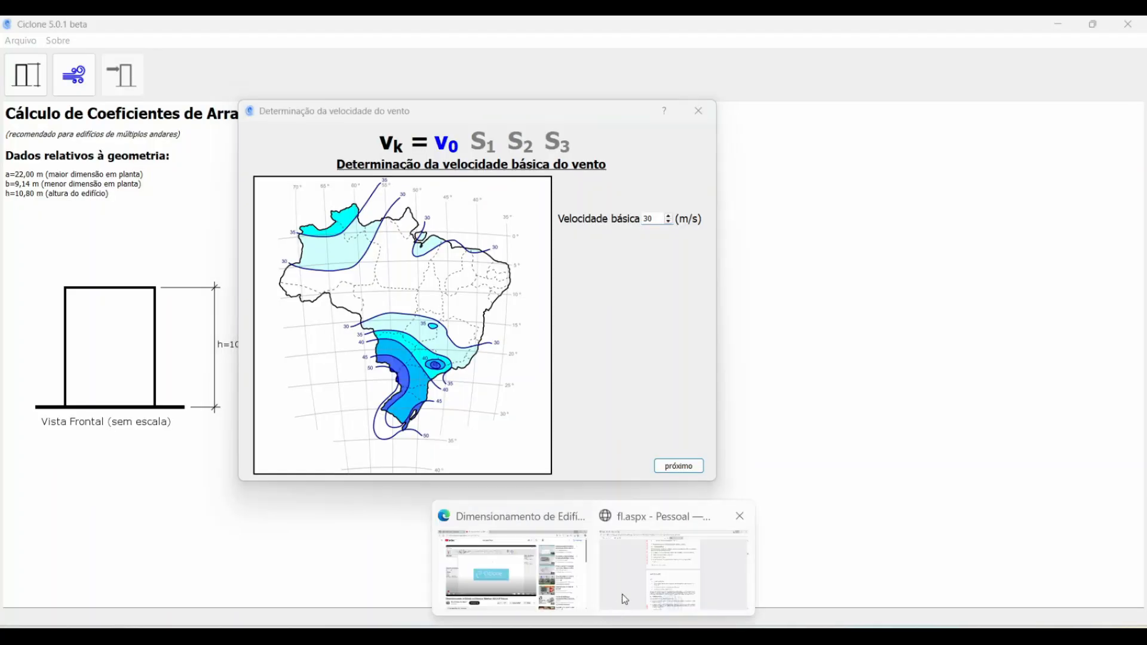
pyautogui.click(625, 599)
pyautogui.scroll(-10, 589, 364)
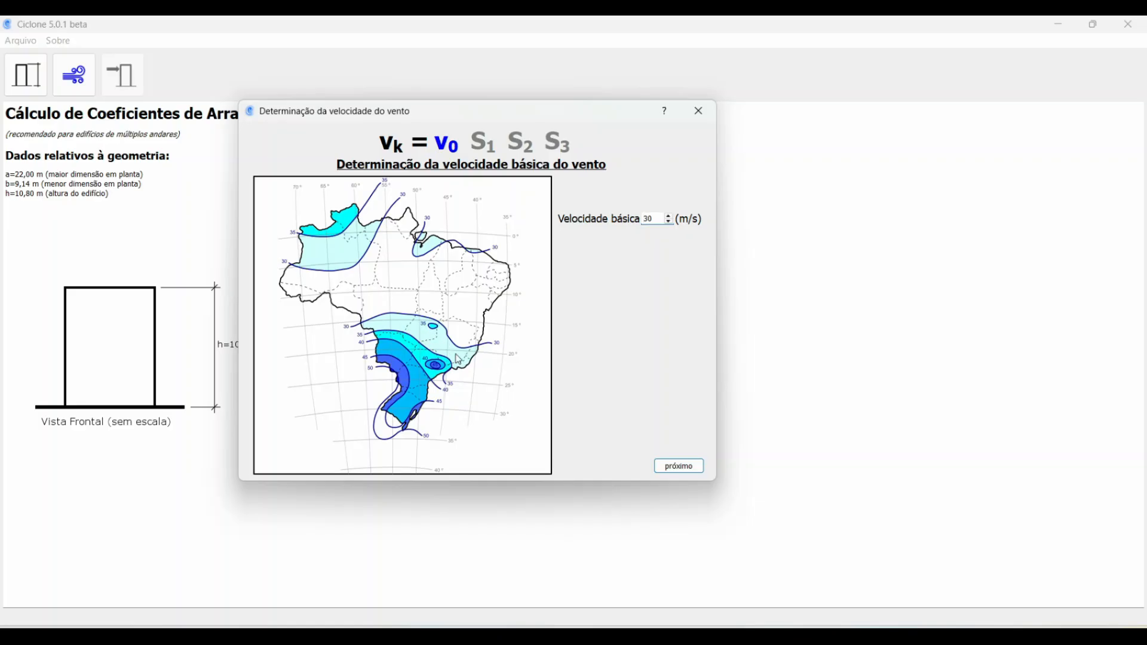
pyautogui.press('BackSpace')
pyautogui.write('5')
pyautogui.click(680, 465)
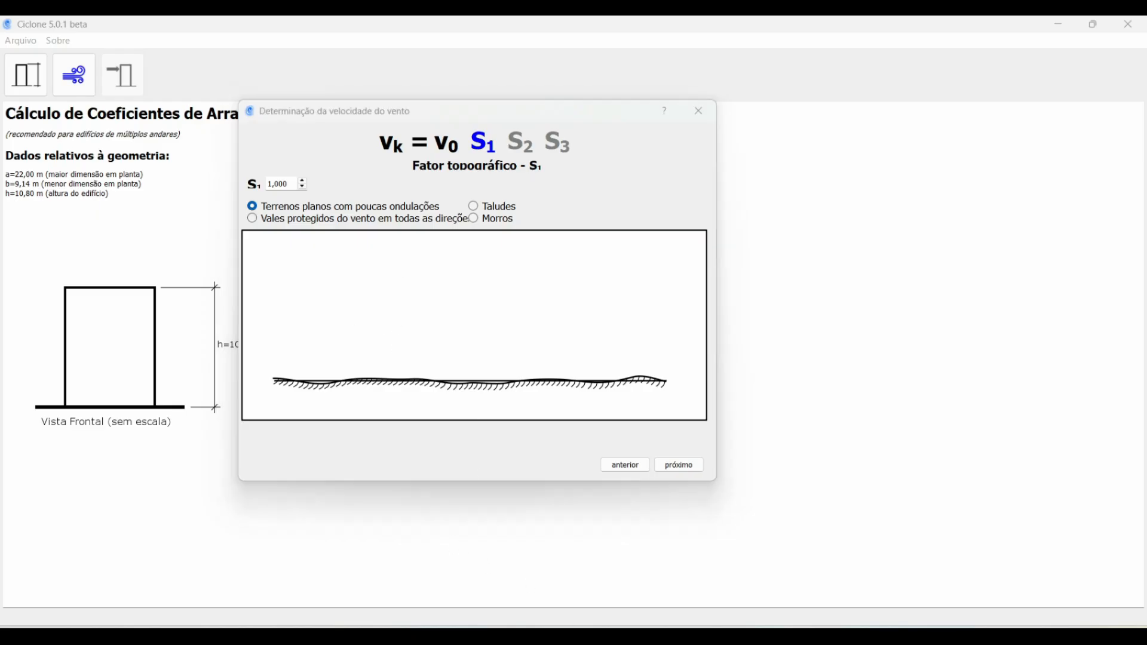
# Consult clause 5.2 on the topographic factor in NBR 6123 and accept S1 = 1,000 for flat terrain with few undulations in Ciclone.
pyautogui.moveTo(566, 621)
pyautogui.click(657, 537)
pyautogui.scroll(5, 623, 451)
pyautogui.scroll(4, 623, 451)
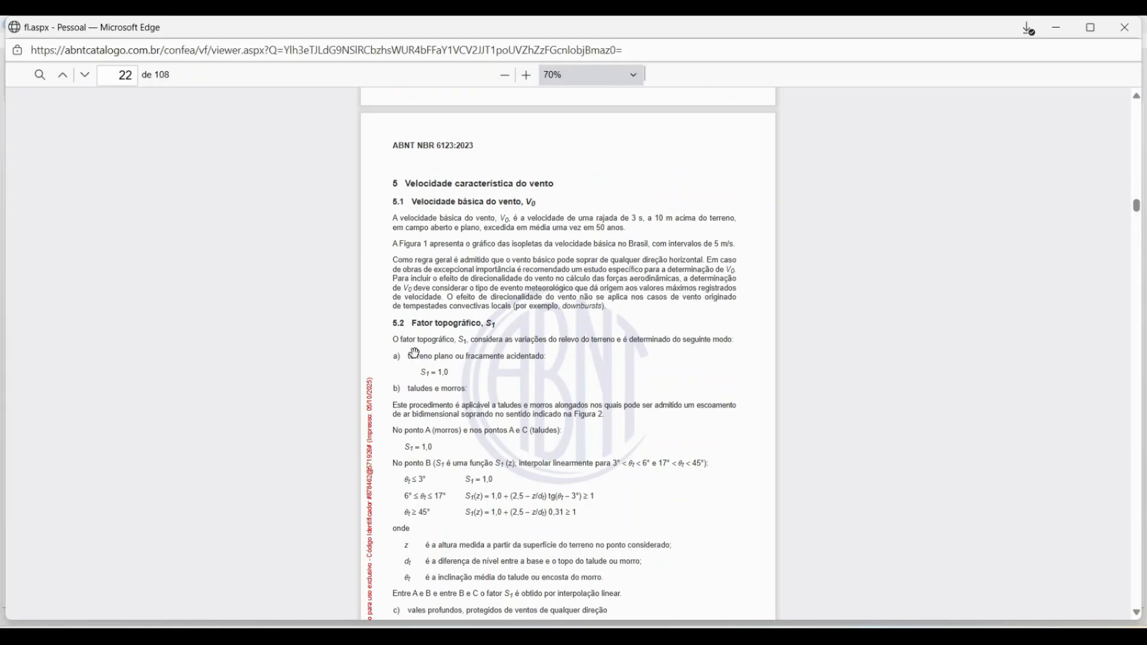
pyautogui.scroll(-3, 520, 359)
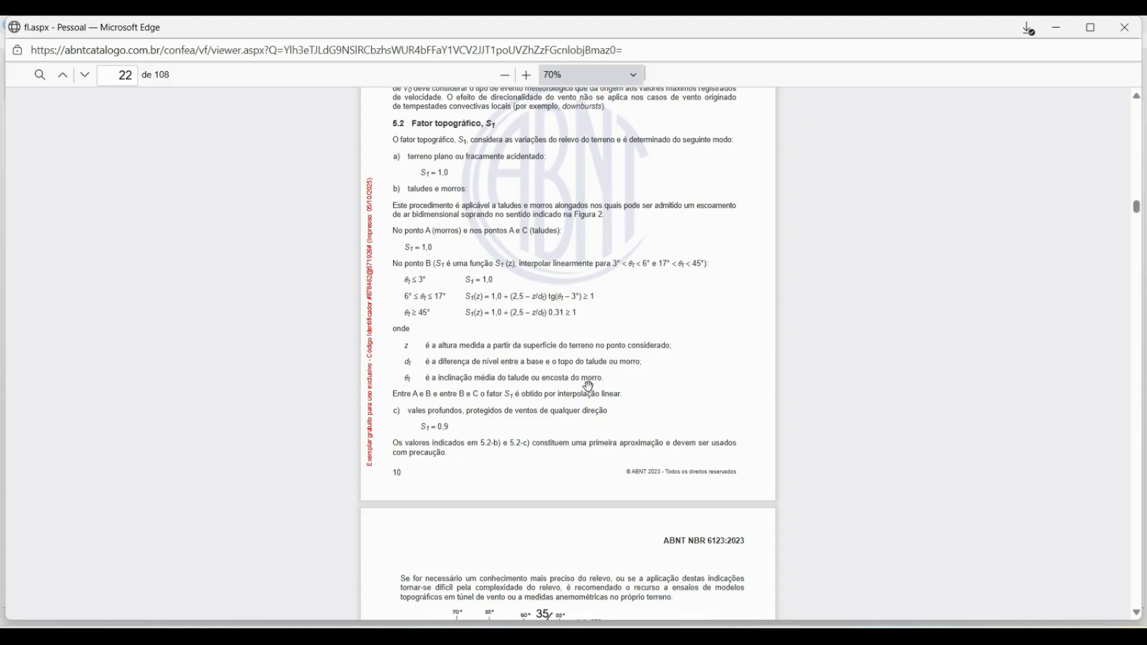
pyautogui.hotkey('alt', 'Tab')
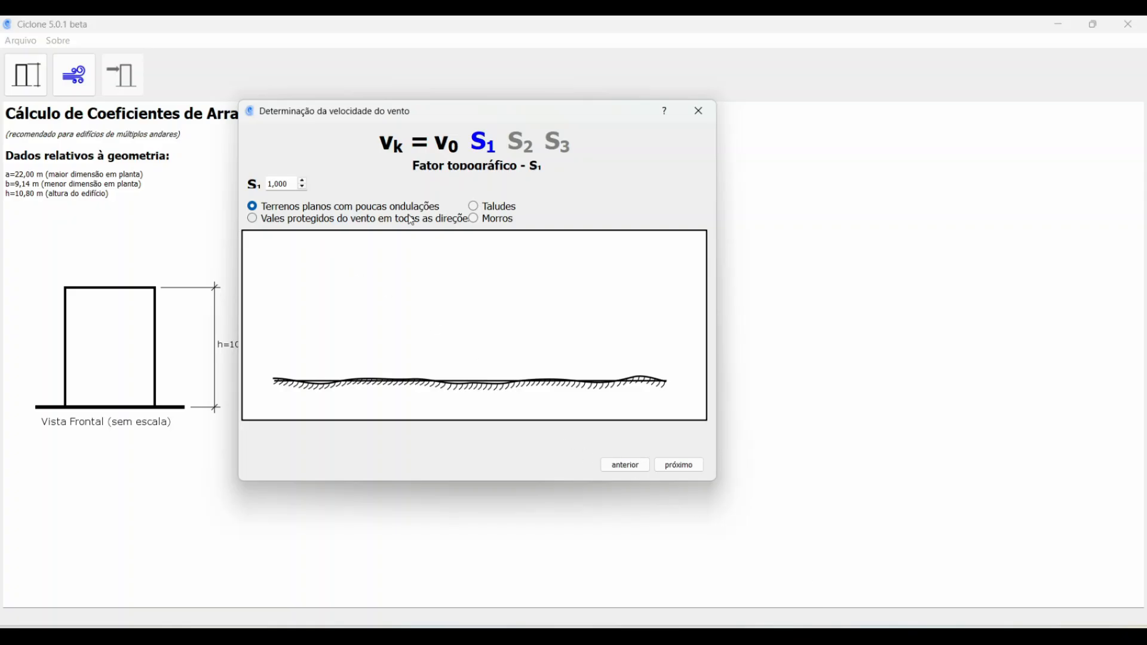
pyautogui.click(689, 464)
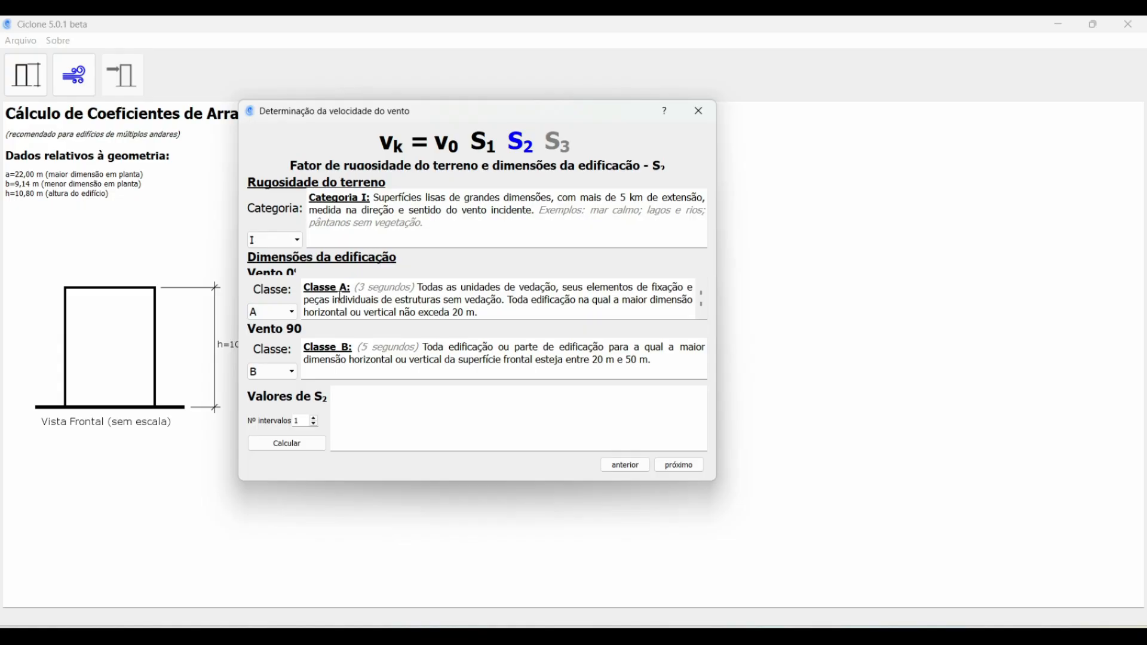
# Consult the terrain roughness categories in clause 5.3.1 of NBR 6123 and set the terrain category to IV in Ciclone.
pyautogui.click(679, 567)
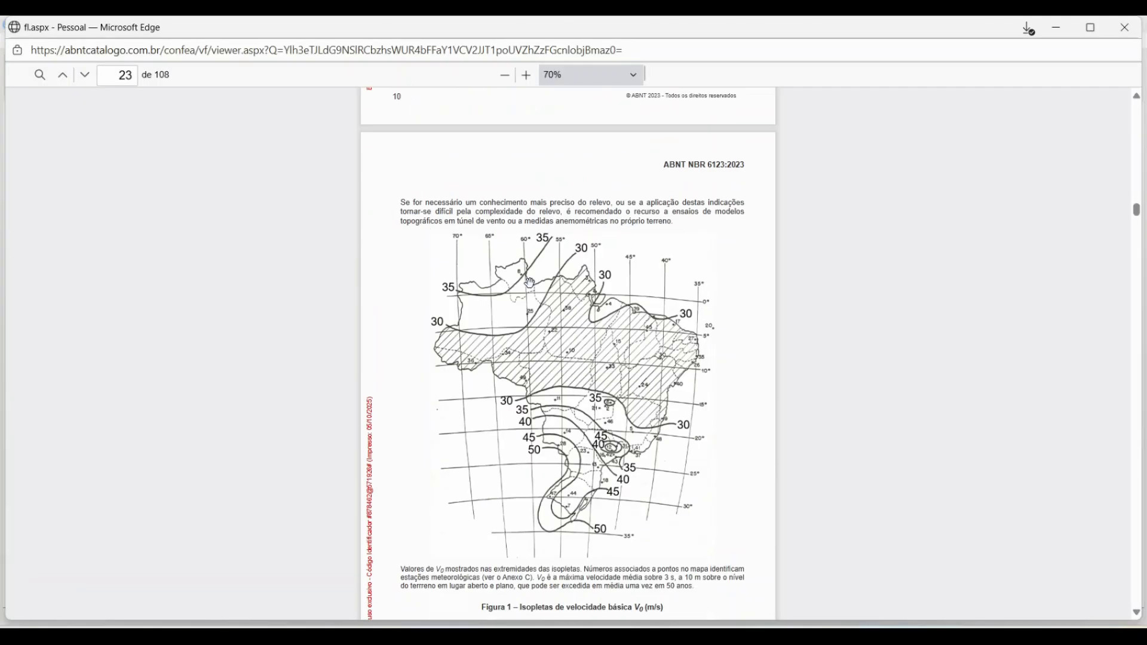
pyautogui.scroll(-15, 590, 292)
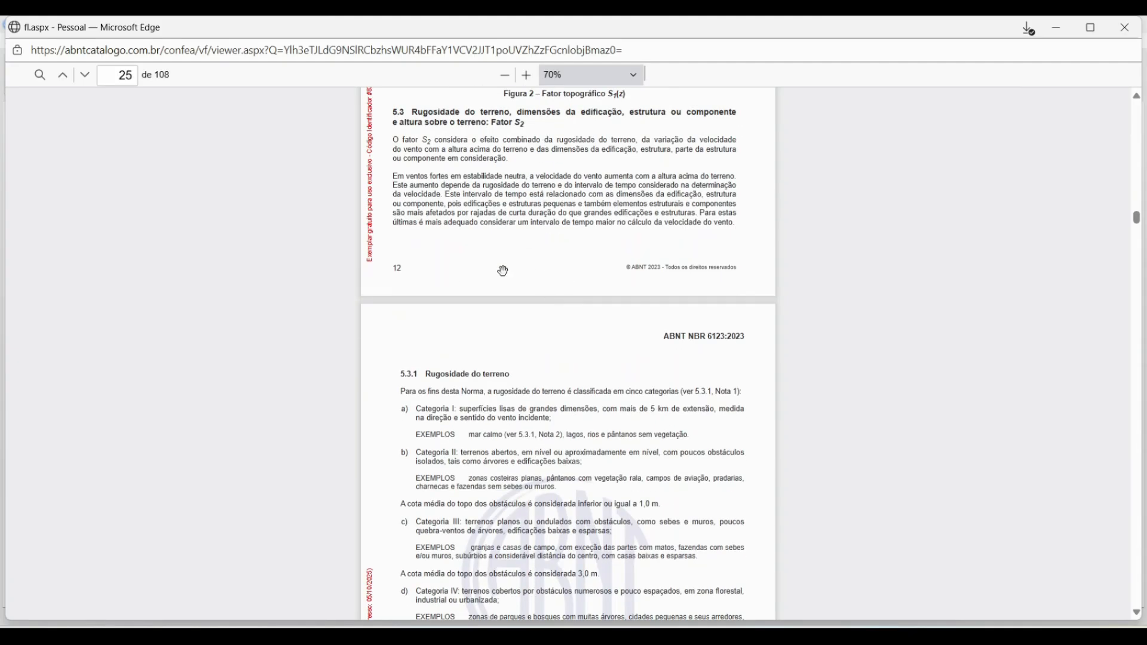
pyautogui.scroll(-3, 463, 278)
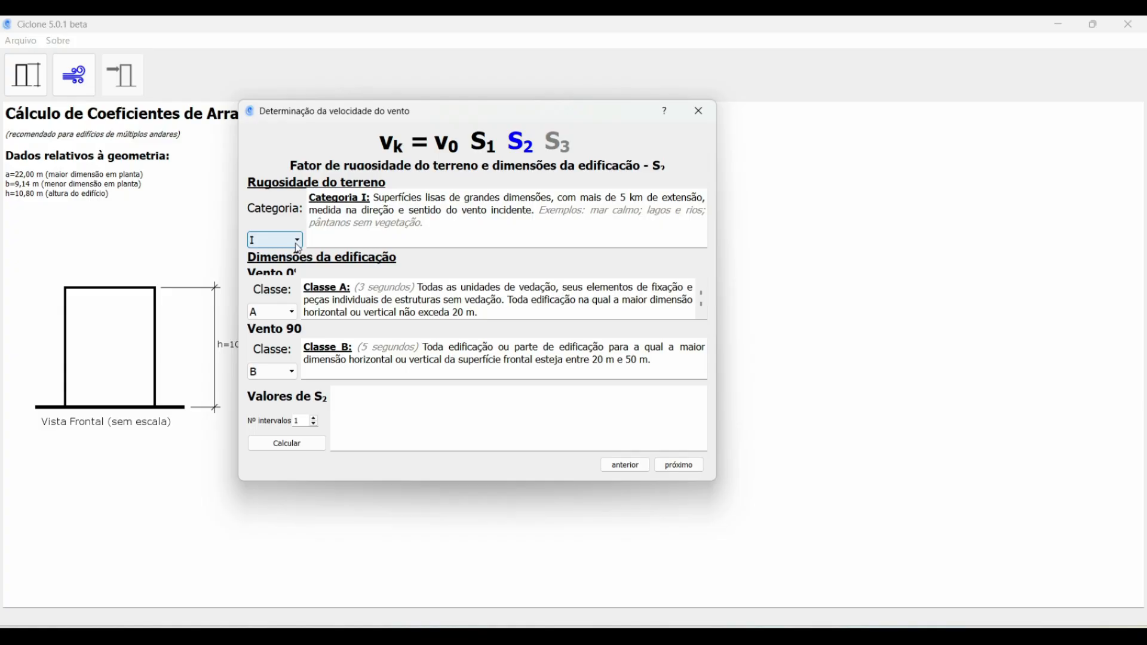
pyautogui.click(298, 241)
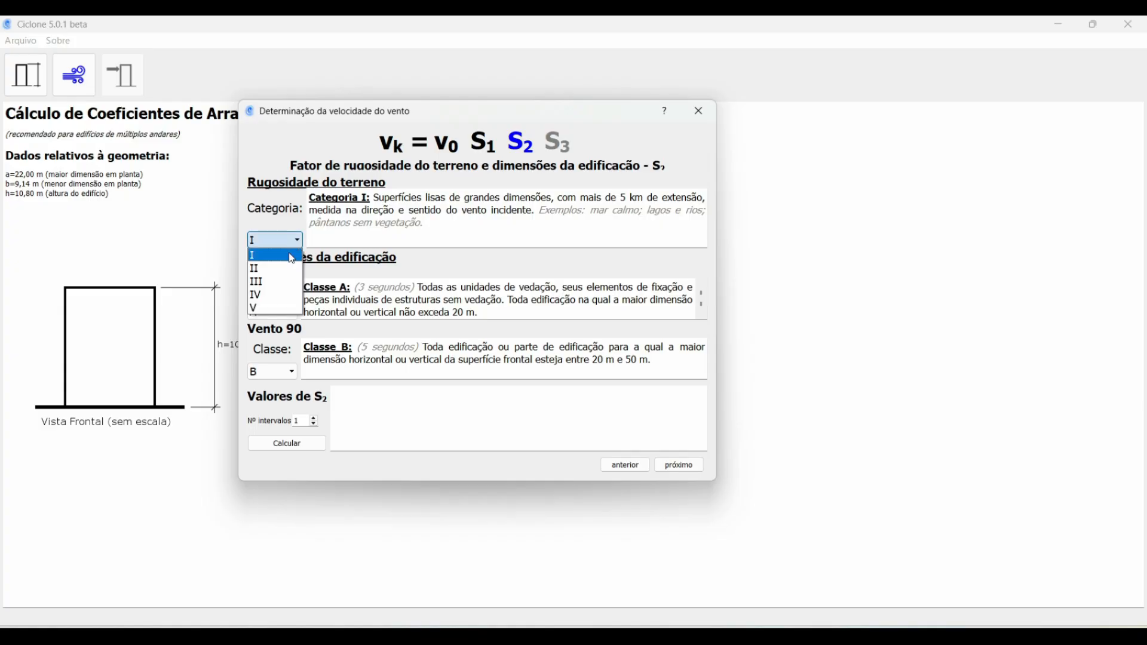
pyautogui.click(302, 294)
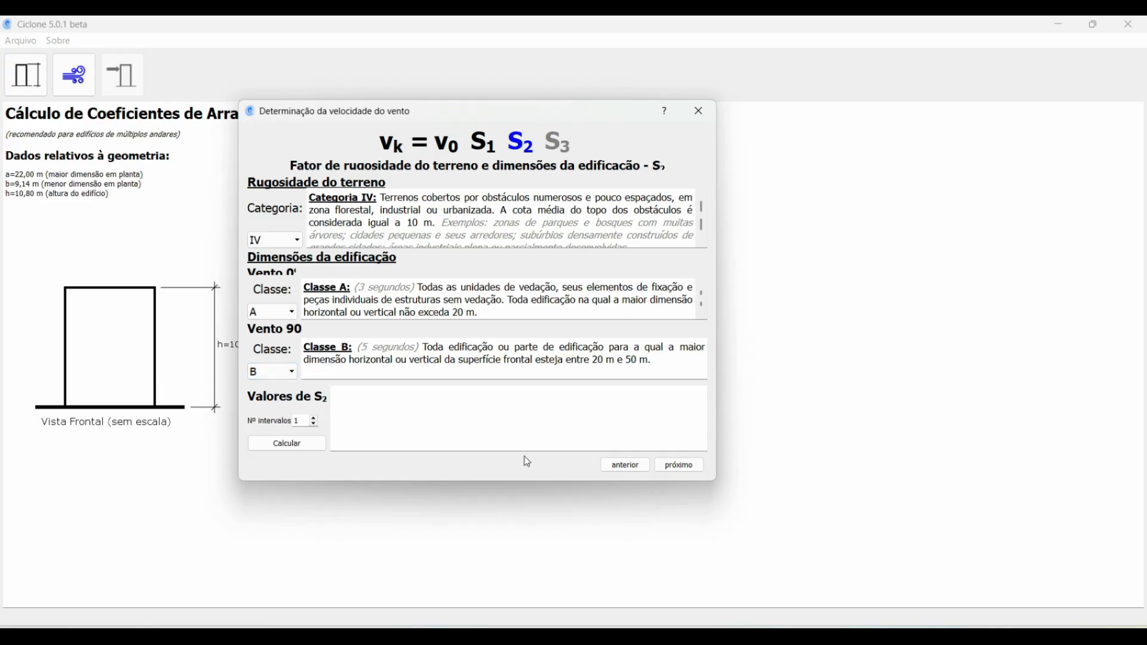
# Check the building classes in clause 5.3.2 of NBR 6123, and calculate the S2 values in Ciclone with 3 height intervals.
pyautogui.click(615, 532)
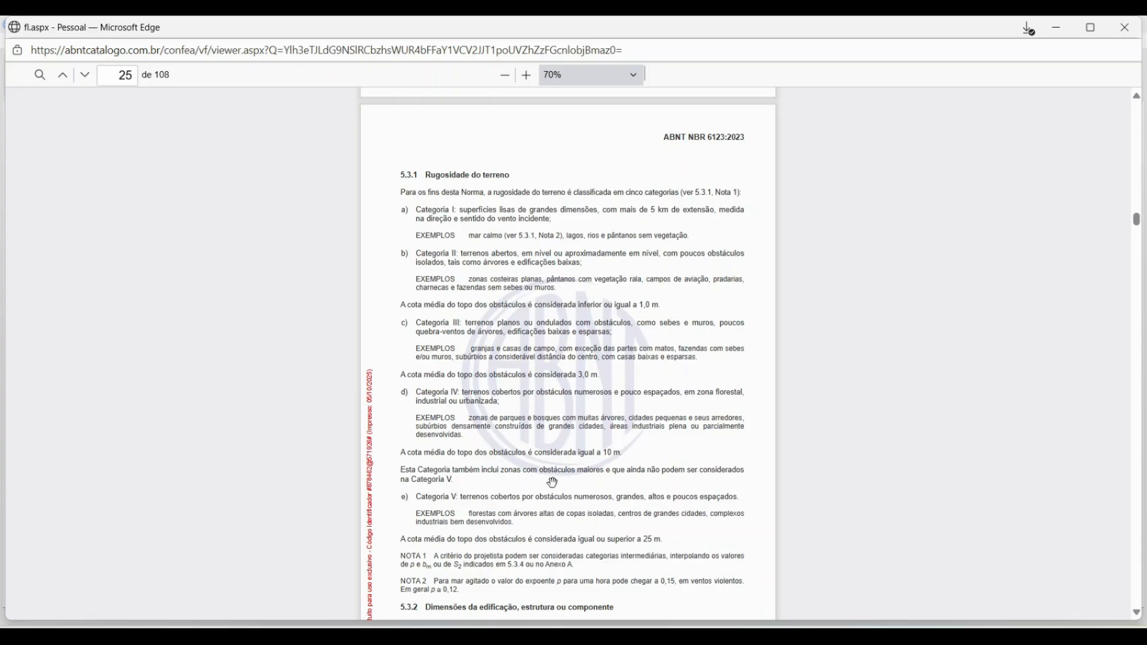
pyautogui.scroll(-3, 555, 400)
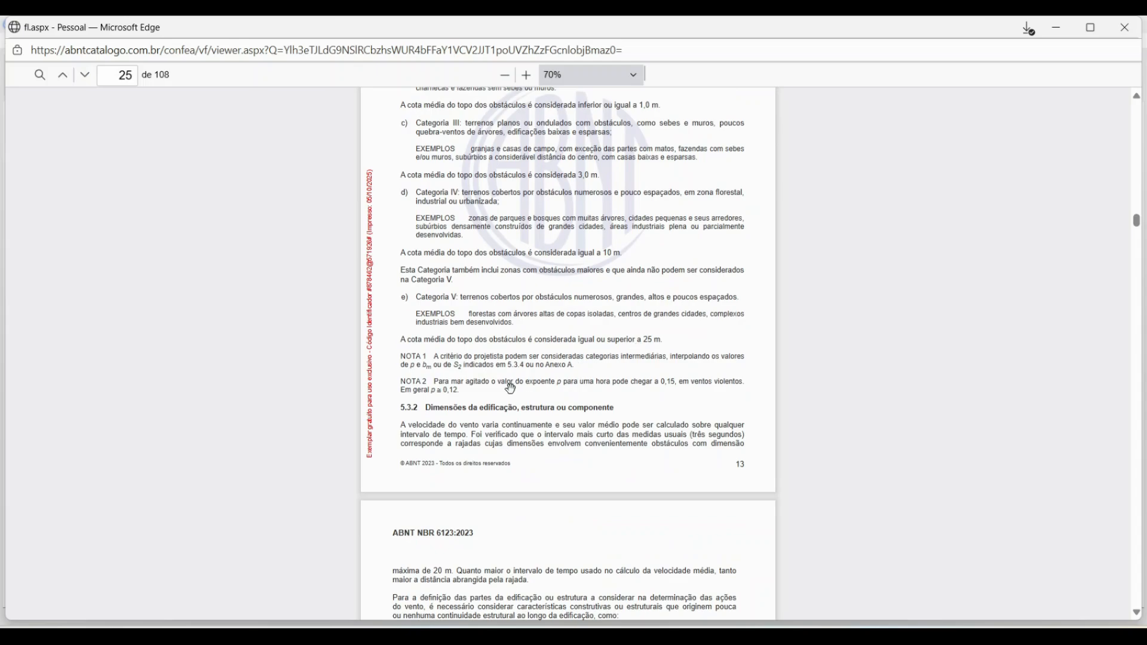
pyautogui.scroll(-6, 442, 340)
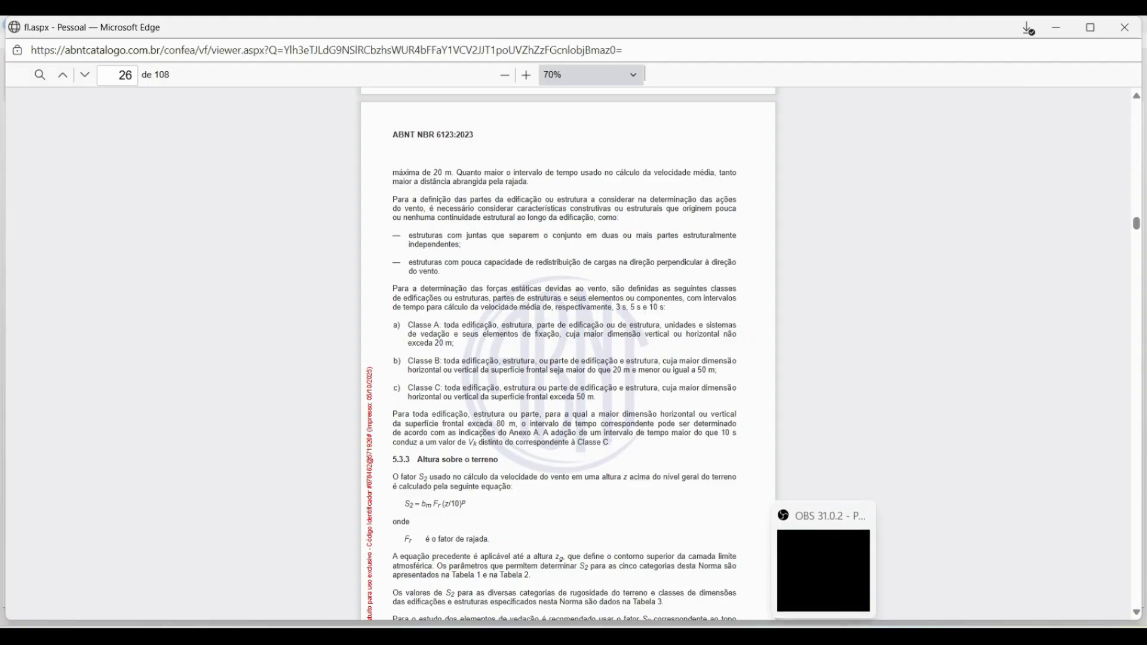
pyautogui.click(843, 634)
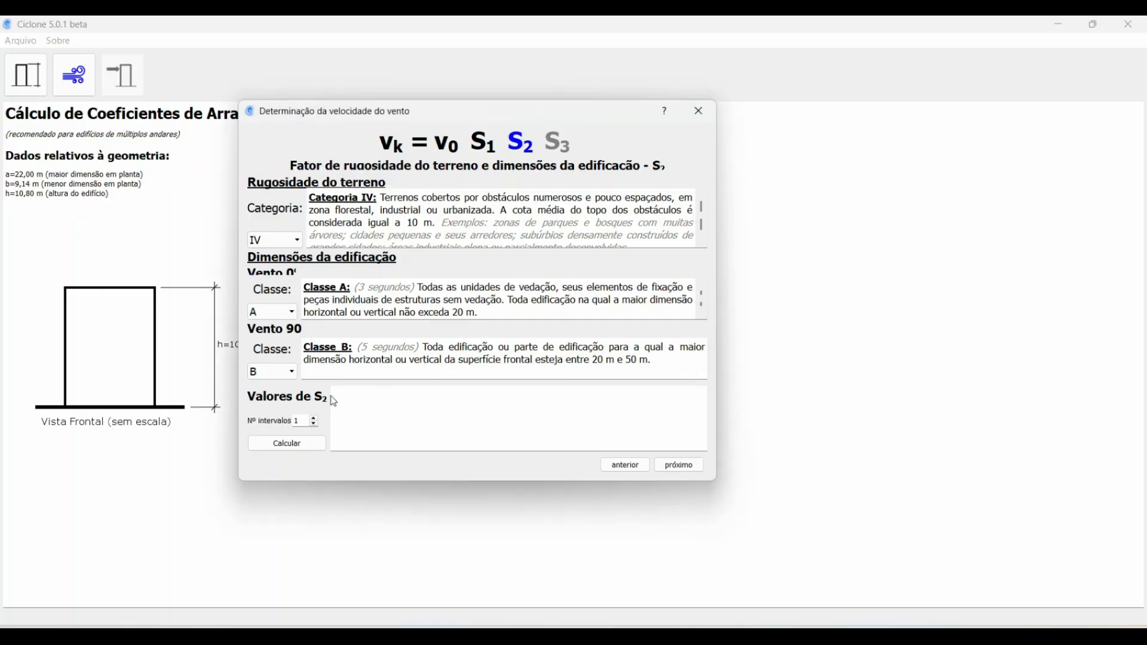
pyautogui.doubleClick(296, 422)
pyautogui.write('3')
pyautogui.click(274, 445)
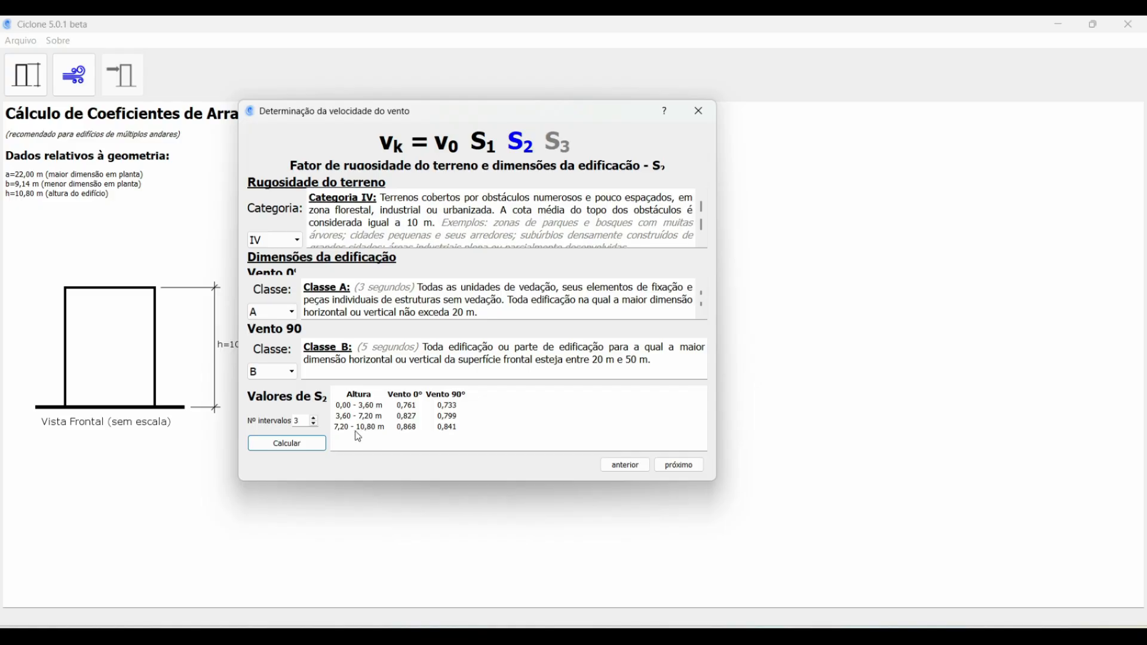
# Place the SMath Solver wind-load worksheet beside Ciclone's S2 values and examine its S2 formula and the meteorological parameter and gust factor tables.
pyautogui.moveTo(551, 114); pyautogui.dragTo(381, 129)
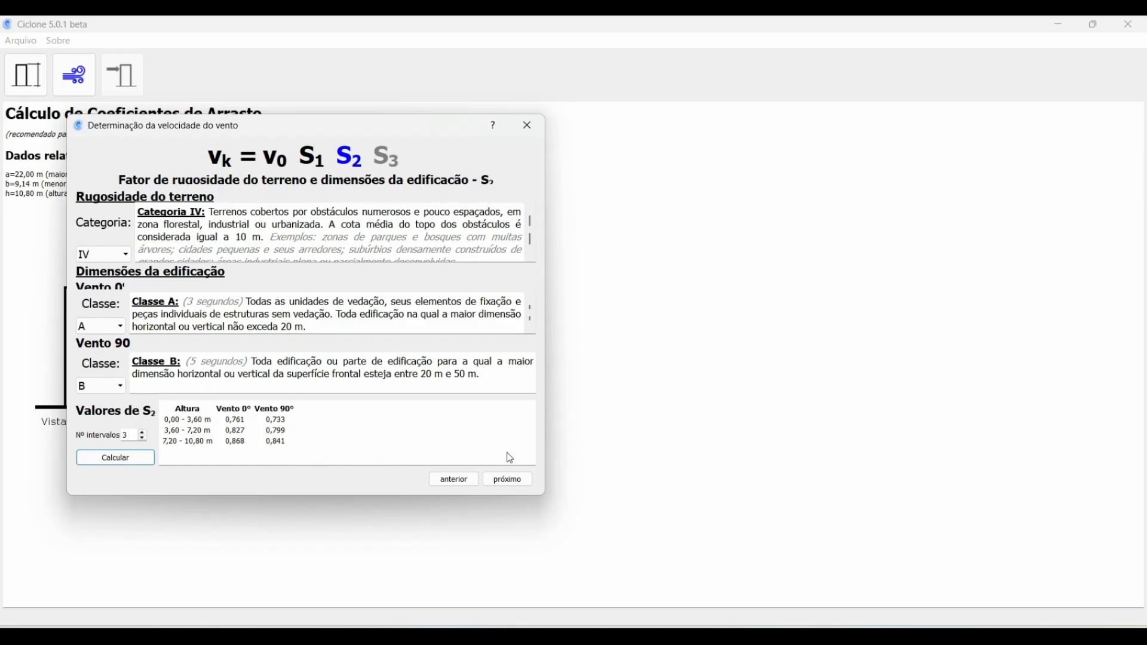
pyautogui.moveTo(725, 635)
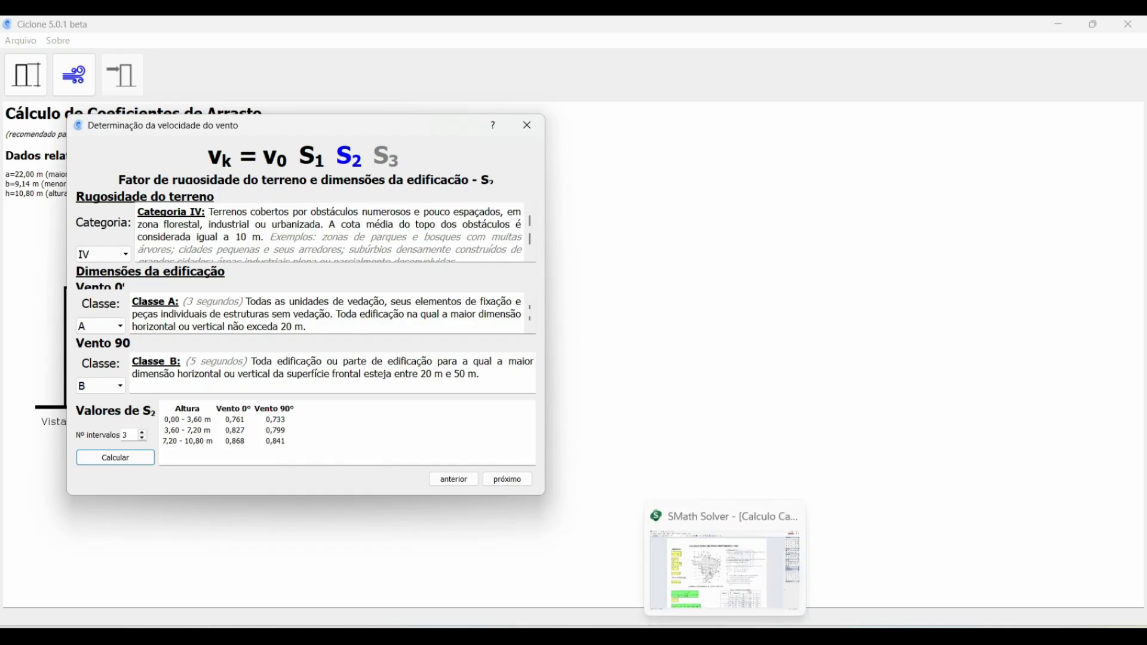
pyautogui.click(708, 563)
pyautogui.doubleClick(713, 24)
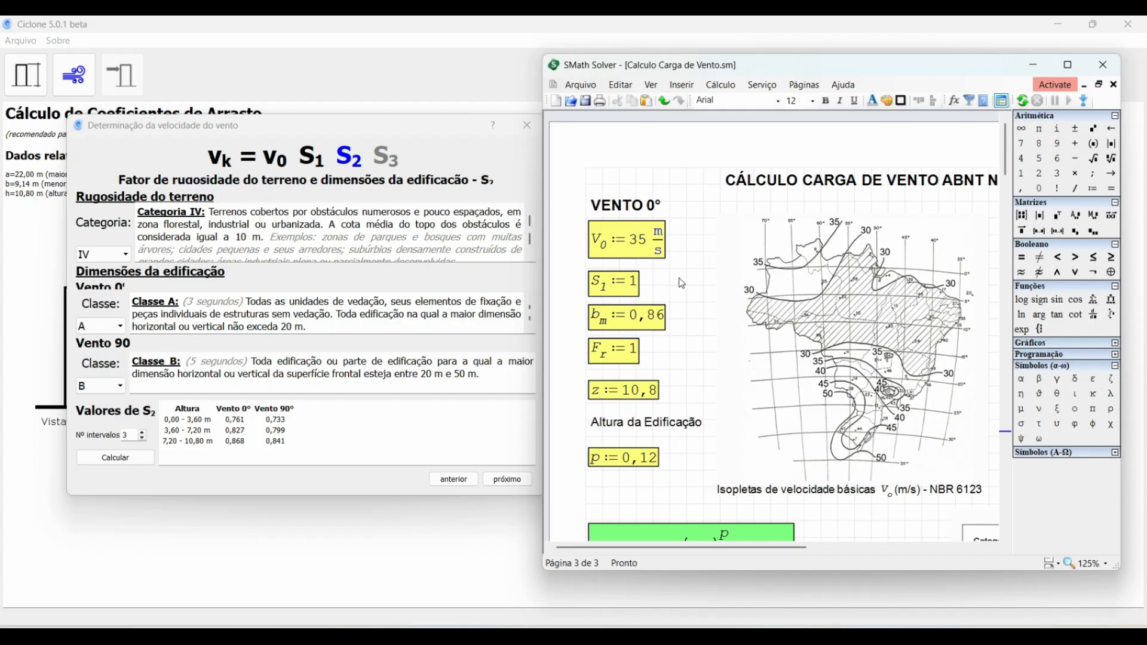
pyautogui.scroll(-2, 679, 283)
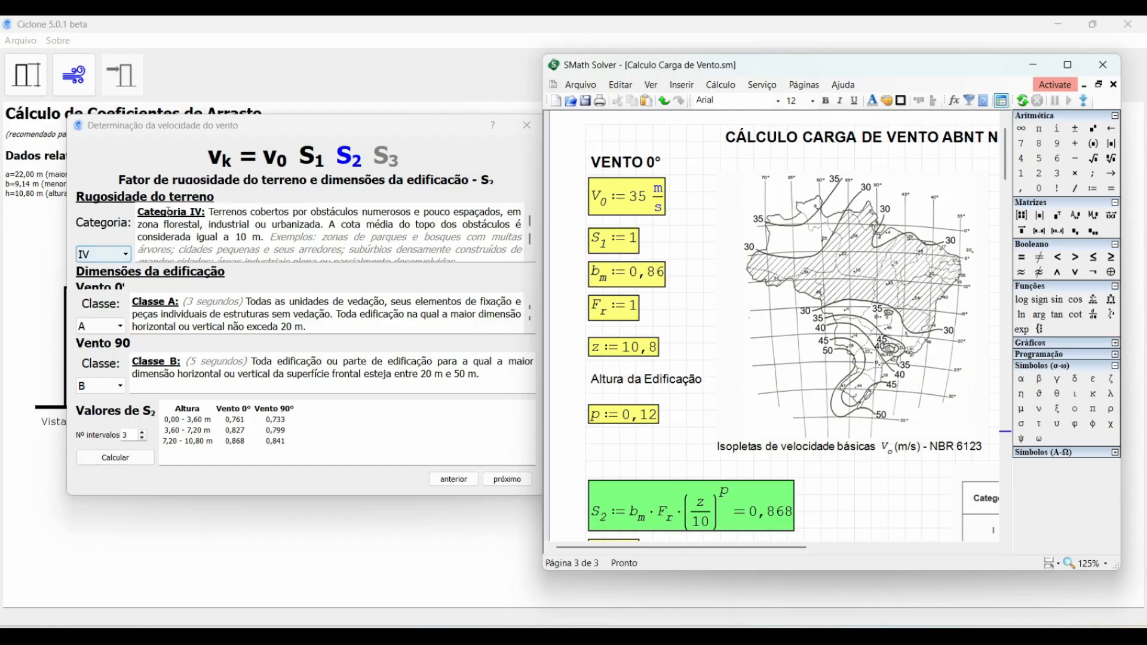
pyautogui.scroll(-6, 693, 286)
pyautogui.scroll(-4, 698, 459)
pyautogui.moveTo(719, 547); pyautogui.dragTo(897, 547)
pyautogui.scroll(-2, 842, 325)
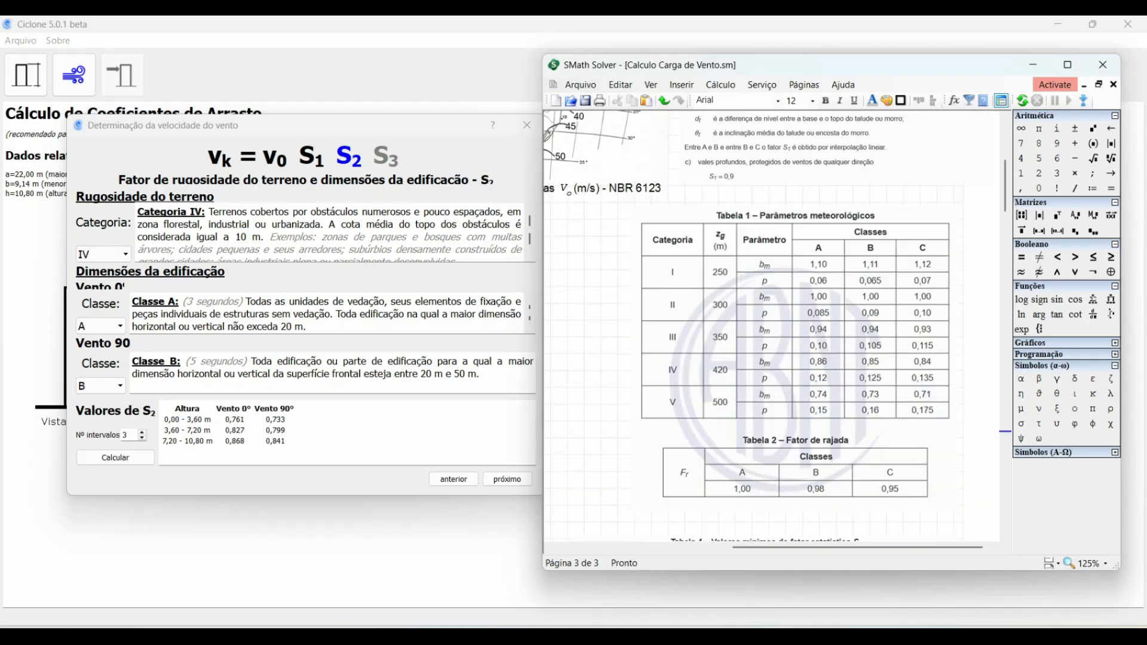
# Compare Tables 1 and 2 and the S2 equation in NBR 6123 with the Vento 0° parameters in the SMath Solver worksheet.
pyautogui.click(663, 619)
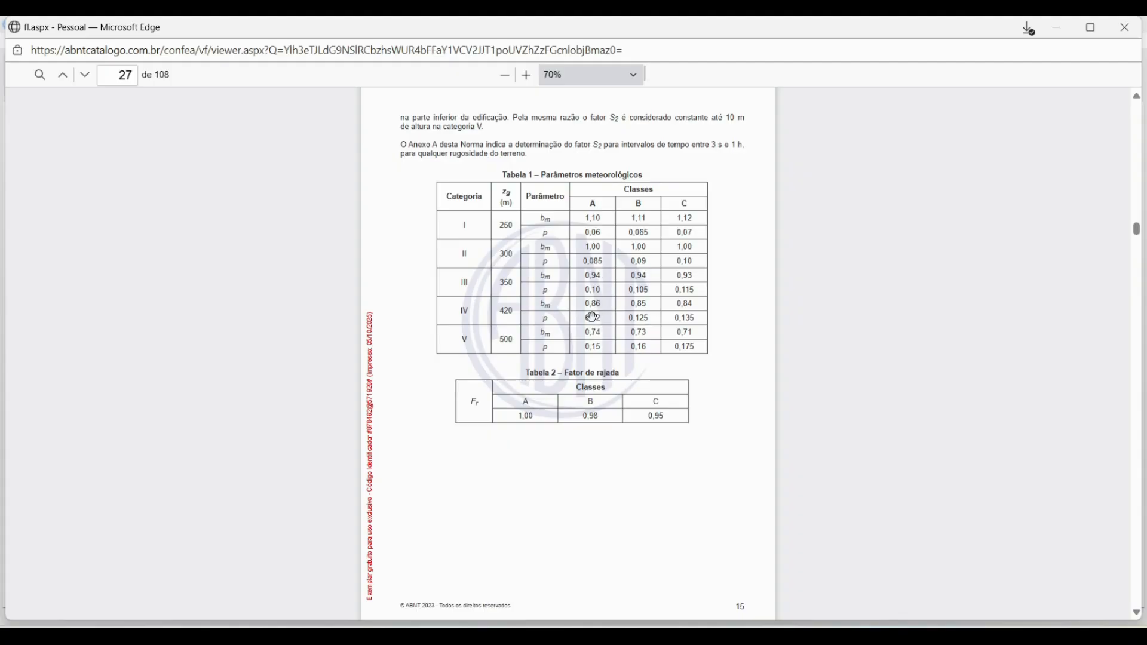
pyautogui.hotkey('alt', 'Tab')
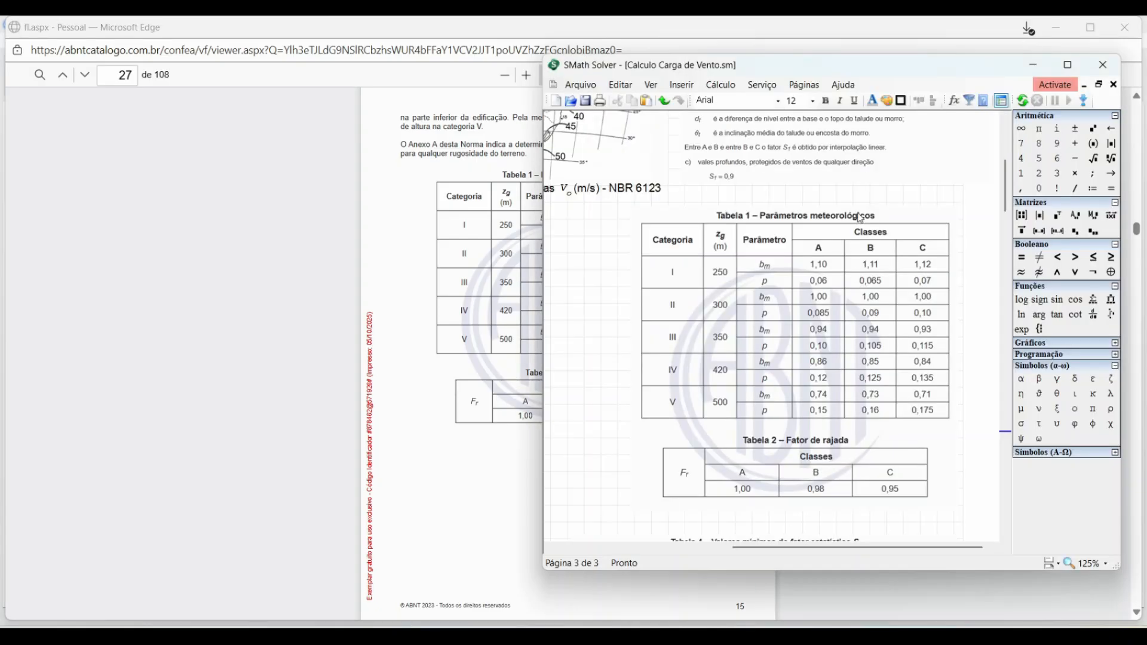
pyautogui.moveTo(866, 60); pyautogui.dragTo(1043, 79)
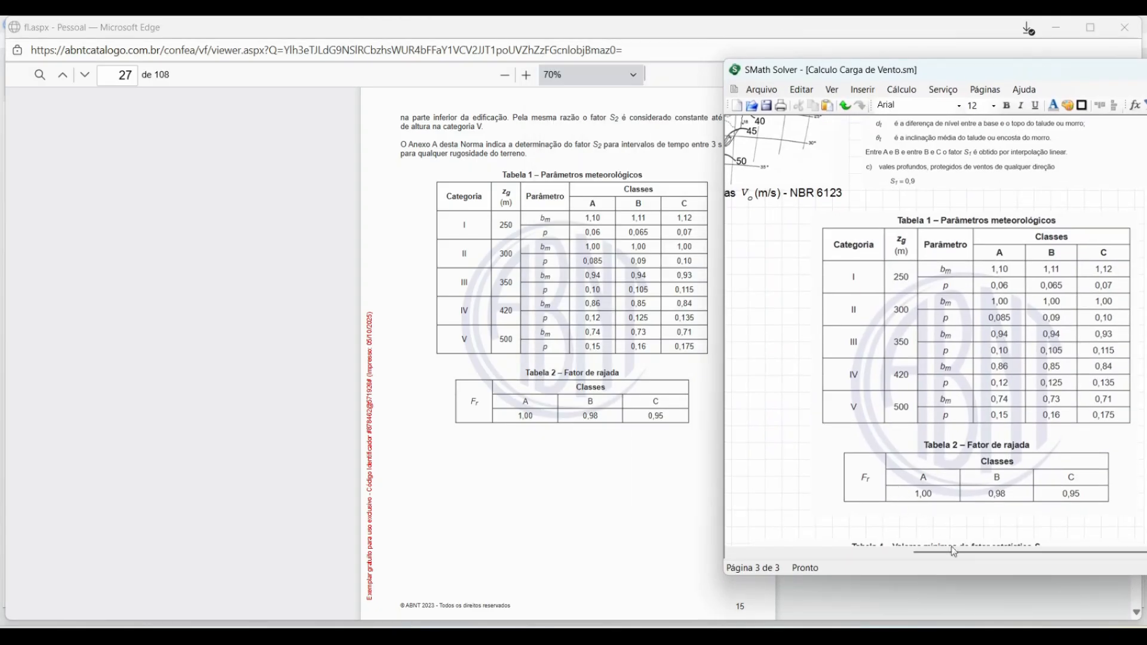
pyautogui.hotkey('ctrl', 'Home')
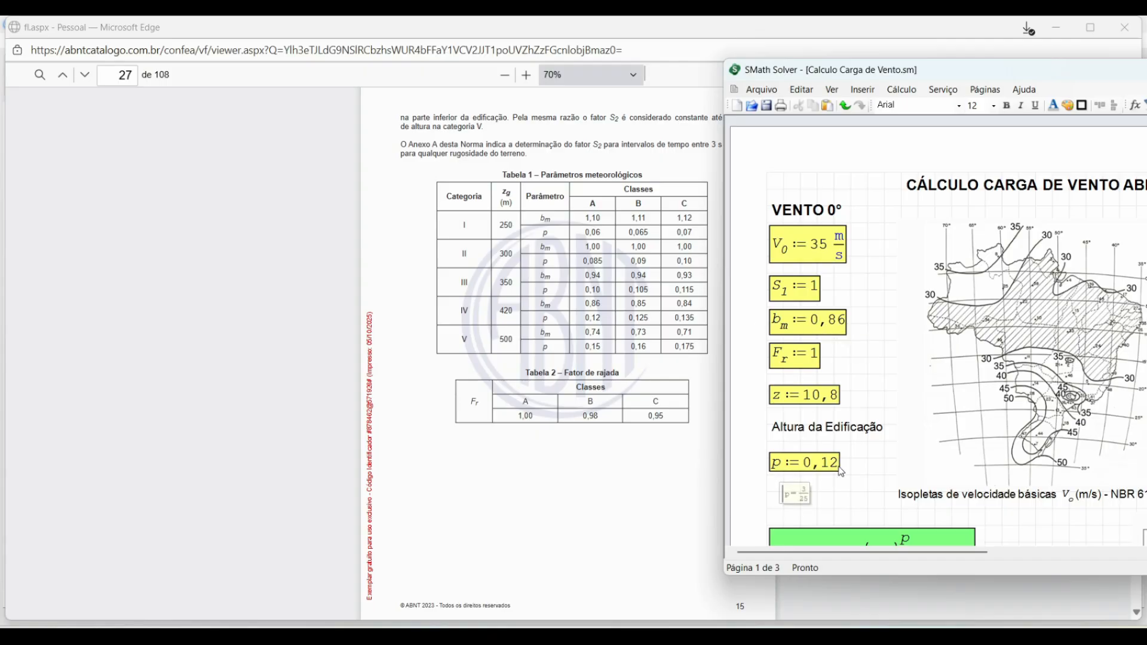
pyautogui.click(474, 323)
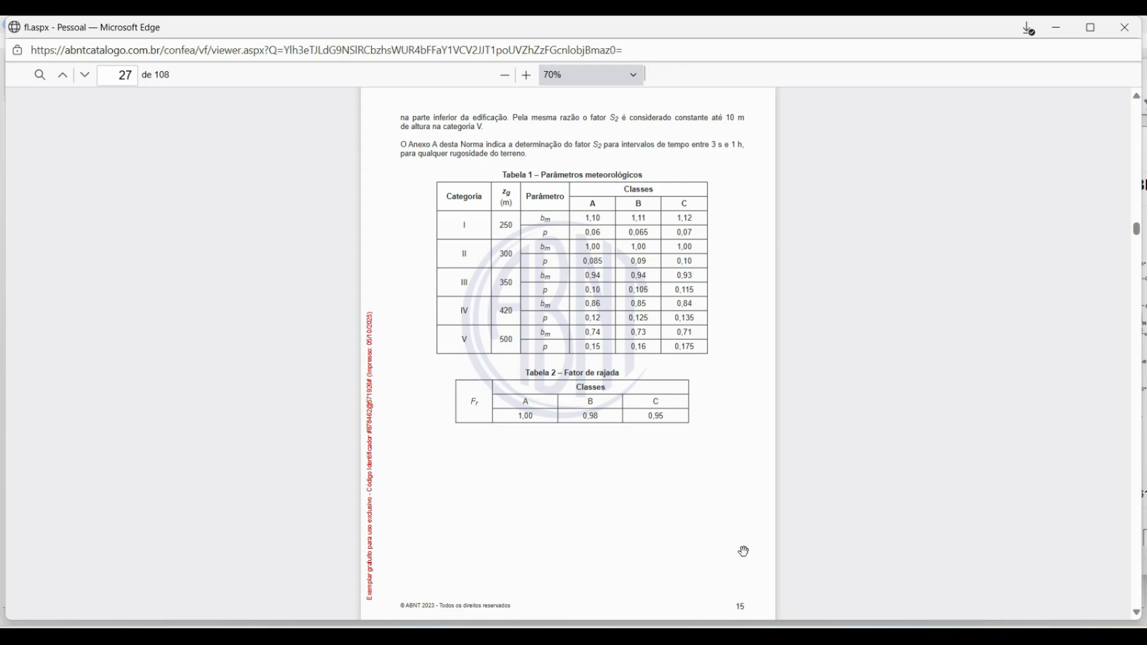
pyautogui.click(751, 626)
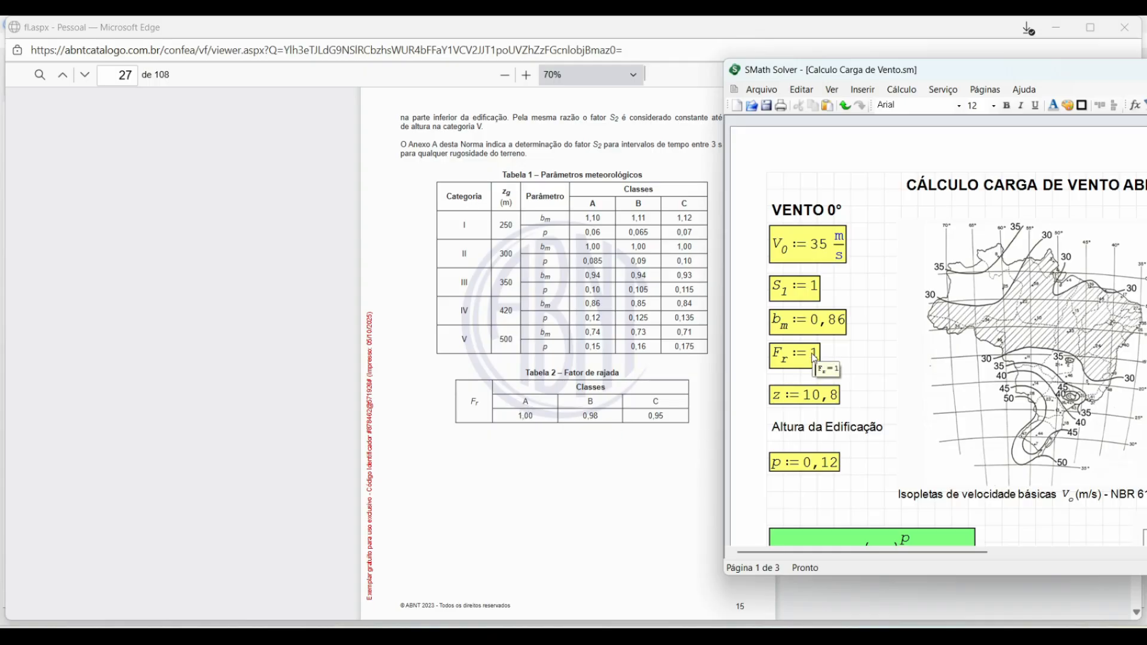
pyautogui.scroll(5, 440, 284)
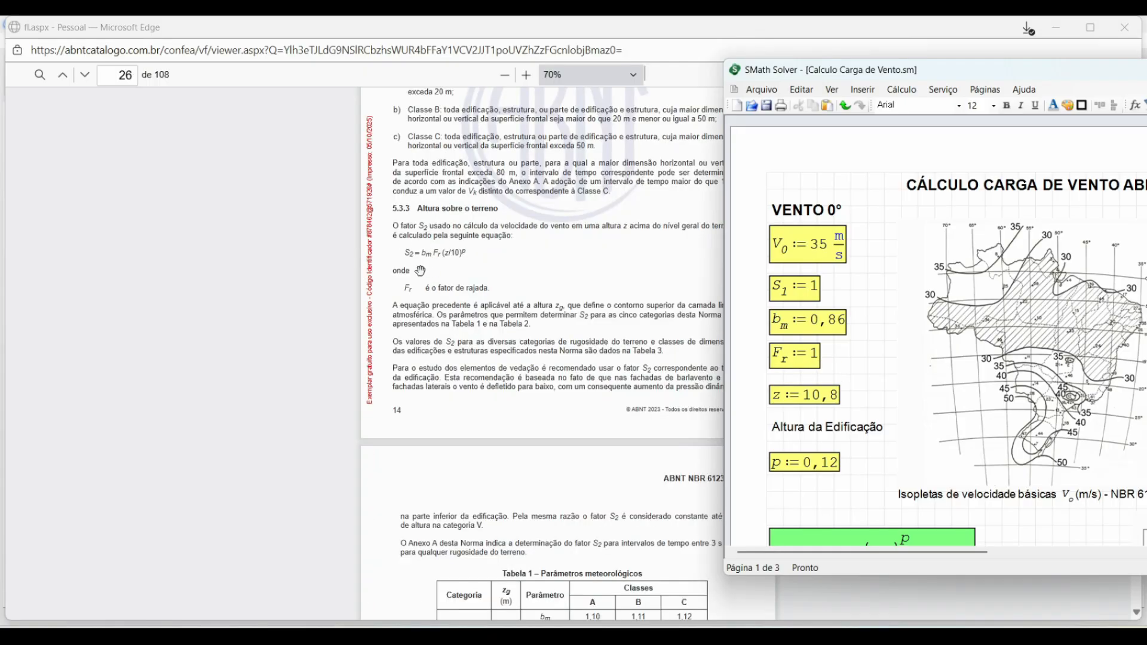
# Compare the S2 equation in clause 5.3.3 of NBR 6123 with the Vento 0° worksheet formula, and check its S2 against Ciclone.
pyautogui.scroll(-3, 866, 378)
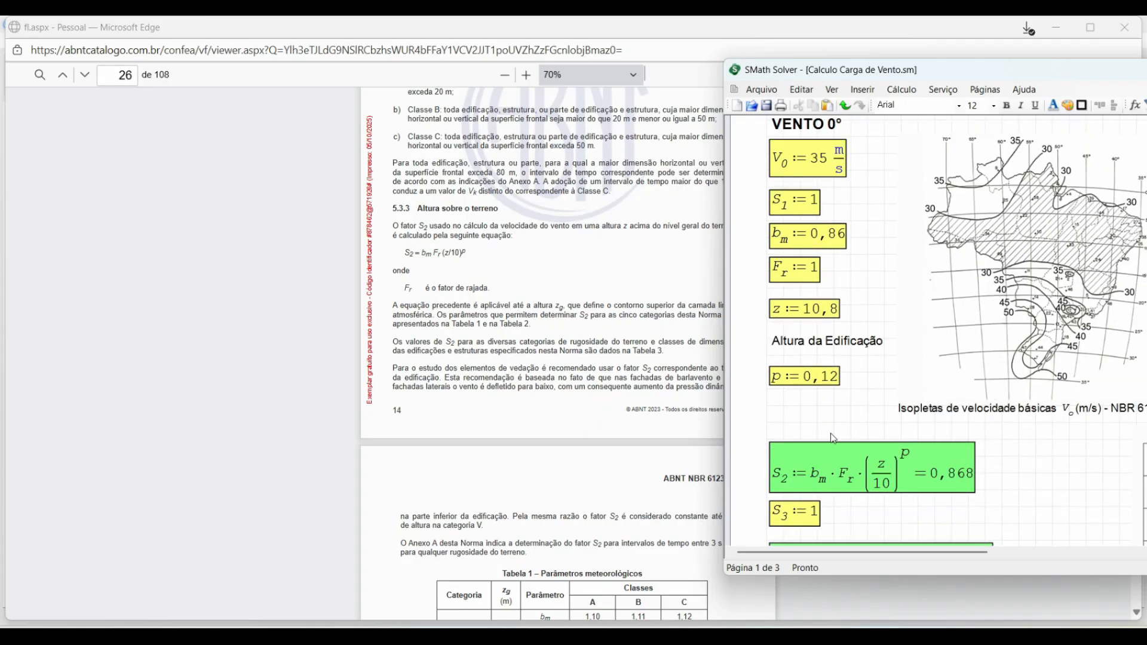
pyautogui.moveTo(785, 448)
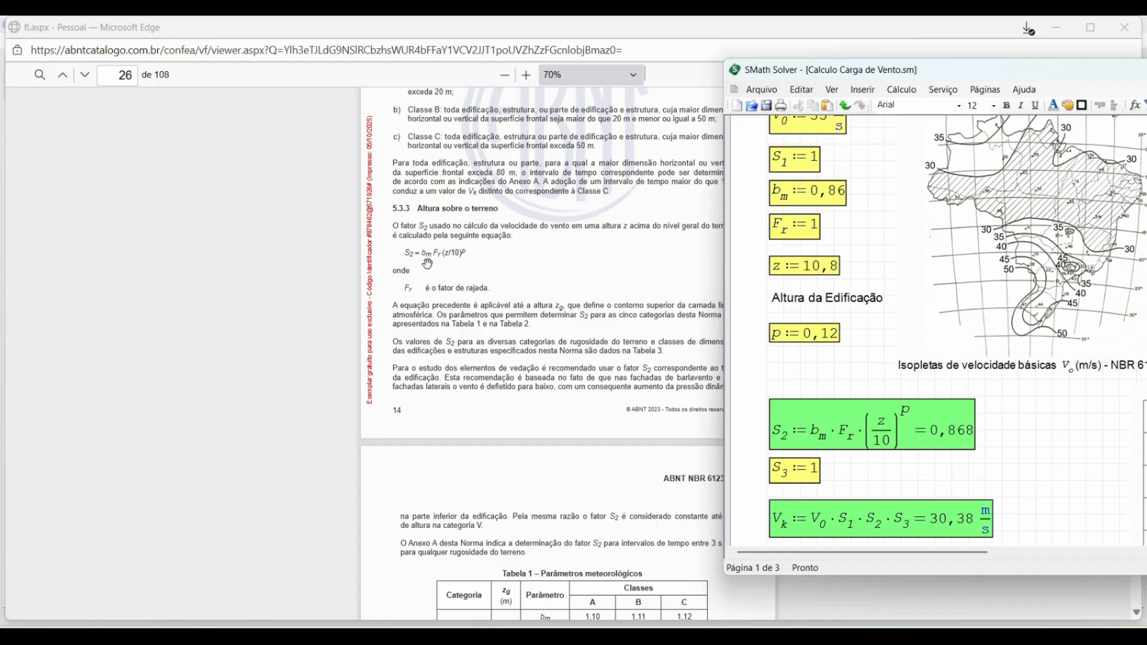
pyautogui.scroll(-3, 567, 442)
pyautogui.scroll(2, 569, 448)
pyautogui.scroll(5, 564, 488)
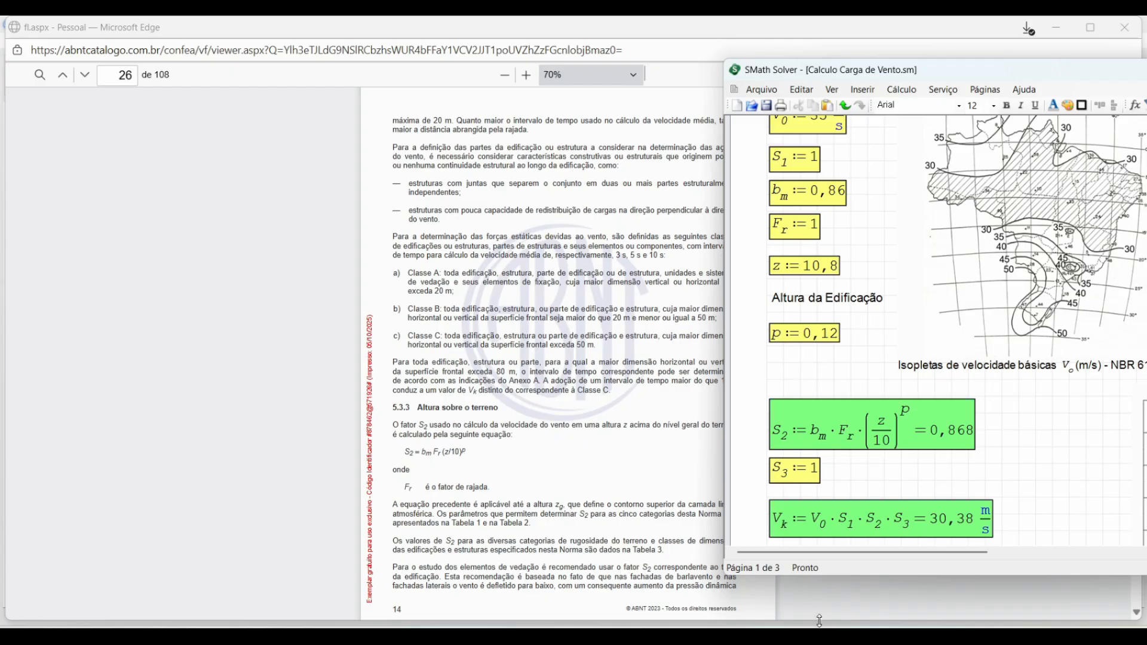
pyautogui.moveTo(777, 624)
pyautogui.click(782, 552)
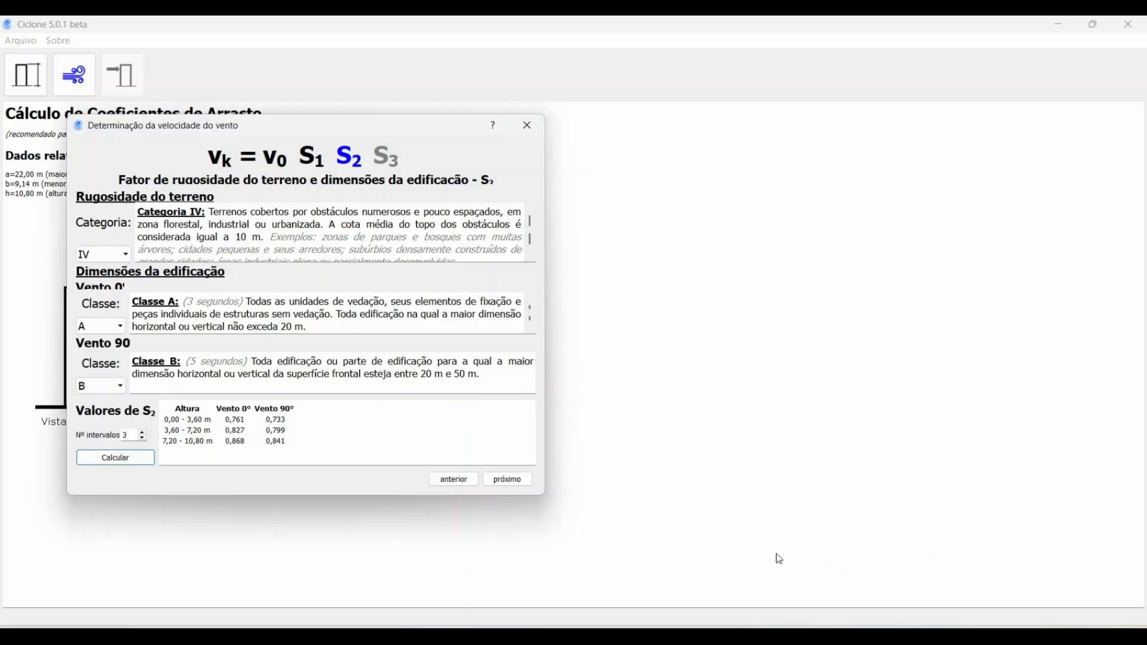
pyautogui.moveTo(817, 275)
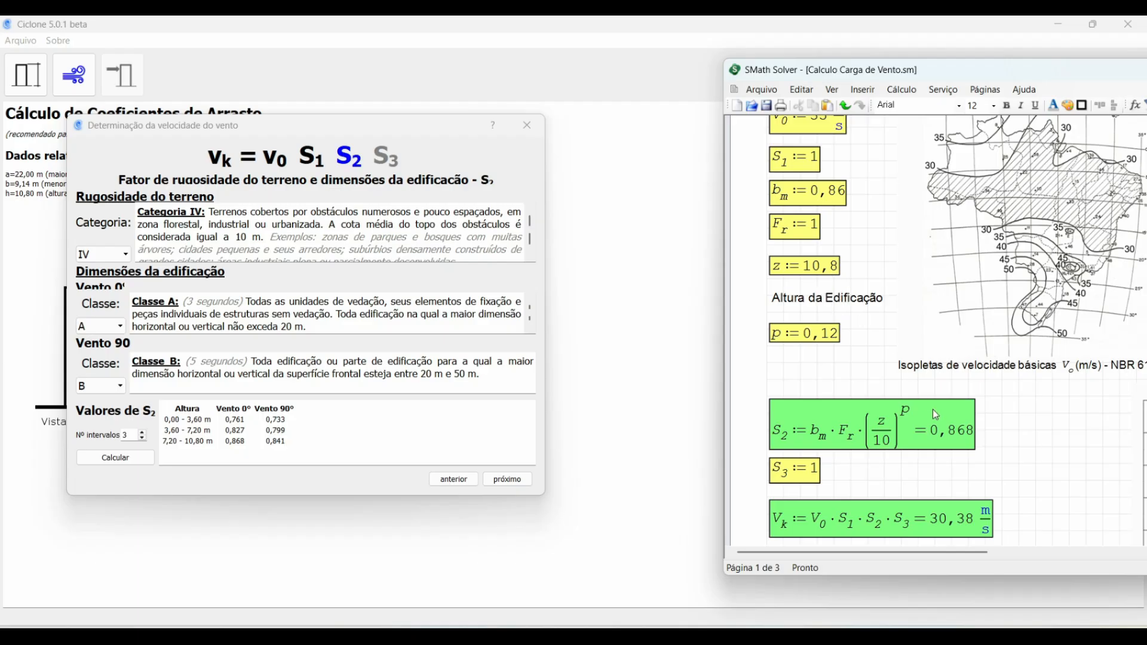
pyautogui.moveTo(950, 443)
# Recalculate the worksheet's Vento 0° S2 with height z set to 7,2 and 3,6 in turn, checking each against Ciclone.
pyautogui.click(810, 265)
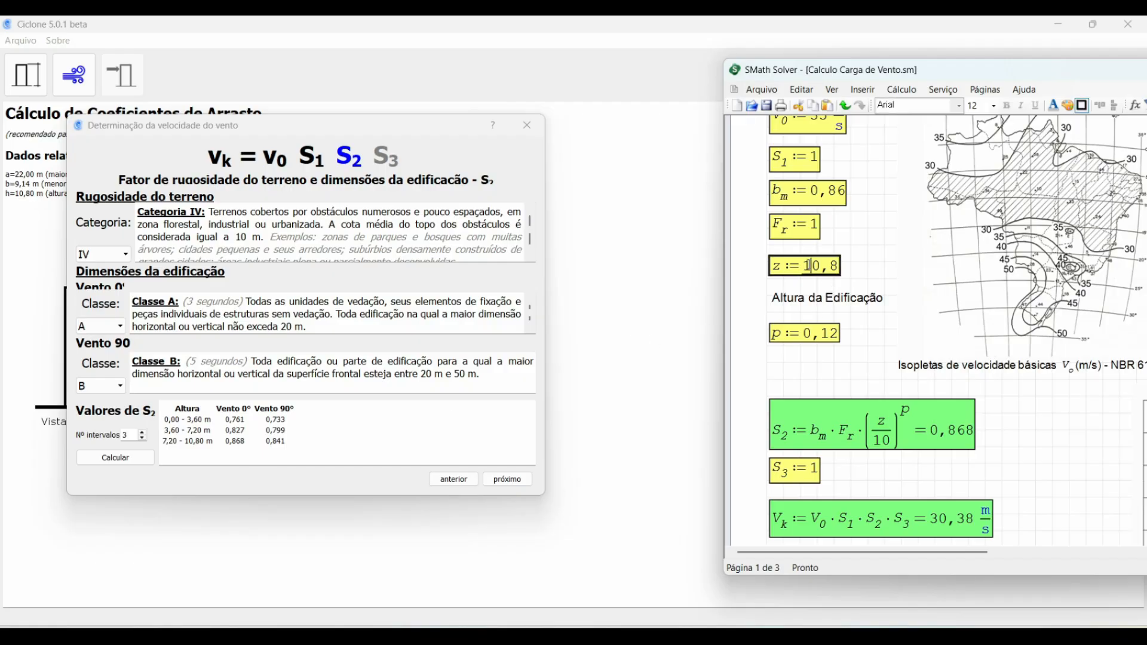
pyautogui.doubleClick(810, 267)
pyautogui.write('7,2')
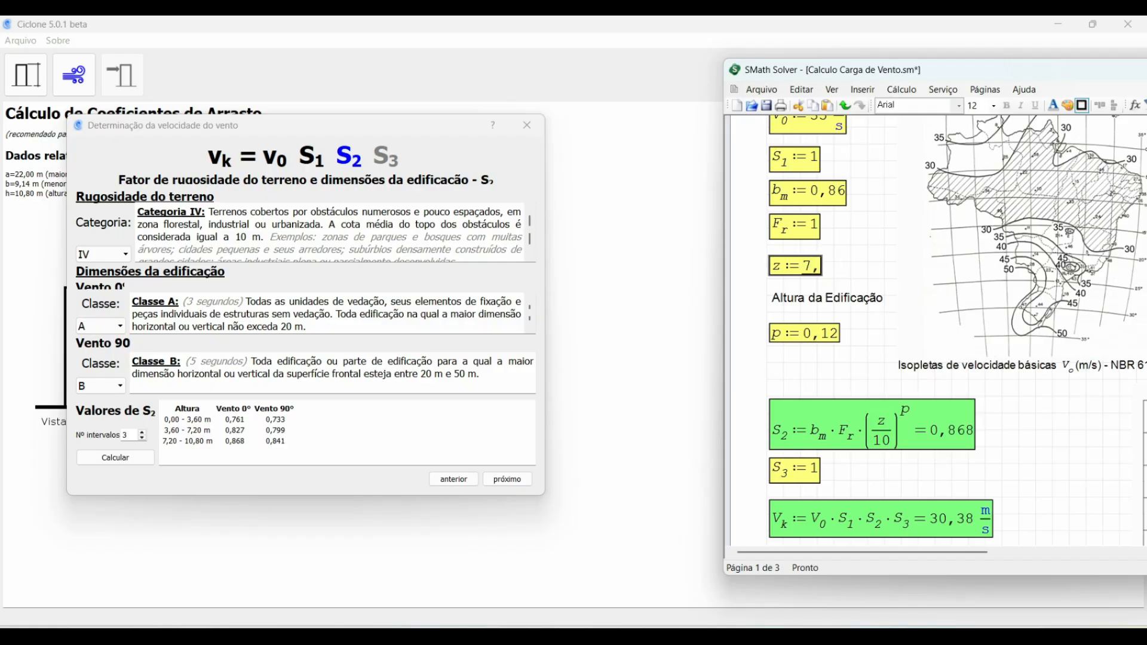
pyautogui.click(1039, 434)
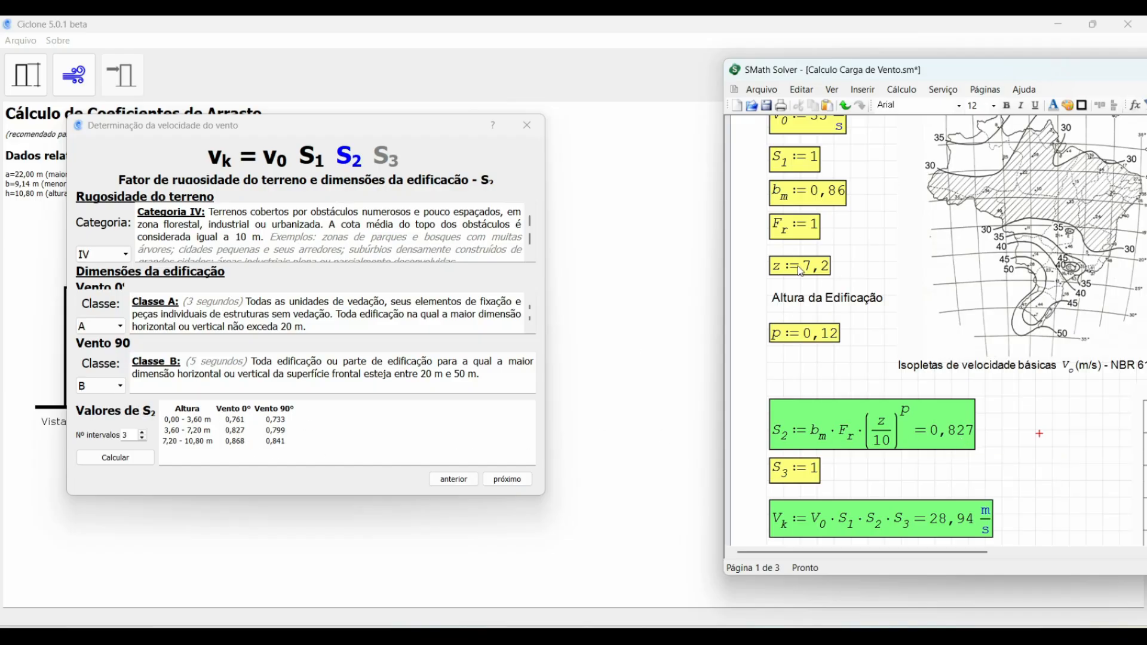
pyautogui.moveTo(804, 272); pyautogui.dragTo(833, 272)
pyautogui.write('3,6')
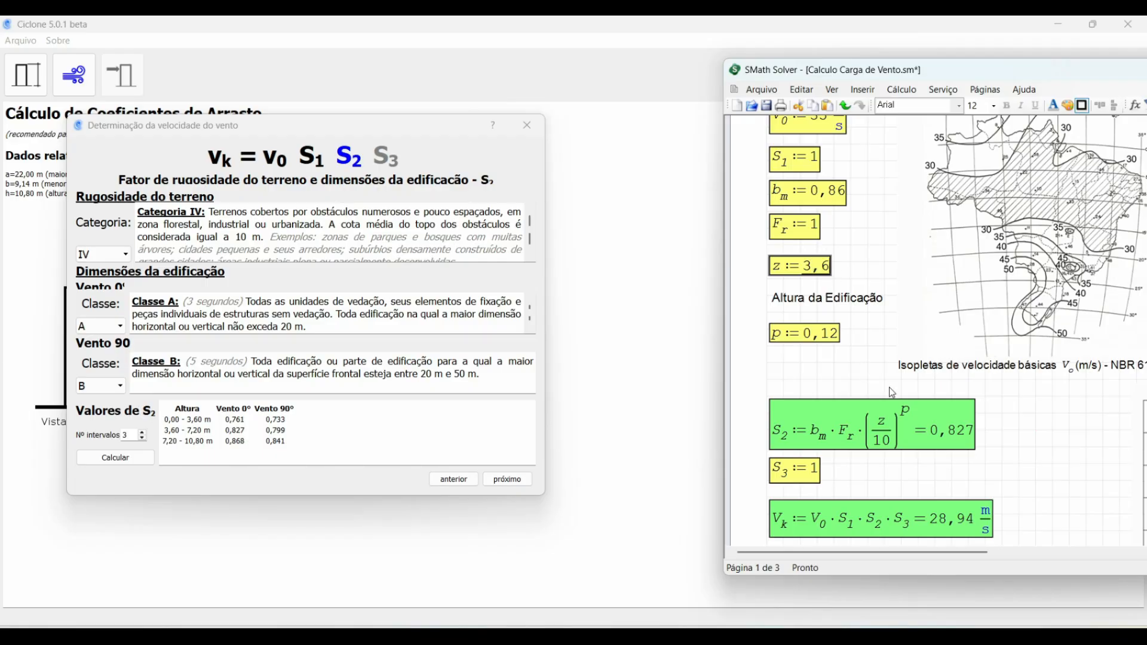
pyautogui.click(1019, 426)
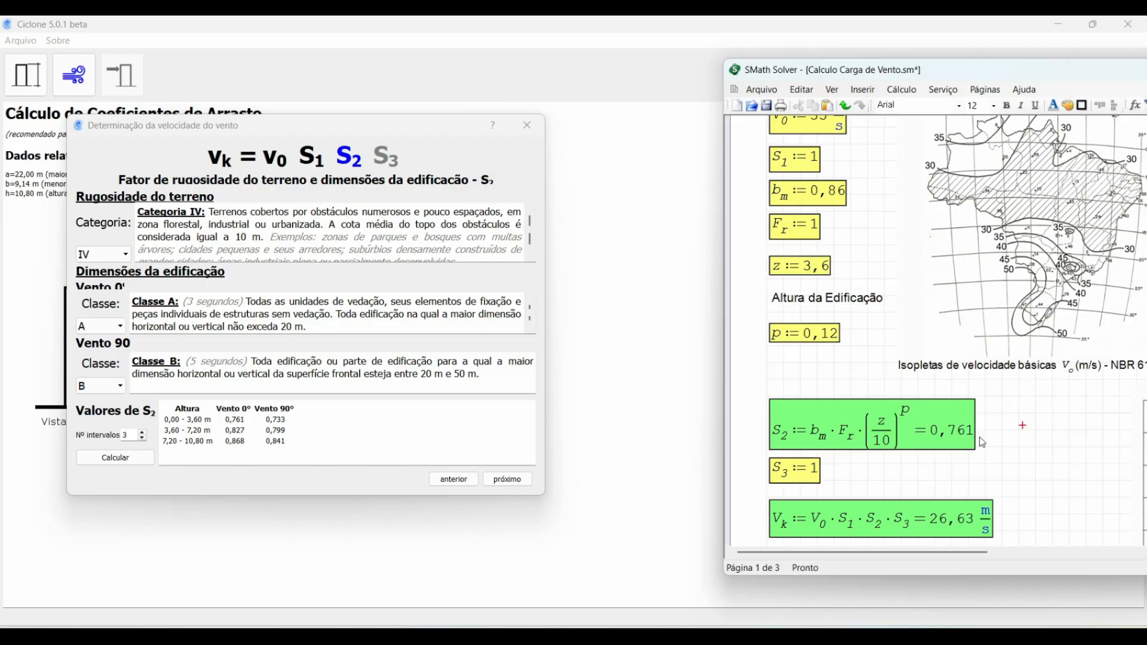
pyautogui.moveTo(932, 455)
# Review the Vento 0° parameters, bring up the worksheet's Vento 90° section and widen its window beside Ciclone's S2 values.
pyautogui.scroll(3, 776, 377)
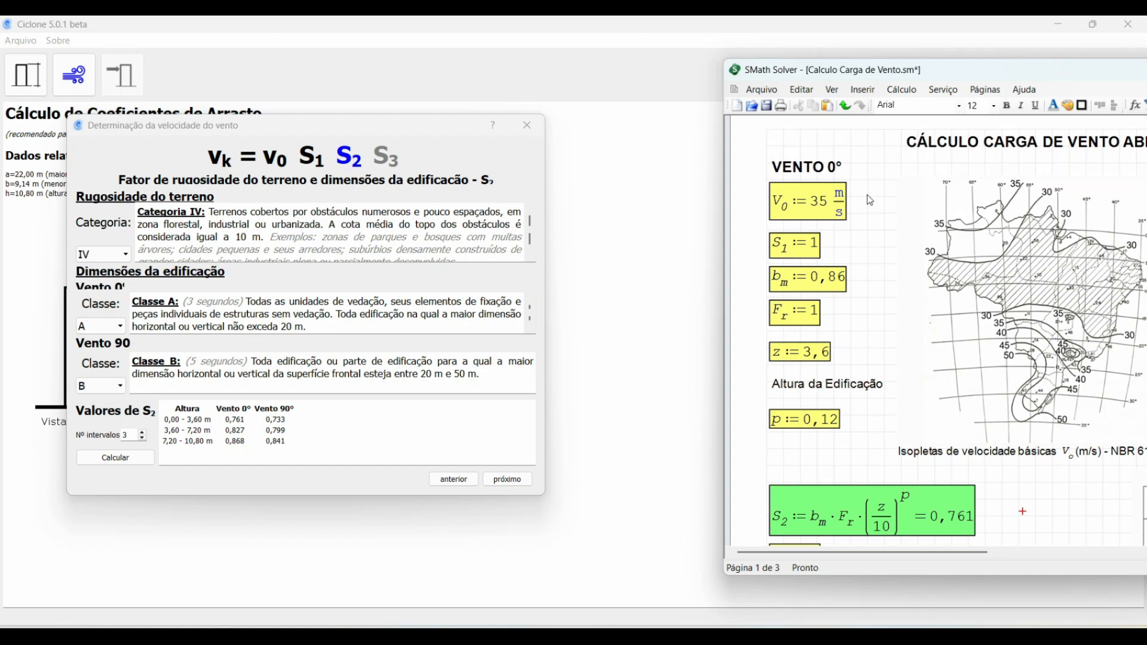
pyautogui.moveTo(845, 213)
pyautogui.scroll(-2, 839, 216)
pyautogui.moveTo(835, 494)
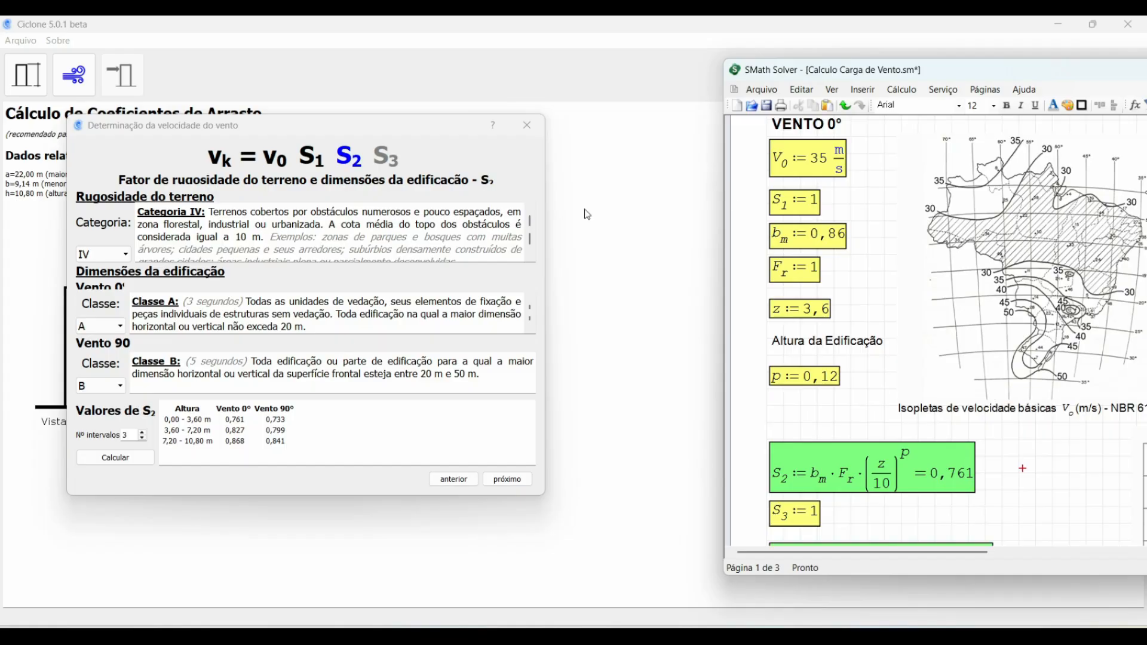
pyautogui.scroll(-20, 787, 246)
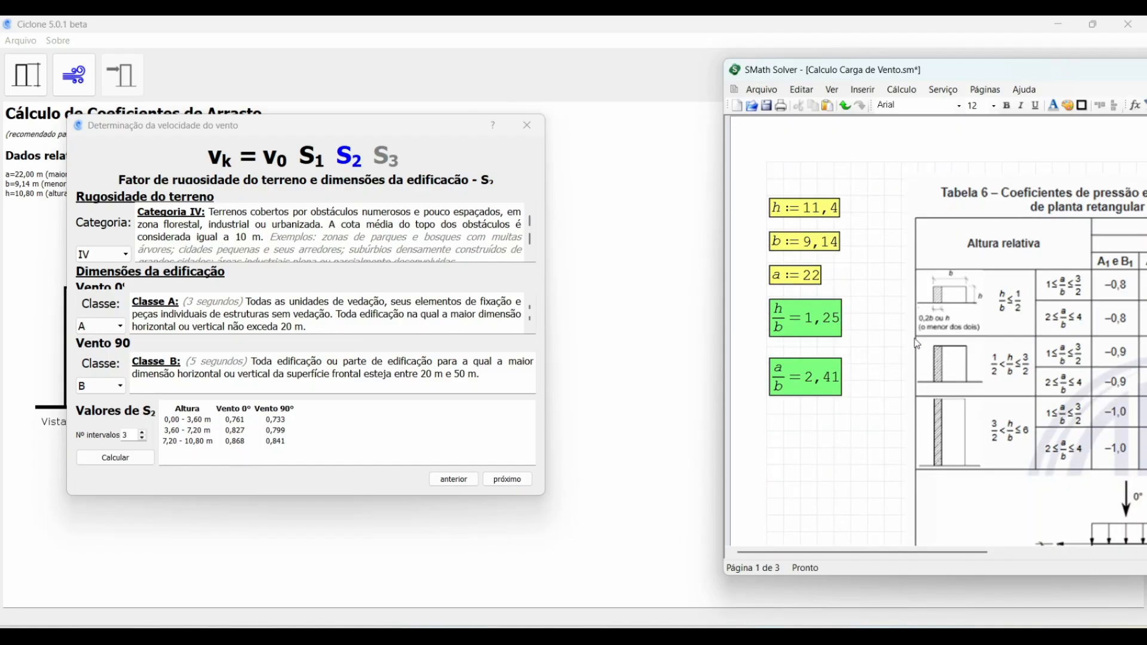
pyautogui.scroll(-12, 853, 306)
pyautogui.moveTo(995, 70); pyautogui.dragTo(855, 75)
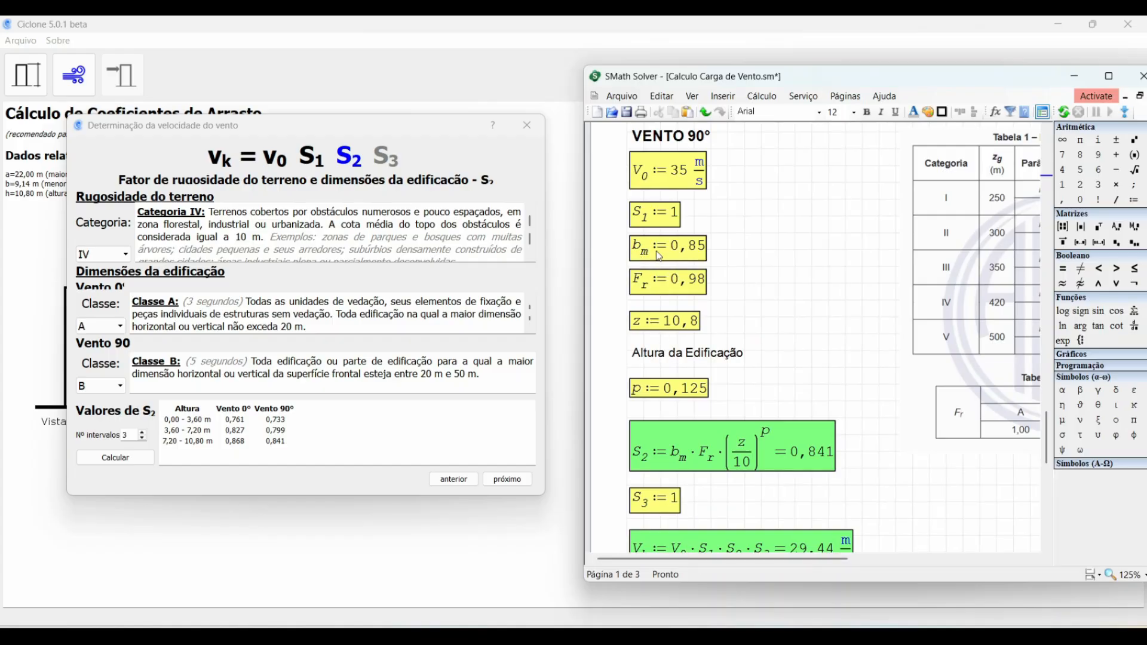
pyautogui.moveTo(593, 635)
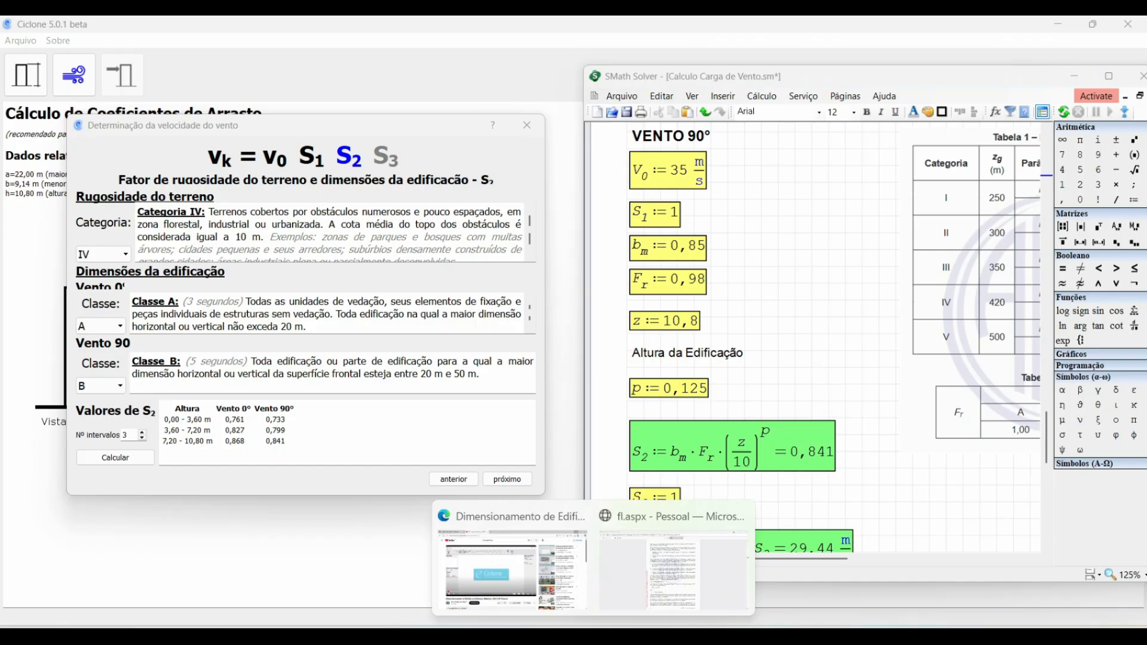
pyautogui.click(882, 430)
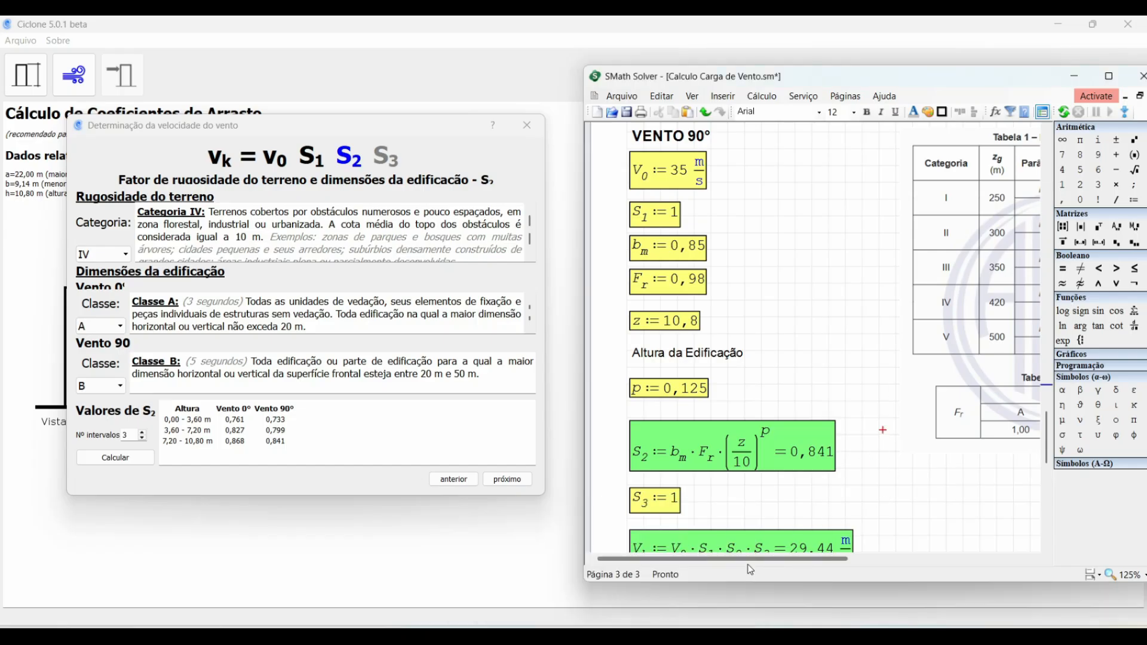
pyautogui.moveTo(585, 370); pyautogui.dragTo(546, 370)
# Check the Vento 90° bm, Fr and p against Tables 1 and 2 for category IV, class B, and compare S2 with Ciclone.
pyautogui.moveTo(689, 558); pyautogui.dragTo(808, 557)
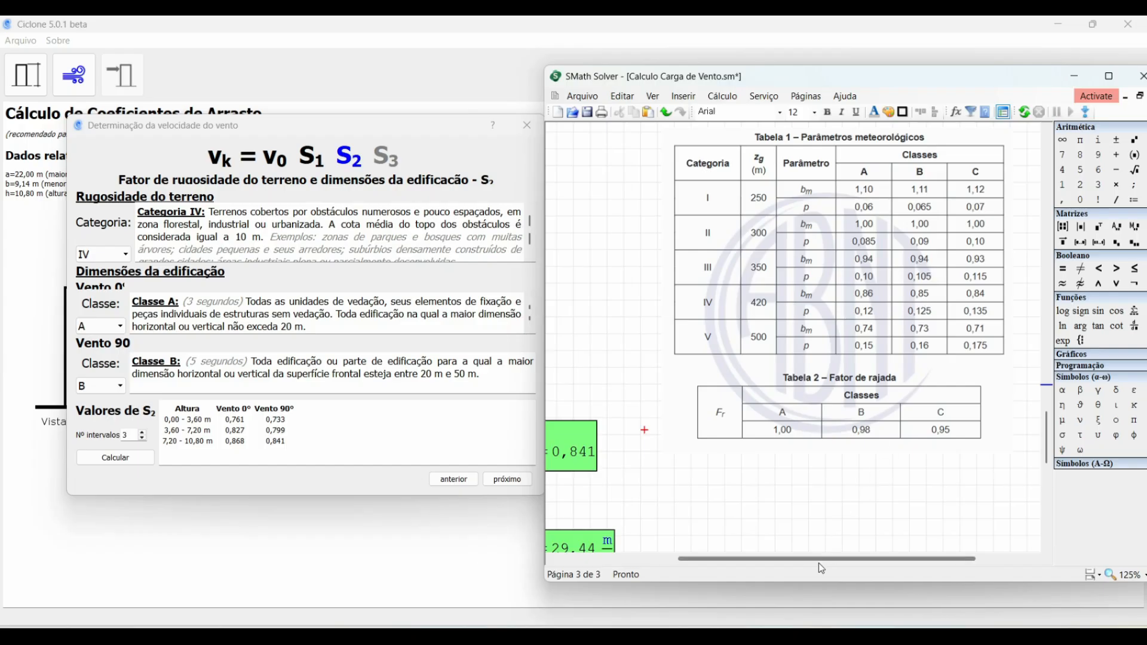
pyautogui.moveTo(819, 558); pyautogui.dragTo(706, 559)
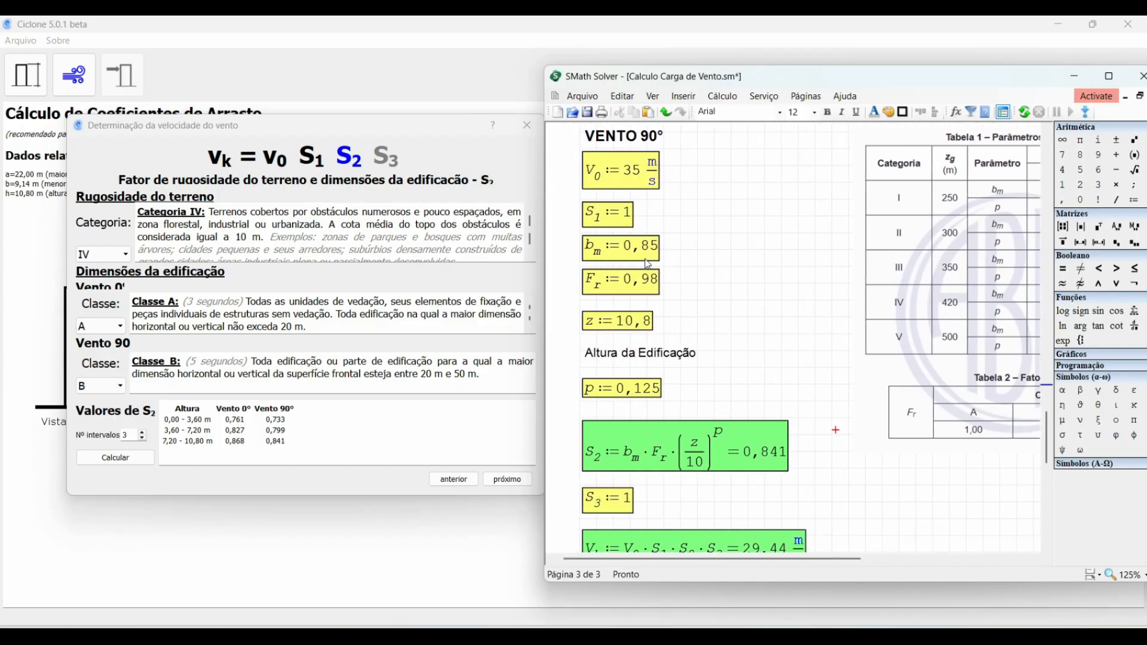
pyautogui.moveTo(715, 559)
pyautogui.mouseDown()
pyautogui.moveTo(826, 559)
pyautogui.moveTo(717, 559)
pyautogui.mouseUp()
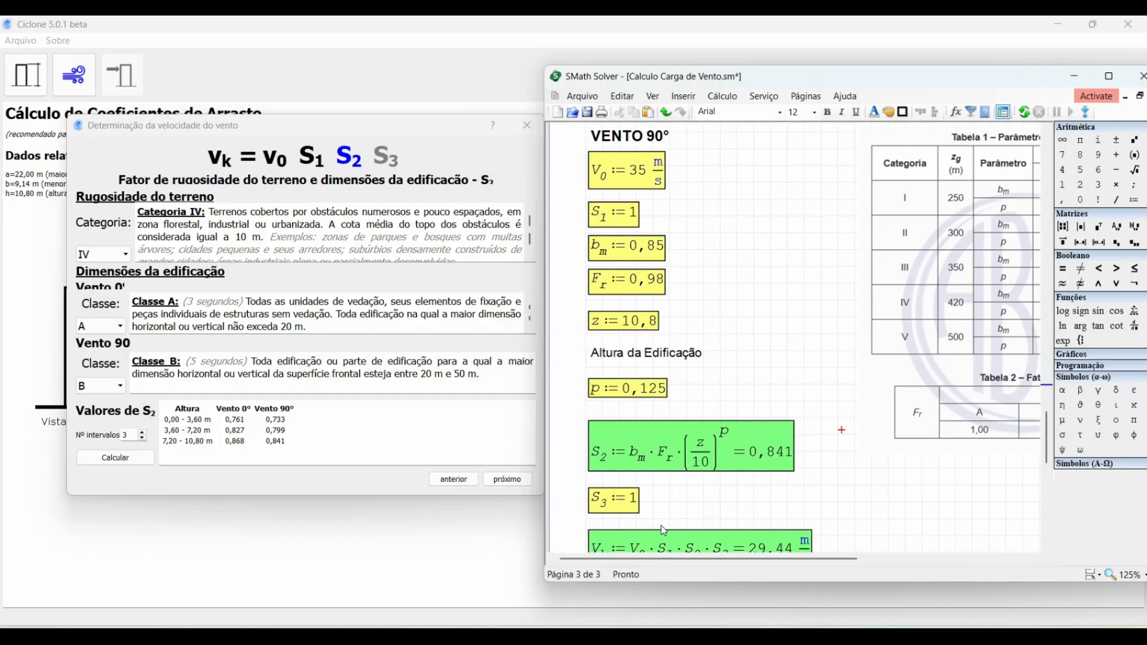
pyautogui.moveTo(658, 558); pyautogui.dragTo(766, 558)
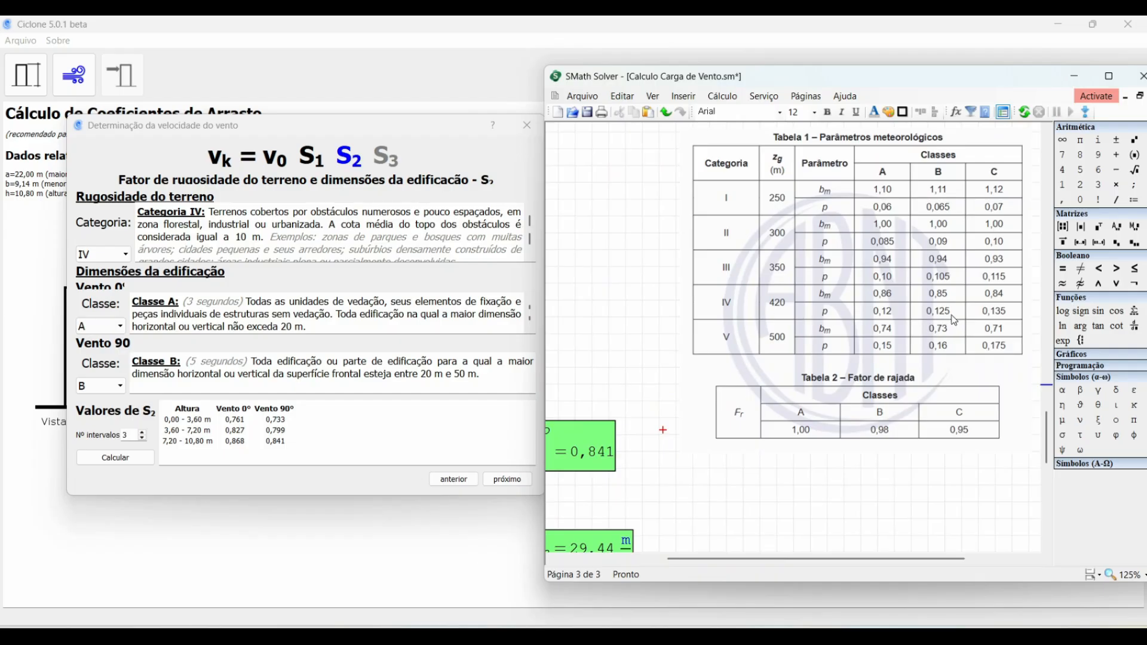
pyautogui.moveTo(830, 558); pyautogui.dragTo(723, 558)
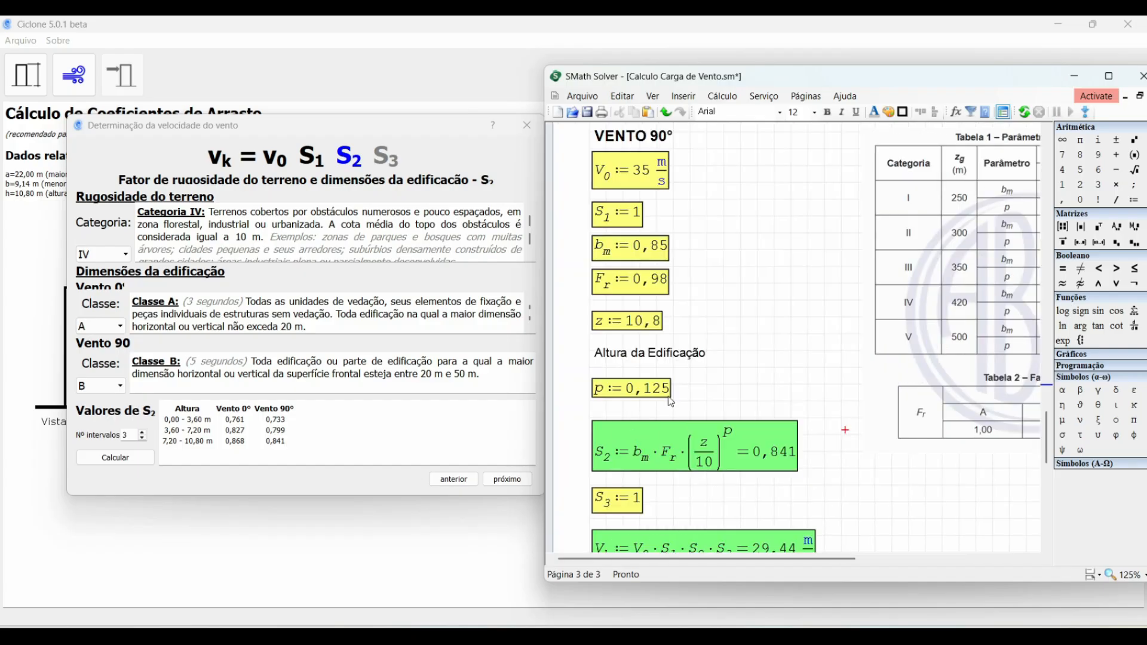
pyautogui.scroll(-2, 696, 356)
pyautogui.scroll(1, 696, 355)
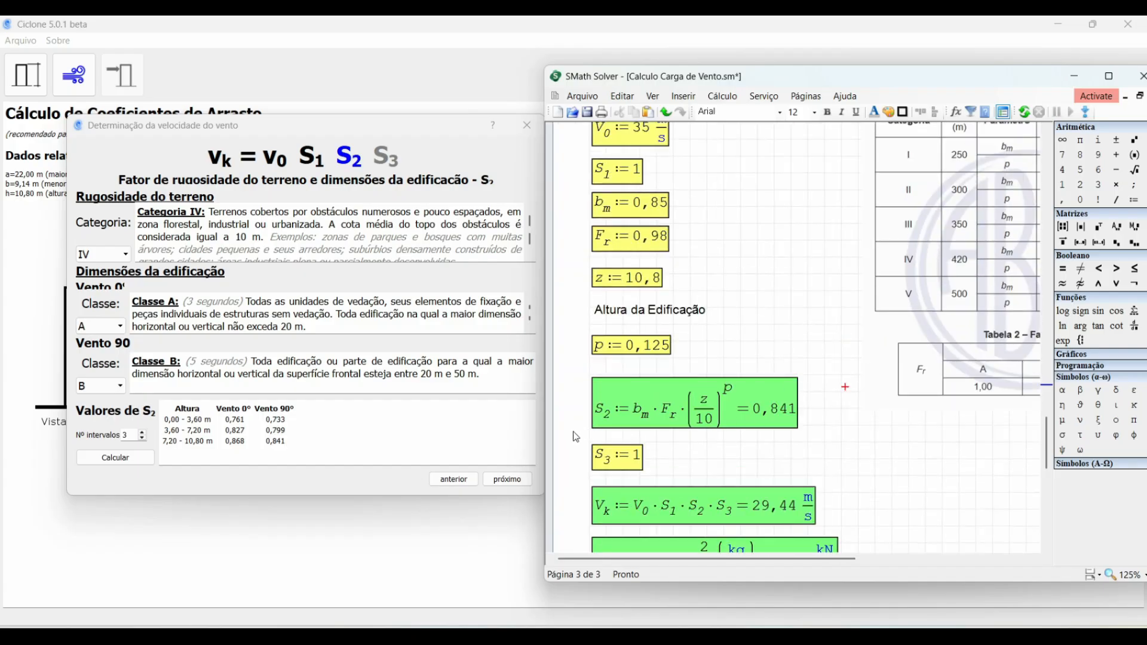
pyautogui.moveTo(618, 406)
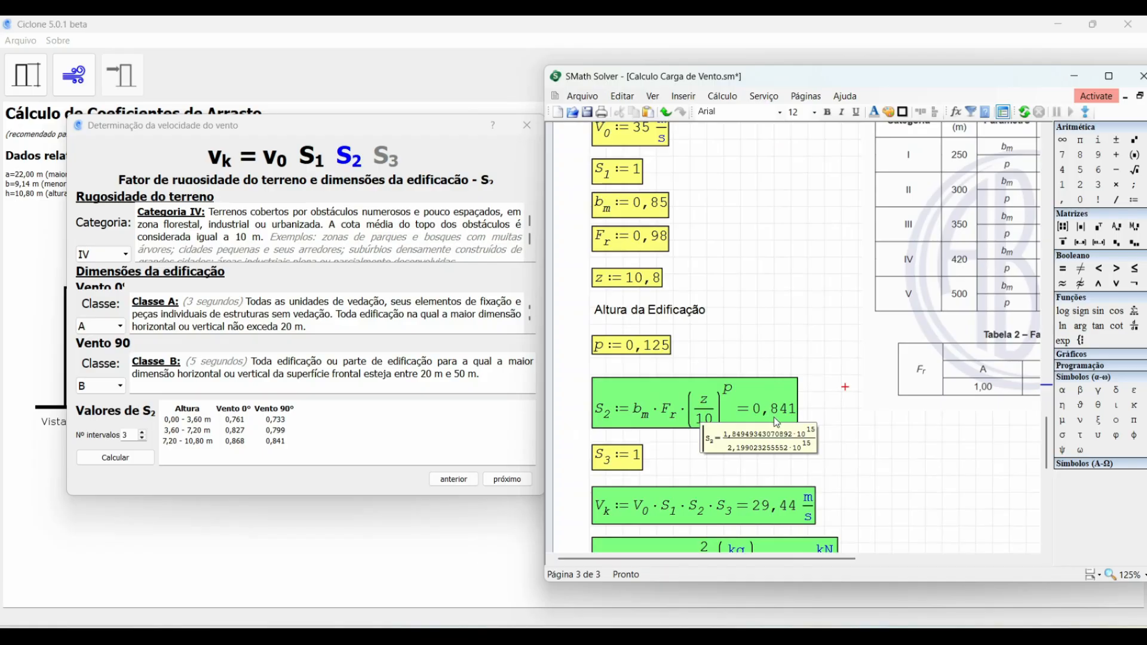
pyautogui.moveTo(650, 285)
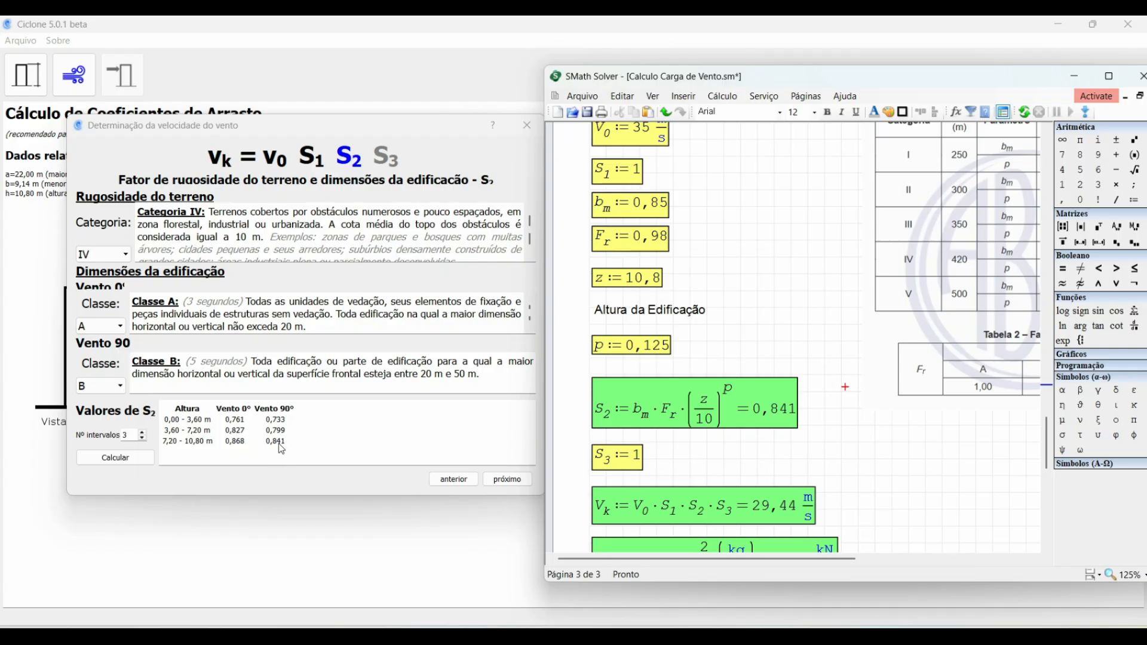
pyautogui.moveTo(792, 422)
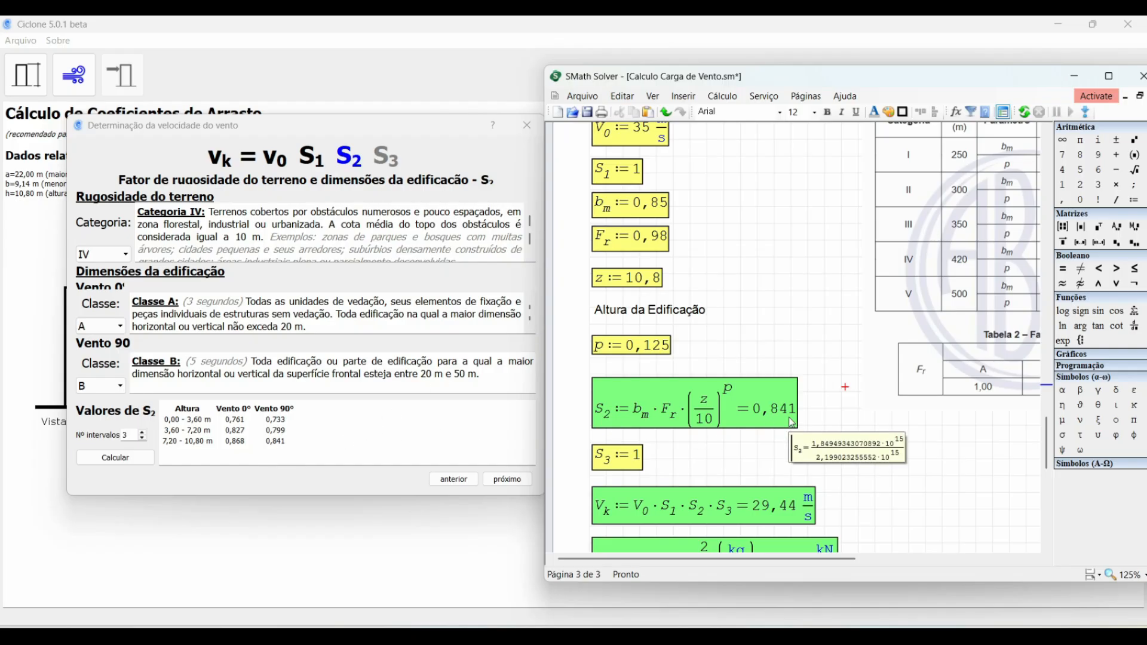
# Recalculate the worksheet's Vento 90° S2 with height z set to 7,2 and 3,6 in turn for comparison with Ciclone.
pyautogui.click(631, 278)
pyautogui.doubleClick(630, 278)
pyautogui.write('7,2')
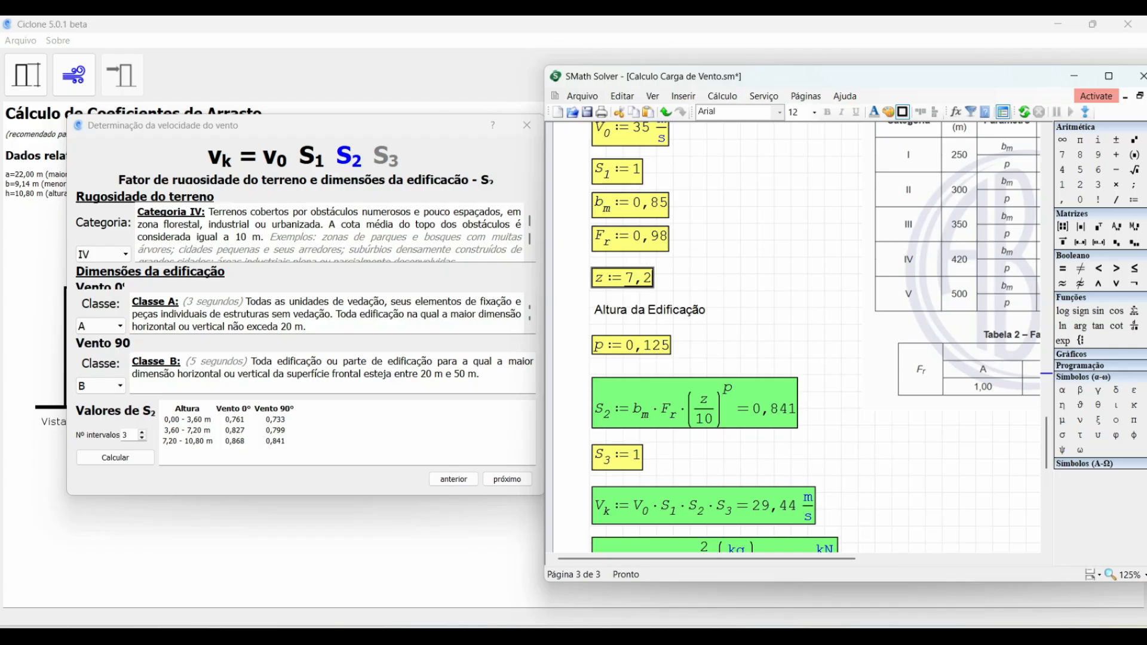
pyautogui.click(752, 320)
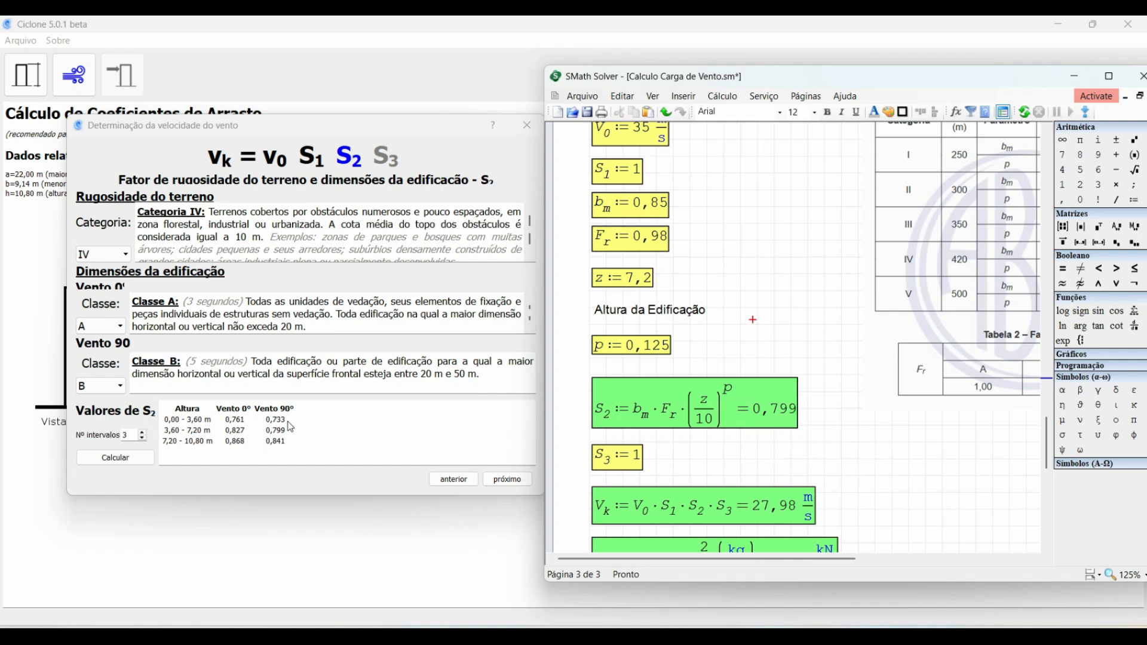
pyautogui.moveTo(624, 278); pyautogui.dragTo(669, 287)
pyautogui.write('3,6')
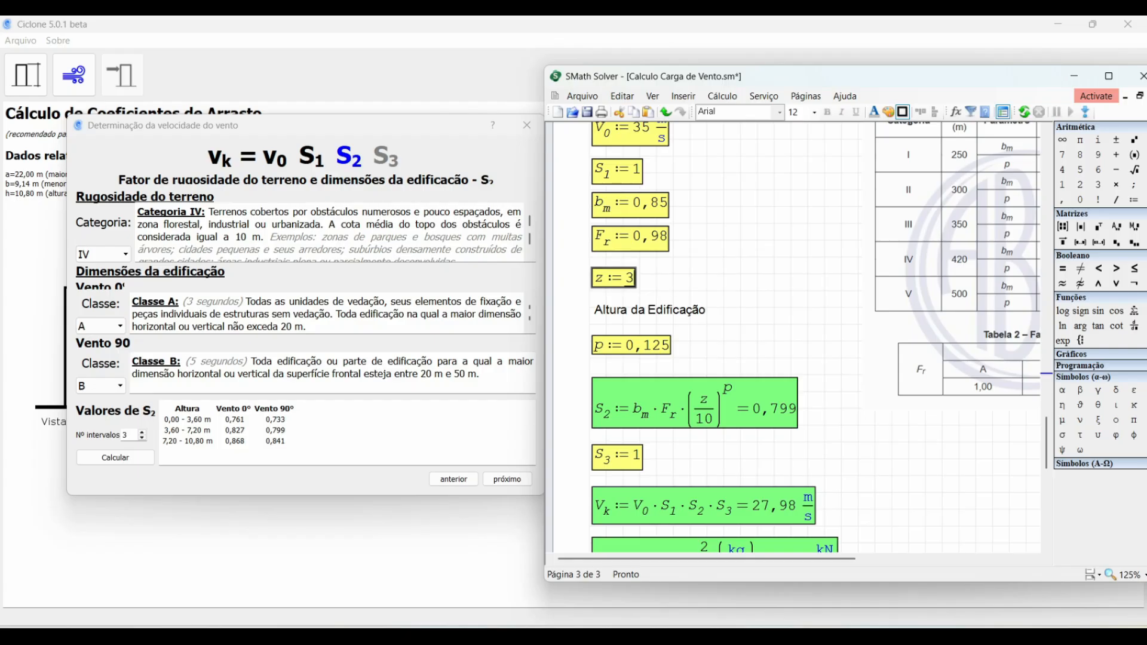
pyautogui.click(712, 278)
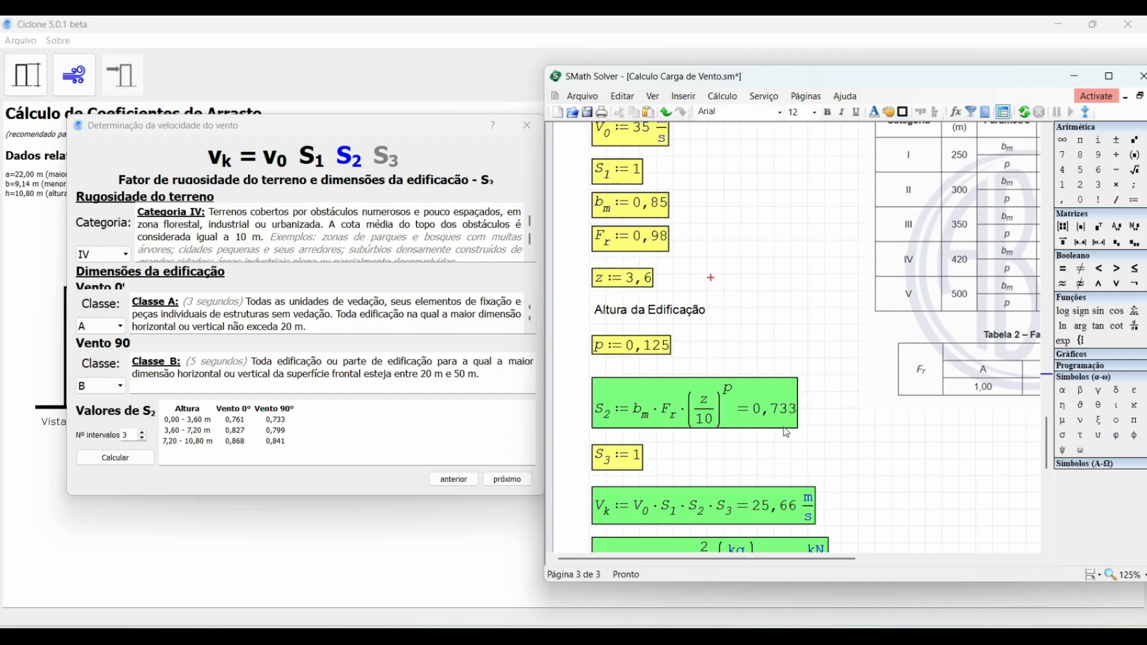
# Return to Ciclone, advance the wind speed dialog to the statistical factor S3 and choose class 2 for hotels and residences.
pyautogui.click(366, 429)
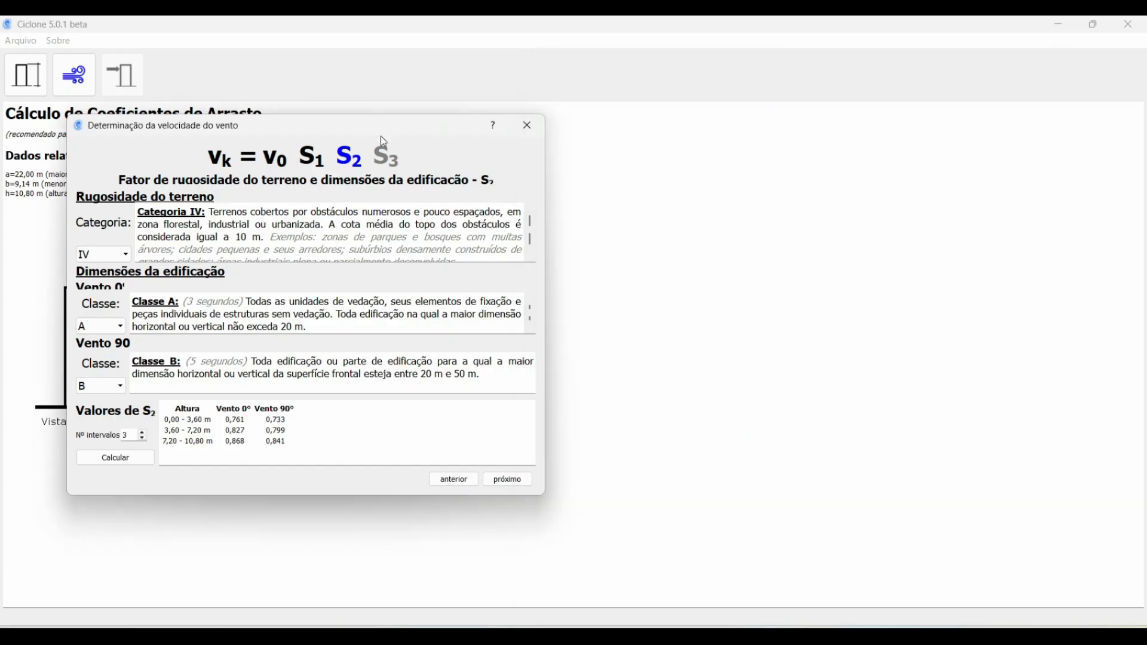
pyautogui.moveTo(385, 138)
pyautogui.mouseDown()
pyautogui.moveTo(538, 69)
pyautogui.moveTo(535, 86)
pyautogui.mouseUp()
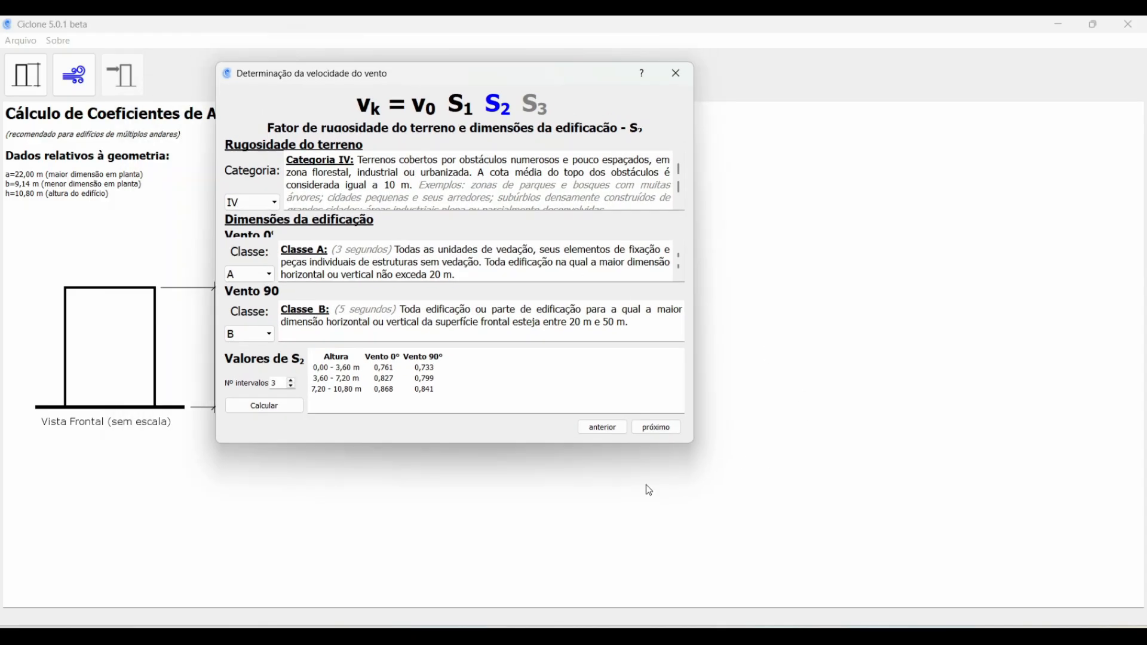
pyautogui.click(661, 430)
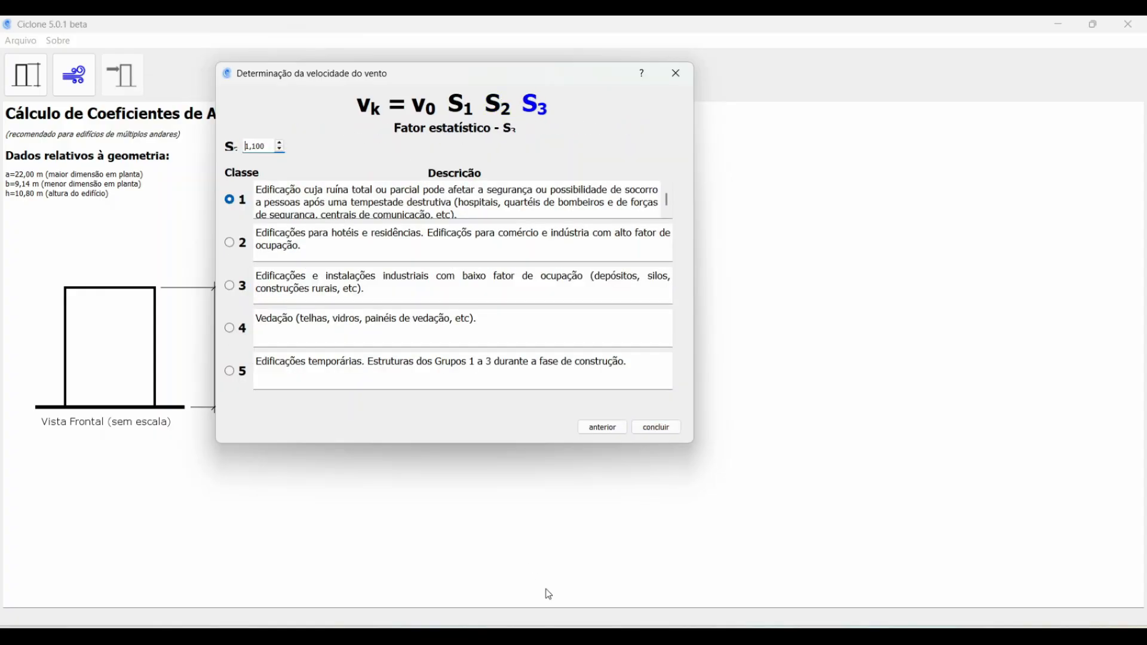
pyautogui.moveTo(593, 637)
pyautogui.click(230, 242)
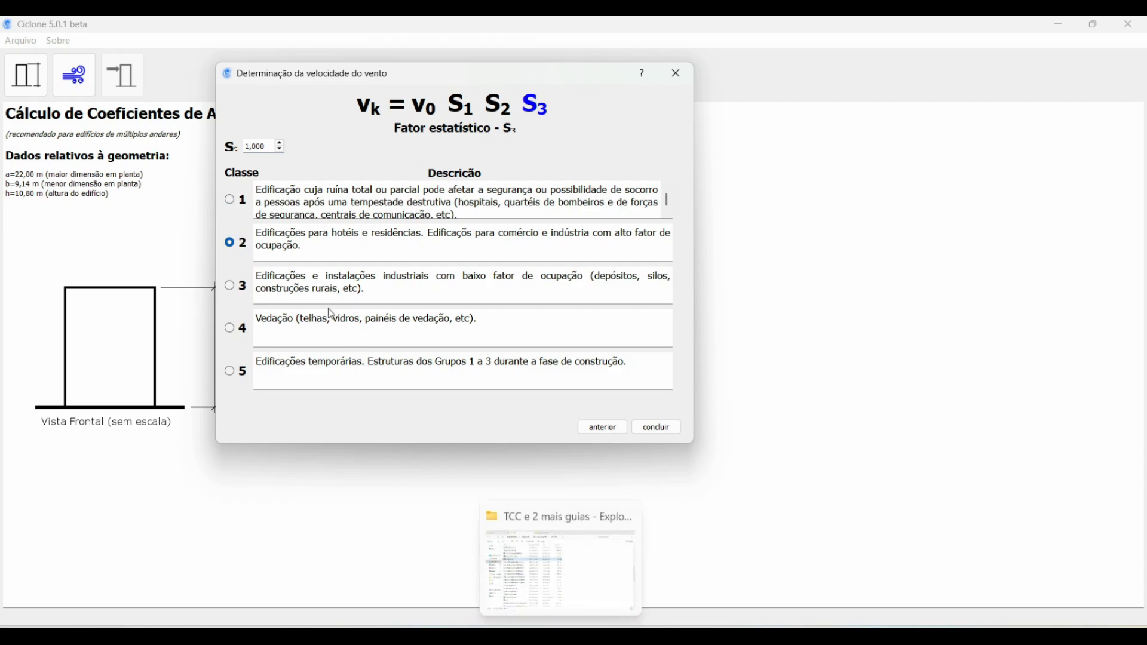
# Switch to NBR 6123 in Edge and consult Table 4 with the minimum values of the statistical factor S3.
pyautogui.hotkey('alt', 'Tab')
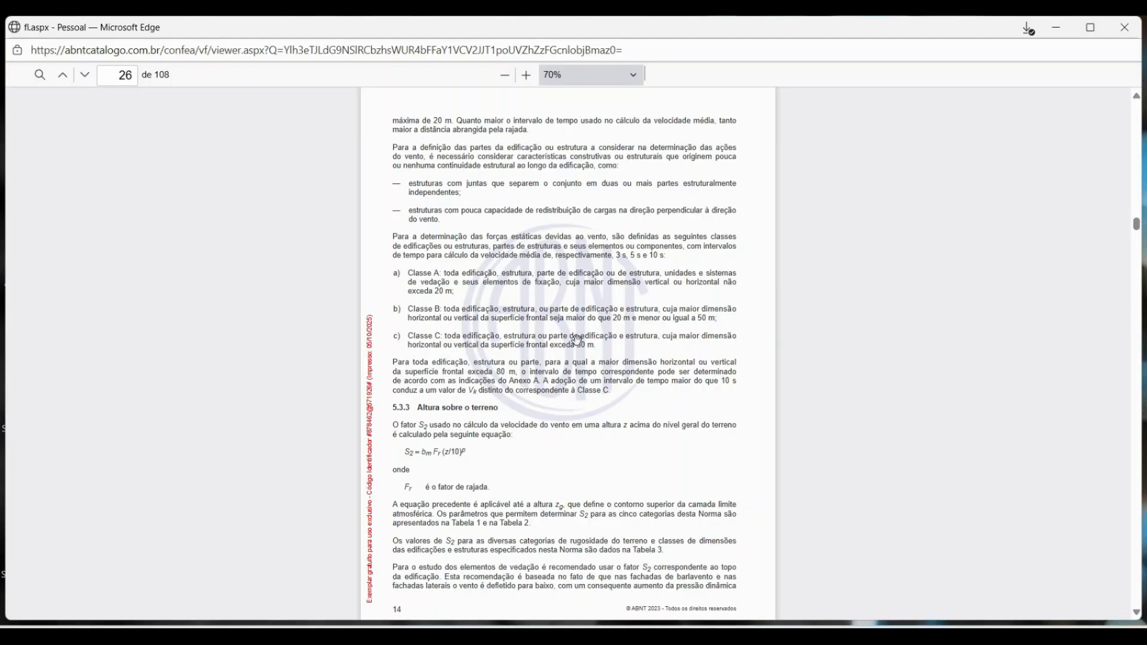
pyautogui.scroll(-10, 579, 317)
pyautogui.scroll(-12, 579, 316)
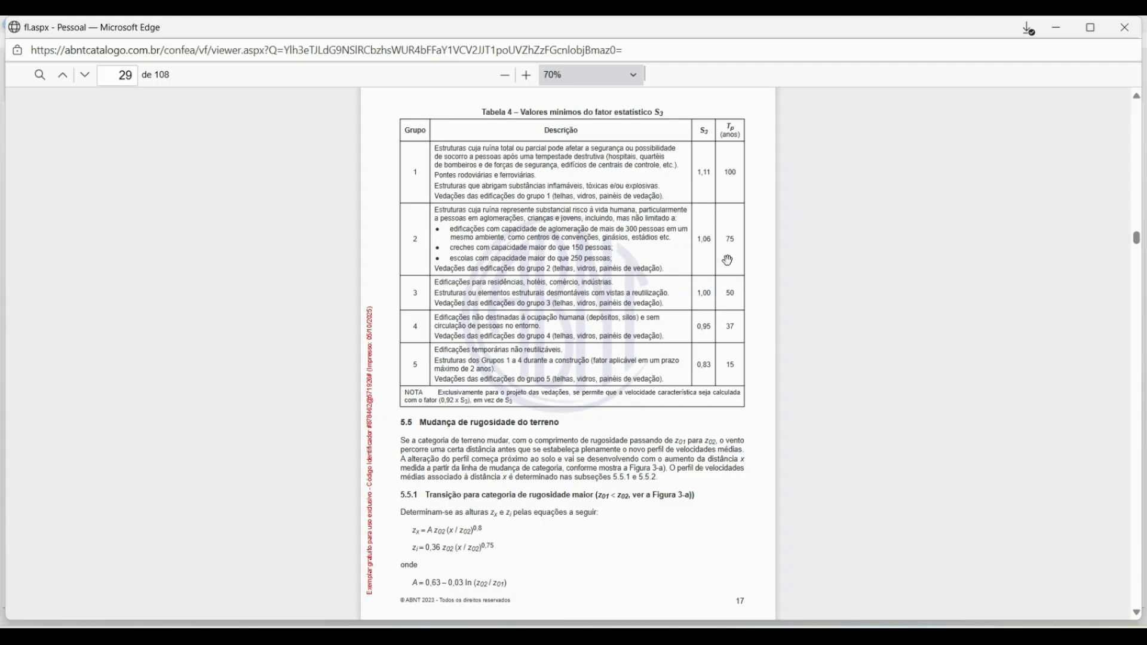
# Check class 2 against group 3 of NBR 6123 Table 4, finish the wind speed data in Ciclone and open the drag coefficient determination.
pyautogui.click(826, 633)
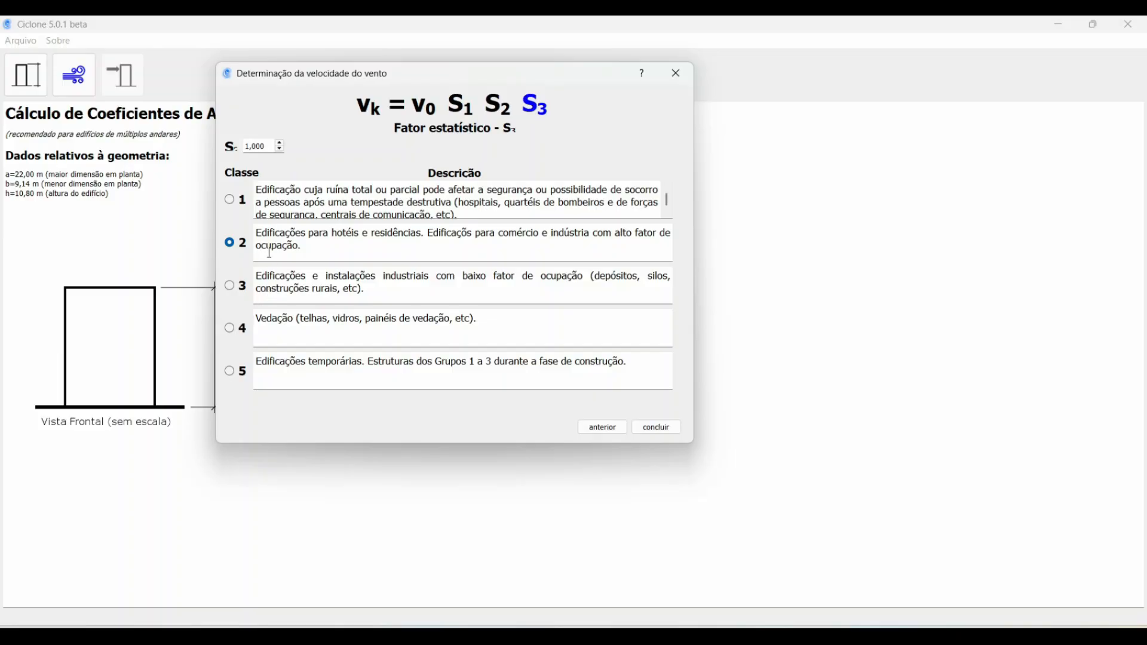
pyautogui.click(518, 633)
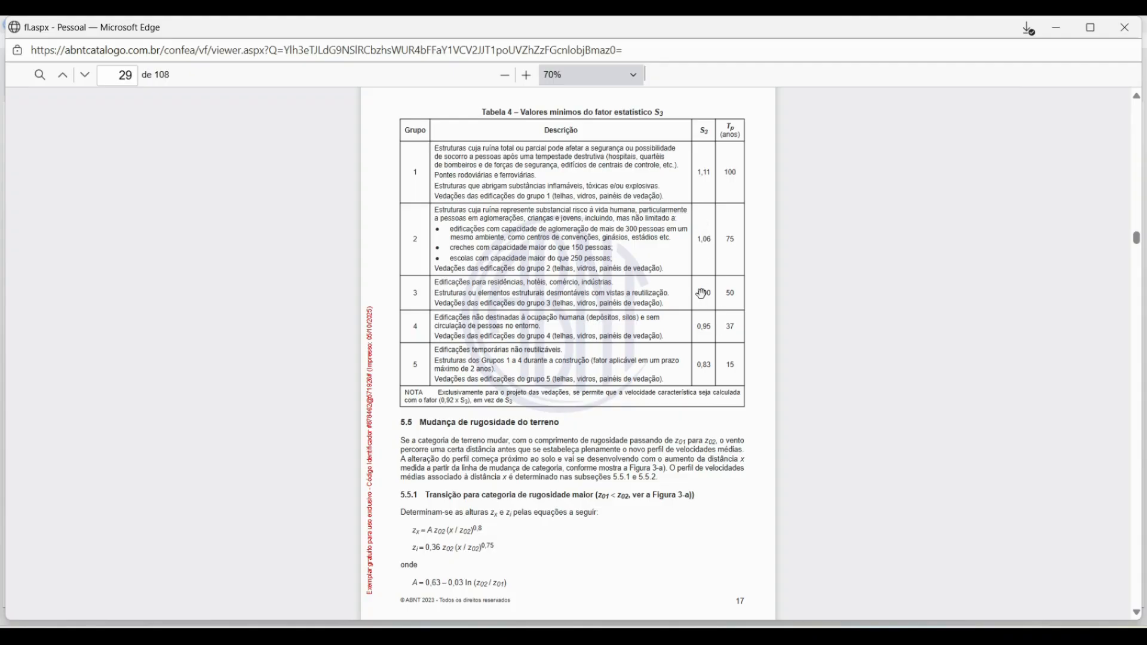
pyautogui.click(656, 633)
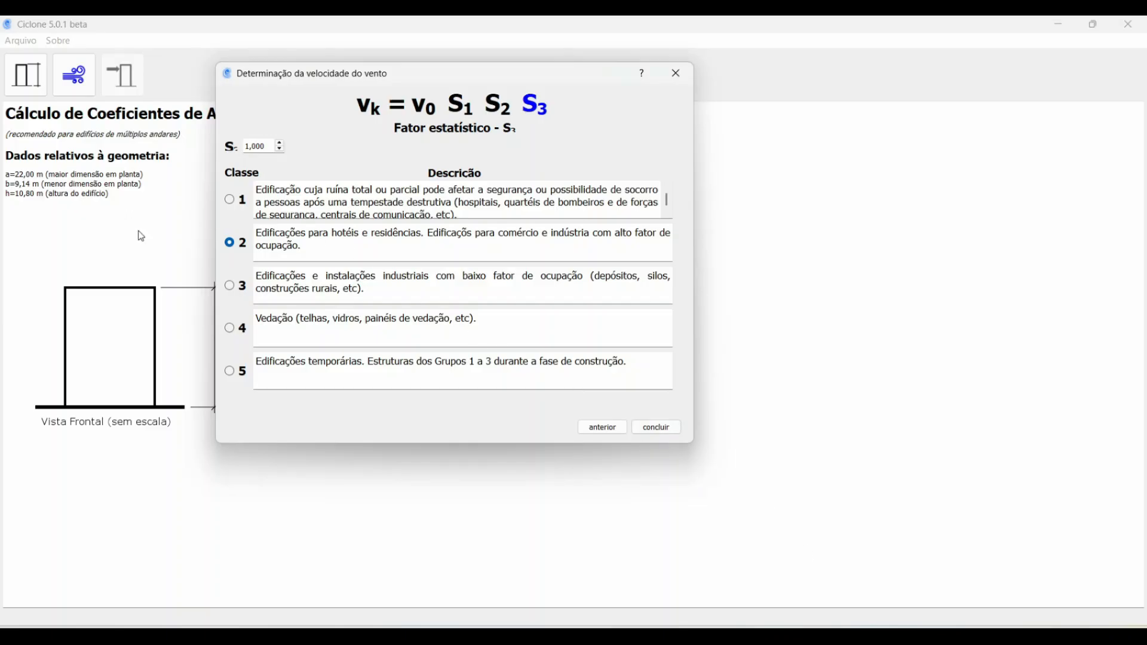
pyautogui.click(650, 428)
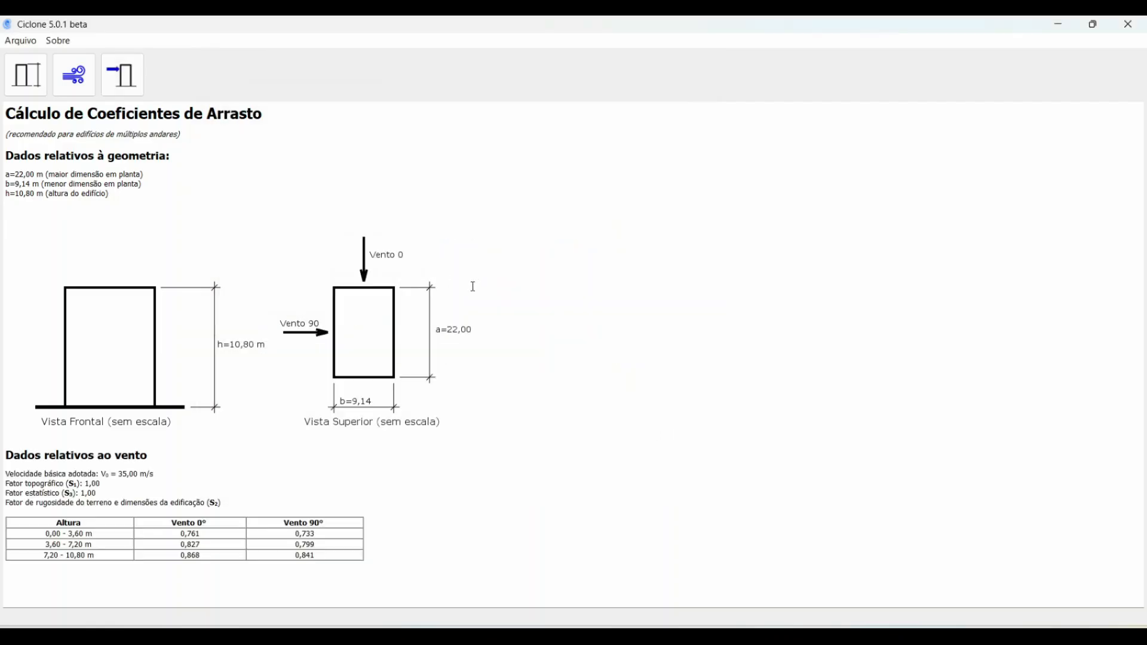
pyautogui.click(135, 85)
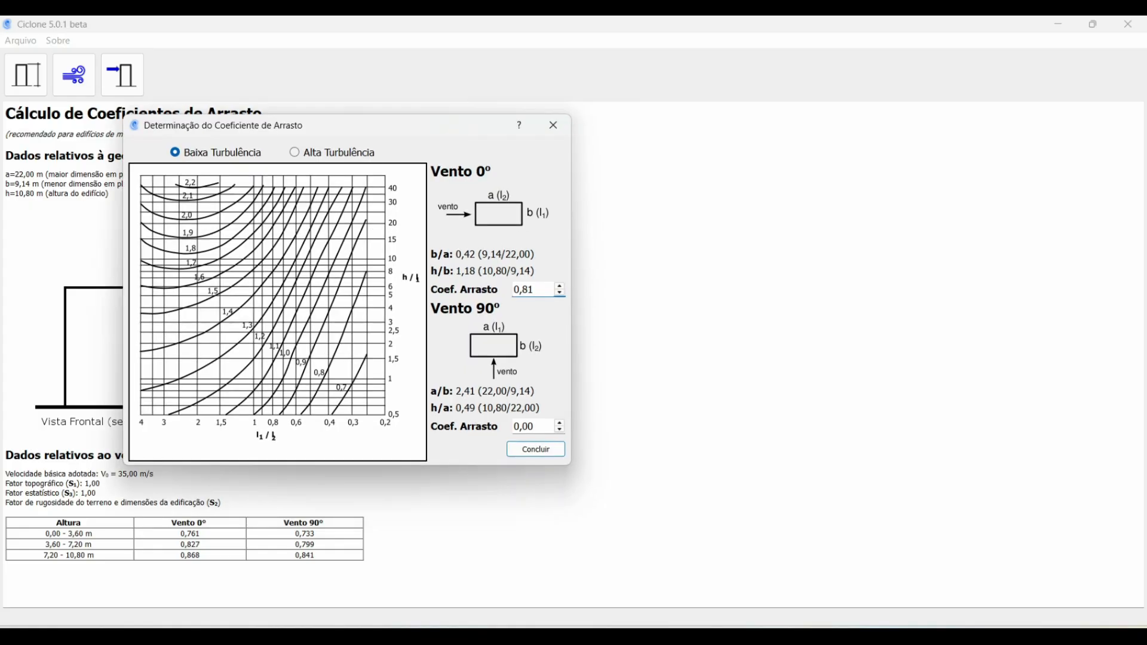
# Switch to SMath and compare the Vento 0° ratios h/L1 and L1/L2 with those in Ciclone's drag coefficient dialog.
pyautogui.click(740, 634)
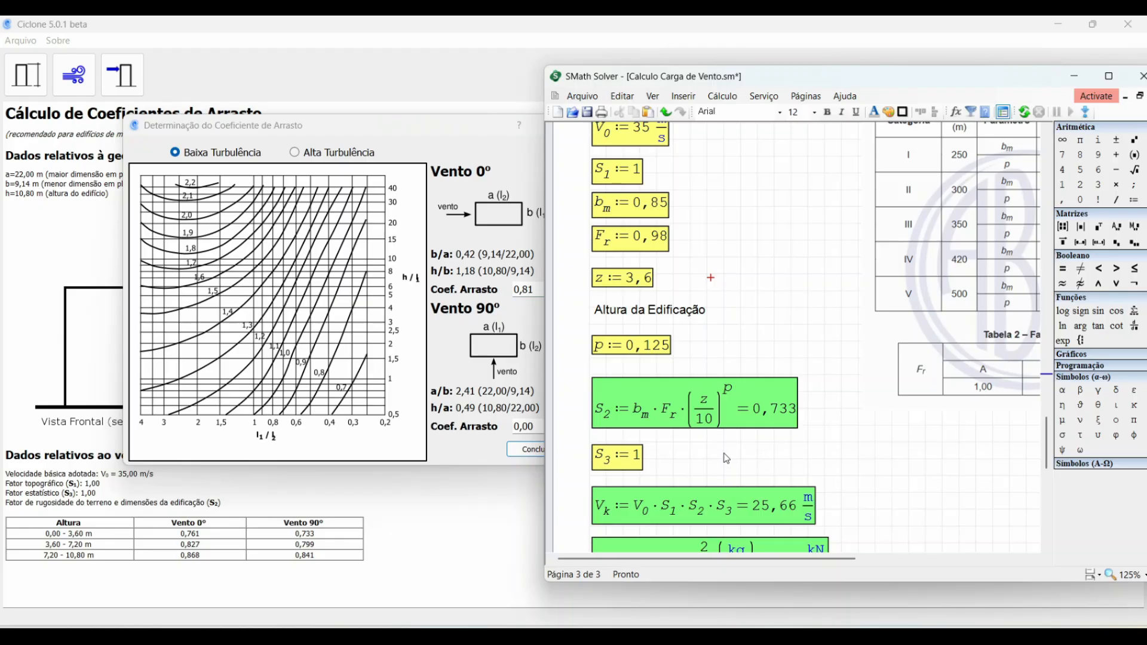
pyautogui.scroll(-3, 726, 458)
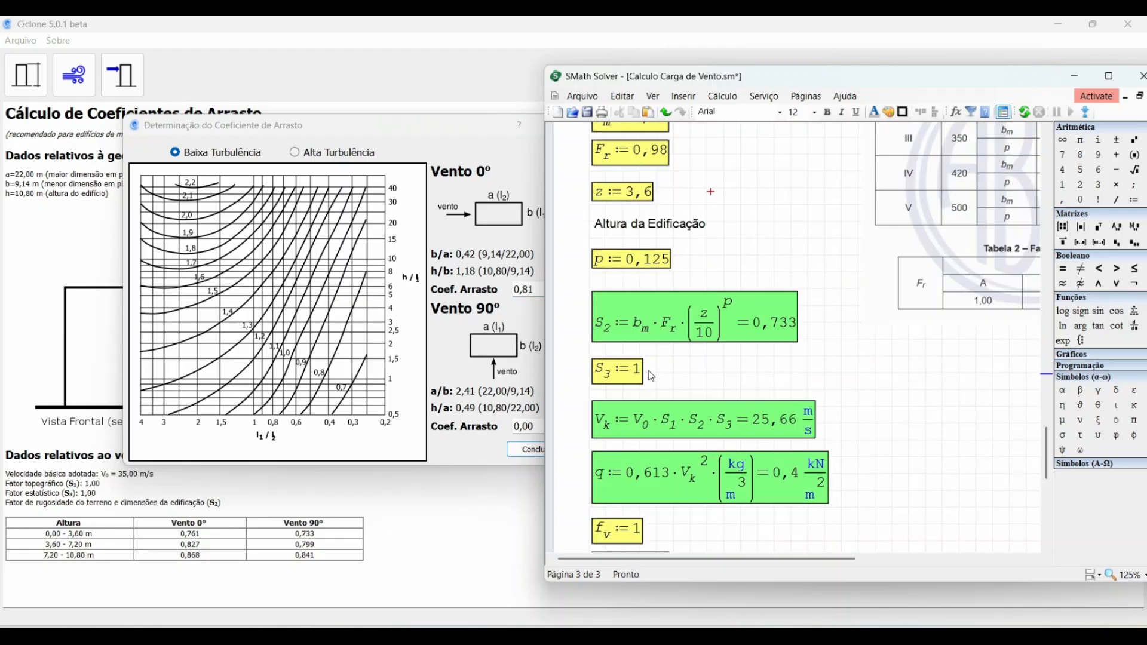
pyautogui.scroll(-9, 655, 378)
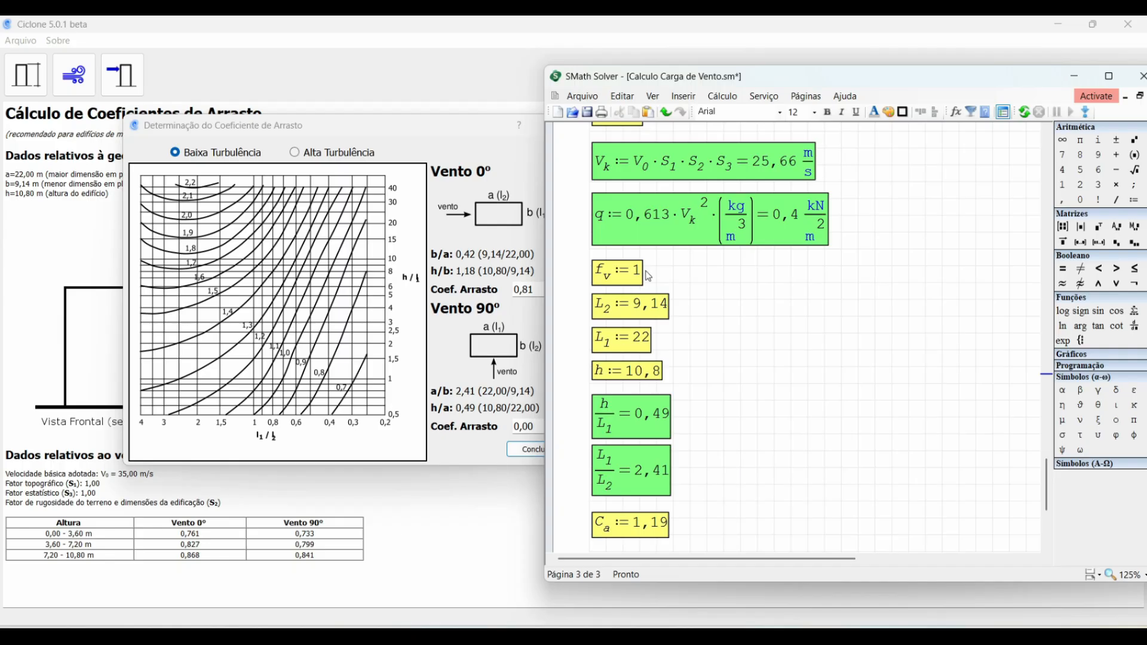
pyautogui.scroll(20, 649, 276)
pyautogui.scroll(-6, 665, 289)
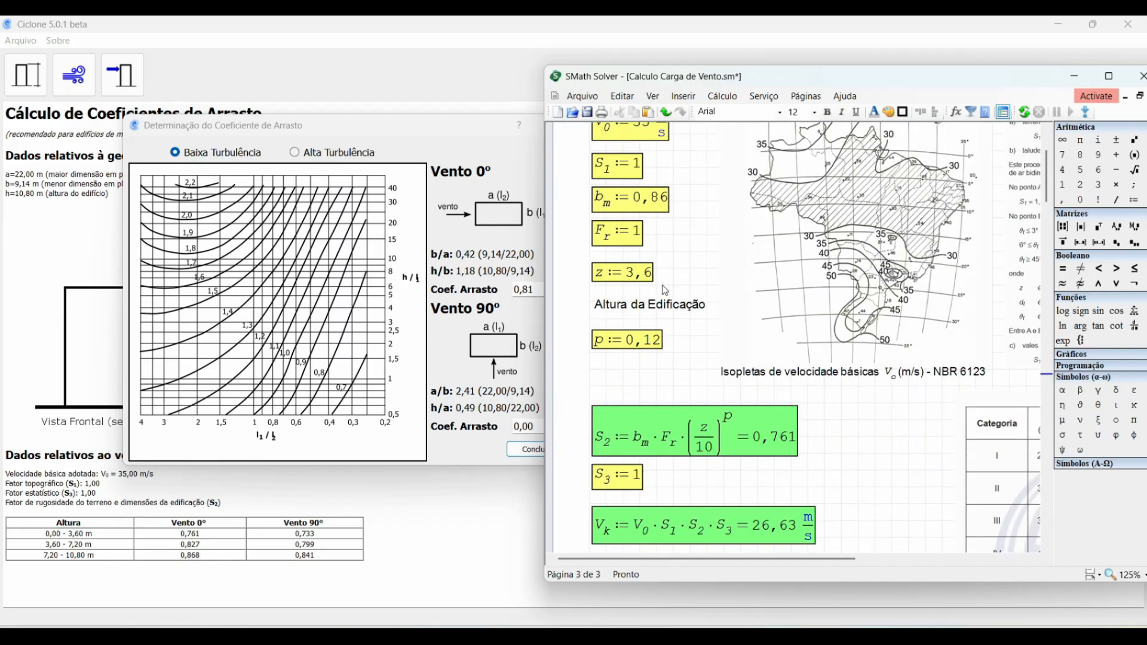
pyautogui.scroll(-15, 665, 289)
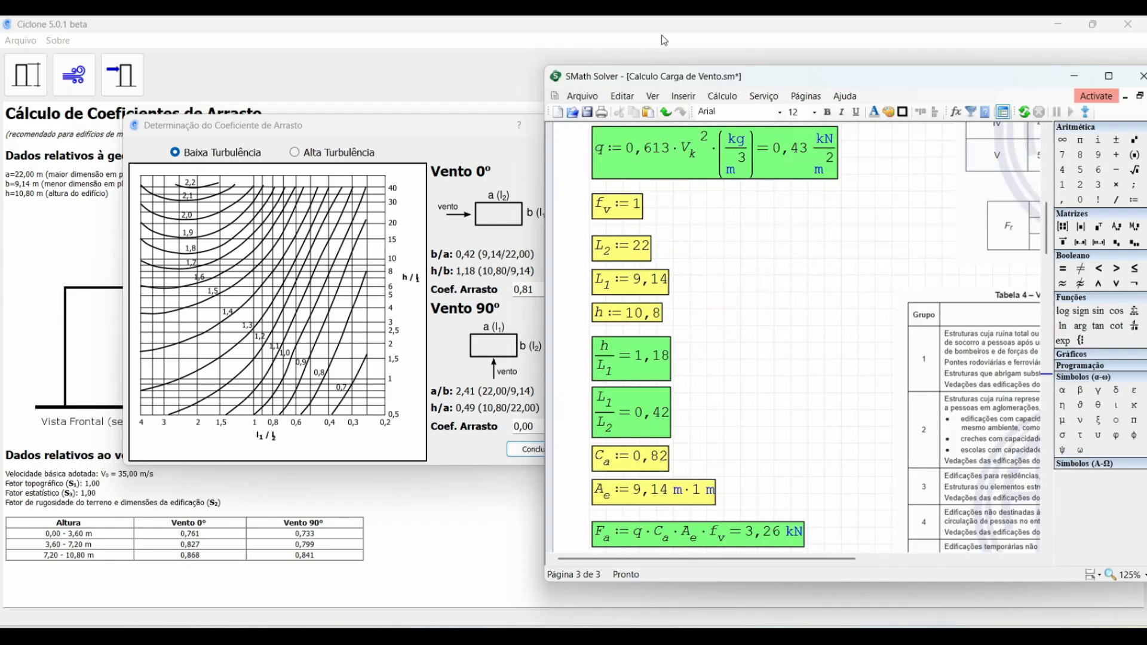
pyautogui.moveTo(657, 76); pyautogui.dragTo(683, 71)
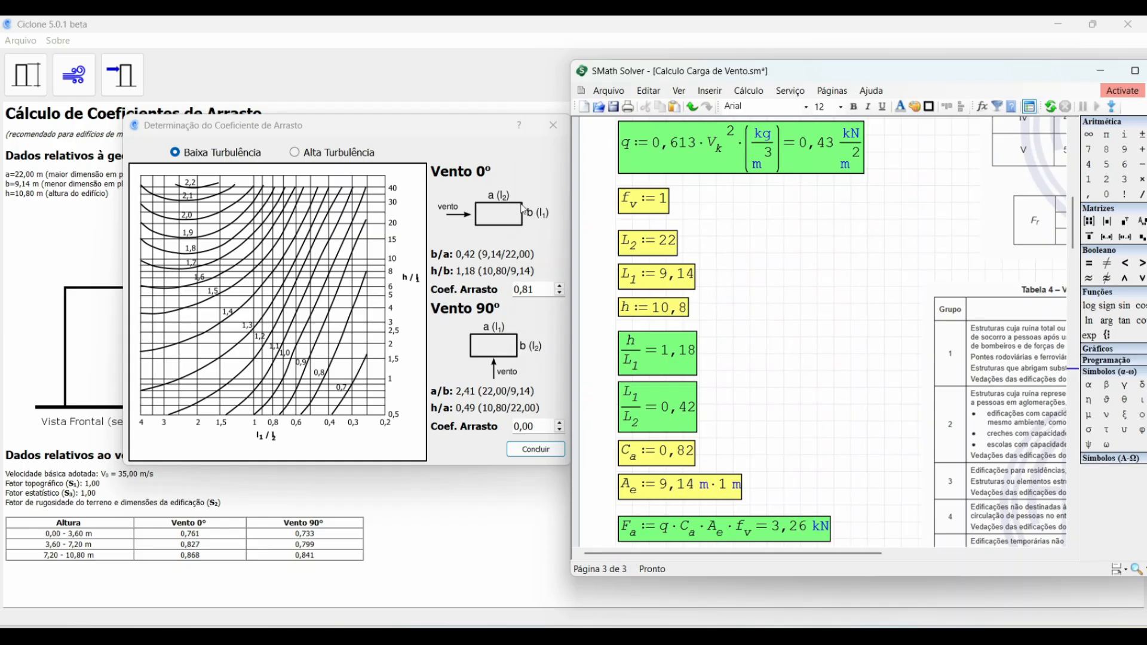
pyautogui.moveTo(644, 287)
# Open Coeficiente de arrasto II.jpg beside the SMath worksheet and check the Vento 0° drag coefficient on the NBR 6123 chart.
pyautogui.click(756, 627)
pyautogui.click(841, 567)
pyautogui.moveTo(830, 66); pyautogui.dragTo(989, 57)
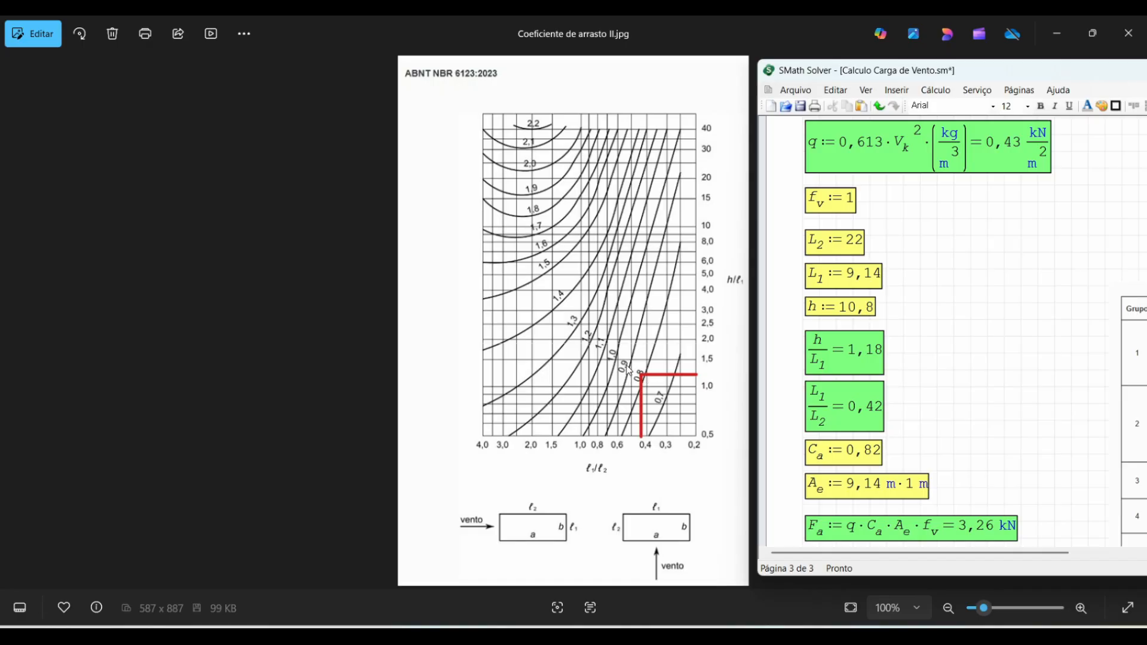
pyautogui.moveTo(873, 449)
pyautogui.scroll(10, 883, 453)
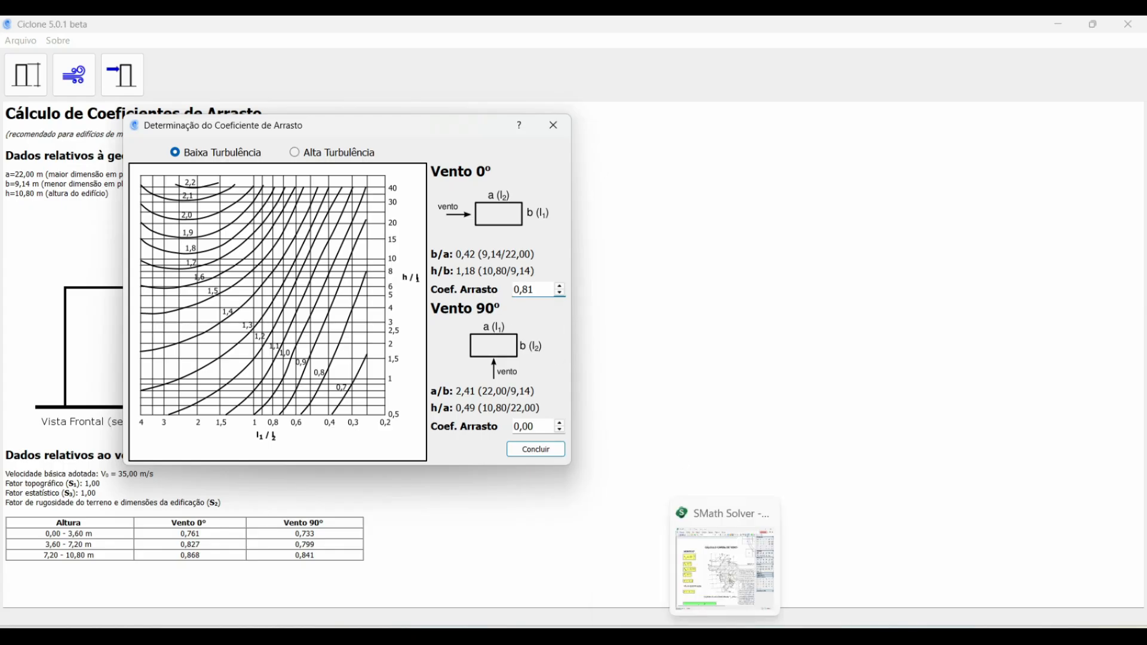
# Bring up the SMath worksheet's Vento 90° section beside Ciclone and compare the ratios h/L1 and L1/L2.
pyautogui.click(795, 635)
pyautogui.scroll(-10, 891, 343)
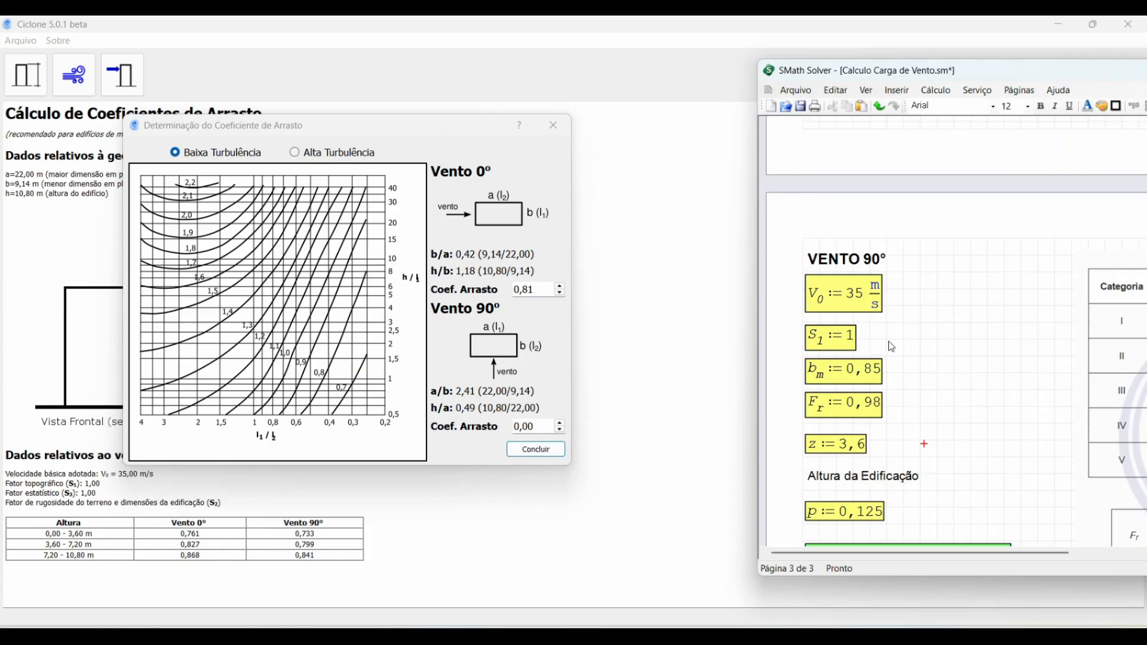
pyautogui.scroll(-1, 891, 347)
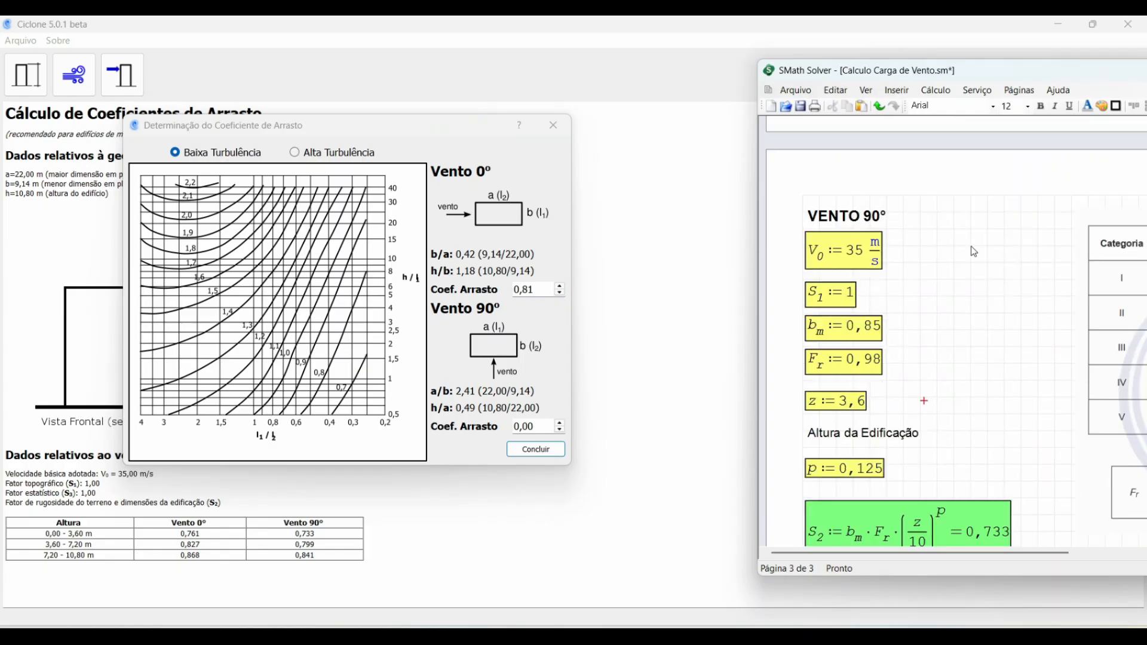
pyautogui.scroll(-5, 959, 287)
pyautogui.scroll(-5, 956, 317)
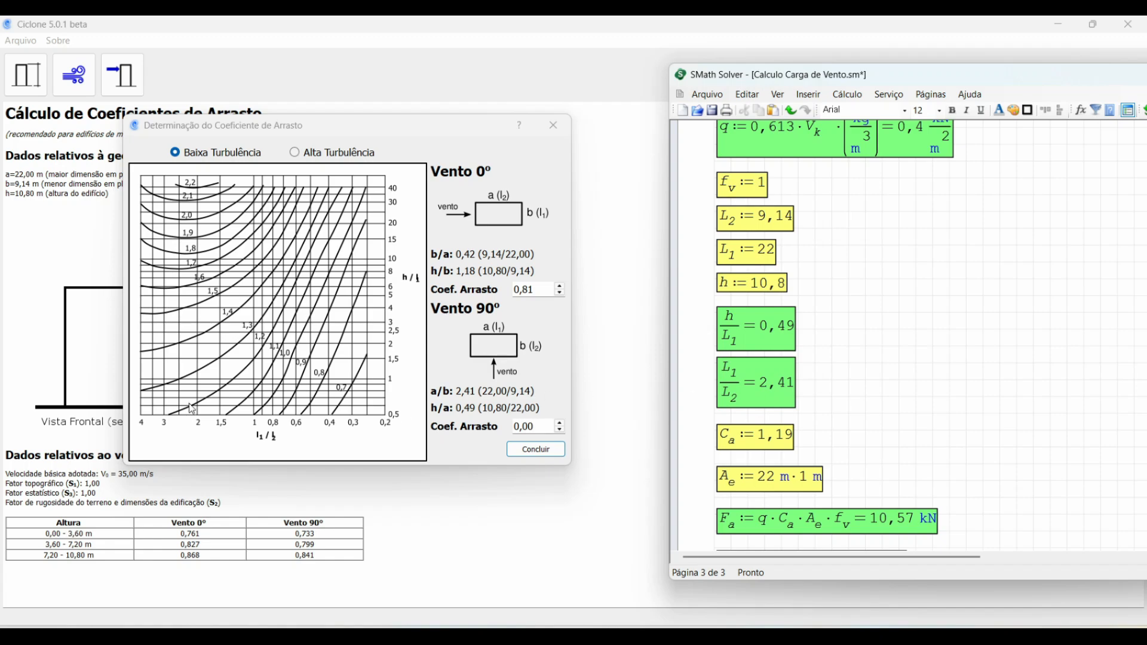
# Check the Vento 90° drag coefficient on the chart in Coeficiente de arrasto I.jpg beside the worksheet, and return to Ciclone.
pyautogui.moveTo(793, 626)
pyautogui.click(676, 574)
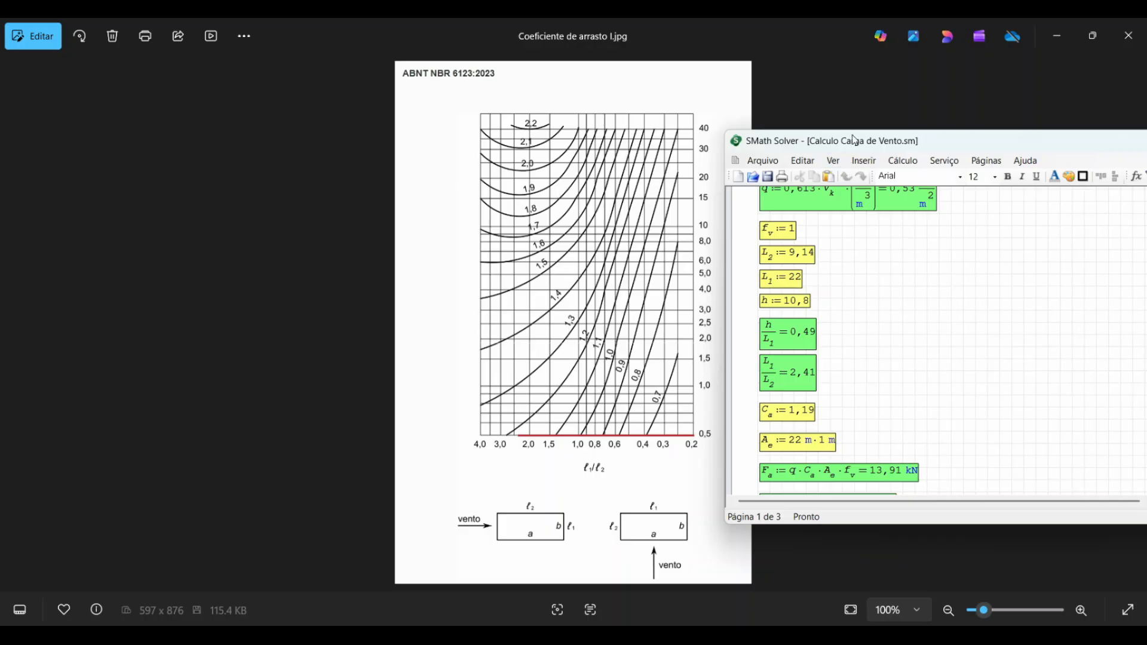
pyautogui.moveTo(906, 151); pyautogui.dragTo(943, 162)
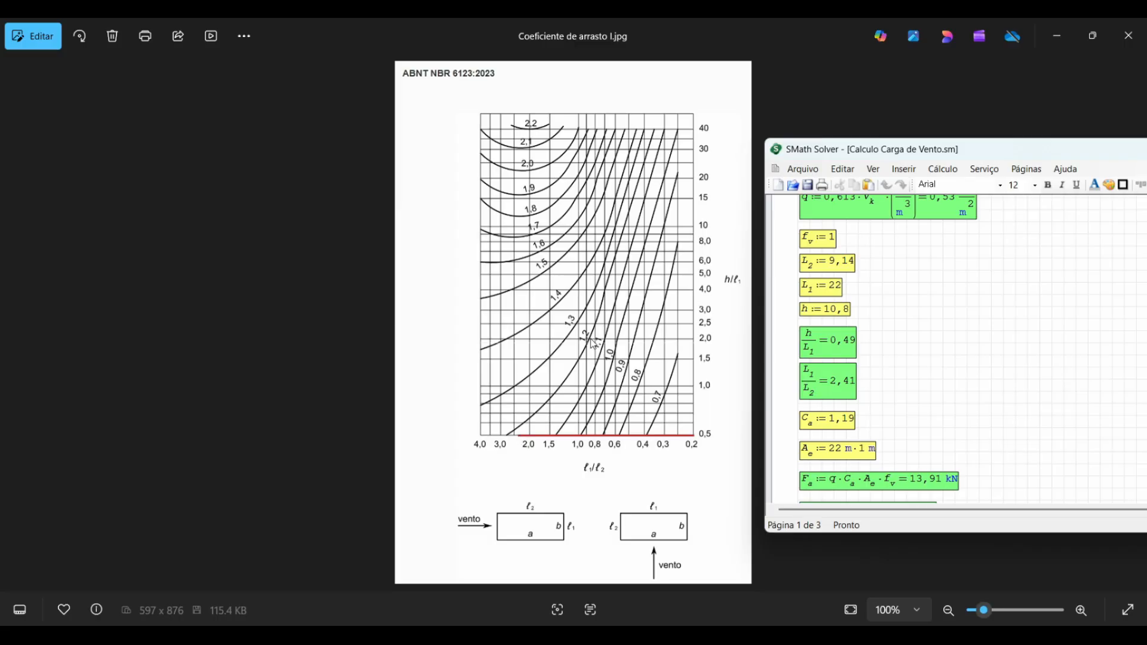
pyautogui.moveTo(841, 427)
pyautogui.click(747, 635)
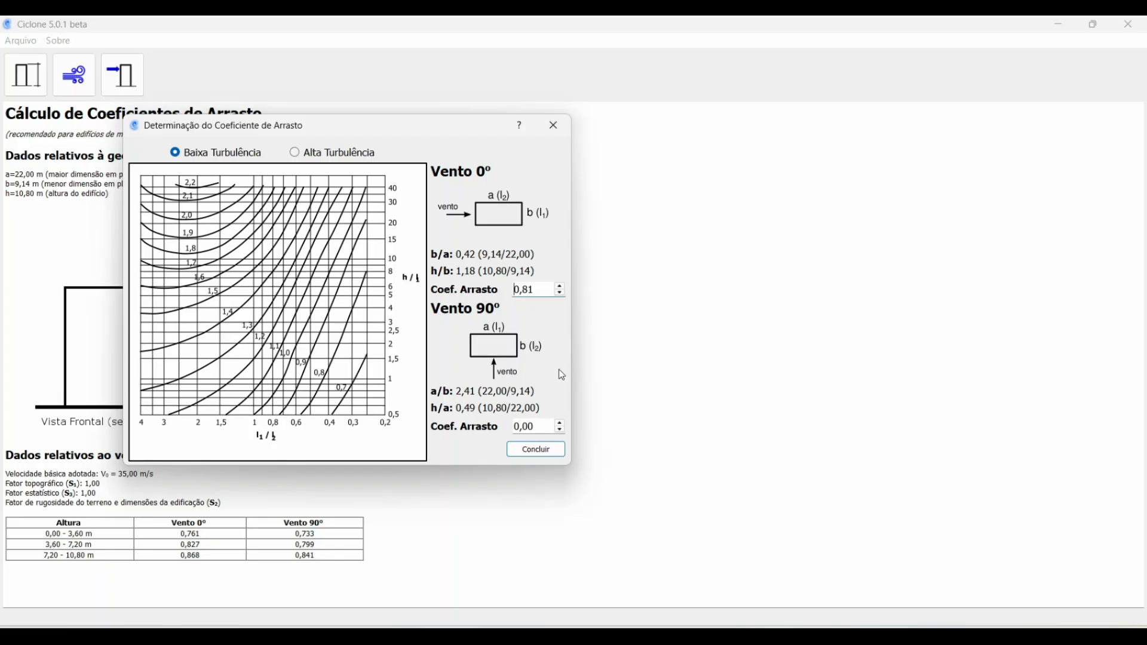
# Look up Ca in the SMath worksheet and set Ciclone's drag coefficients to 0,82 for Vento 0° and 1,19 for Vento 90°.
pyautogui.hotkey('alt', 'Tab')
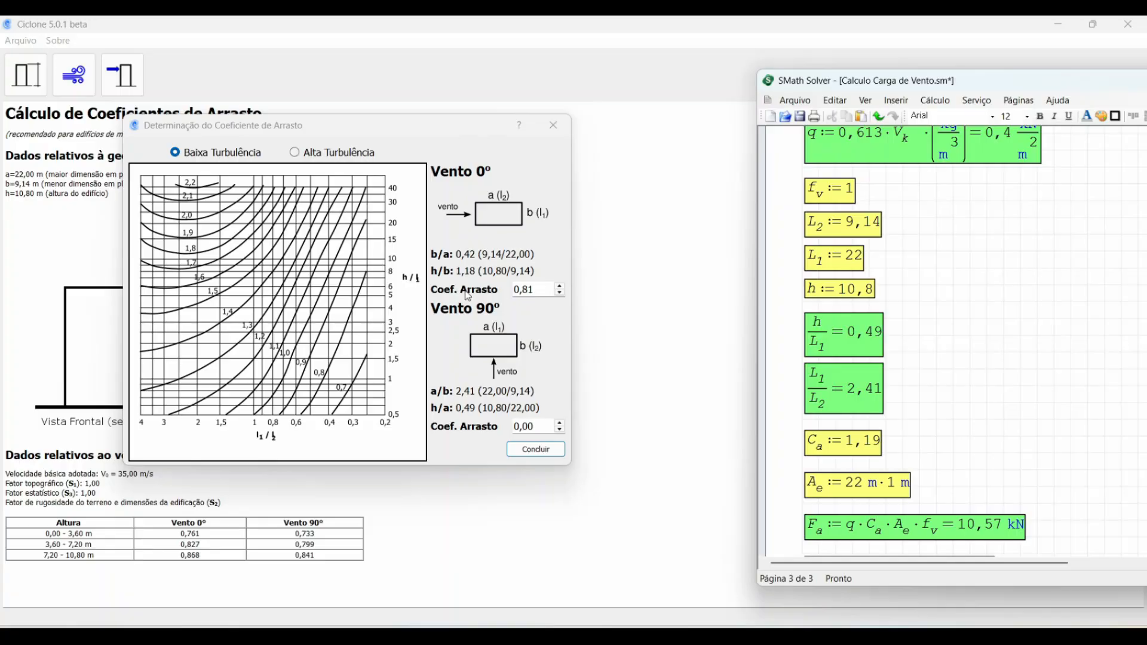
pyautogui.scroll(-15, 842, 293)
pyautogui.scroll(8, 843, 297)
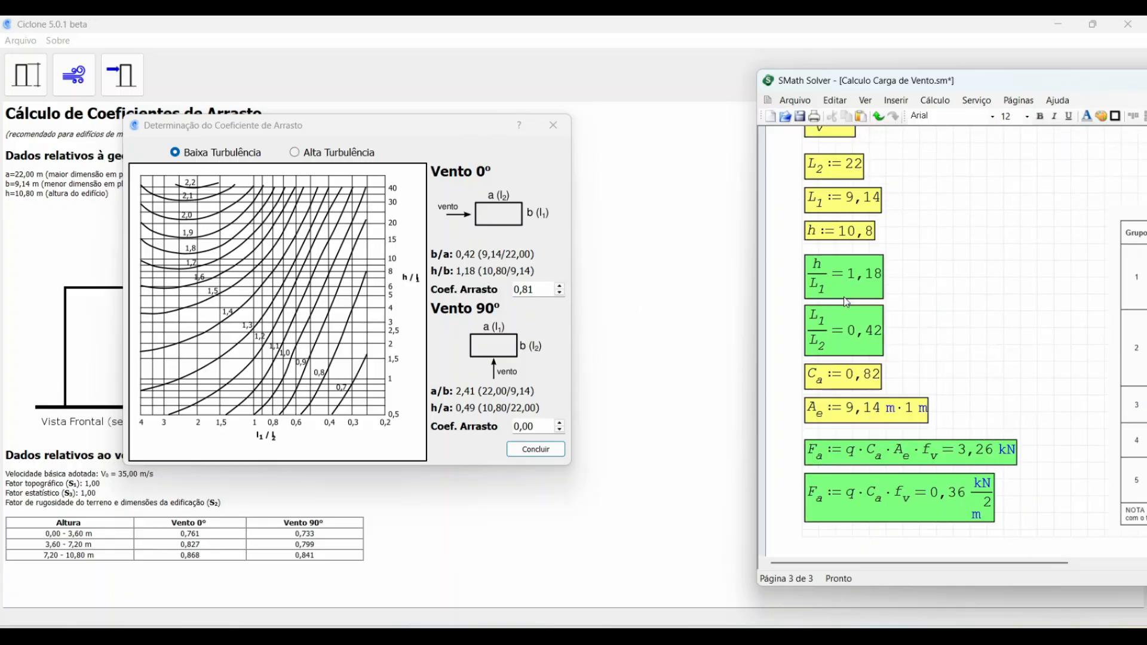
pyautogui.scroll(-2, 839, 326)
pyautogui.click(532, 288)
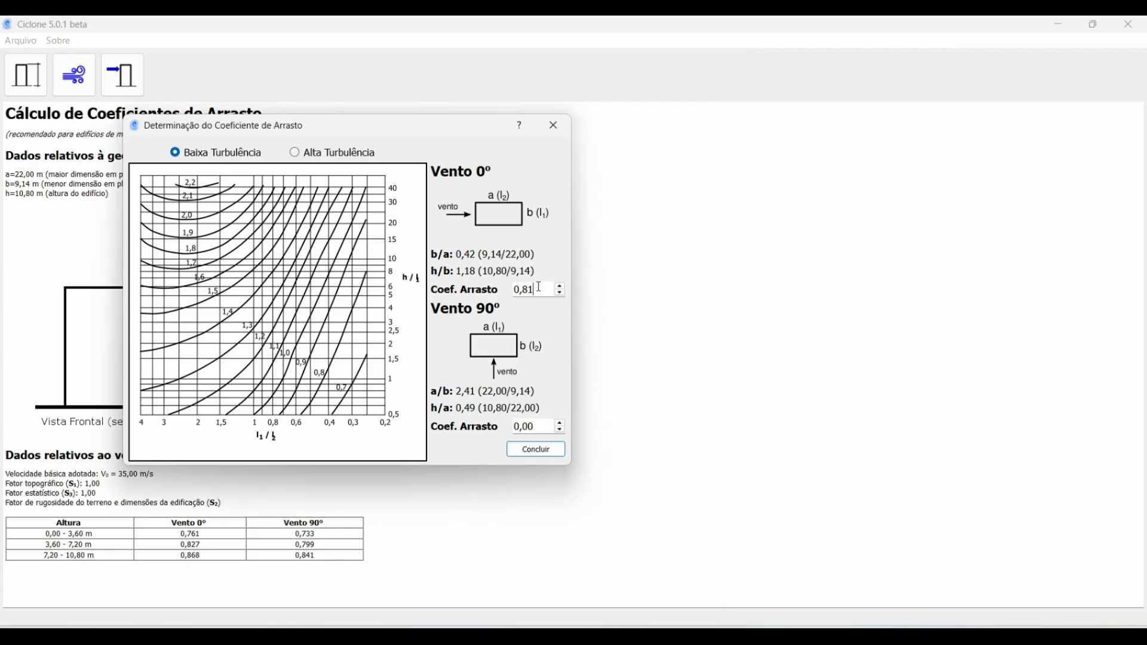
pyautogui.write('2')
pyautogui.press('Tab')
pyautogui.write('1,19')
# Verify the Vento 90° drag coefficient in the SMath worksheet and complete the drag coefficient dialog in Ciclone.
pyautogui.hotkey('alt', 'Tab')
pyautogui.scroll(-15, 837, 430)
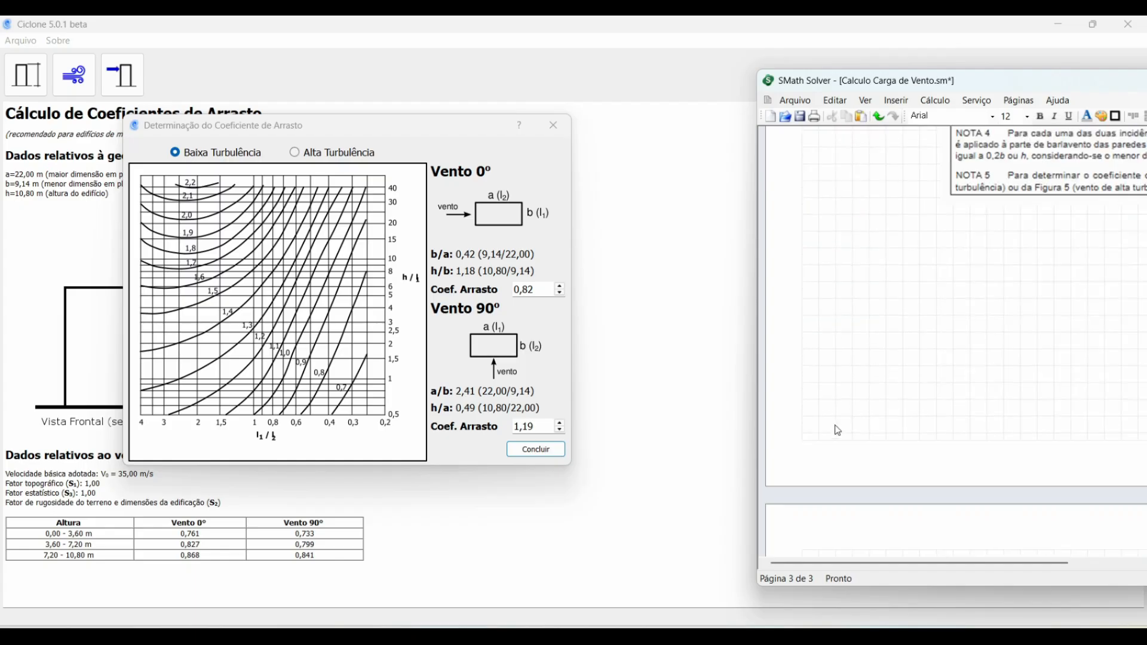
pyautogui.scroll(-10, 830, 436)
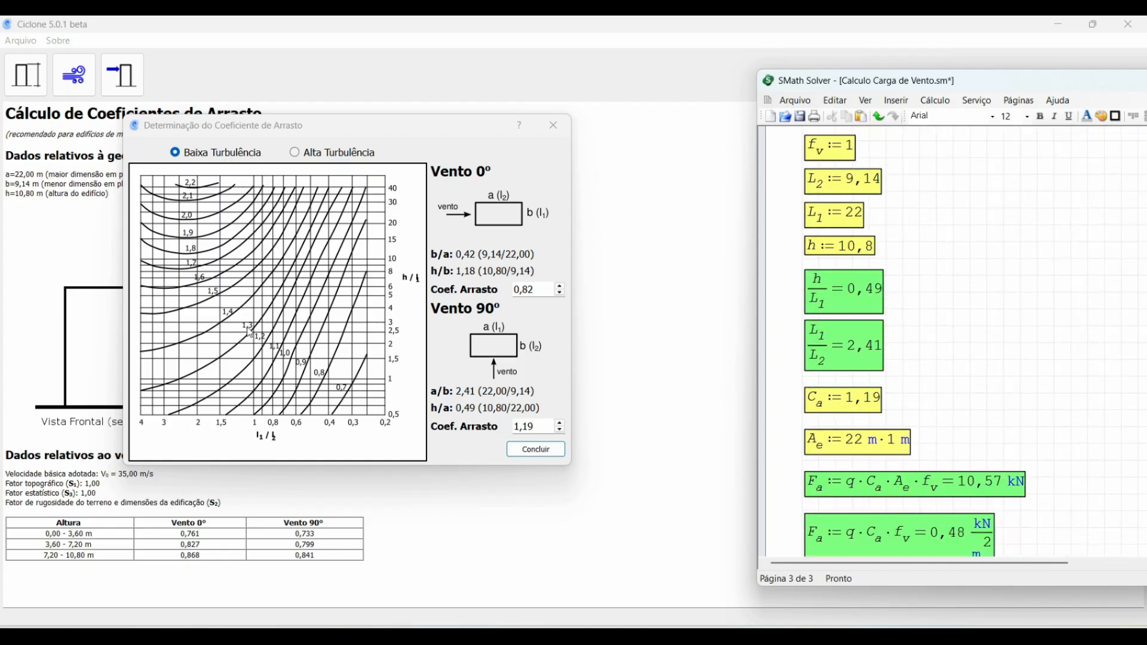
pyautogui.click(436, 341)
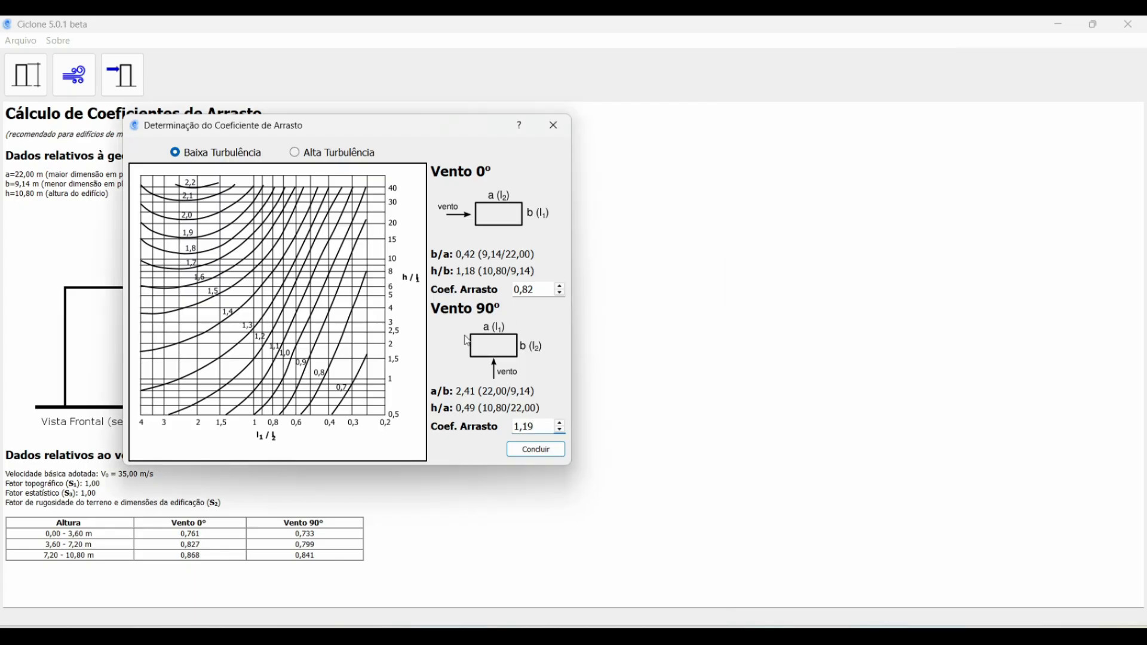
pyautogui.click(538, 451)
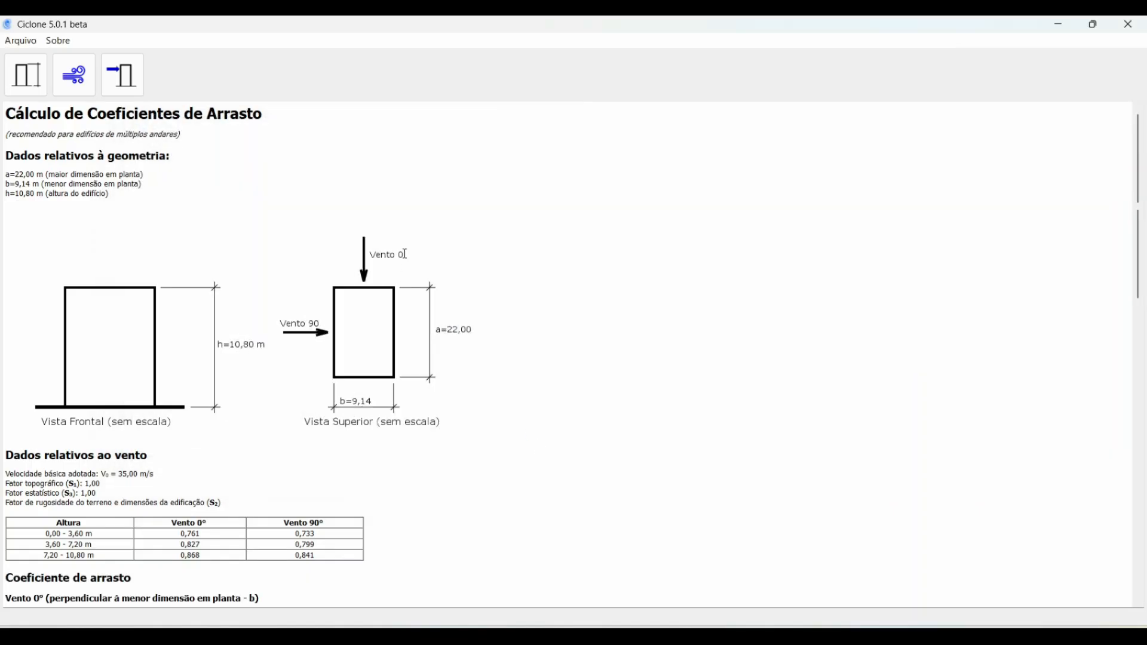
# Review the Vento 0° drag results in the Ciclone report, including the Vk and q table, load diagram, Fa and Mt.
pyautogui.scroll(-5, 418, 226)
pyautogui.scroll(2, 394, 281)
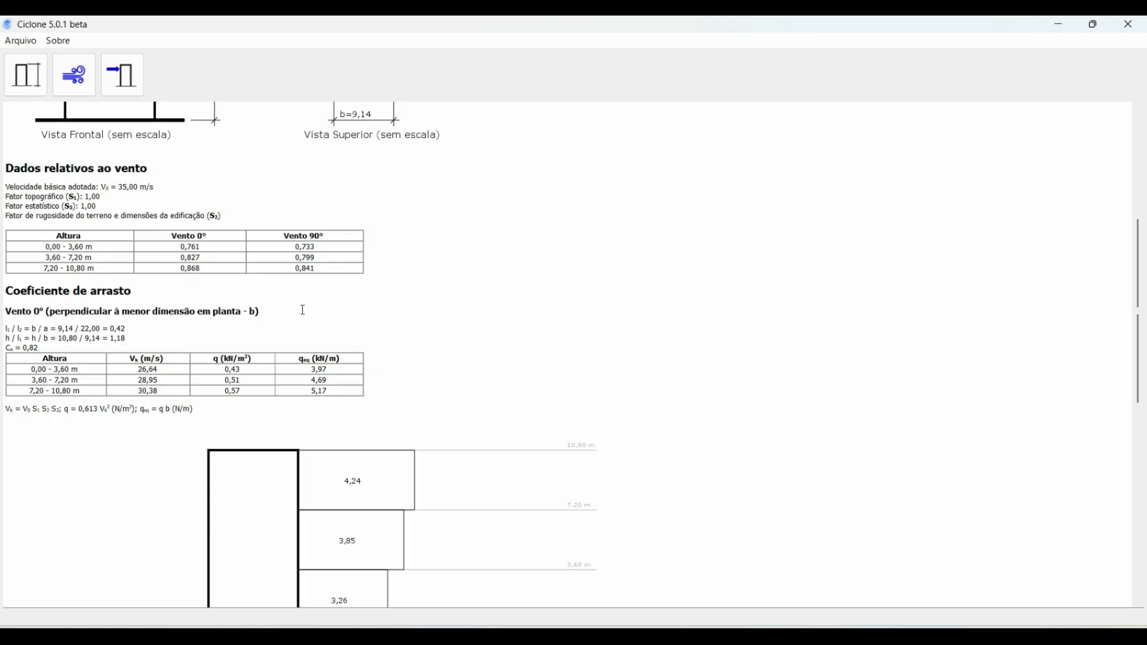
pyautogui.scroll(-2, 253, 365)
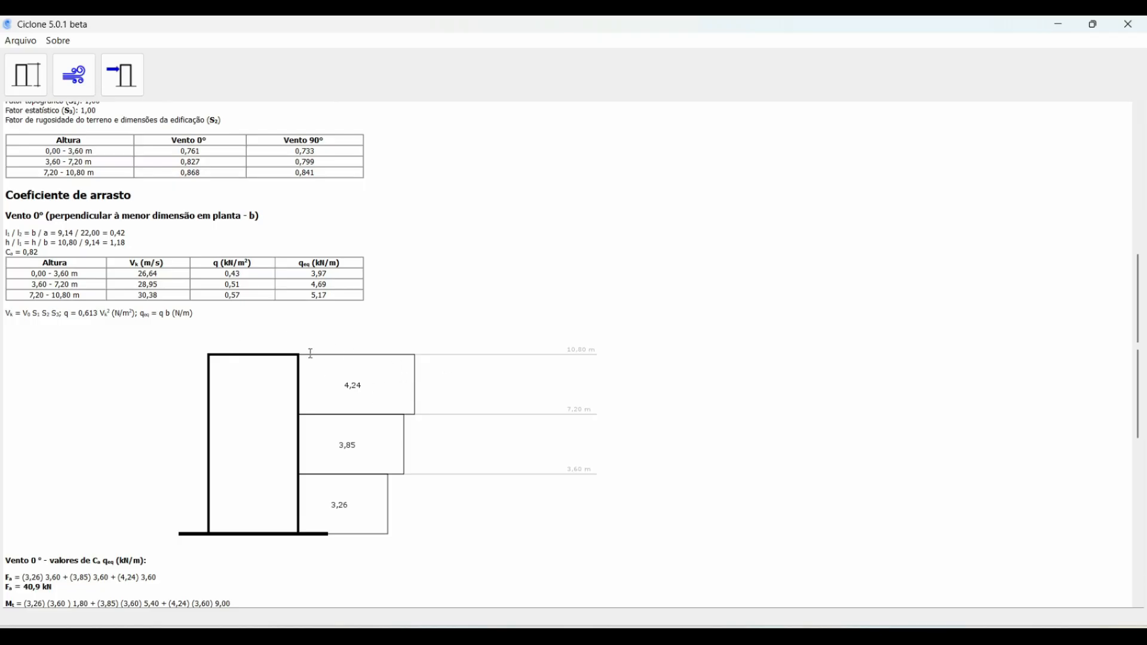
pyautogui.scroll(-2, 392, 453)
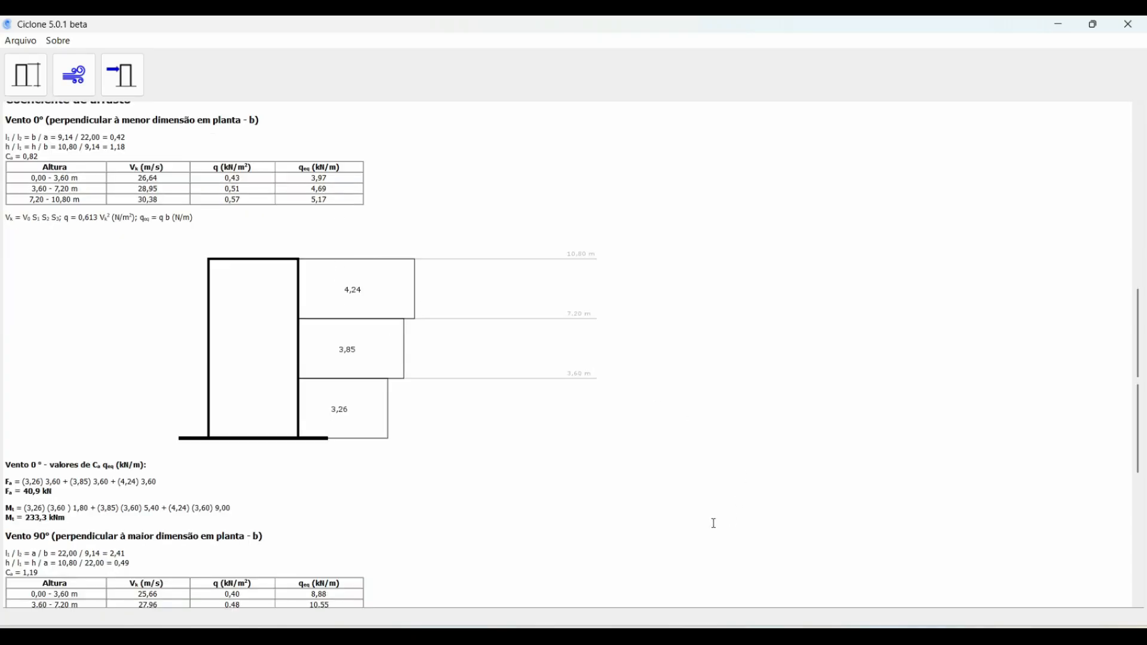
# Switch to the SMath worksheet and locate the Vento 0° S2, Vk and q calculations for comparison with the Ciclone report.
pyautogui.click(724, 617)
pyautogui.scroll(-15, 878, 325)
pyautogui.scroll(10, 880, 317)
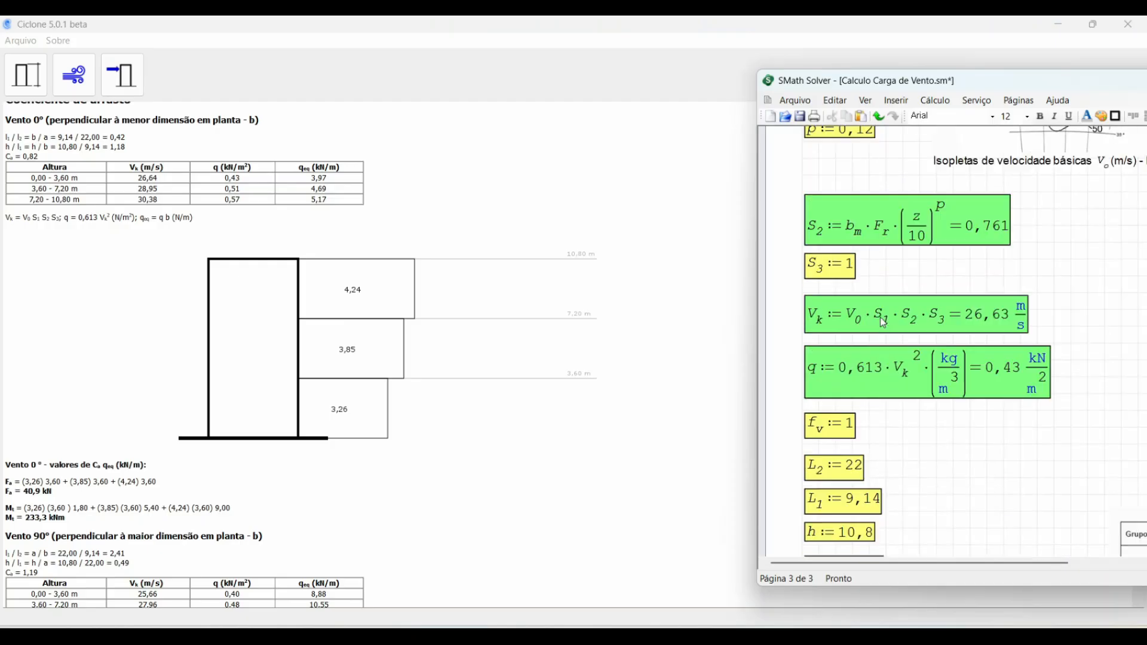
pyautogui.scroll(-4, 884, 307)
pyautogui.scroll(-3, 885, 301)
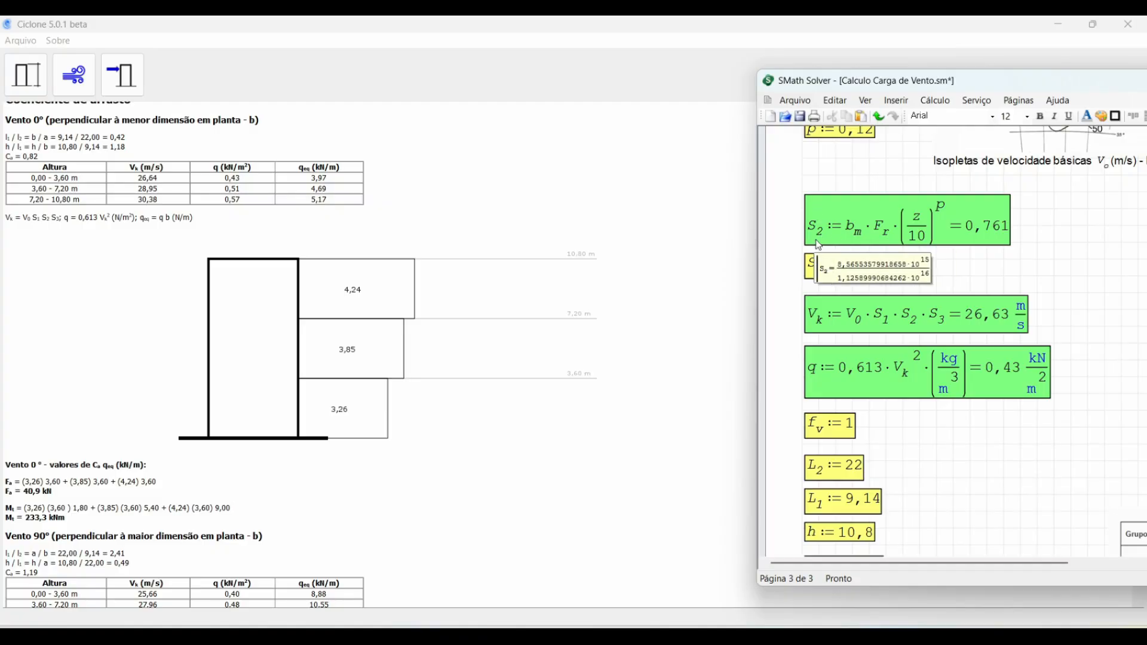
pyautogui.moveTo(844, 327)
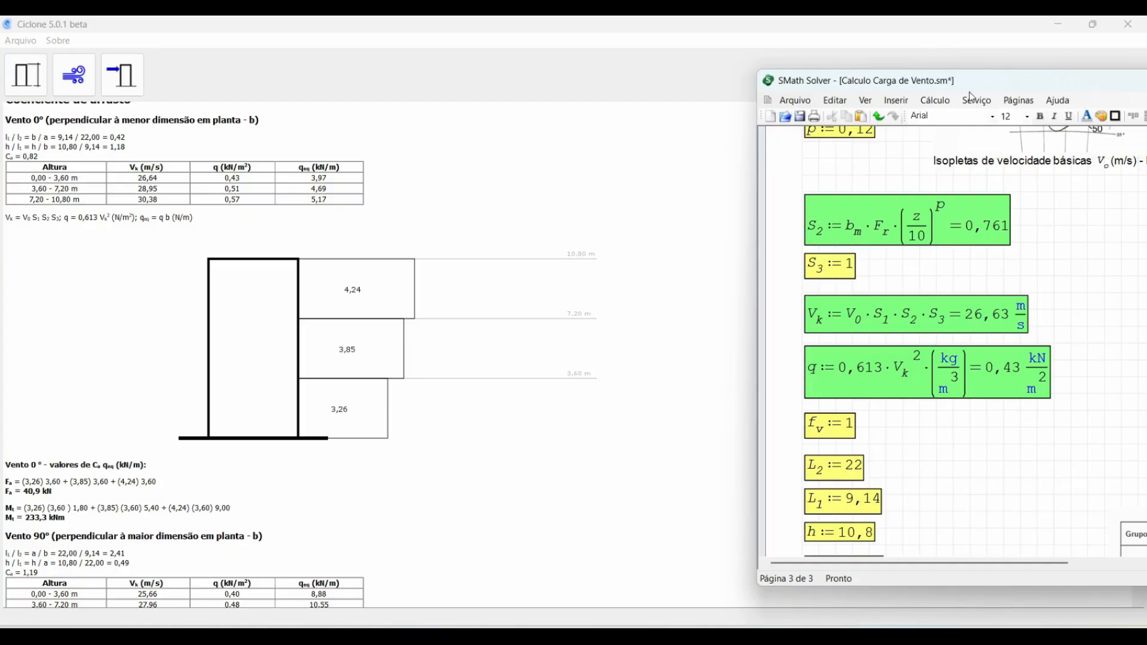
# Place the worksheet closer to the report and compare the Vento 0° Vk and q at z of 3,6 with Ciclone's first height band.
pyautogui.moveTo(984, 88); pyautogui.dragTo(845, 74)
pyautogui.moveTo(700, 312)
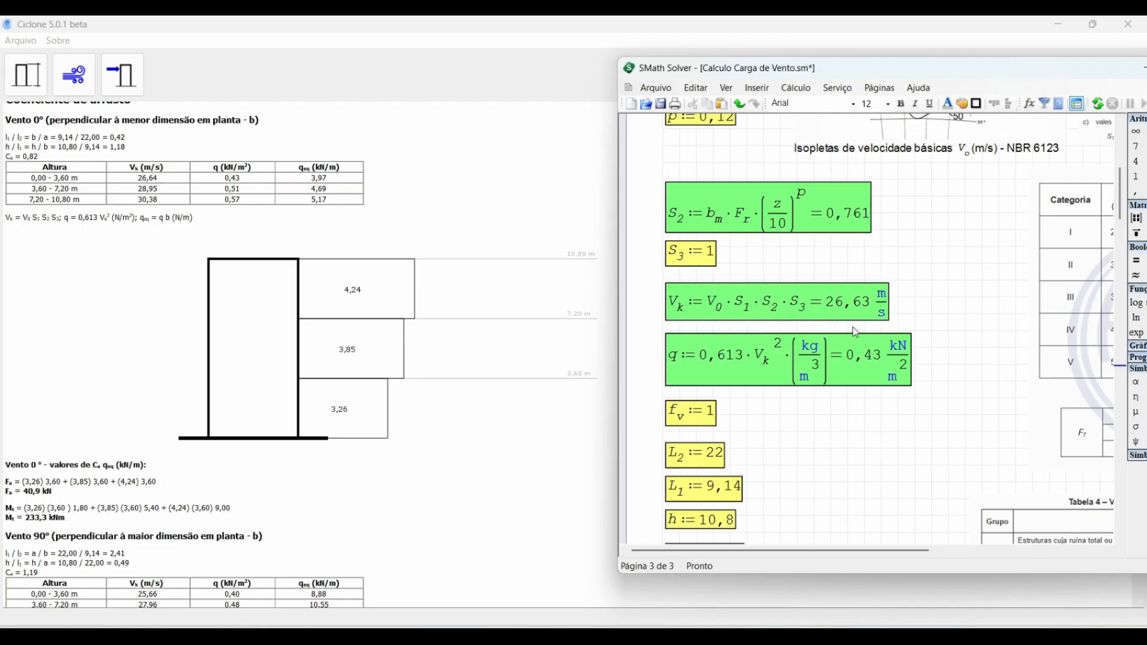
pyautogui.scroll(2, 853, 330)
pyautogui.moveTo(861, 359)
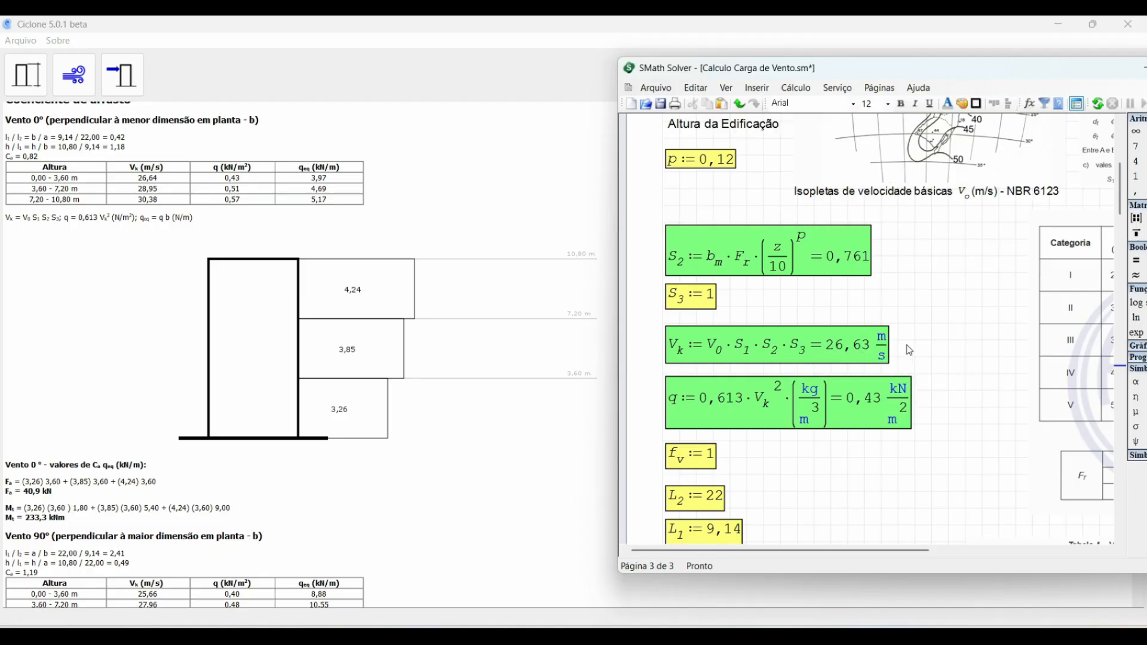
pyautogui.scroll(8, 908, 351)
pyautogui.scroll(-2, 720, 281)
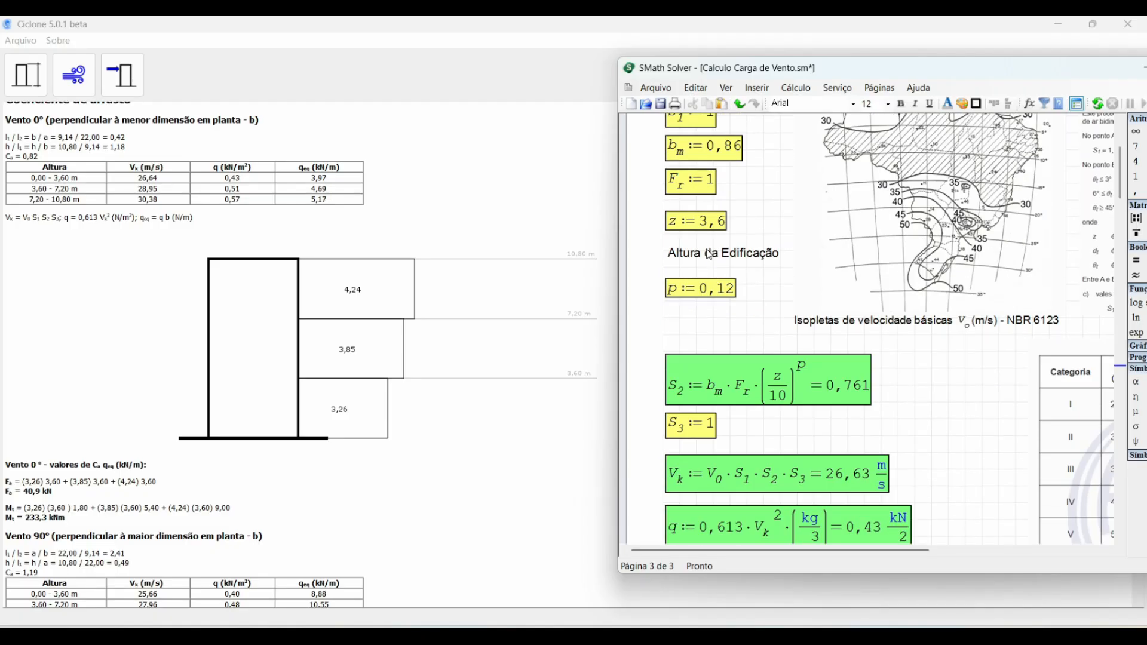
# Set z to 7,2 in the SMath worksheet and compare Vk and q with Ciclone's second Vento 0° height band.
pyautogui.moveTo(725, 233)
pyautogui.scroll(-4, 725, 233)
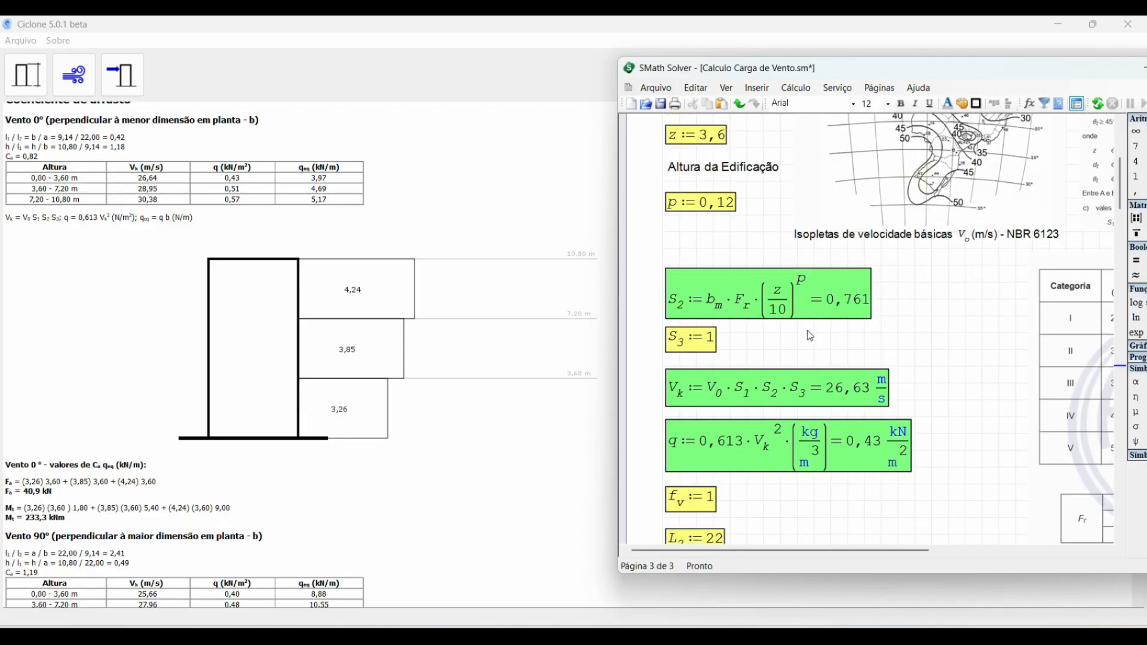
pyautogui.moveTo(829, 385)
pyautogui.scroll(2, 750, 311)
pyautogui.click(704, 180)
pyautogui.moveTo(700, 179); pyautogui.dragTo(720, 182)
pyautogui.write('7,2')
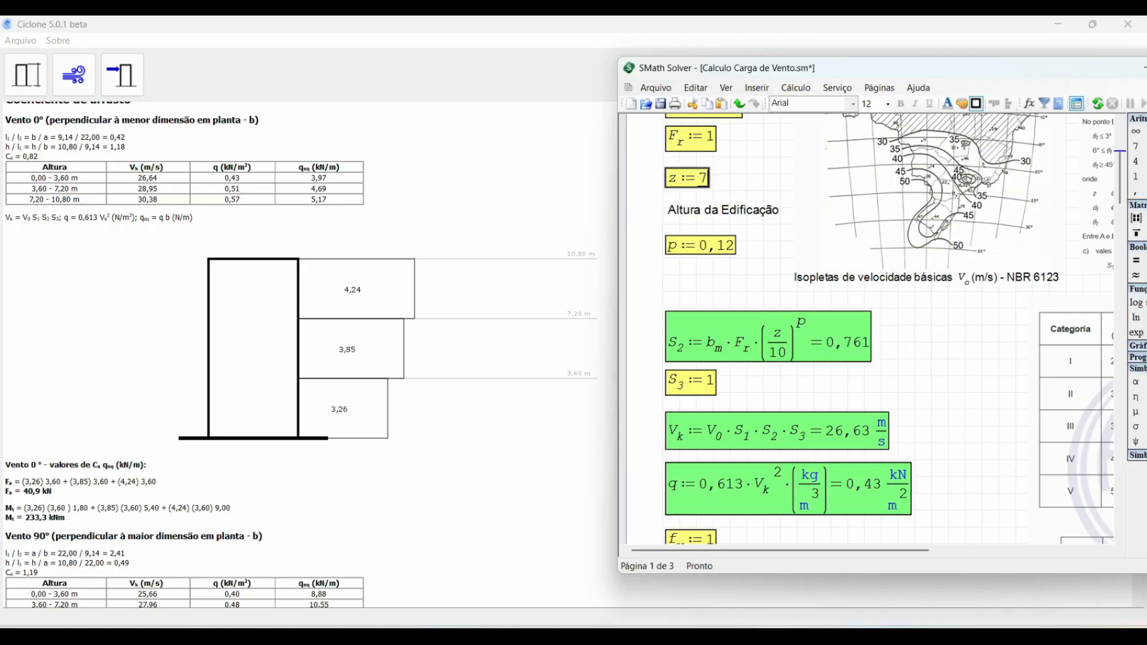
pyautogui.click(960, 354)
pyautogui.moveTo(672, 442)
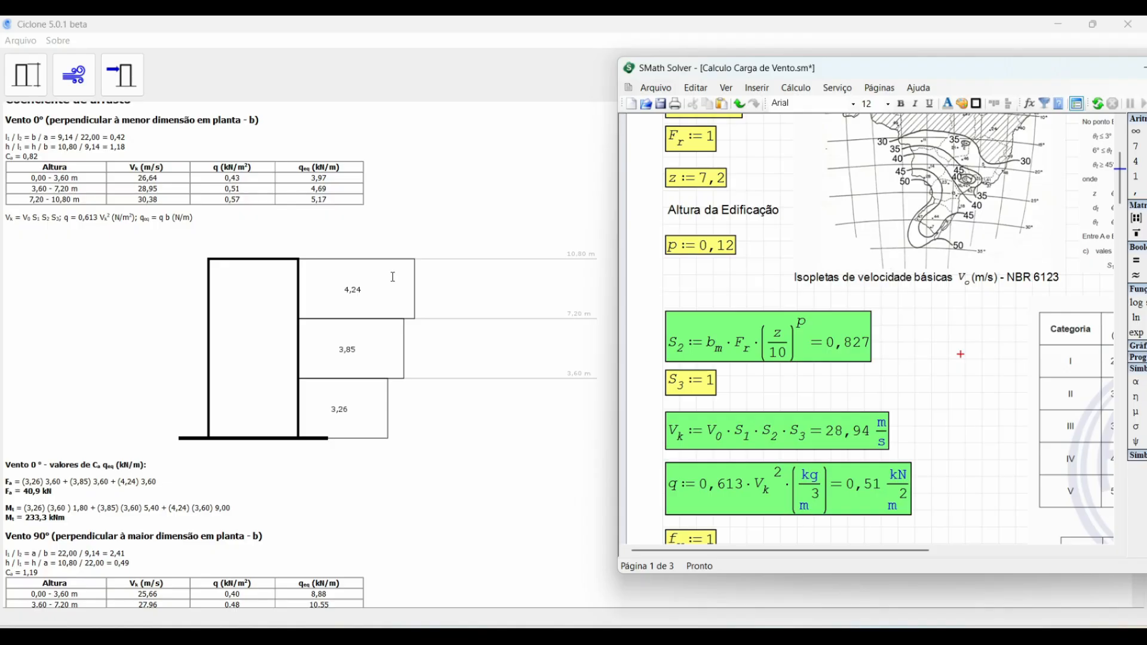
# Set z to 10,8 and compare the worksheet's Vk and q with Ciclone's 7,20 - 10,80 m band for Vento 0°.
pyautogui.doubleClick(696, 178)
pyautogui.write('10,8')
pyautogui.click(936, 388)
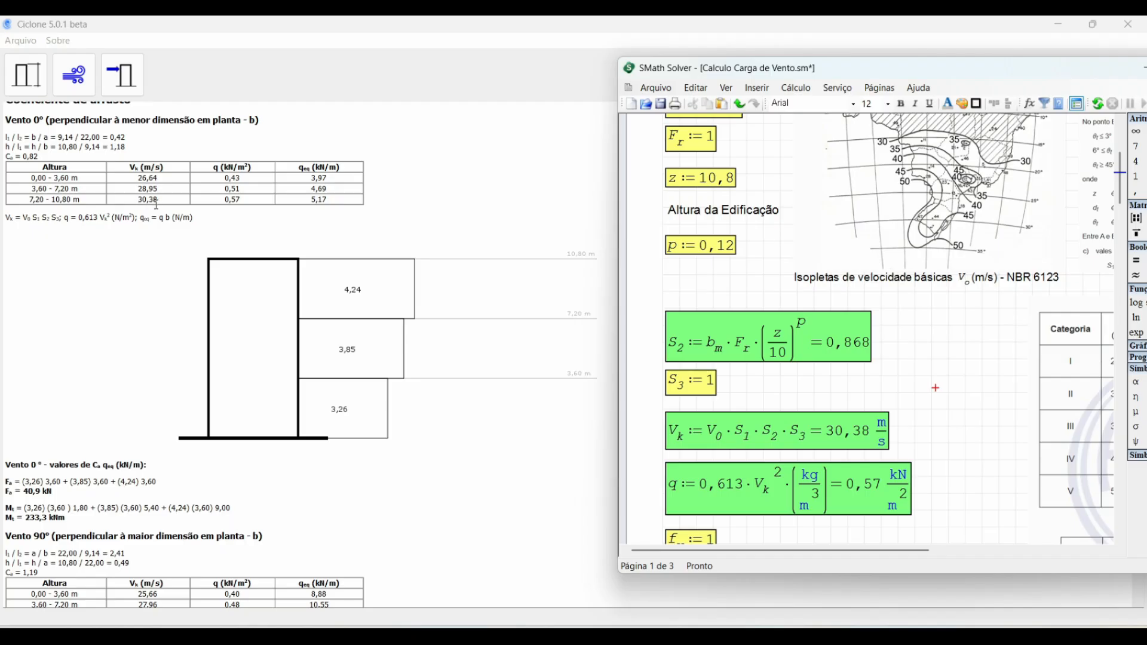
pyautogui.moveTo(846, 445)
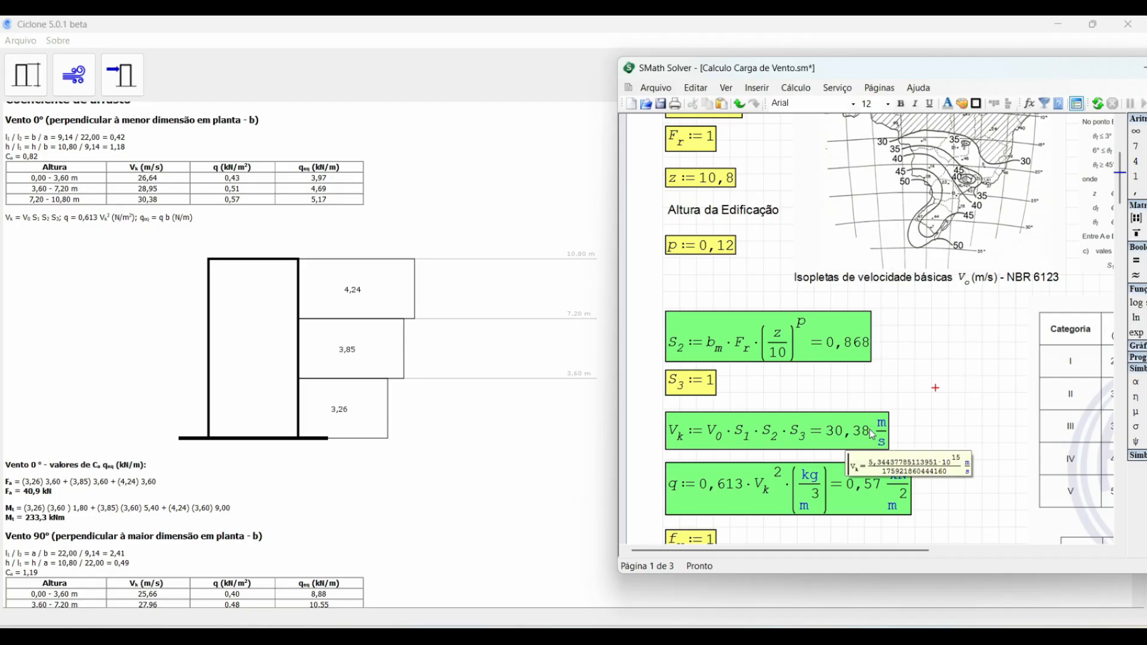
pyautogui.moveTo(871, 495)
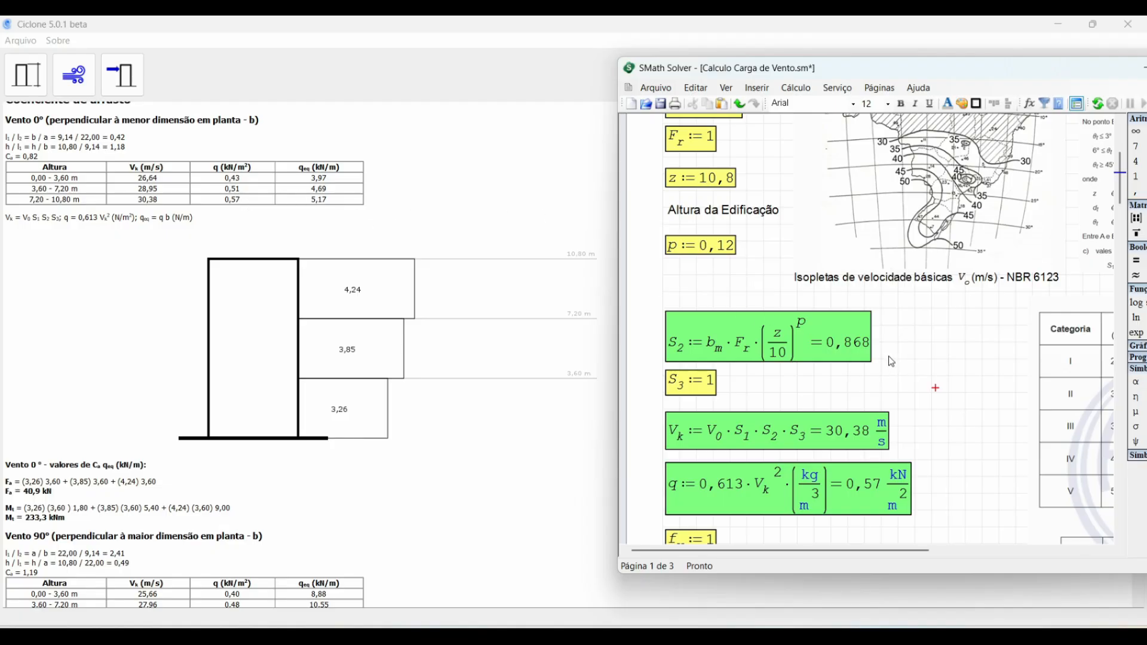
# Examine the worksheet's drag force Fa formulas for z of 10,8, including the Ca and Ae inputs.
pyautogui.scroll(-3, 890, 359)
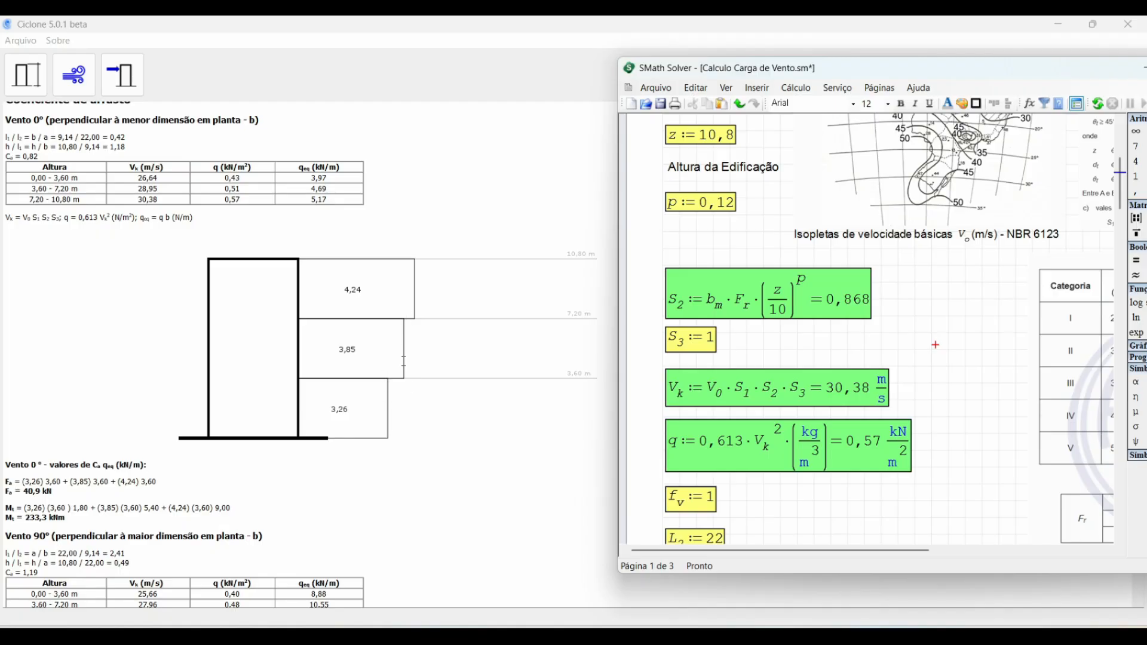
pyautogui.scroll(-6, 841, 337)
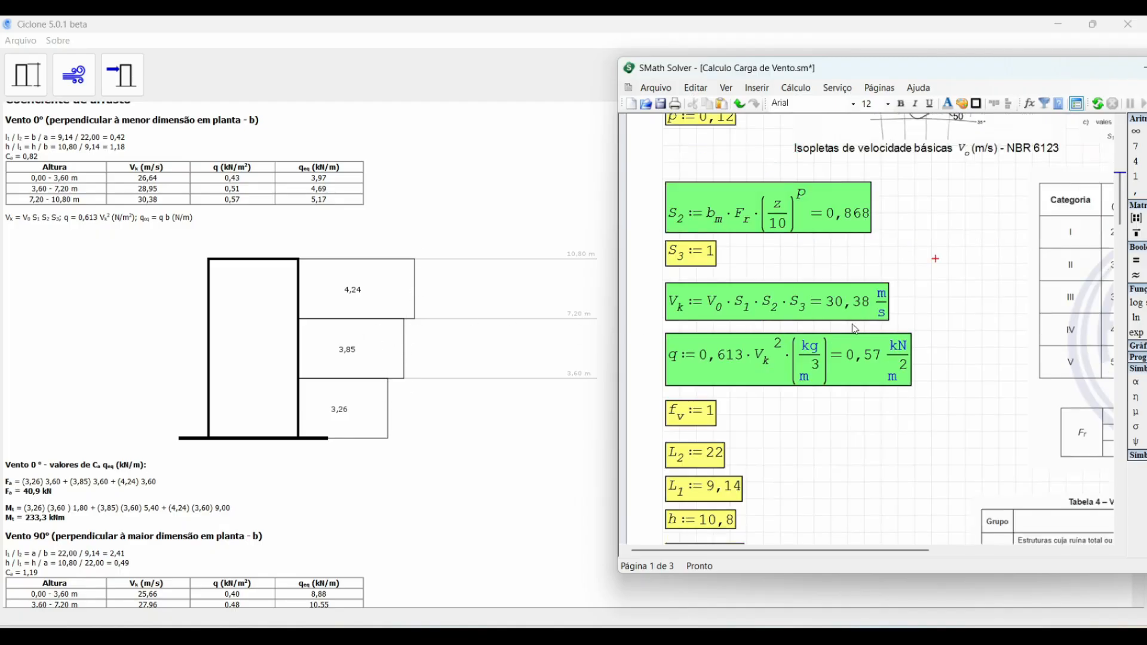
pyautogui.scroll(-3, 843, 339)
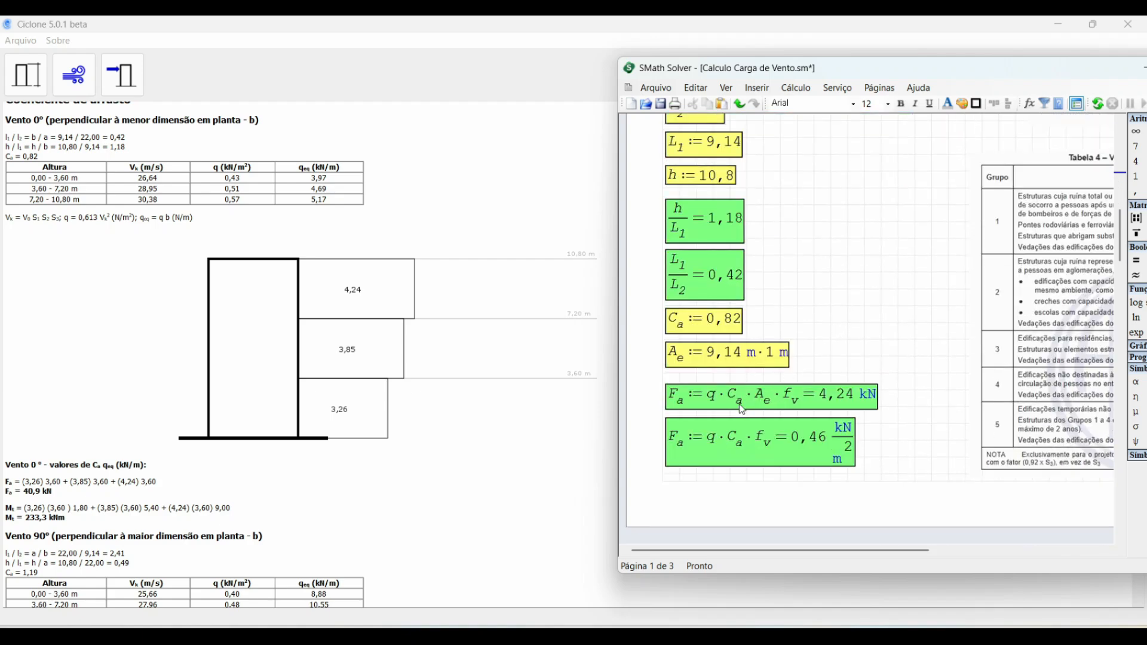
pyautogui.moveTo(725, 410)
# Switch to the NBR 6123 document in Edge and look through the pages around the S2 and roughness length section.
pyautogui.click(588, 635)
pyautogui.click(672, 564)
pyautogui.scroll(-12, 599, 451)
pyautogui.scroll(20, 599, 451)
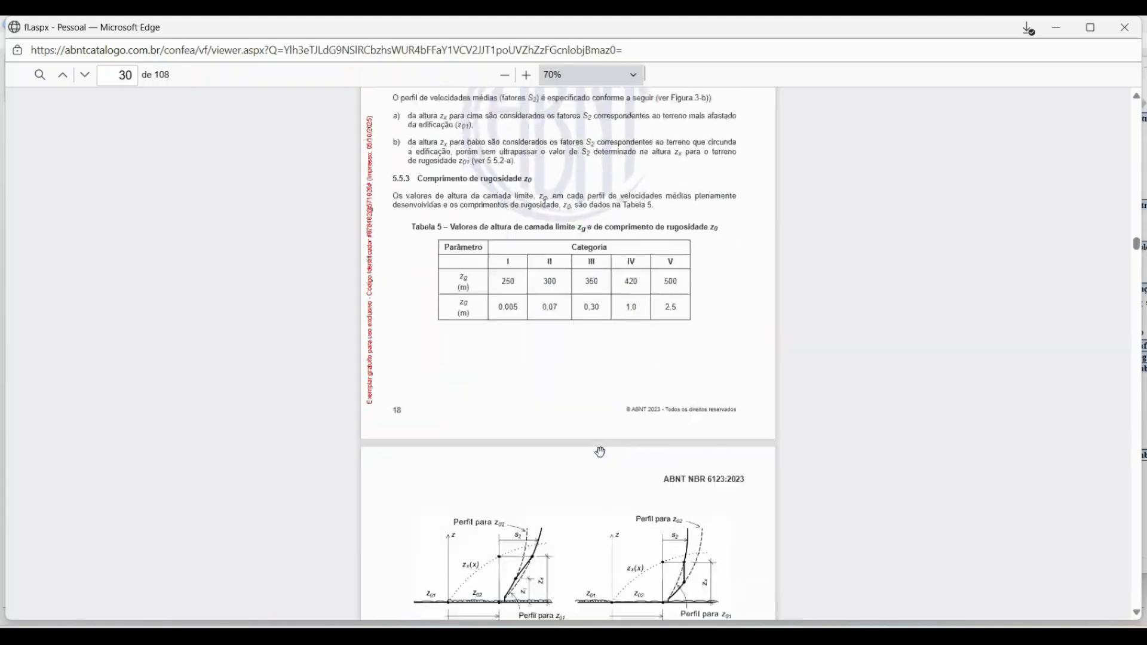
pyautogui.scroll(12, 568, 401)
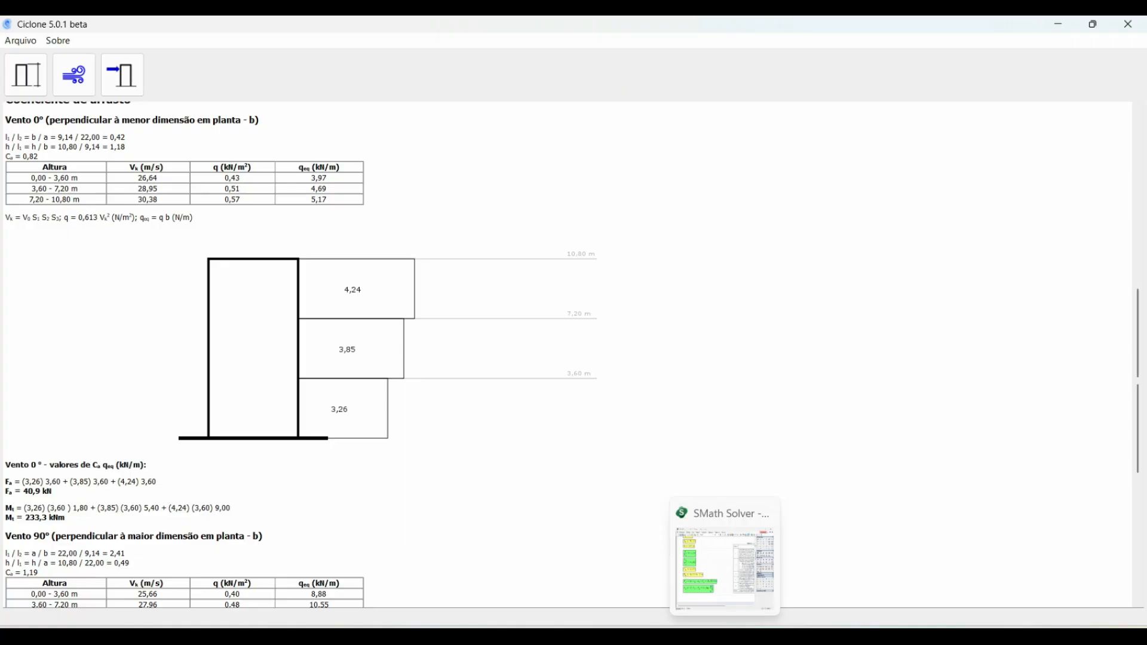
# Return to the SMath worksheet, set z to 3,6 and check the drag force Fa for the first height band.
pyautogui.click(725, 568)
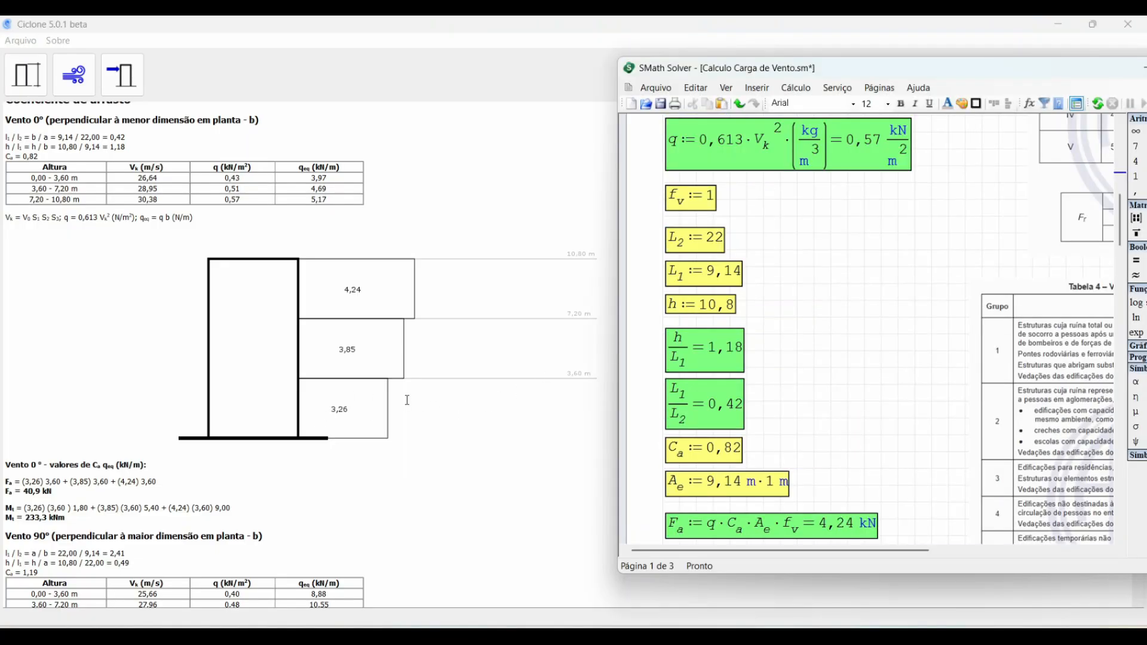
pyautogui.scroll(12, 691, 375)
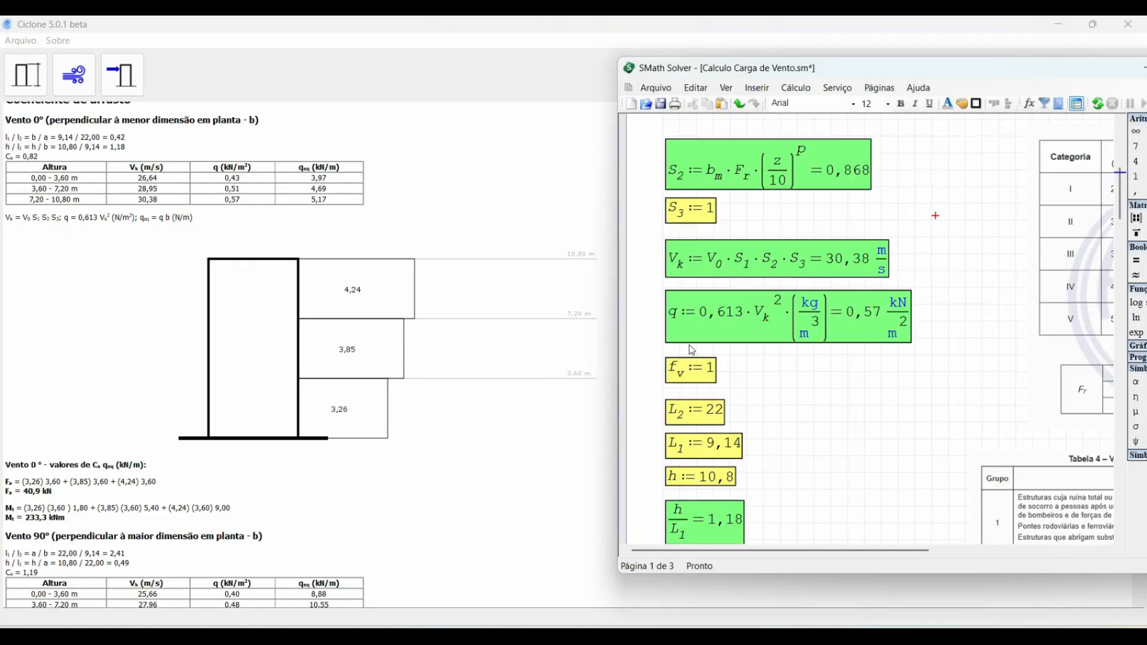
pyautogui.write(',6')
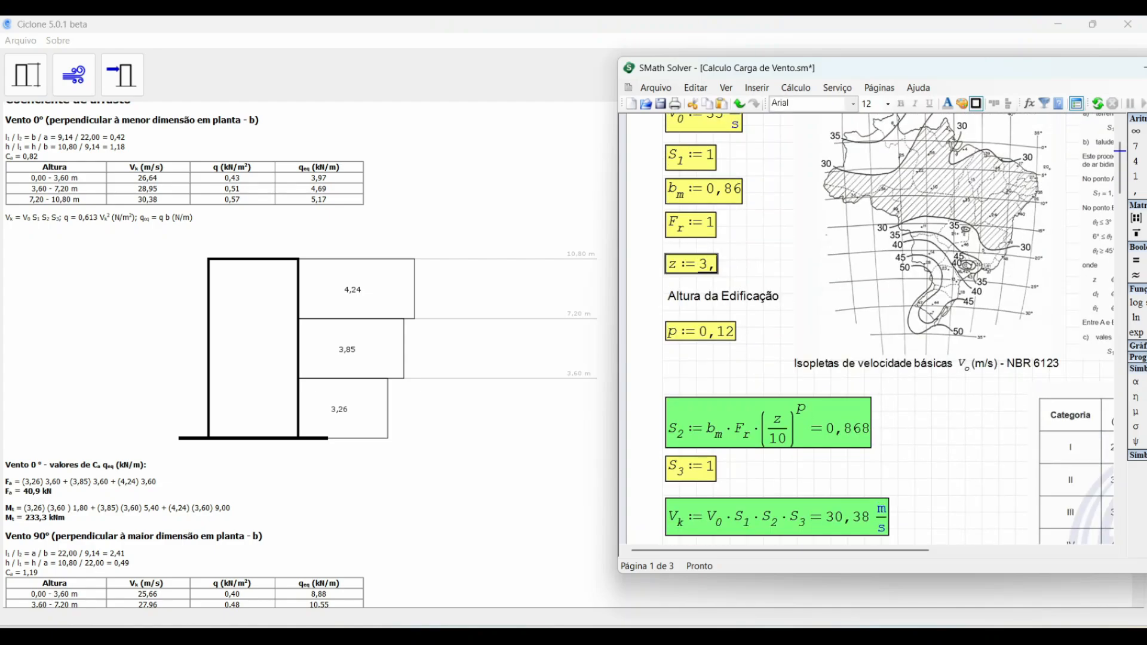
pyautogui.click(785, 354)
pyautogui.scroll(-10, 785, 354)
pyautogui.scroll(-3, 779, 361)
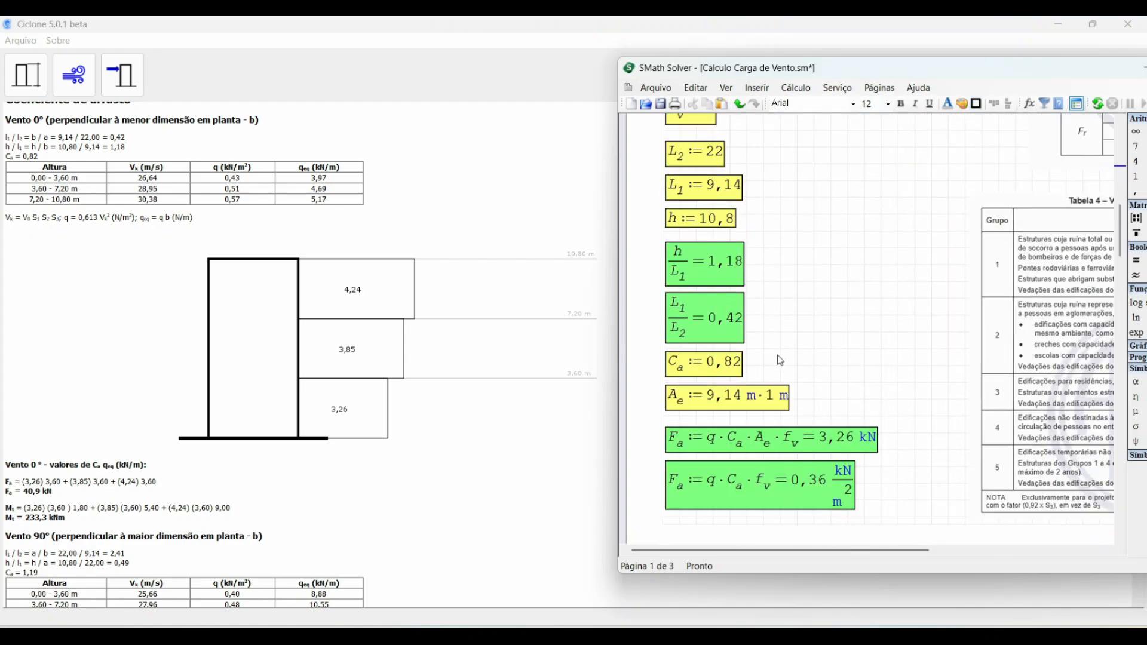
pyautogui.moveTo(725, 396)
# Trace the worksheet's Fa through q, Ca and Ae, and compare it with the lowest load in Ciclone's Vento 0° diagram.
pyautogui.scroll(6, 725, 397)
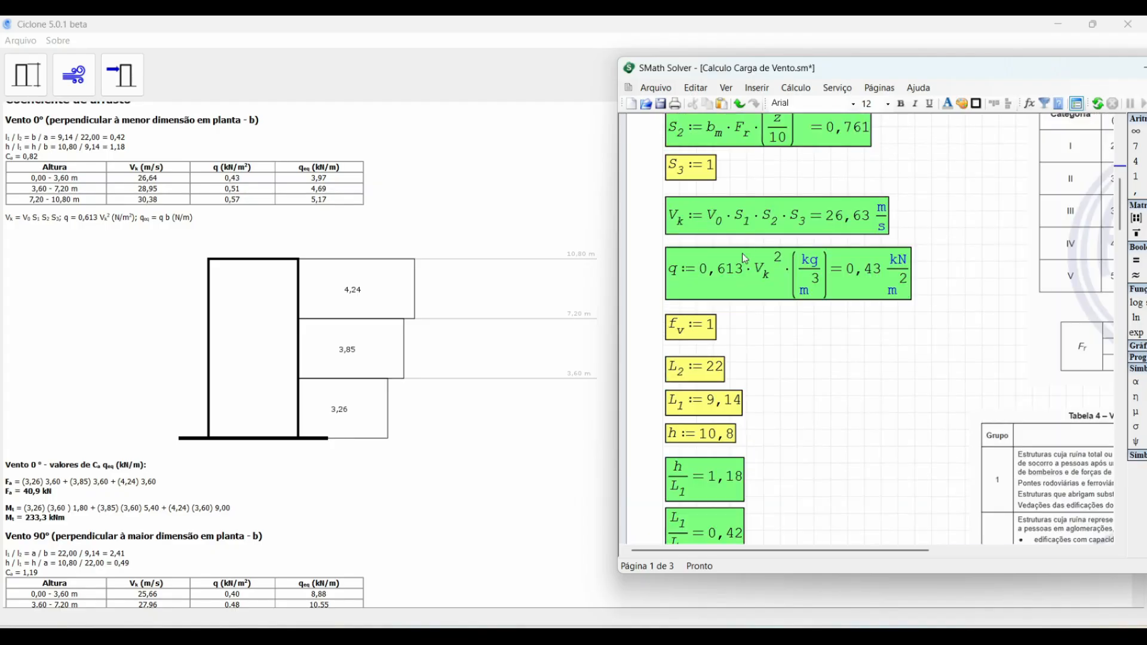
pyautogui.moveTo(873, 289)
pyautogui.scroll(-5, 876, 271)
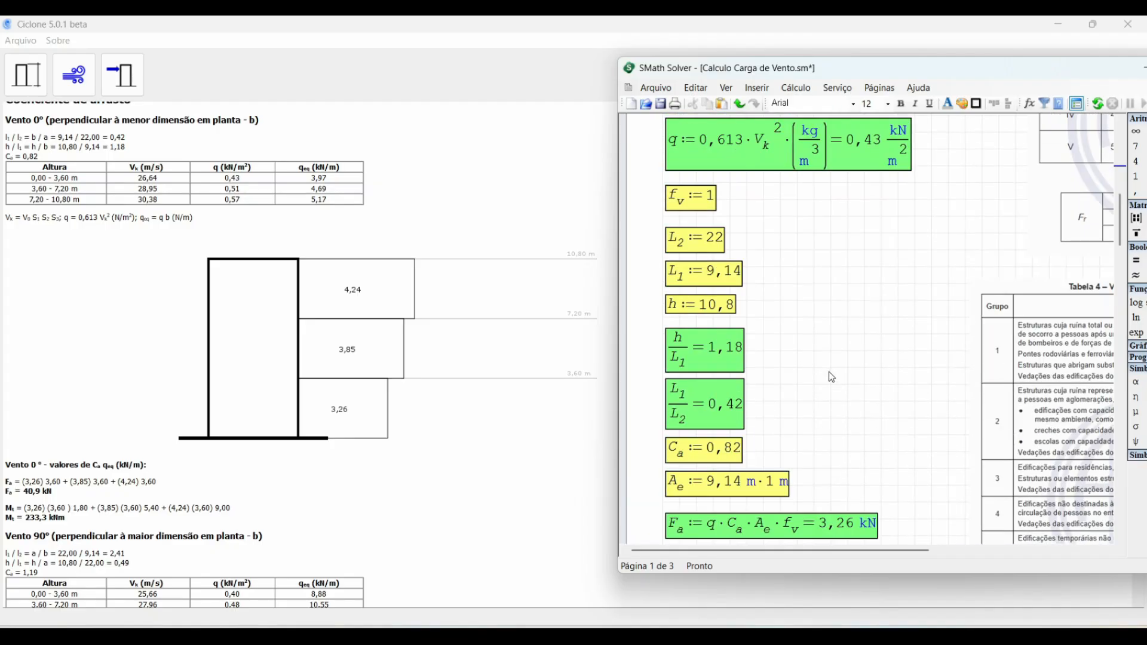
pyautogui.moveTo(747, 454)
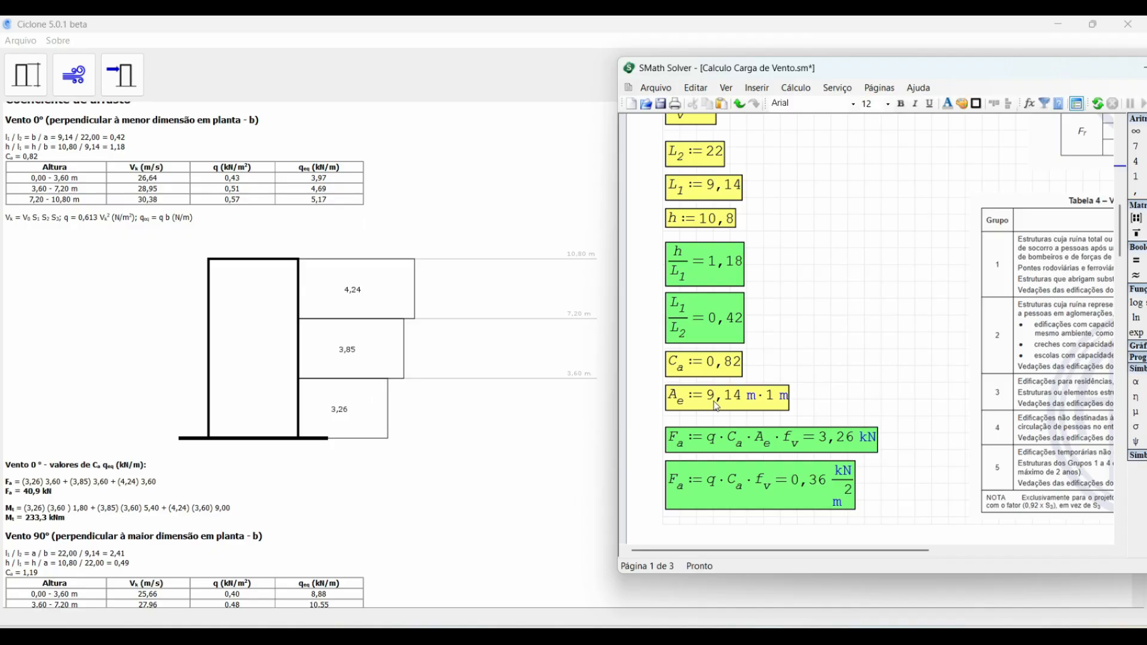
pyautogui.click(734, 396)
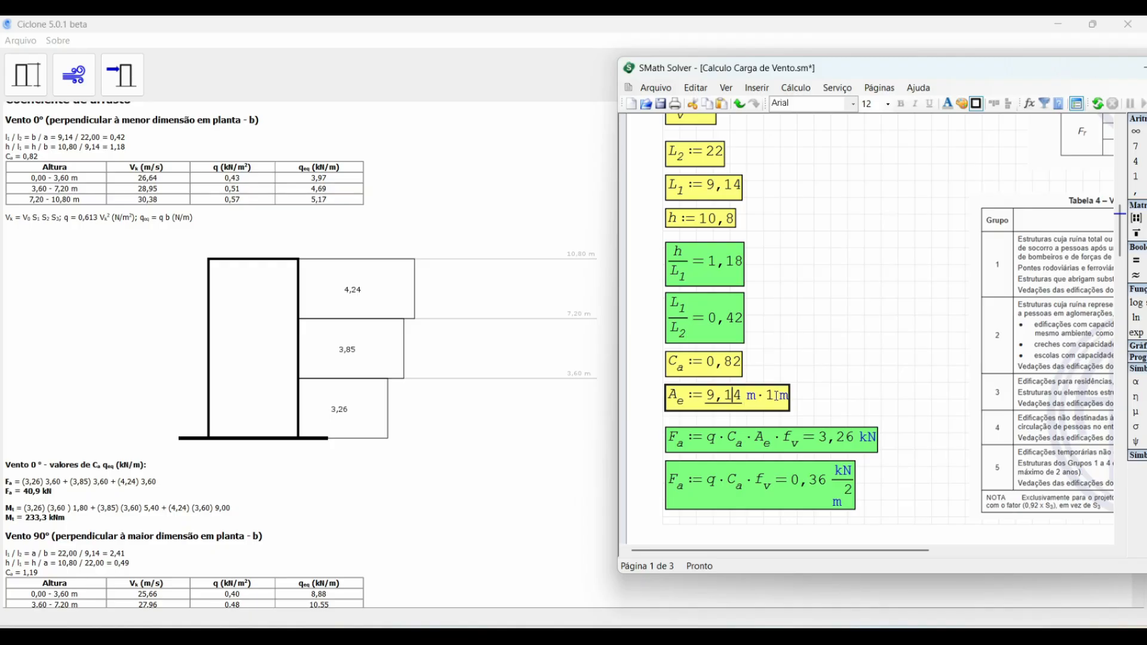
pyautogui.scroll(-1, 830, 385)
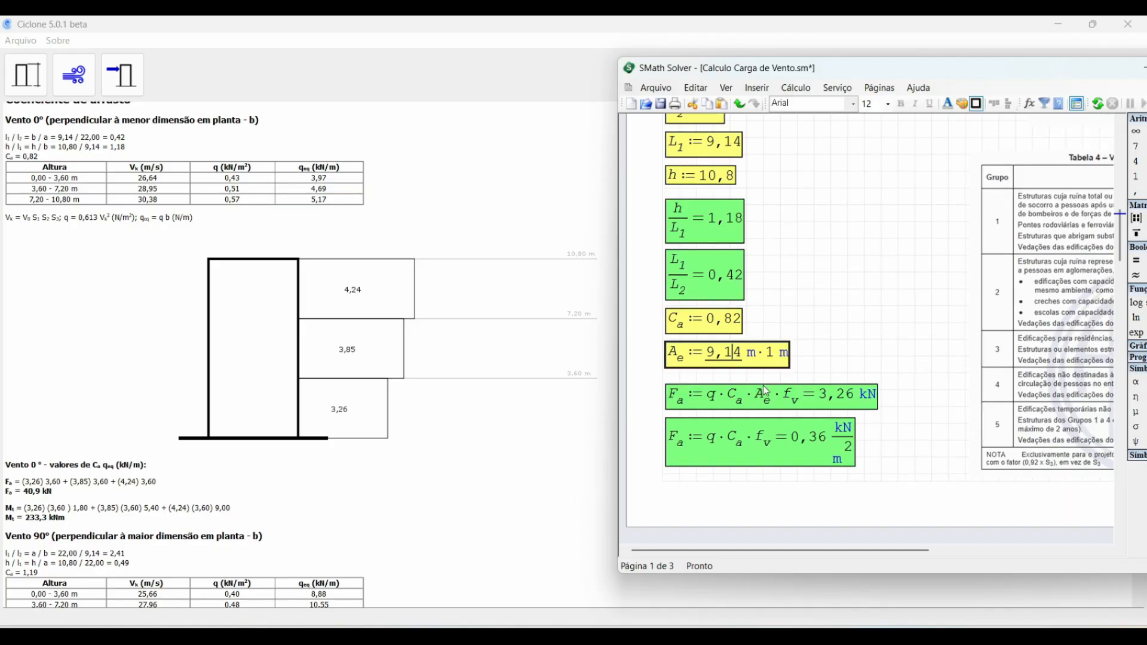
pyautogui.moveTo(819, 400)
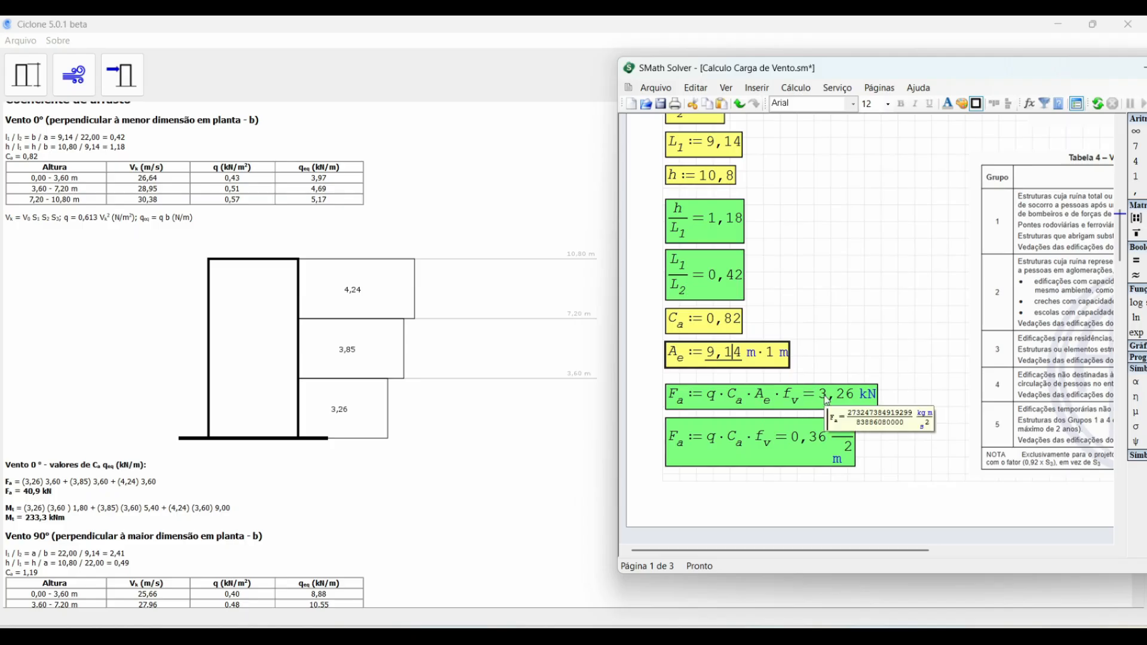
pyautogui.click(354, 413)
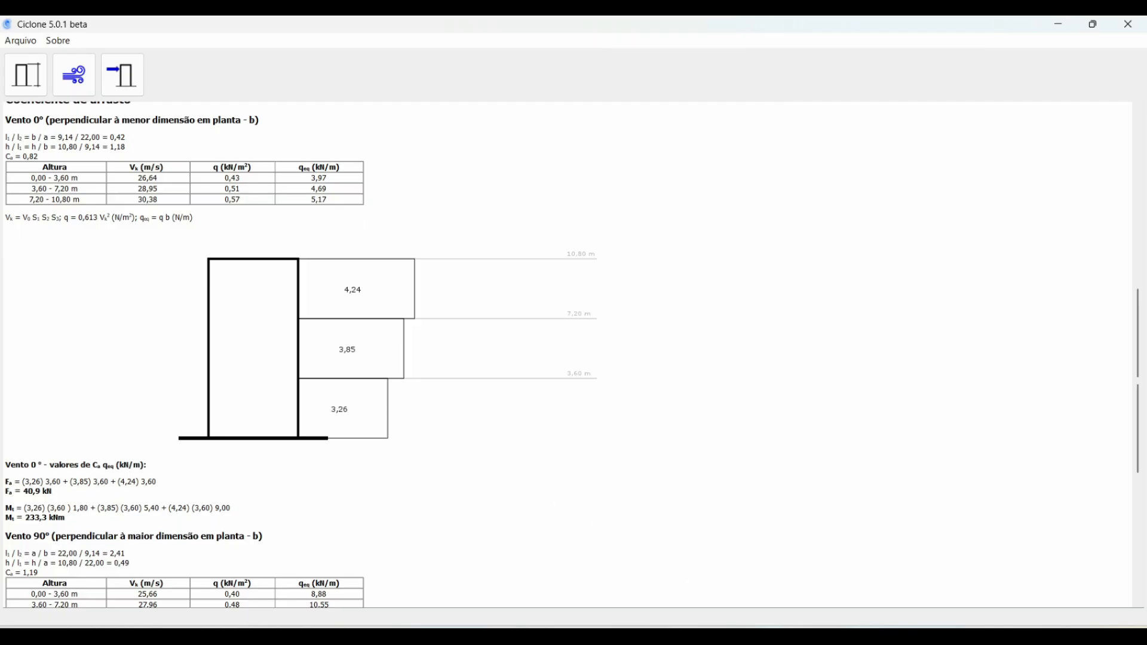
pyautogui.hotkey('alt', 'Tab')
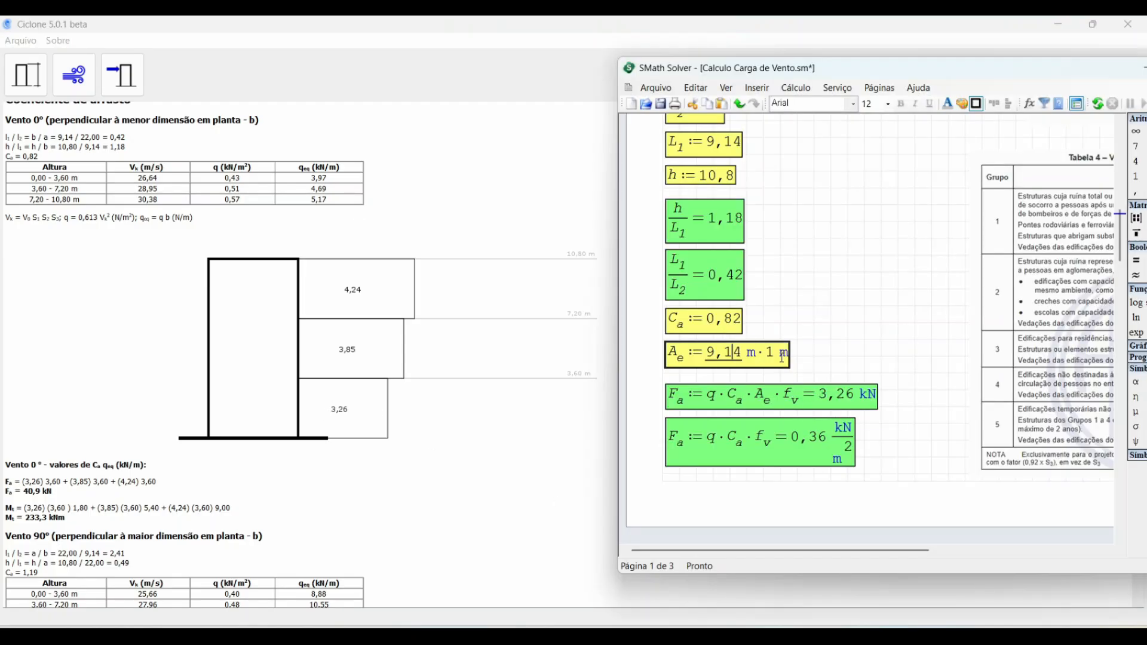
# Examine the Fa formula without Ae, in kN/m², against the Fa formula that includes the 1 m strip area.
pyautogui.scroll(2, 796, 409)
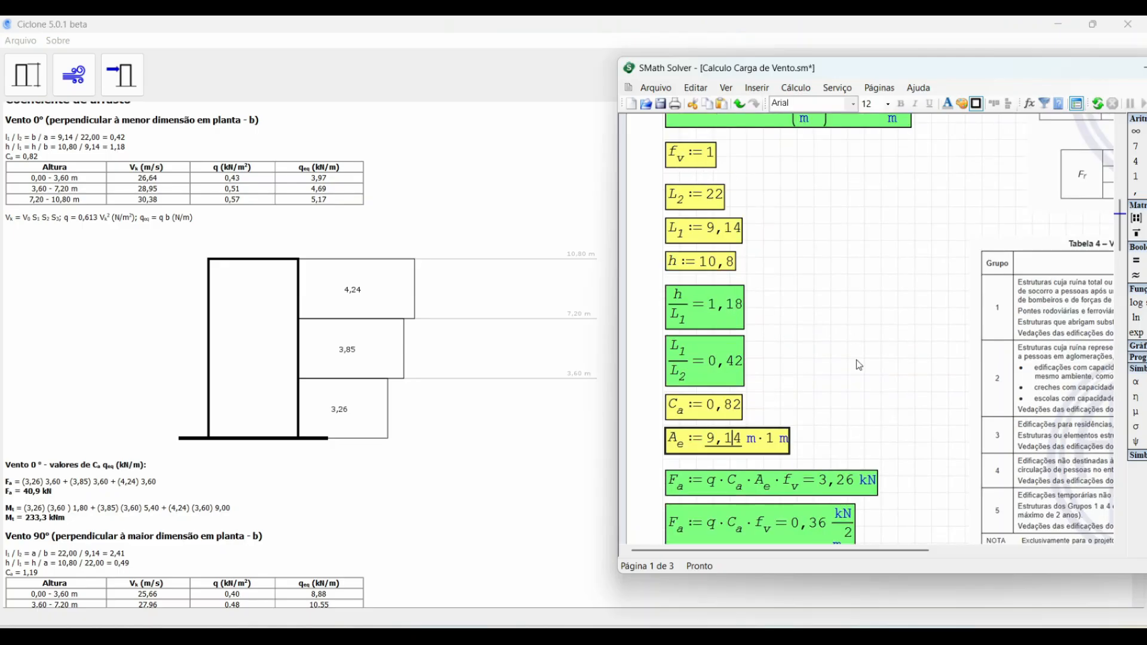
pyautogui.scroll(-2, 858, 365)
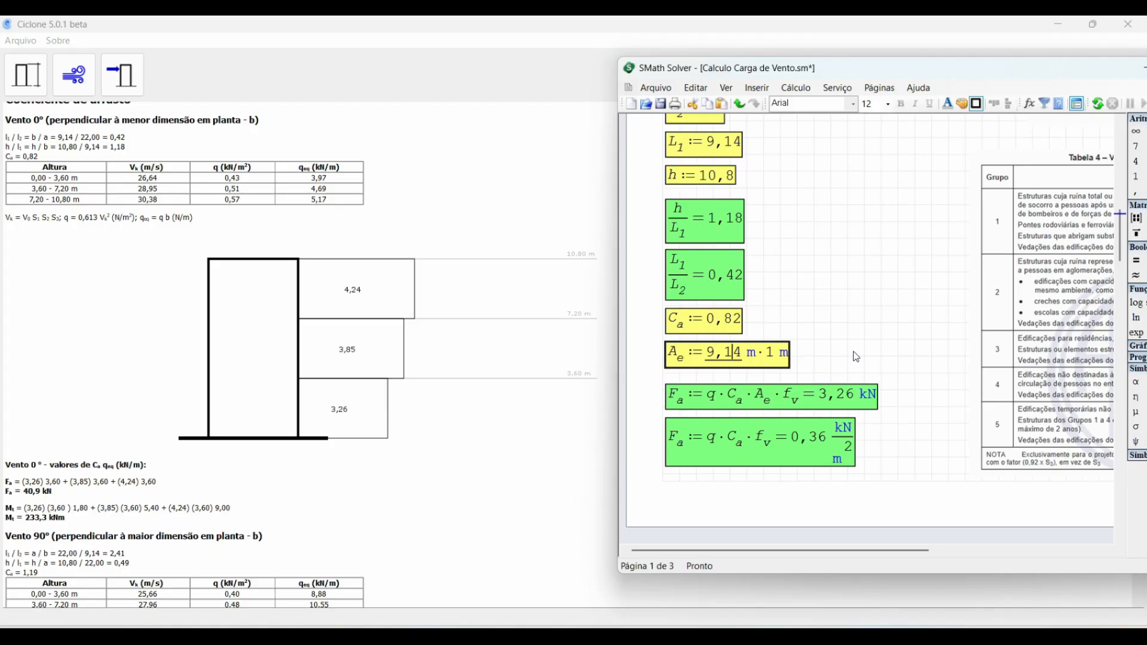
pyautogui.scroll(1, 853, 352)
pyautogui.scroll(-1, 804, 212)
pyautogui.moveTo(683, 452)
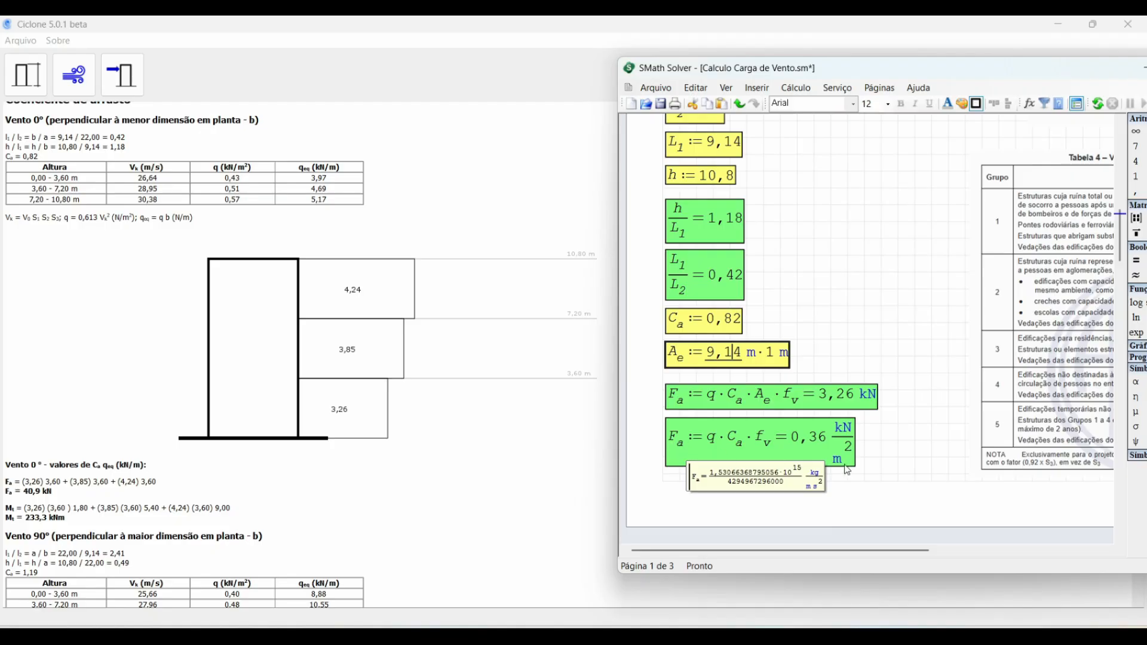
pyautogui.scroll(-2, 801, 406)
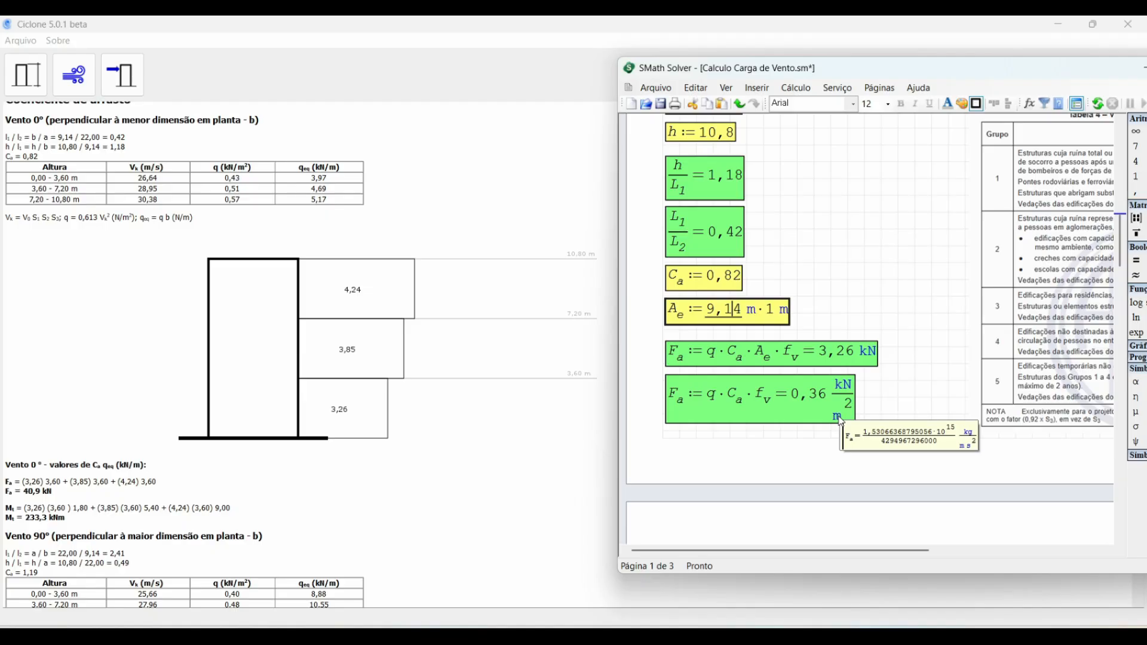
pyautogui.moveTo(770, 358)
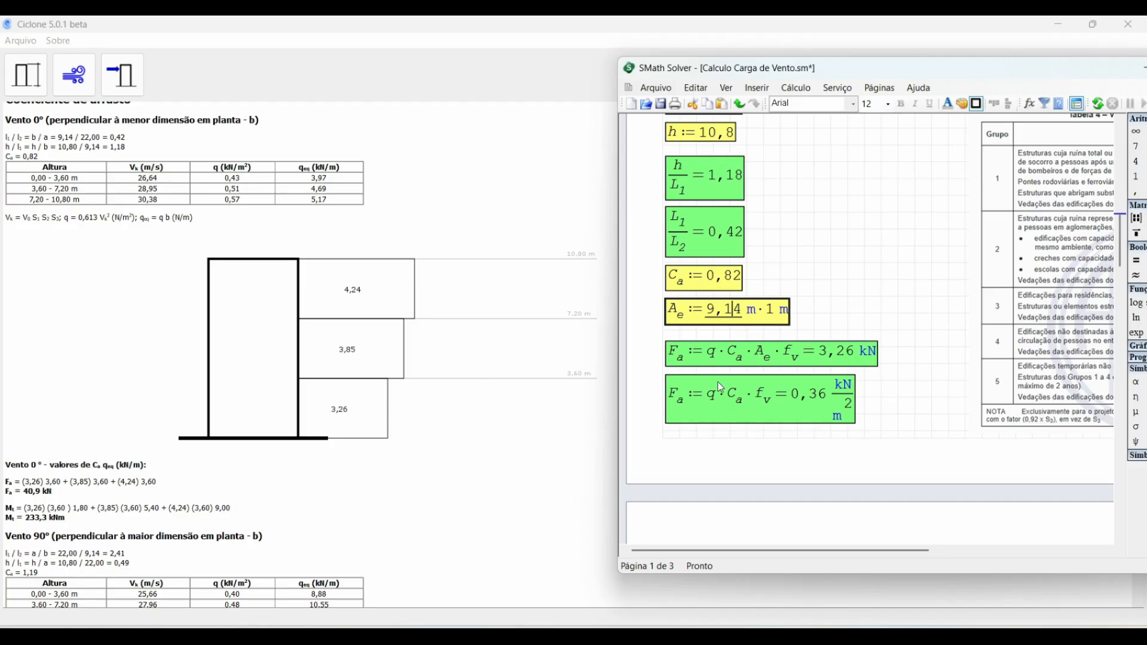
# Set z to 7,2 in the worksheet and compare the drag force Fa with the middle load in Ciclone's Vento 0° diagram.
pyautogui.scroll(5, 746, 336)
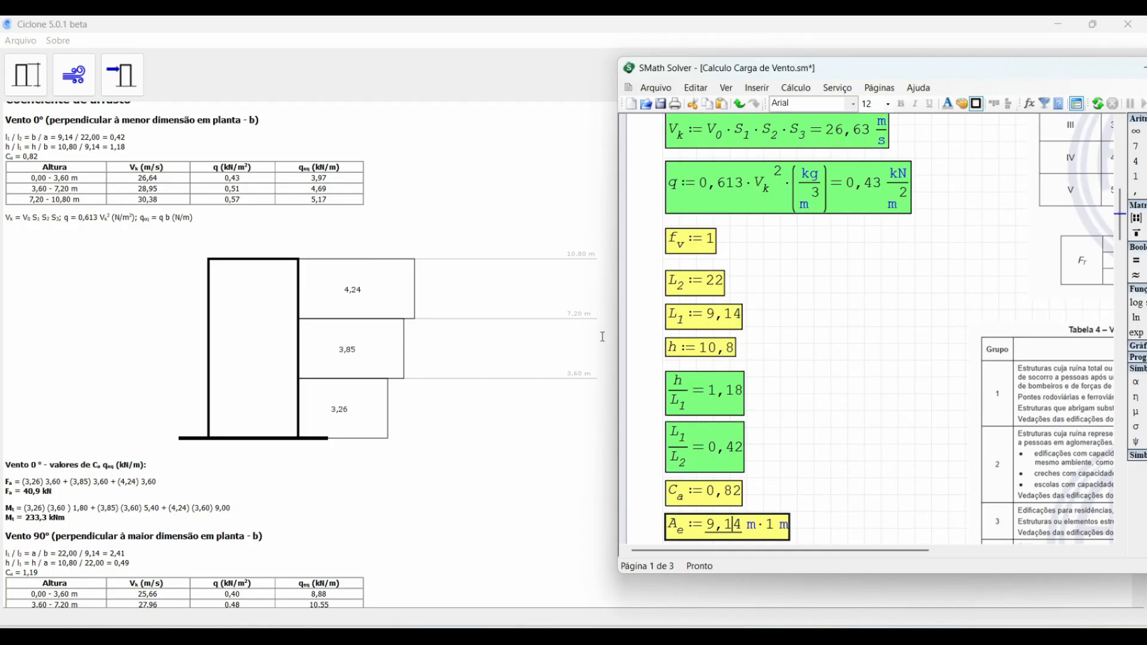
pyautogui.scroll(2, 602, 337)
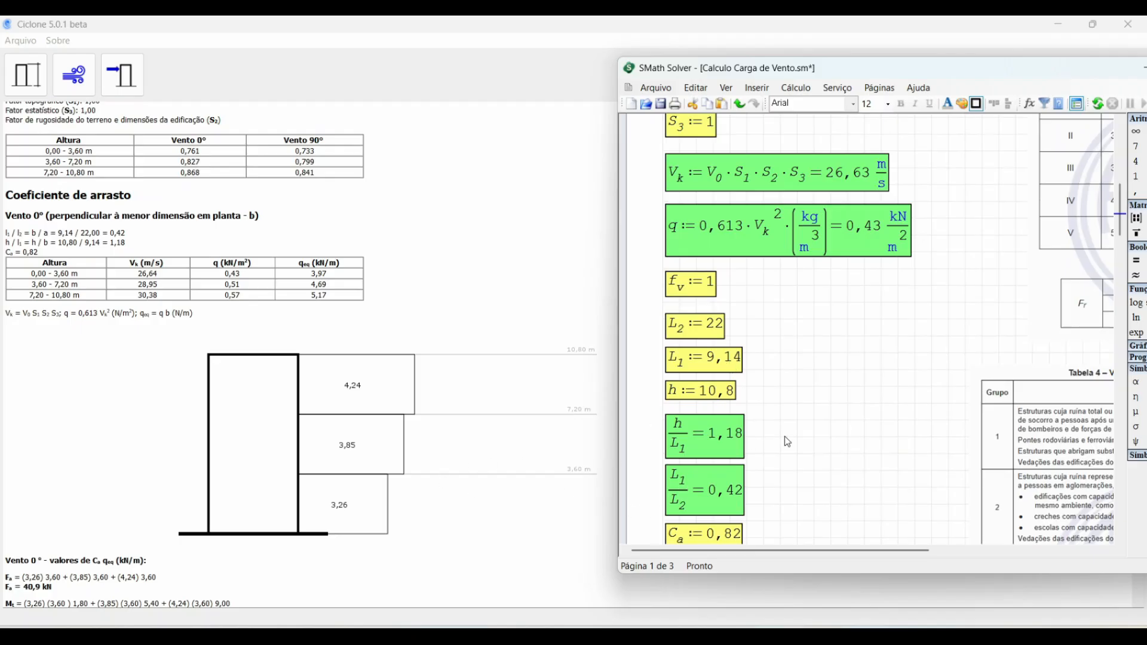
pyautogui.scroll(4, 748, 363)
pyautogui.scroll(3, 728, 286)
pyautogui.click(708, 221)
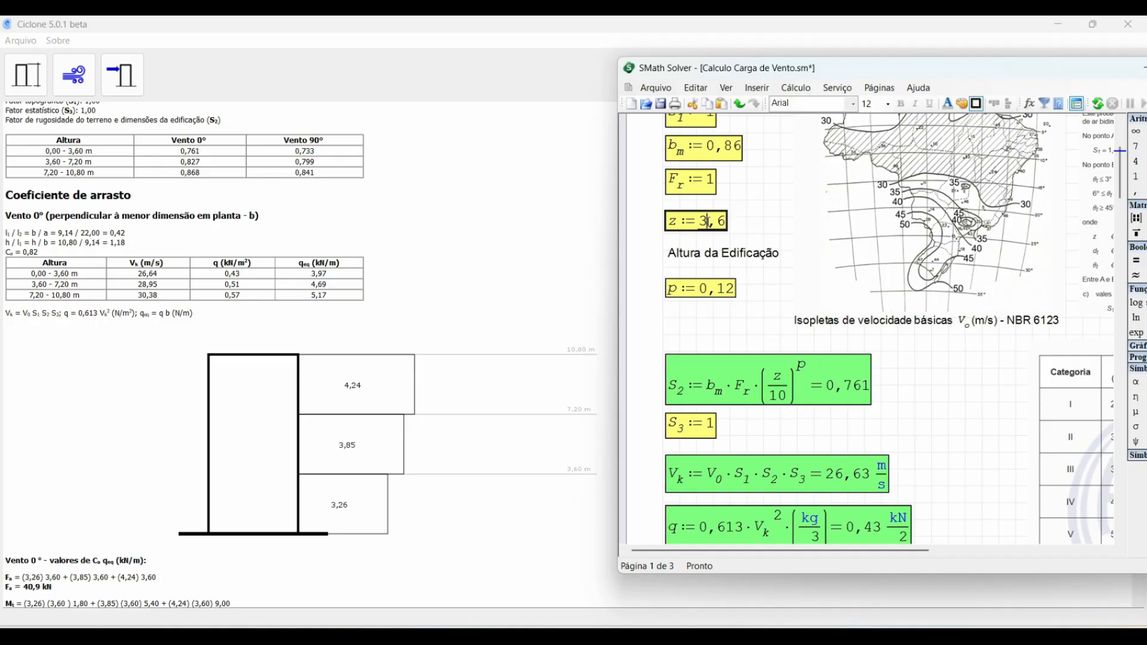
pyautogui.doubleClick(707, 222)
pyautogui.write('7,2')
pyautogui.scroll(-10, 762, 364)
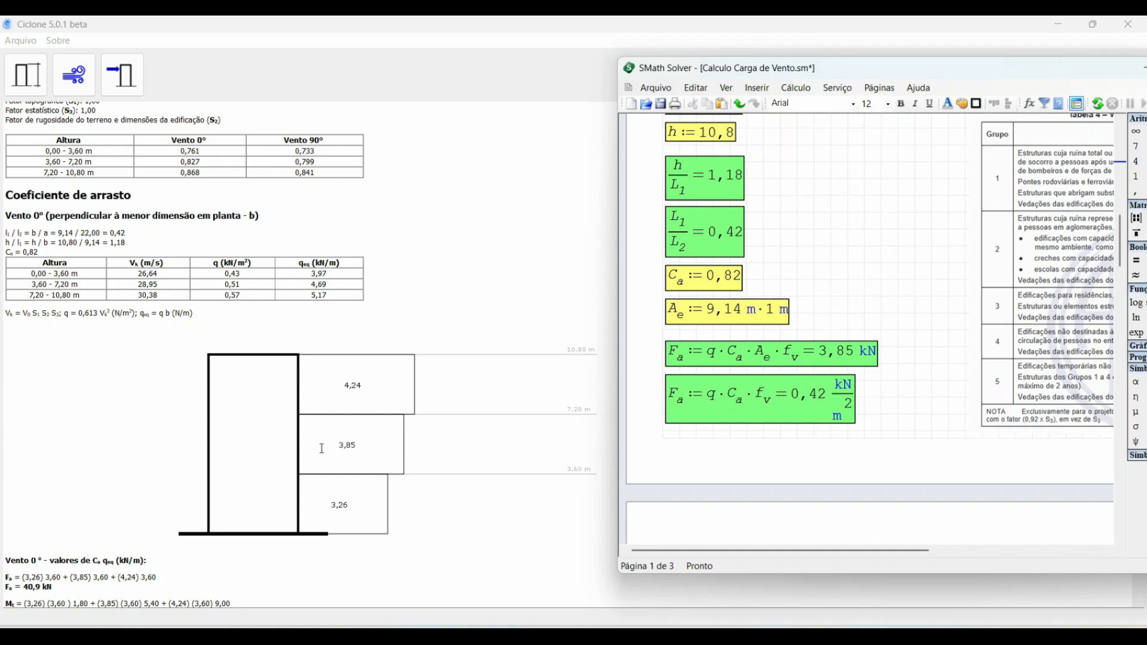
# Set z to 10,8 in the worksheet and compare the drag force Fa with the uppermost load in Ciclone's Vento 0° diagram.
pyautogui.scroll(8, 703, 201)
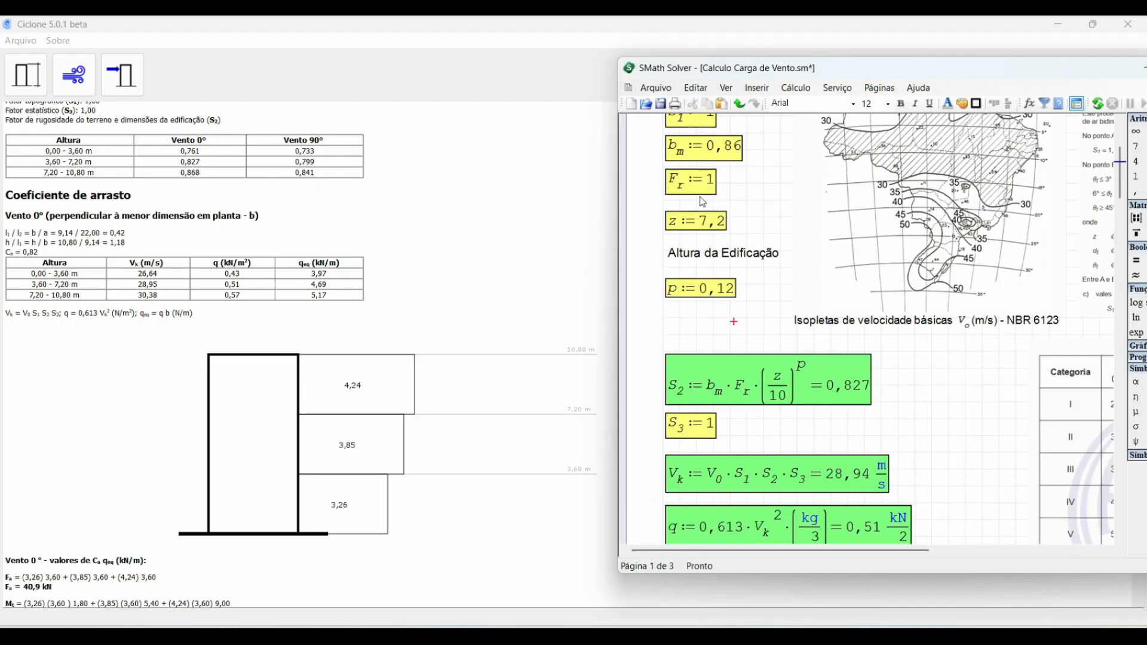
pyautogui.click(706, 234)
pyautogui.press('BackSpace')
pyautogui.press('BackSpace')
pyautogui.press('BackSpace')
pyautogui.write('10,8')
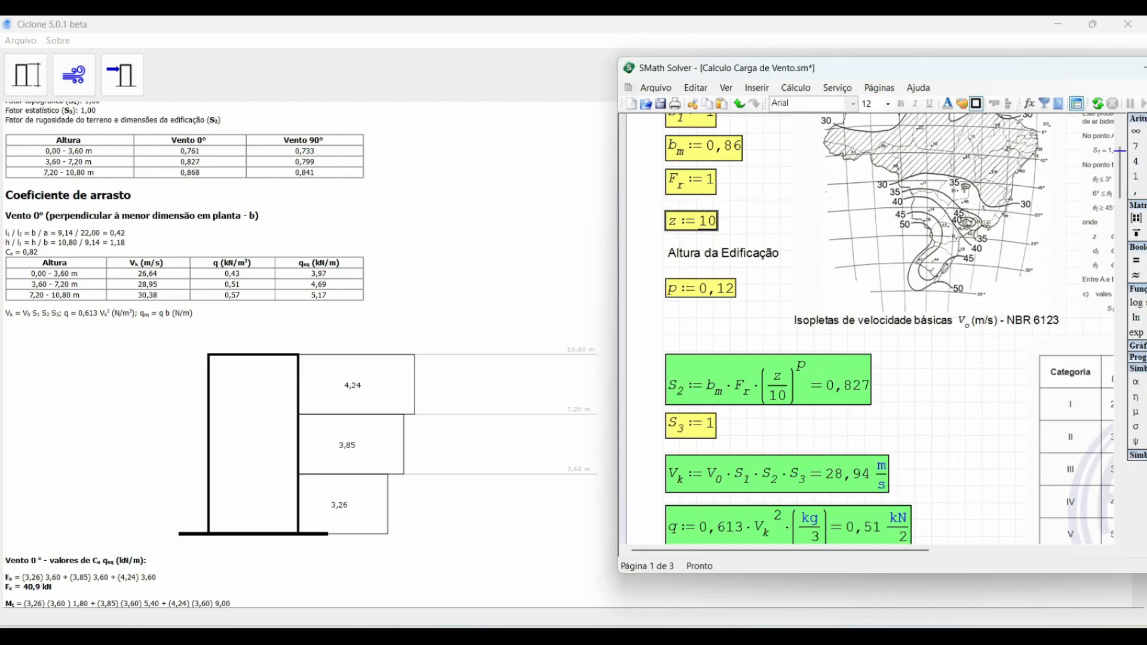
pyautogui.scroll(-8, 768, 320)
pyautogui.moveTo(842, 320)
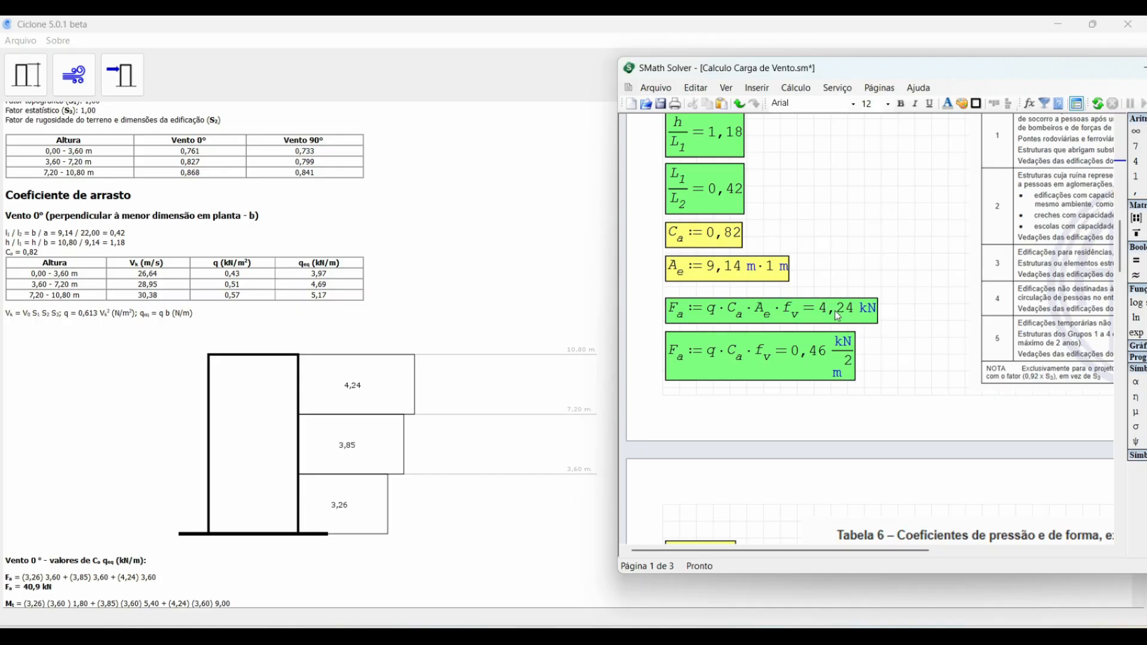
# Compare the Fa result in the worksheet's VENTO 90° section for z 3,6 with the lowest load in Ciclone's Vento 90° diagram.
pyautogui.scroll(-1, 423, 457)
pyautogui.click(442, 379)
pyautogui.scroll(-3, 443, 379)
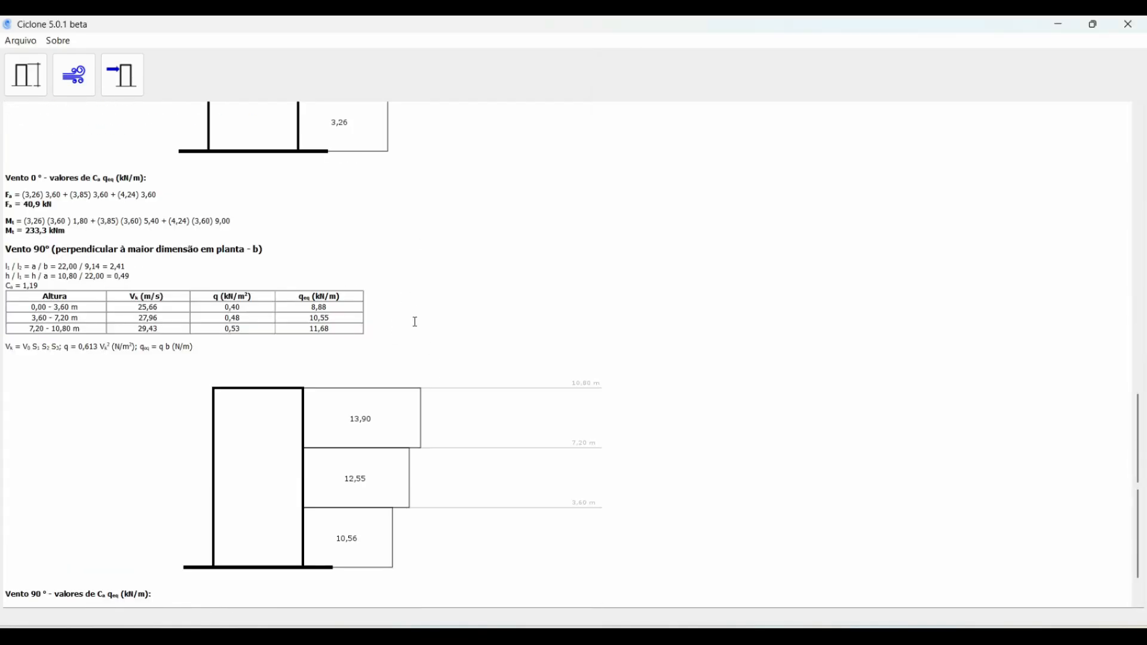
pyautogui.scroll(-1, 415, 321)
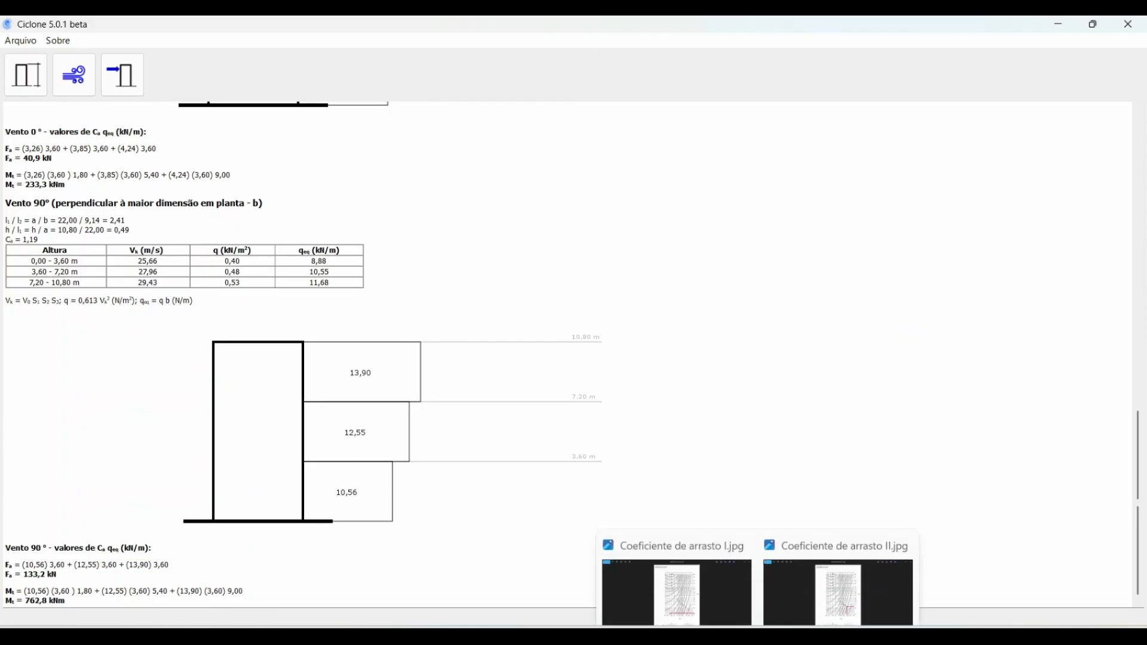
pyautogui.click(788, 635)
pyautogui.scroll(-10, 781, 311)
pyautogui.scroll(-10, 765, 334)
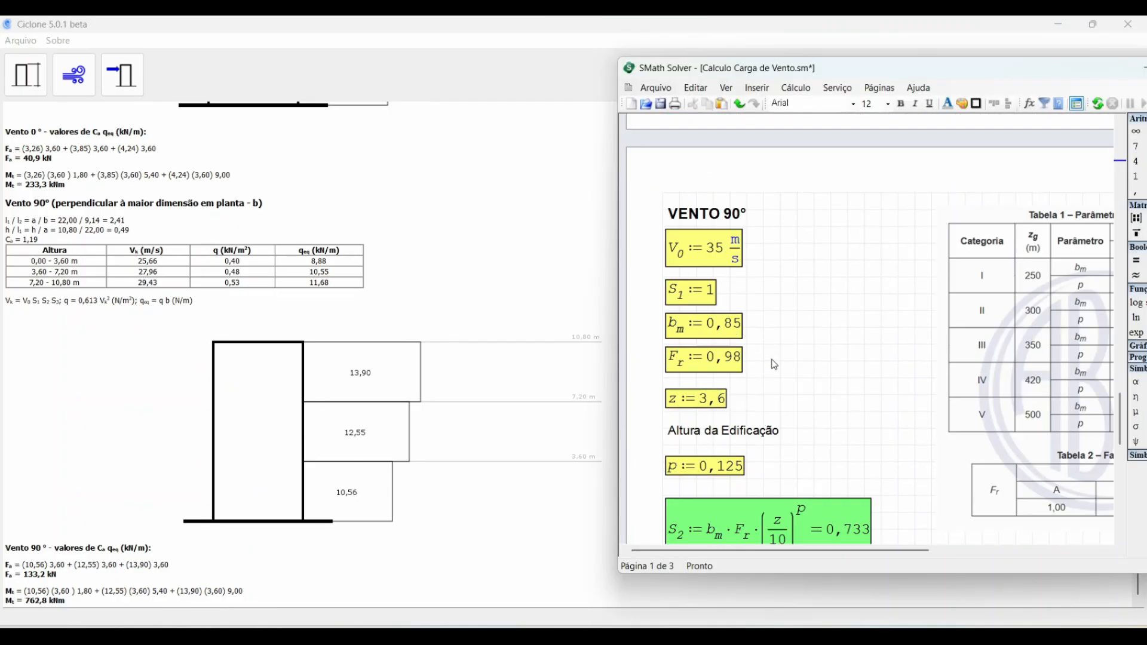
pyautogui.scroll(5, 773, 333)
pyautogui.scroll(-3, 746, 335)
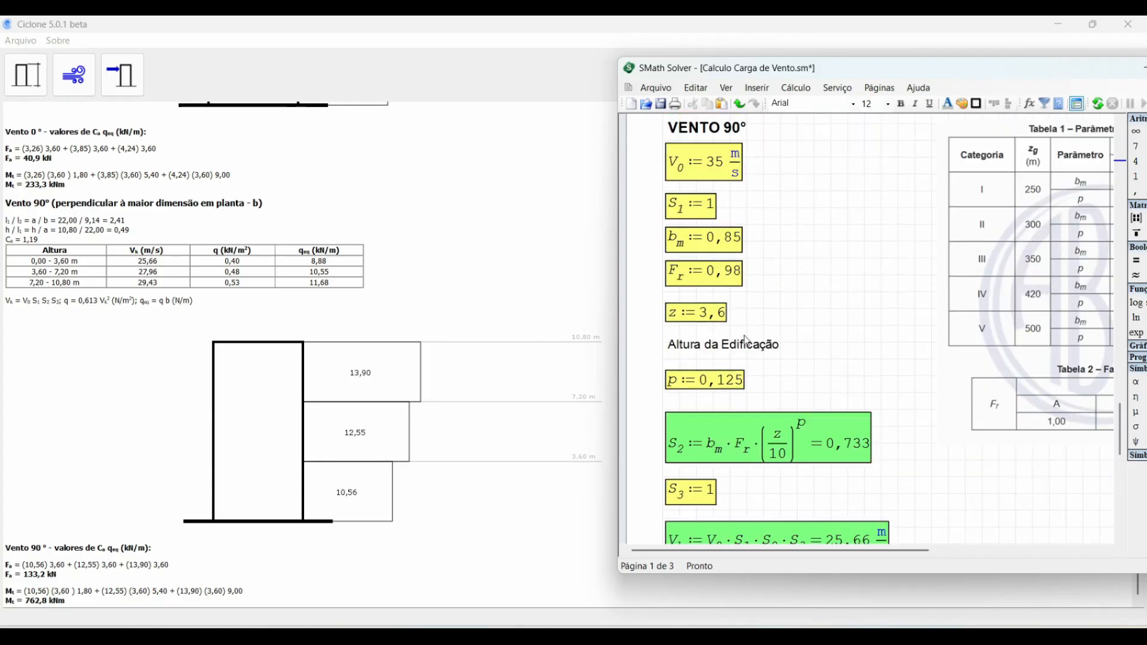
pyautogui.scroll(-15, 713, 278)
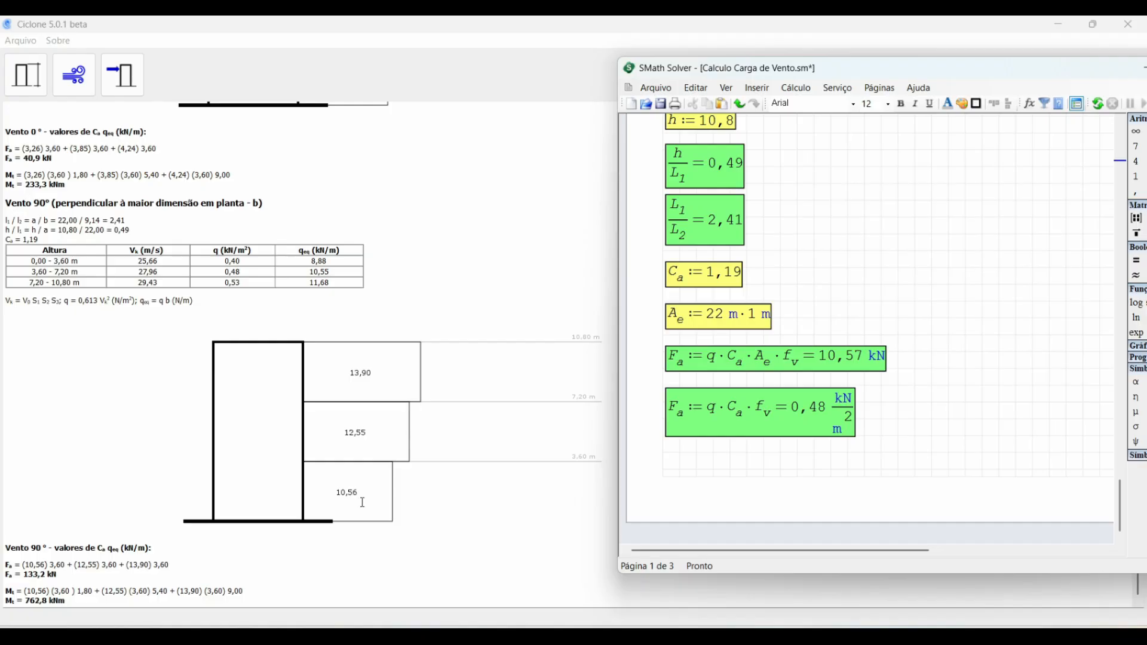
# Set z to 7,2 in the VENTO 90° section and compare Fa with the middle load in Ciclone's Vento 90° diagram.
pyautogui.scroll(15, 704, 336)
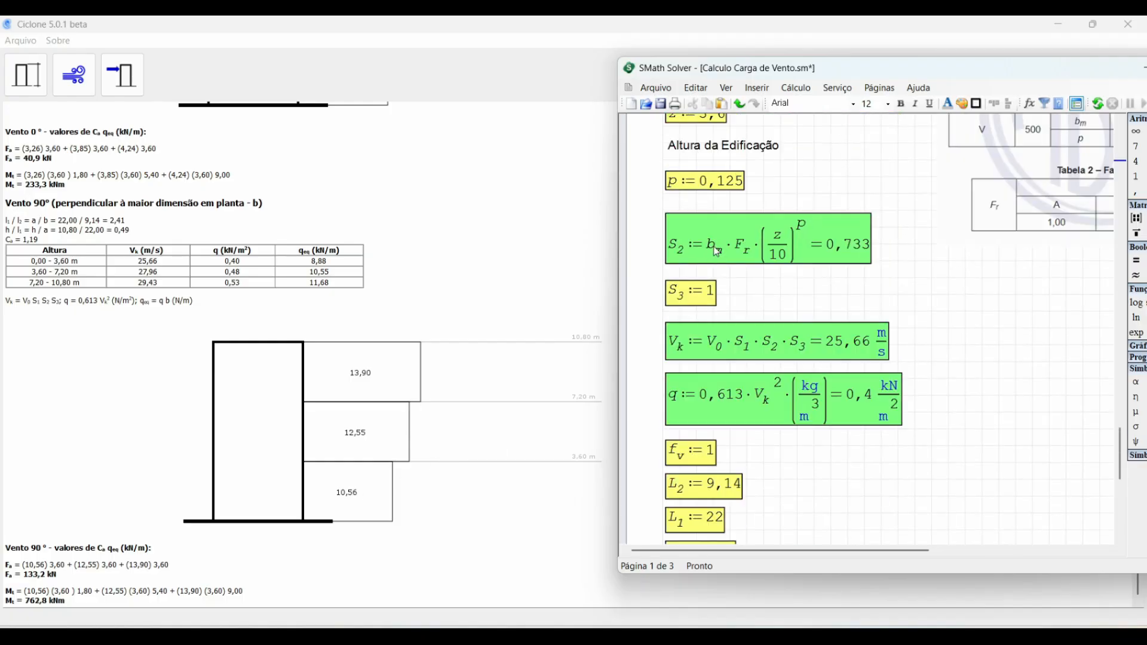
pyautogui.click(703, 336)
pyautogui.press('BackSpace')
pyautogui.press('BackSpace')
pyautogui.press('BackSpace')
pyautogui.write('7,2')
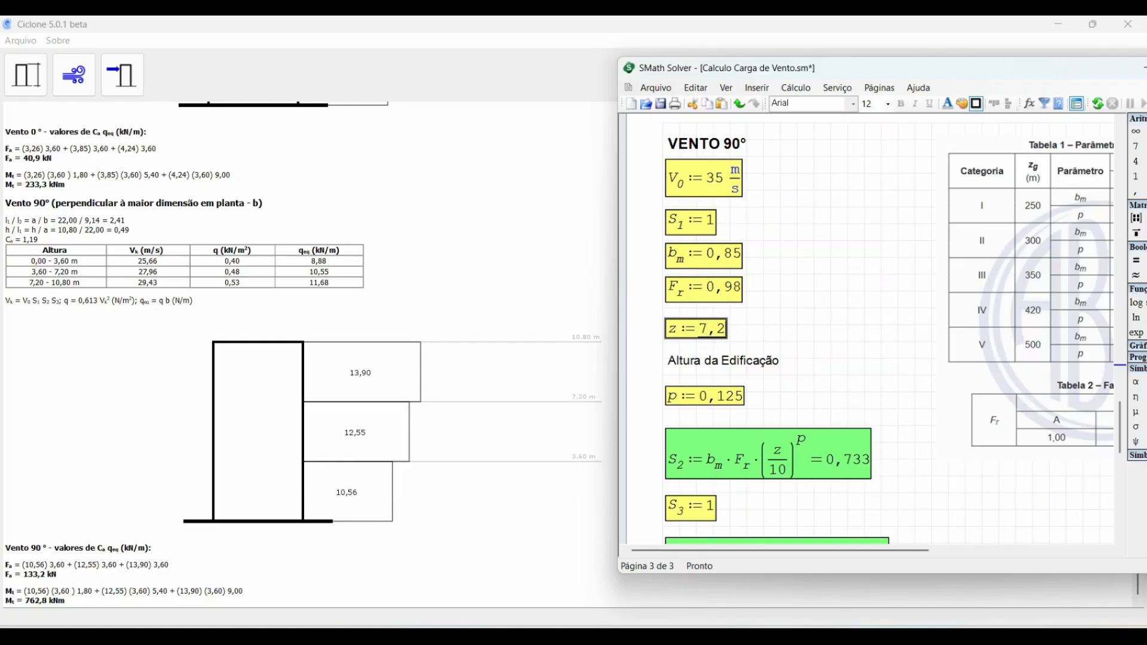
pyautogui.scroll(-10, 813, 348)
pyautogui.moveTo(847, 412)
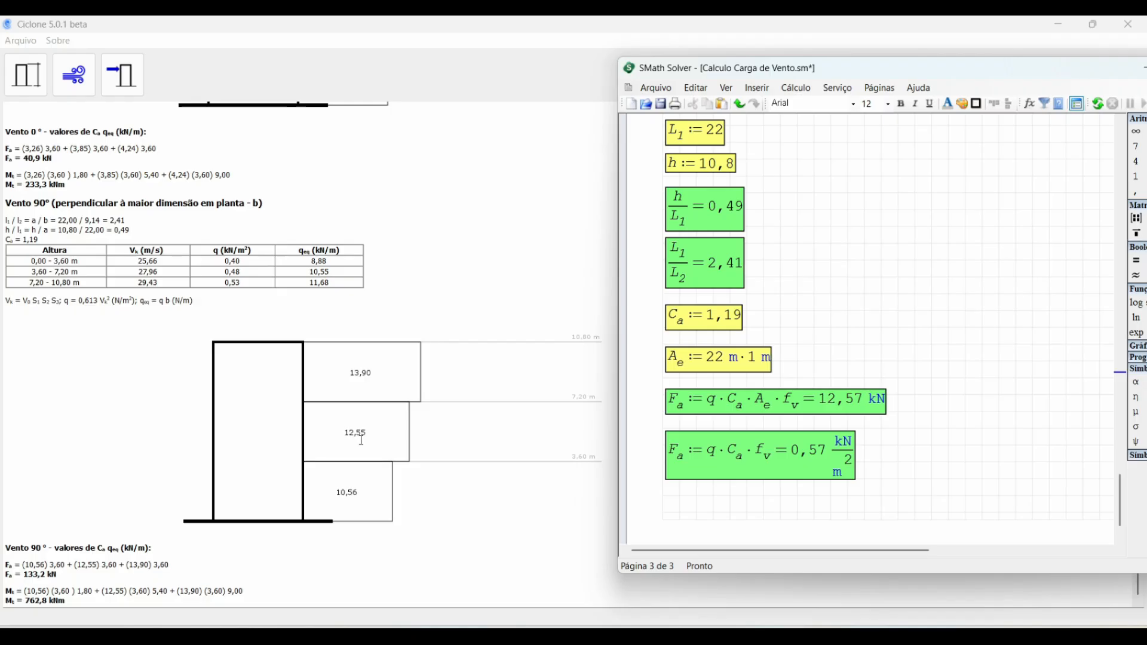
# Set z to 10,8 in the VENTO 90° section and compare Fa with the uppermost load in Ciclone's Vento 90° diagram.
pyautogui.scroll(9, 805, 329)
pyautogui.click(707, 286)
pyautogui.moveTo(701, 285); pyautogui.dragTo(726, 289)
pyautogui.write('10,8')
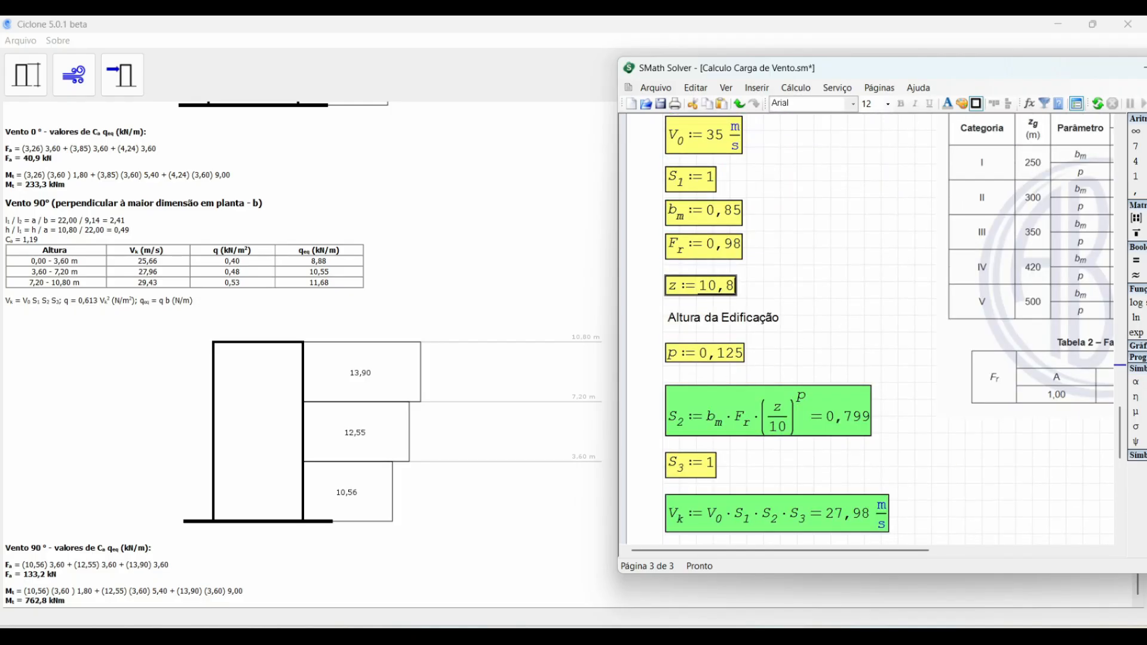
pyautogui.scroll(-10, 810, 409)
pyautogui.moveTo(829, 357)
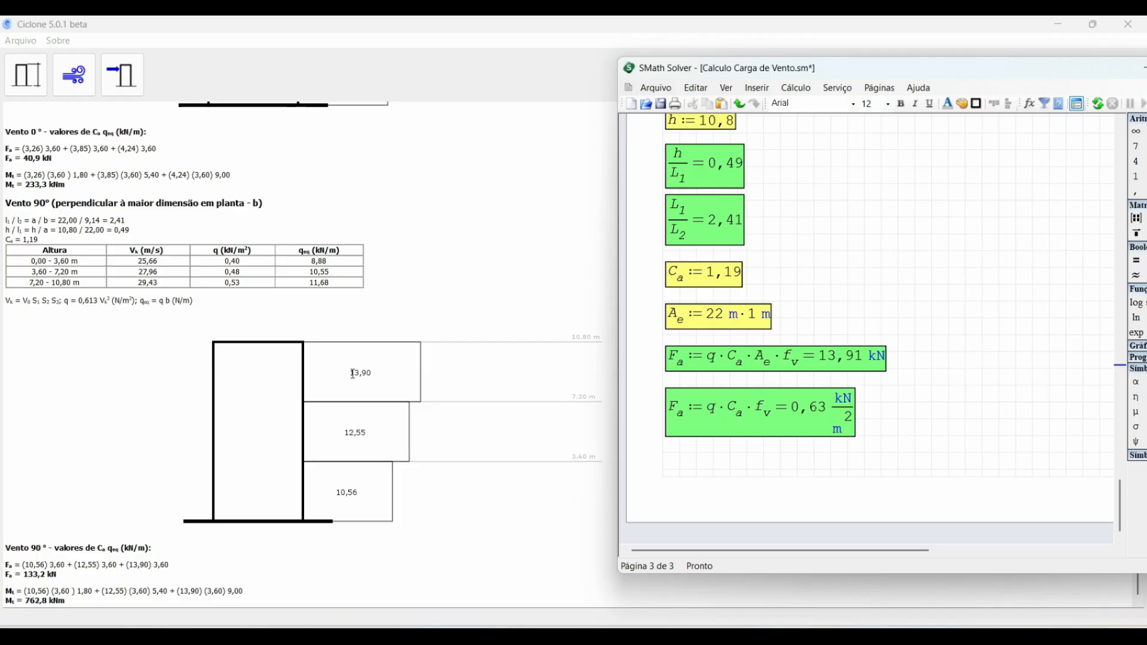
# Revisit the Vento 0° load diagram in Ciclone, then switch to SCIA Engineer and look over the three-storey steel frame.
pyautogui.click(572, 452)
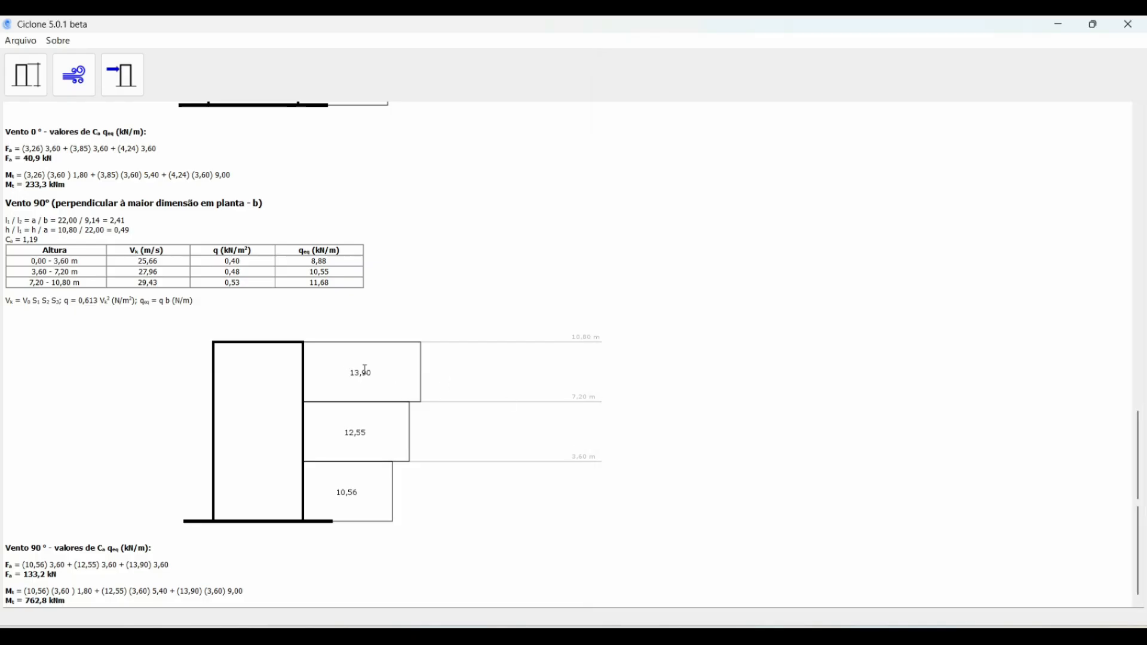
pyautogui.scroll(4, 526, 413)
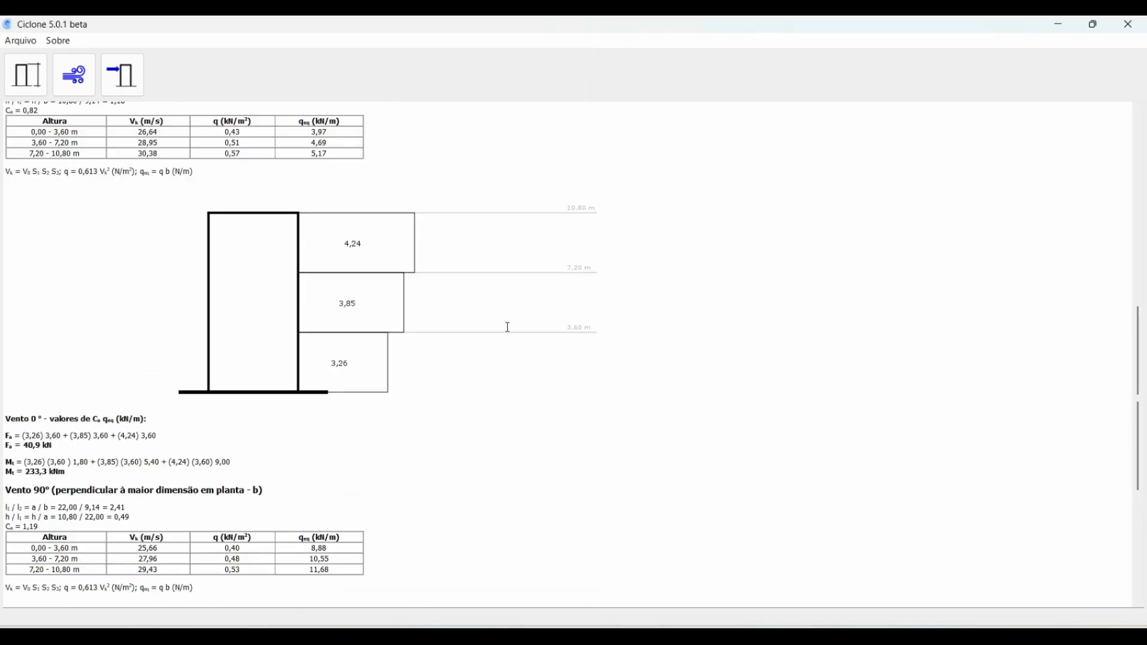
pyautogui.hotkey('alt', 'Tab')
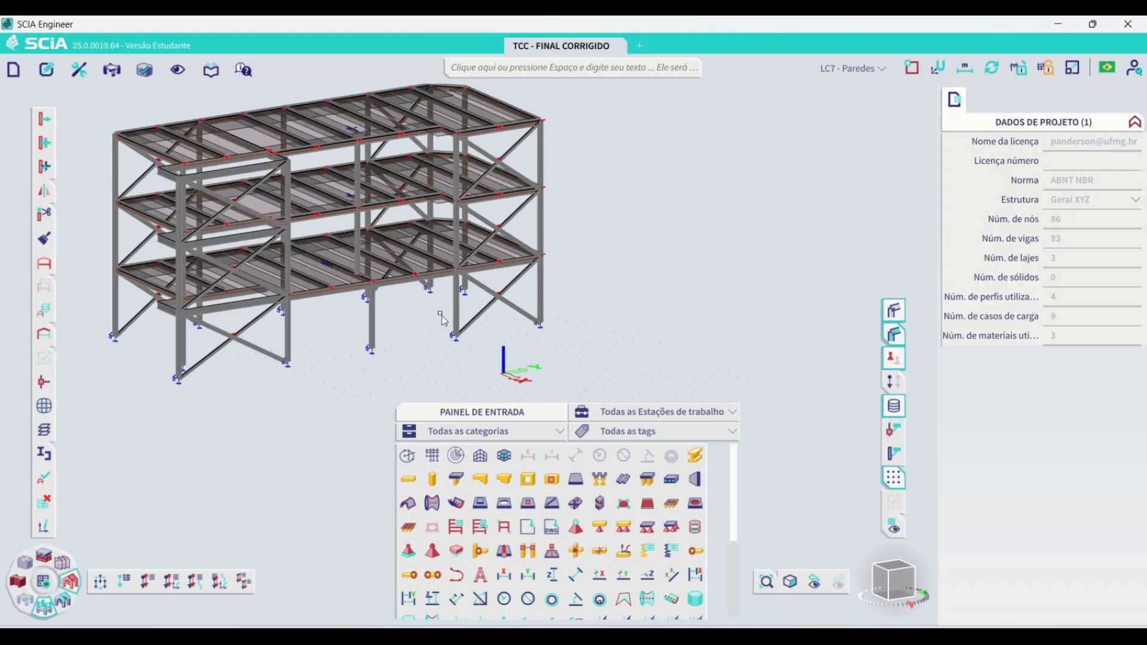
pyautogui.scroll(-2, 413, 330)
pyautogui.scroll(2, 413, 330)
pyautogui.moveTo(413, 330); pyautogui.dragTo(417, 332, button='right')
pyautogui.scroll(-2, 417, 332)
pyautogui.scroll(4, 418, 332)
pyautogui.scroll(-3, 377, 348)
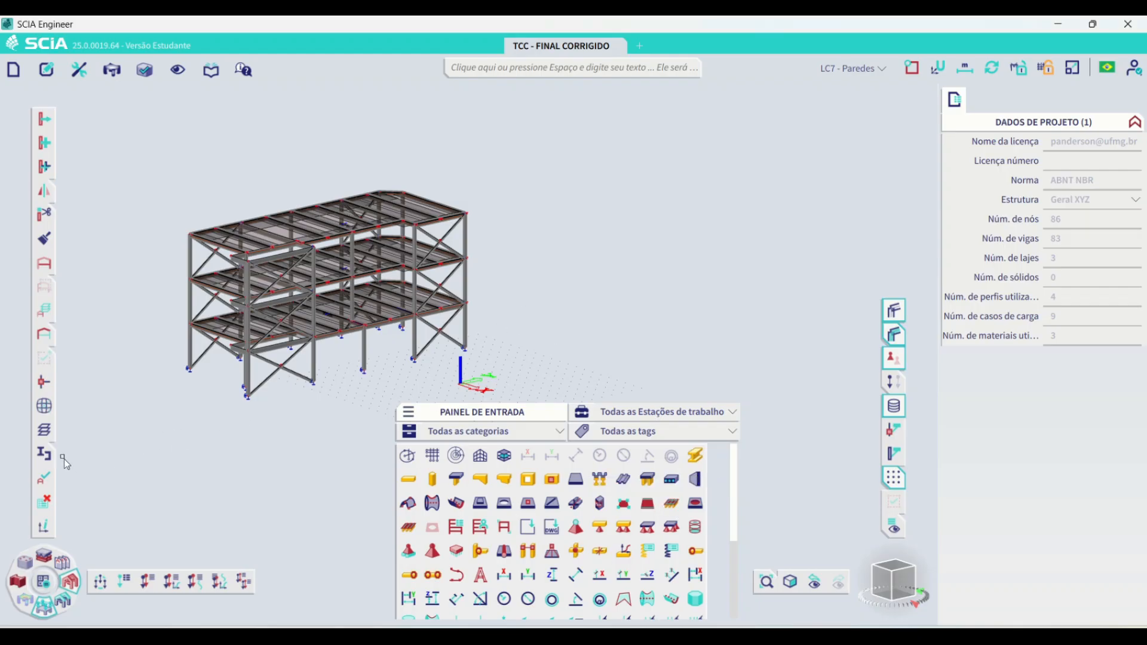
# Check the Paineis de Carga layer's settings and start a load panel on that layer with load transfer direction X (Painel LCS).
pyautogui.click(48, 431)
pyautogui.click(469, 257)
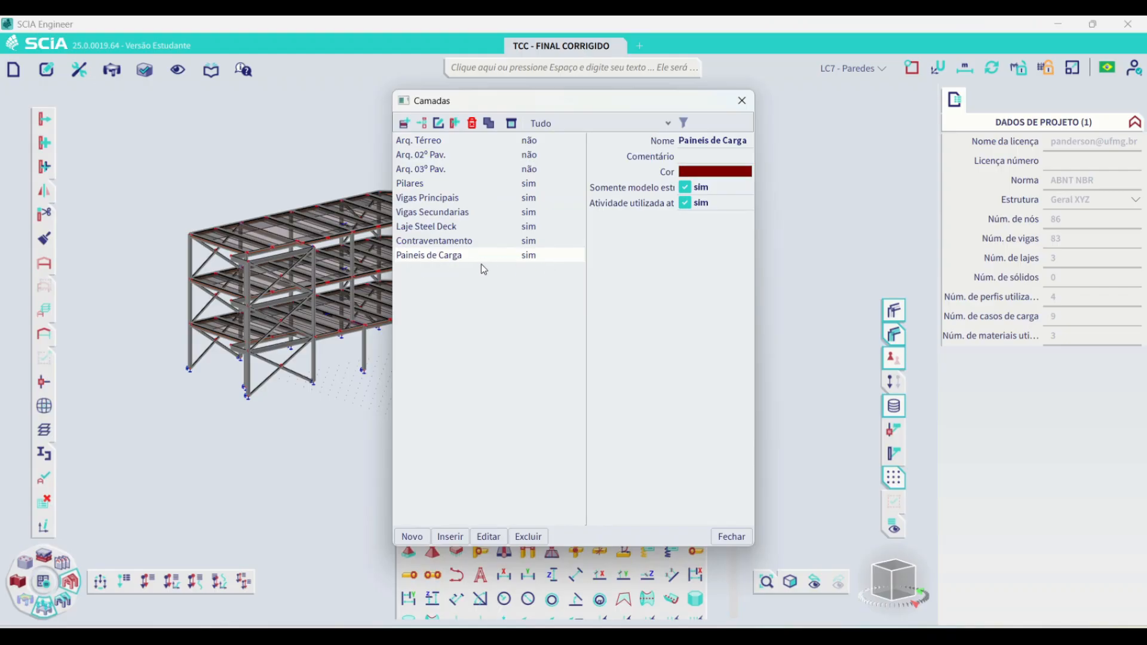
pyautogui.click(735, 535)
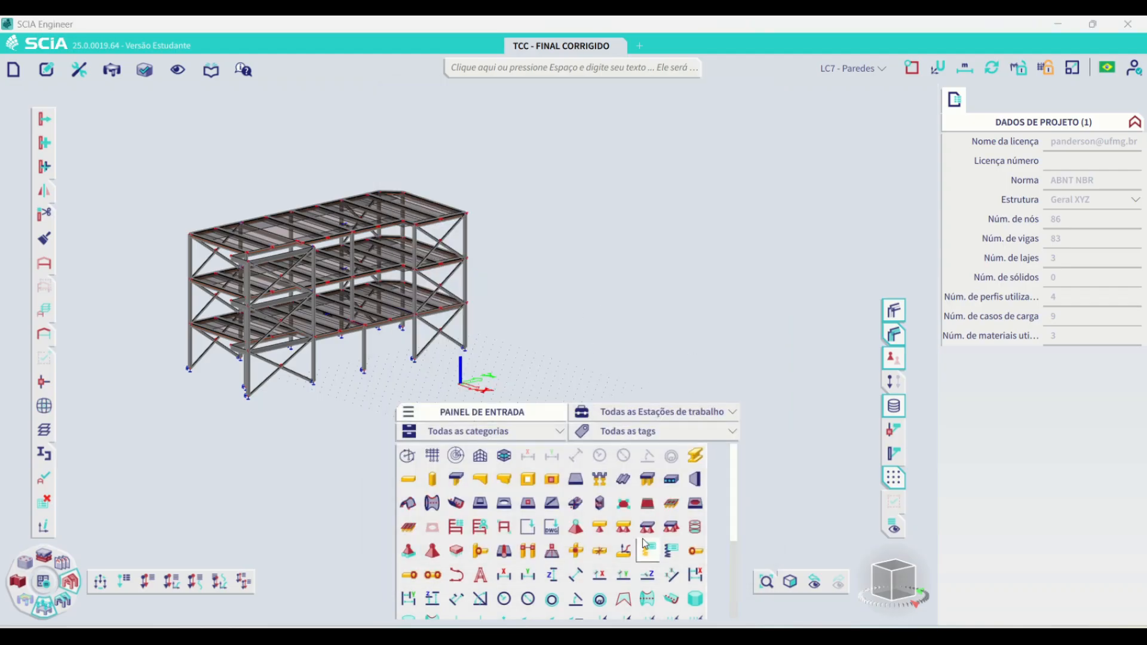
pyautogui.click(673, 506)
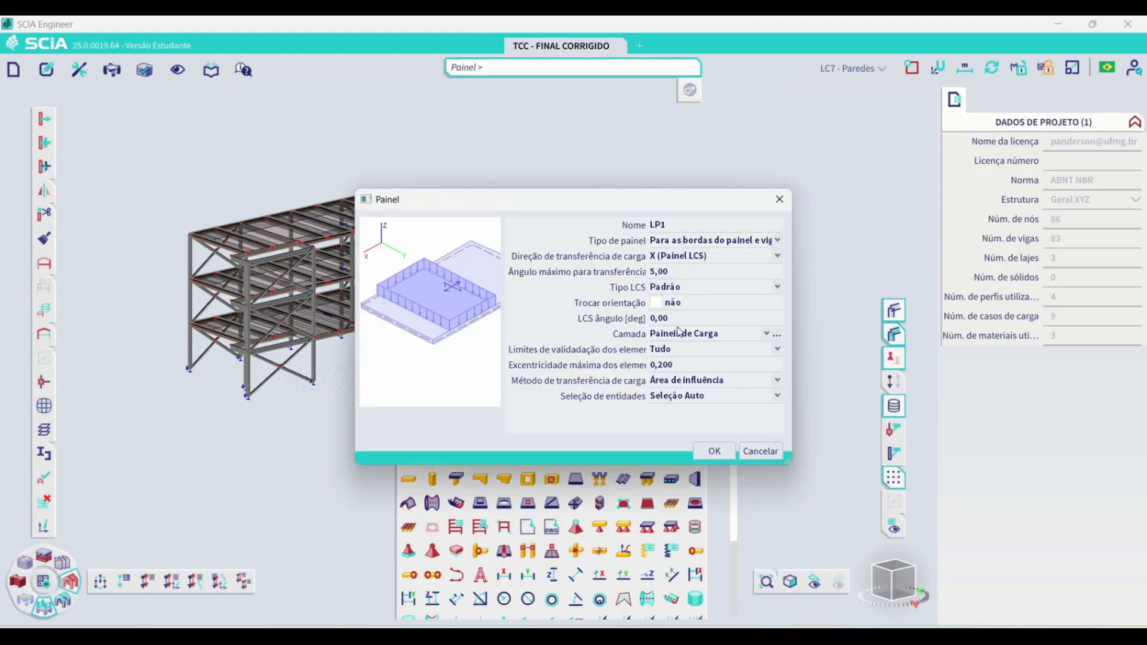
pyautogui.click(766, 333)
pyautogui.click(764, 334)
pyautogui.click(714, 451)
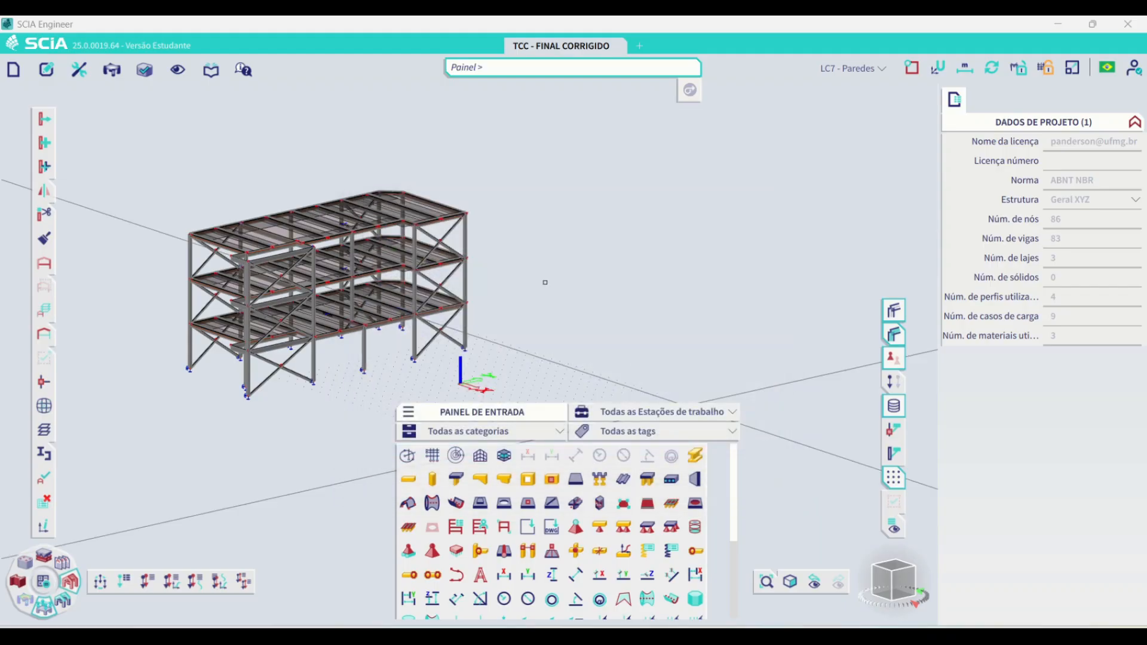
# Turn off member volumes, toggle the isometric/perspective projection and outline the load panel over the ground storey of the long facade.
pyautogui.scroll(3, 351, 236)
pyautogui.scroll(4, 351, 236)
pyautogui.click(892, 310)
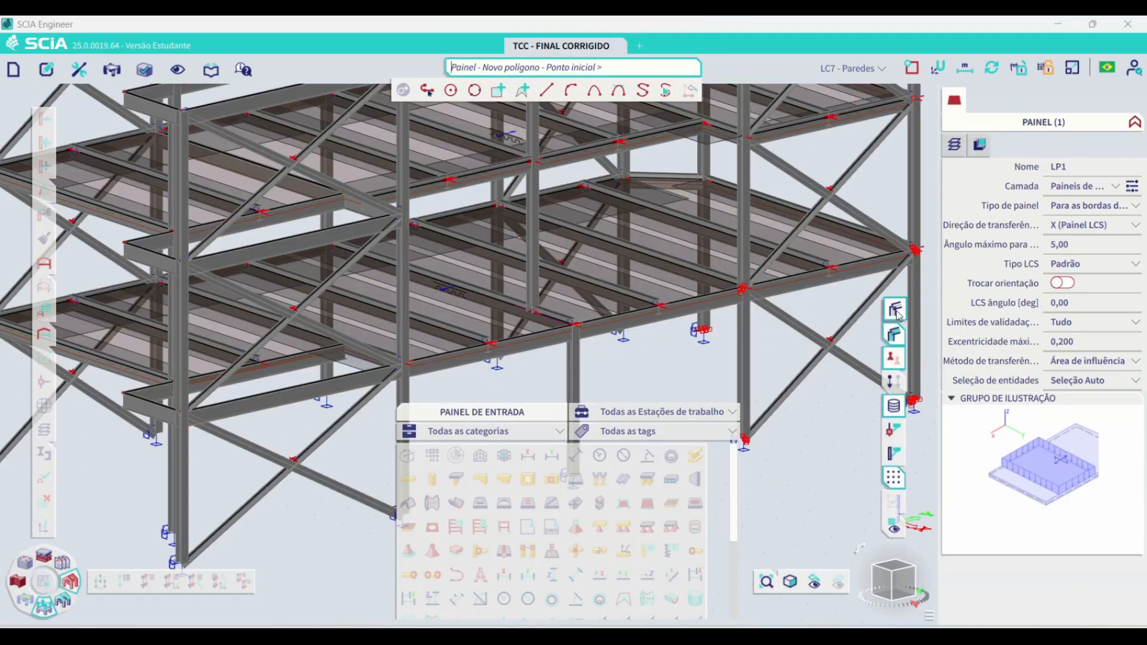
pyautogui.scroll(-4, 543, 255)
pyautogui.scroll(2, 599, 300)
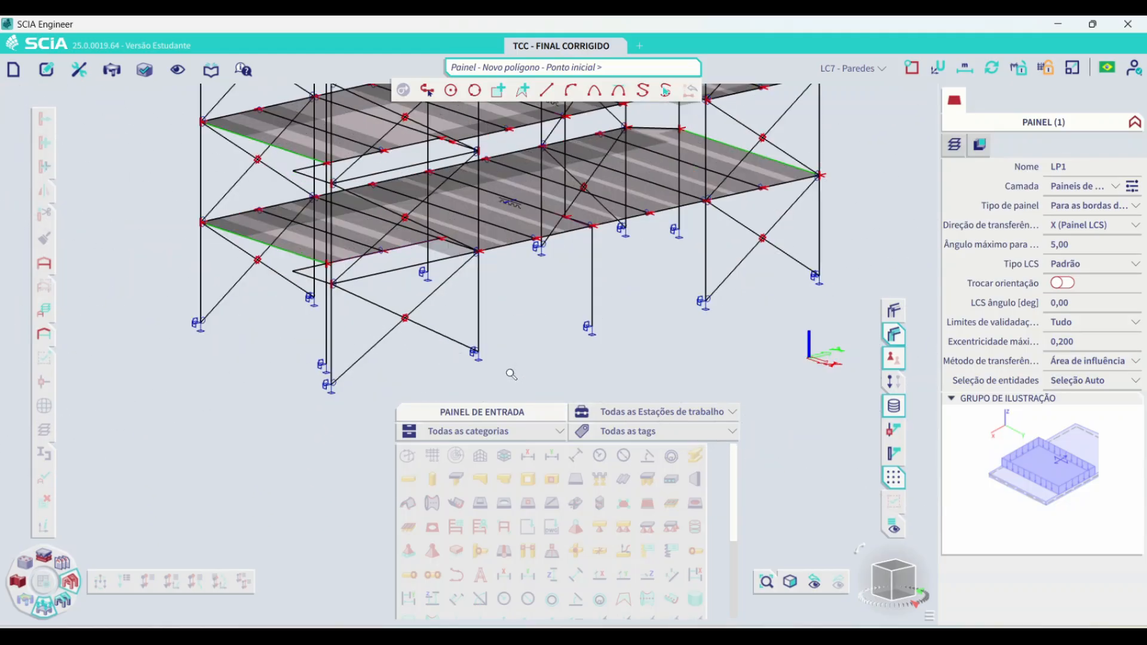
pyautogui.click(790, 582)
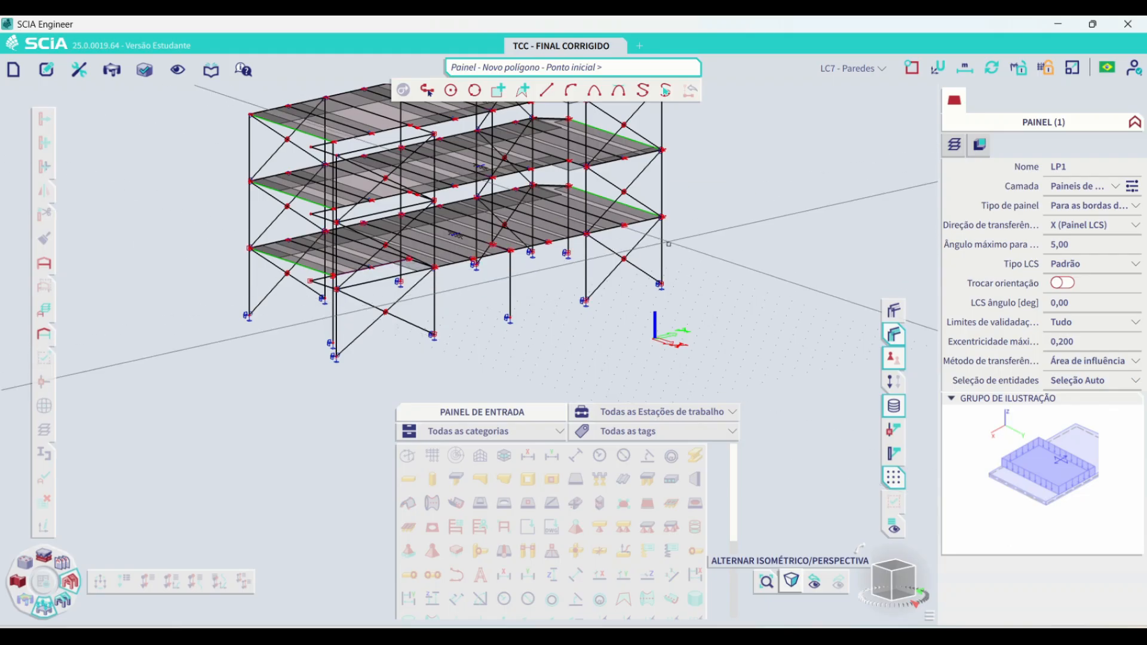
pyautogui.scroll(-2, 339, 309)
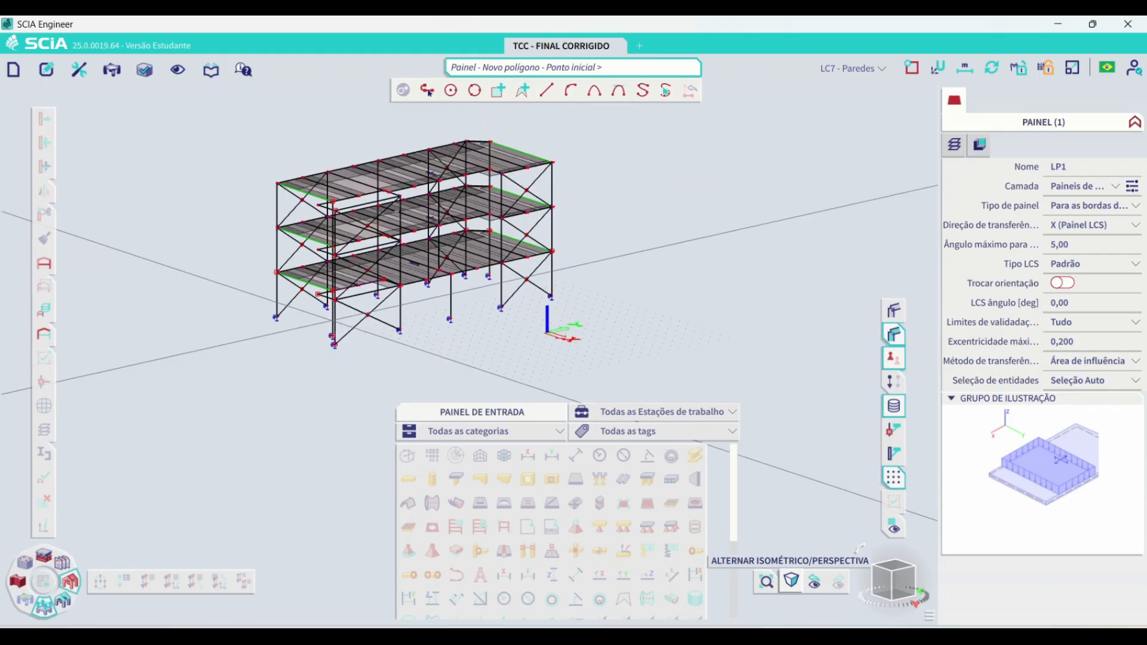
pyautogui.scroll(2, 396, 202)
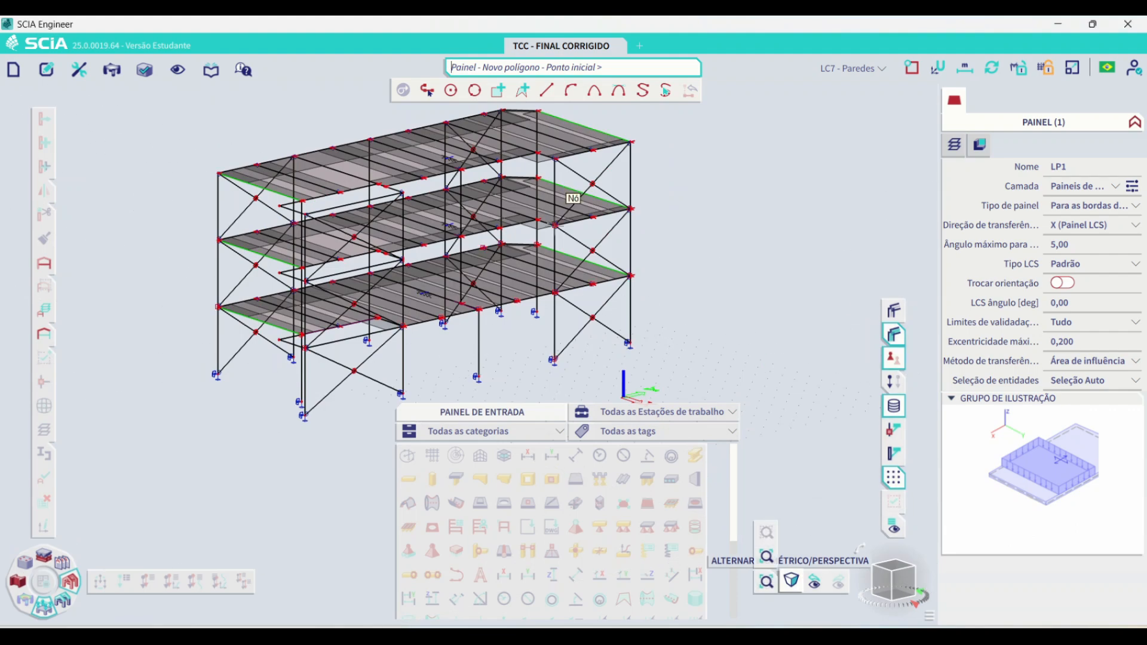
pyautogui.scroll(-2, 506, 186)
pyautogui.scroll(3, 349, 235)
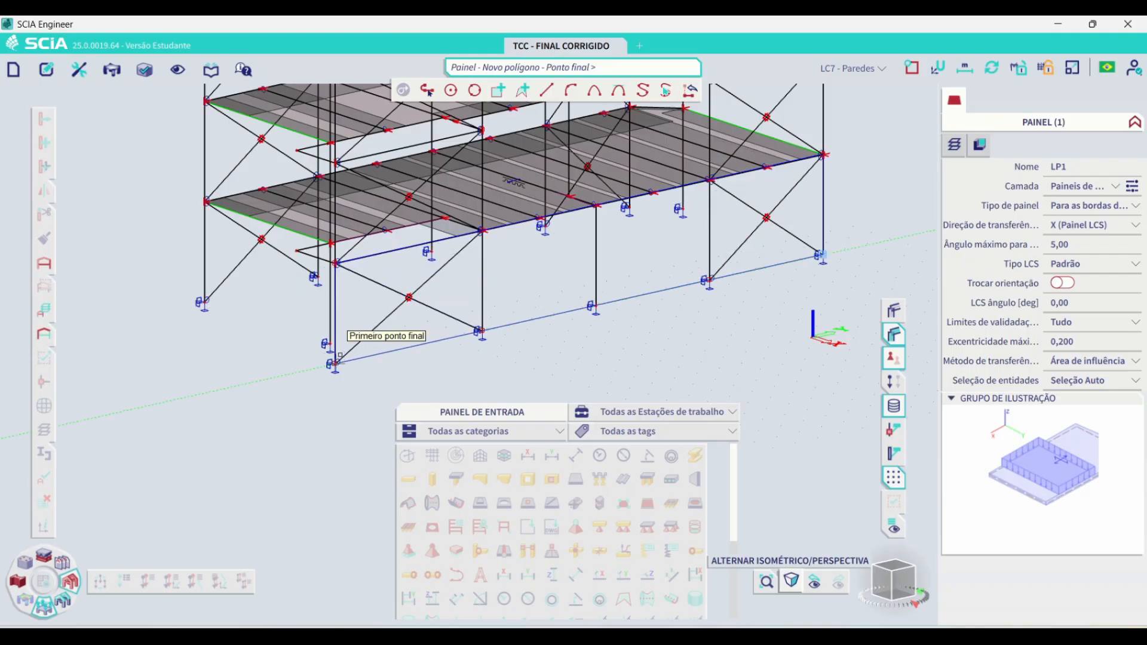
# Examine the load transfer direction symbol and the boundary of the ground-storey facade panel.
pyautogui.scroll(3, 566, 282)
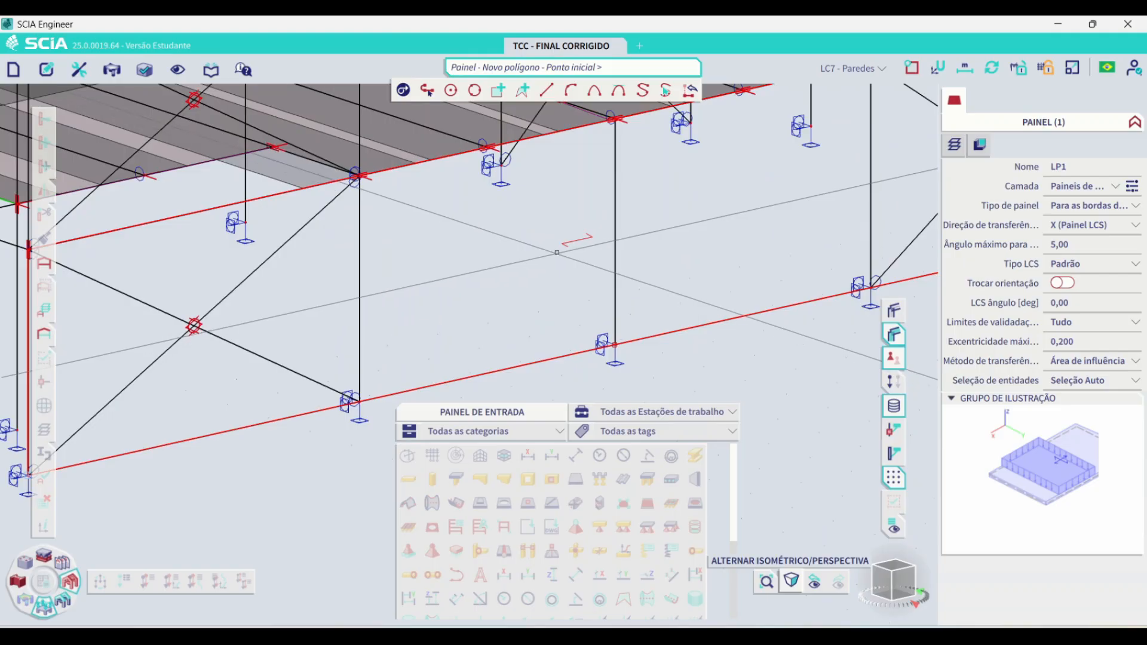
pyautogui.scroll(-4, 557, 257)
pyautogui.scroll(5, 577, 237)
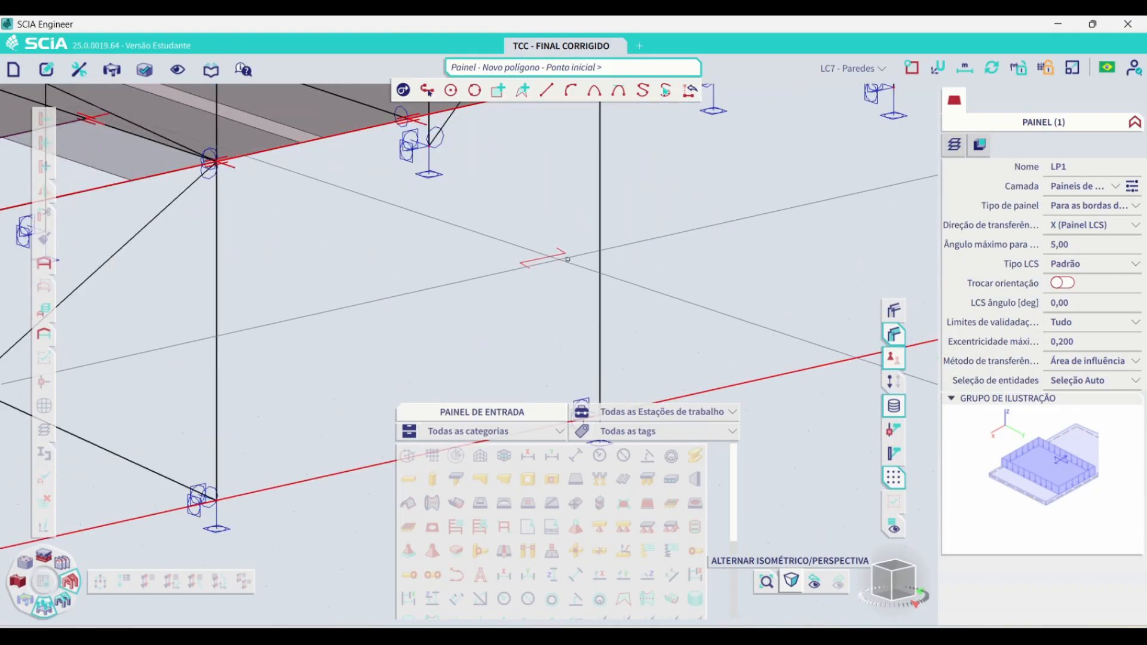
pyautogui.scroll(-3, 565, 251)
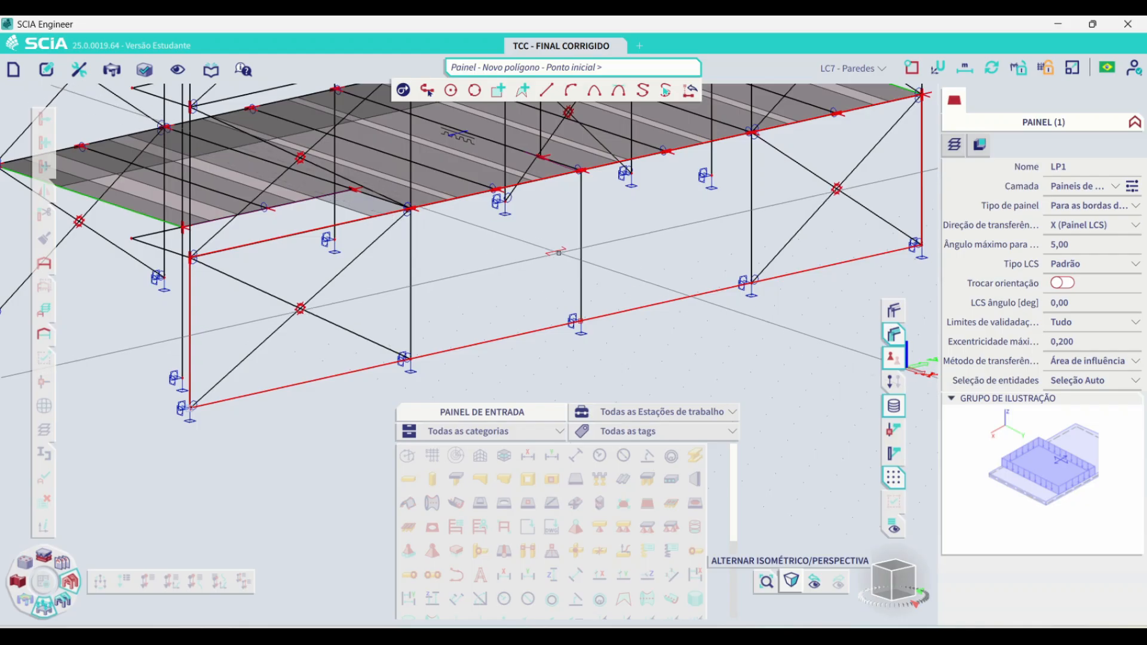
pyautogui.scroll(2, 578, 264)
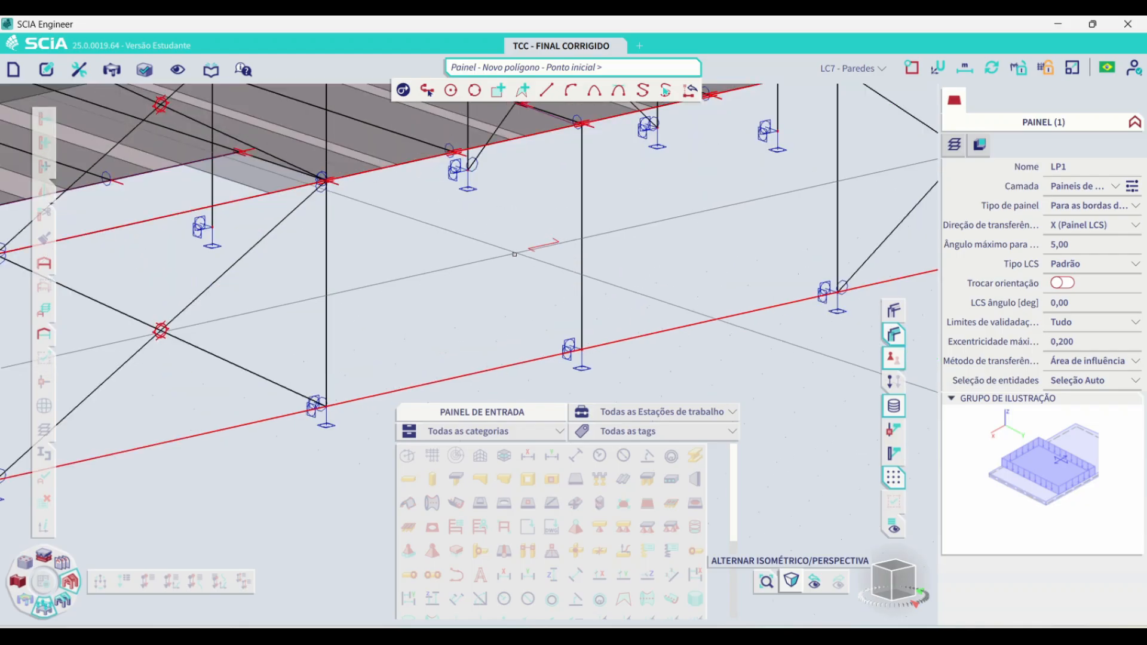
pyautogui.scroll(-3, 546, 253)
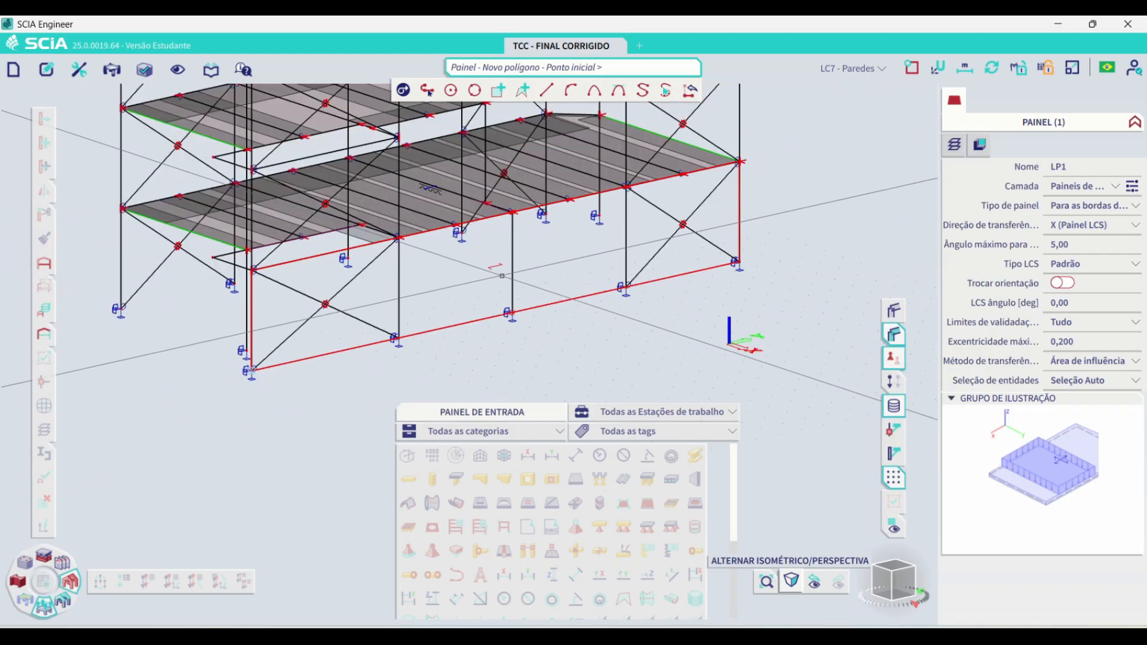
pyautogui.scroll(2, 502, 276)
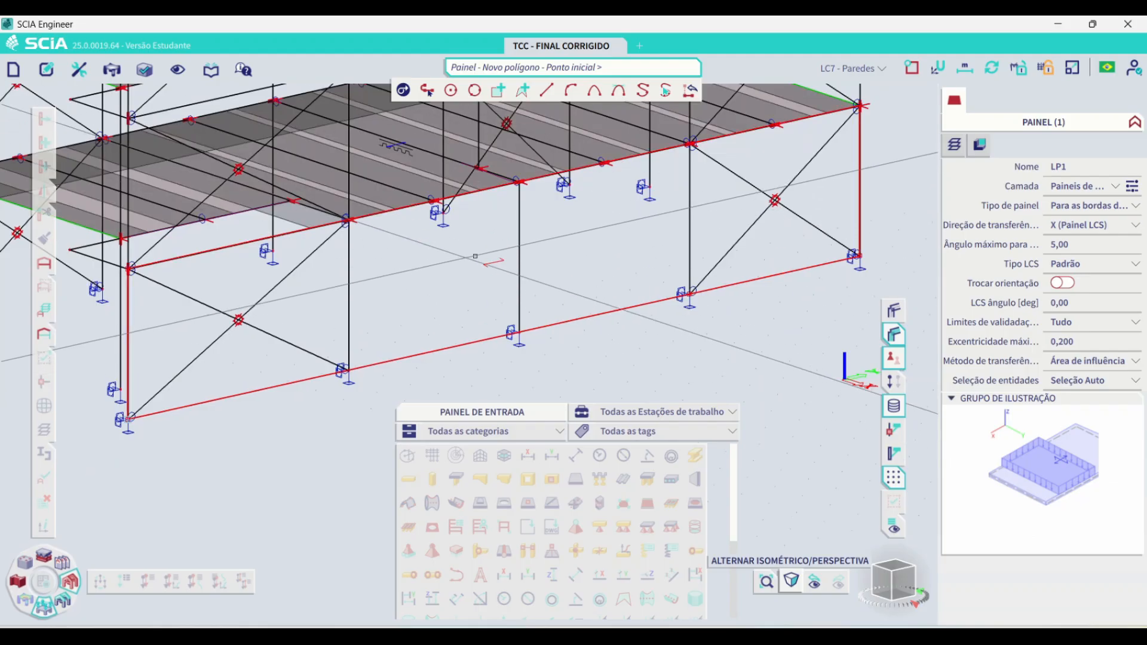
pyautogui.moveTo(550, 239); pyautogui.dragTo(545, 244, button='middle')
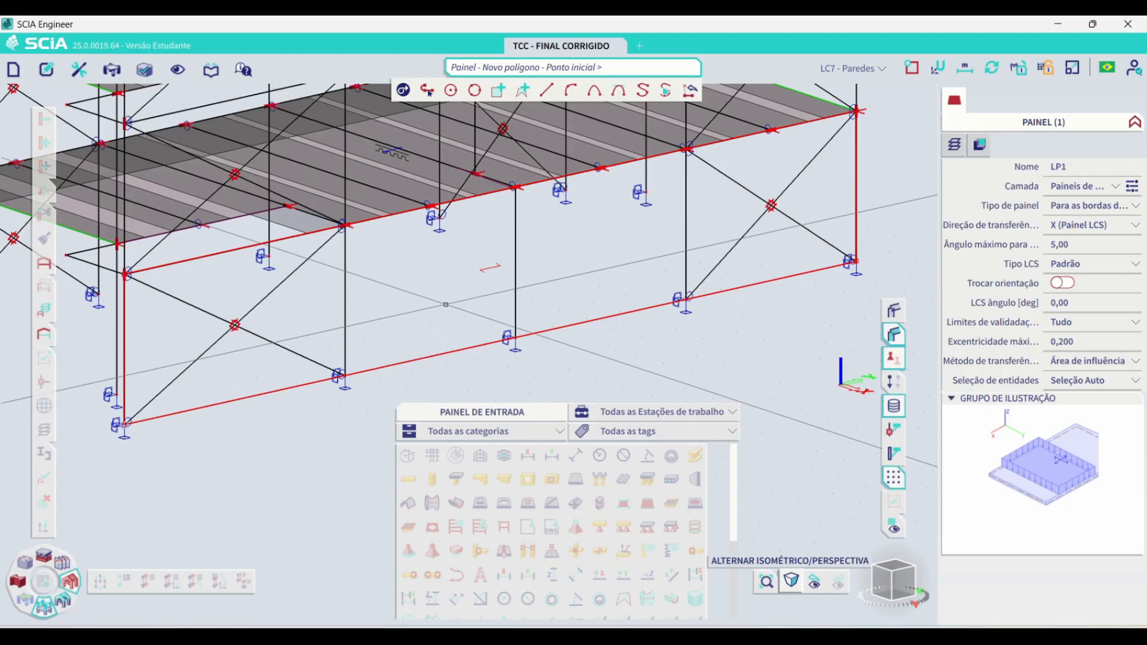
# Add a second load panel over the braced end bay one storey above the ground-storey panel.
pyautogui.scroll(-4, 395, 262)
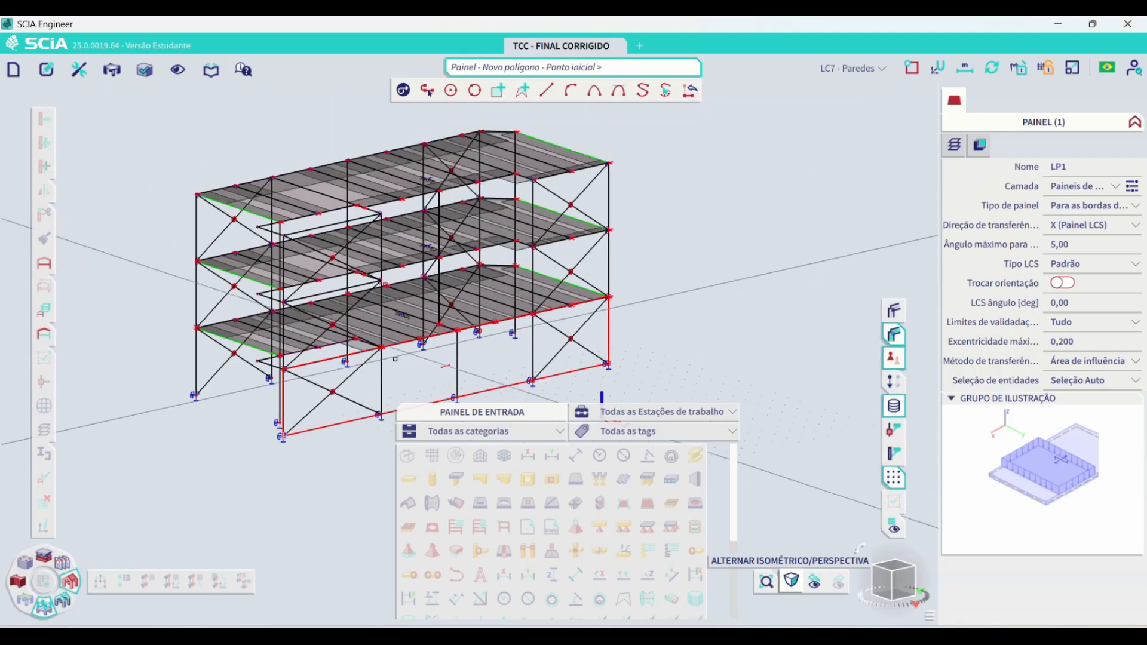
pyautogui.scroll(5, 289, 367)
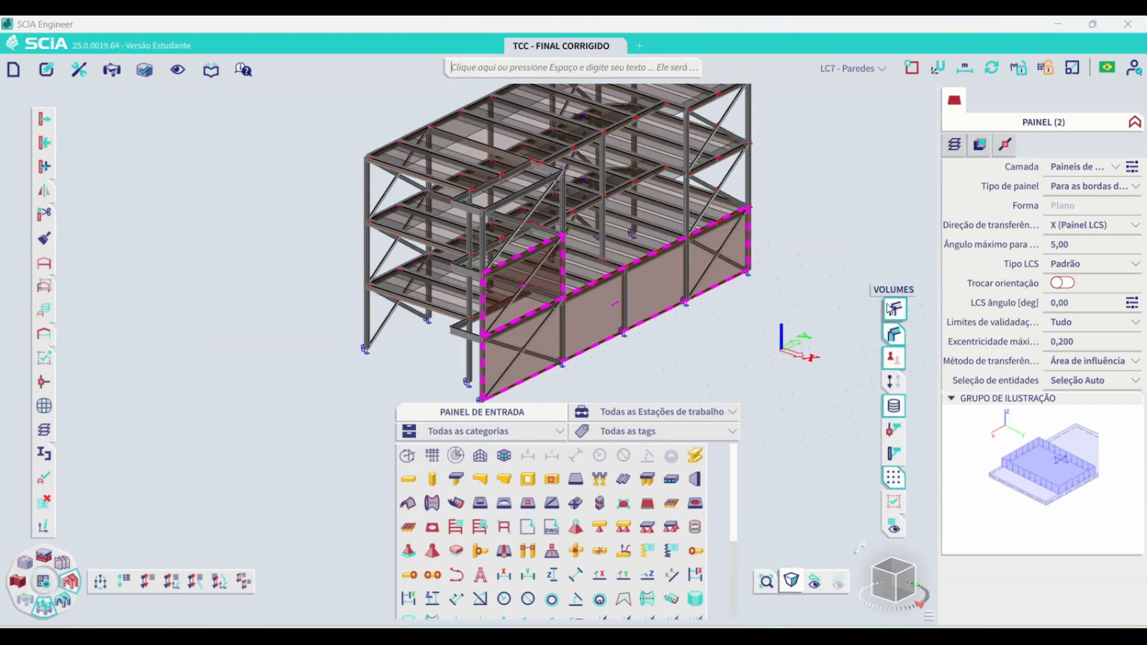
# Hide member volumes, keep panel surfaces shaded, and add a load panel over the top storey of the long facade's braced end bay.
pyautogui.click(890, 307)
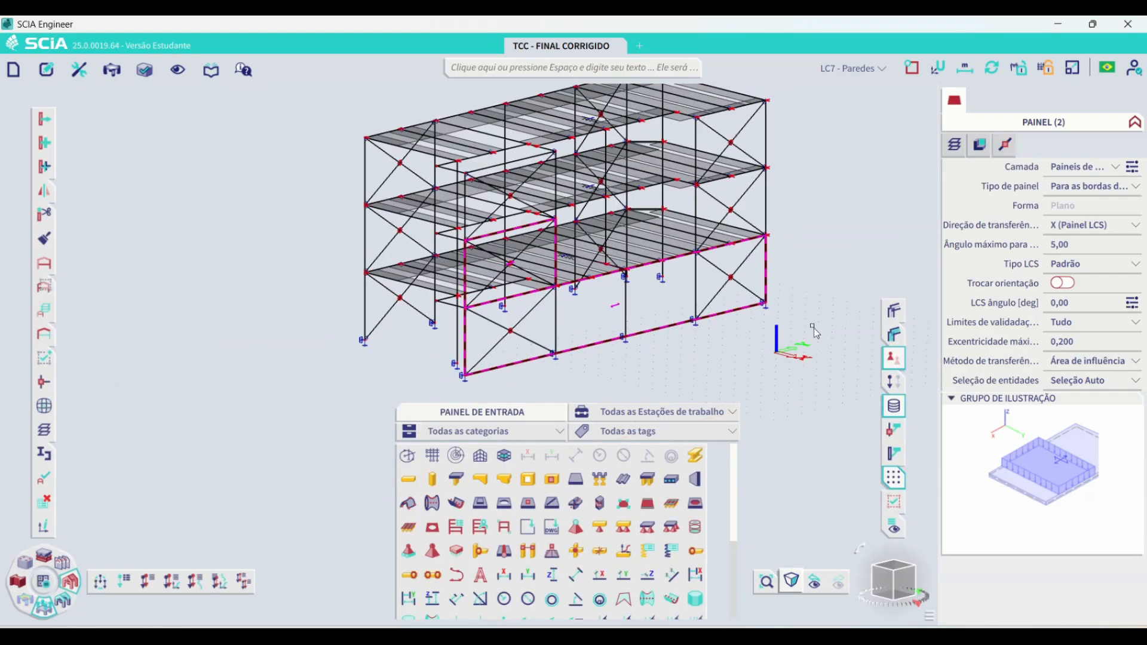
pyautogui.click(893, 334)
pyautogui.moveTo(608, 132); pyautogui.dragTo(611, 156, button='middle')
pyautogui.press('Escape')
pyautogui.click(647, 503)
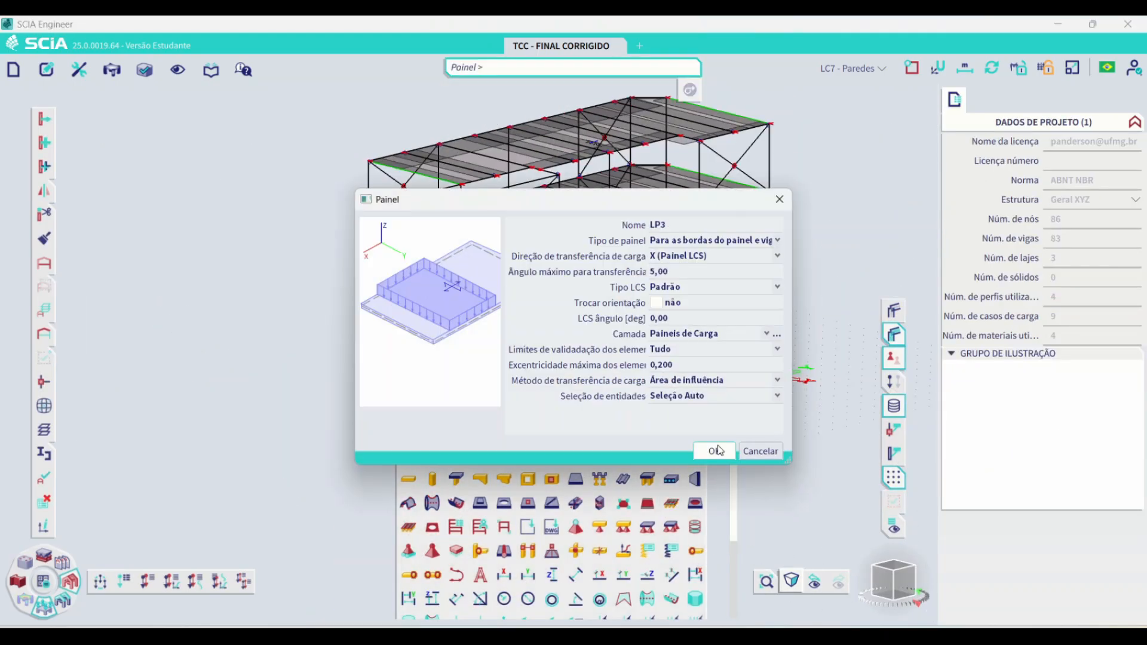
pyautogui.click(717, 444)
pyautogui.scroll(5, 525, 188)
pyautogui.click(335, 214)
pyautogui.scroll(-3, 391, 180)
pyautogui.click(501, 160)
pyautogui.click(501, 262)
pyautogui.click(367, 295)
pyautogui.press('Escape')
pyautogui.scroll(-2, 406, 264)
pyautogui.press('Escape')
# Outline a load panel over the middle storey of the setback return beside the braced end bay.
pyautogui.keyDown('ctrl'); pyautogui.moveTo(639, 245); pyautogui.dragTo(511, 302, button='right'); pyautogui.keyUp('ctrl')
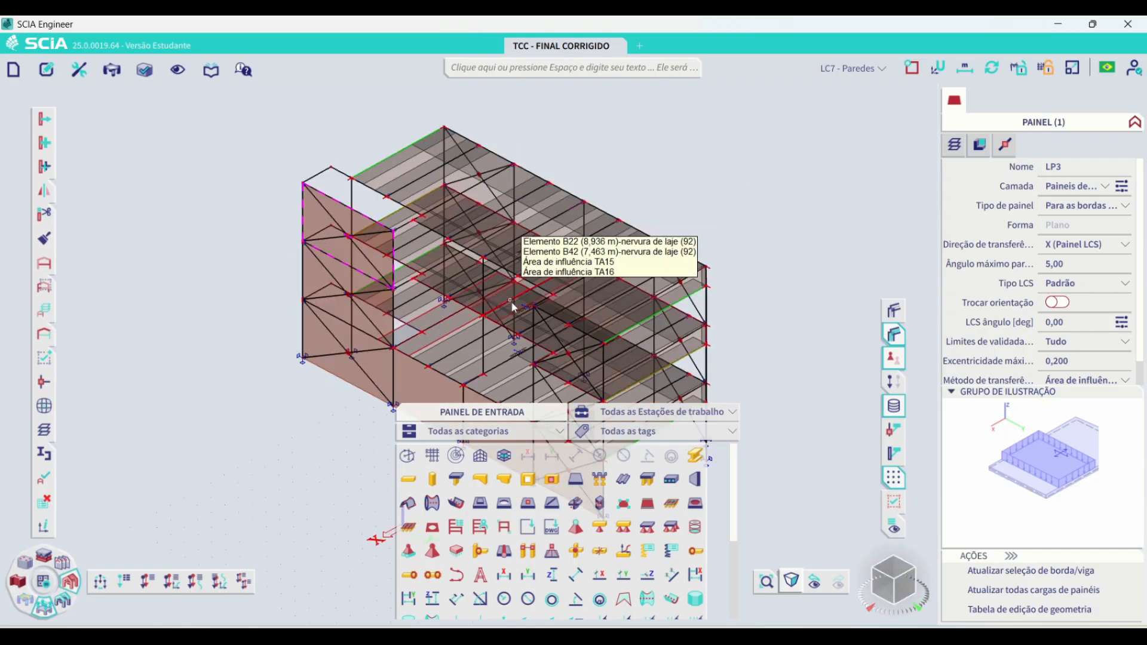
pyautogui.scroll(5, 513, 308)
pyautogui.scroll(-3, 513, 307)
pyautogui.click(647, 503)
pyautogui.click(719, 453)
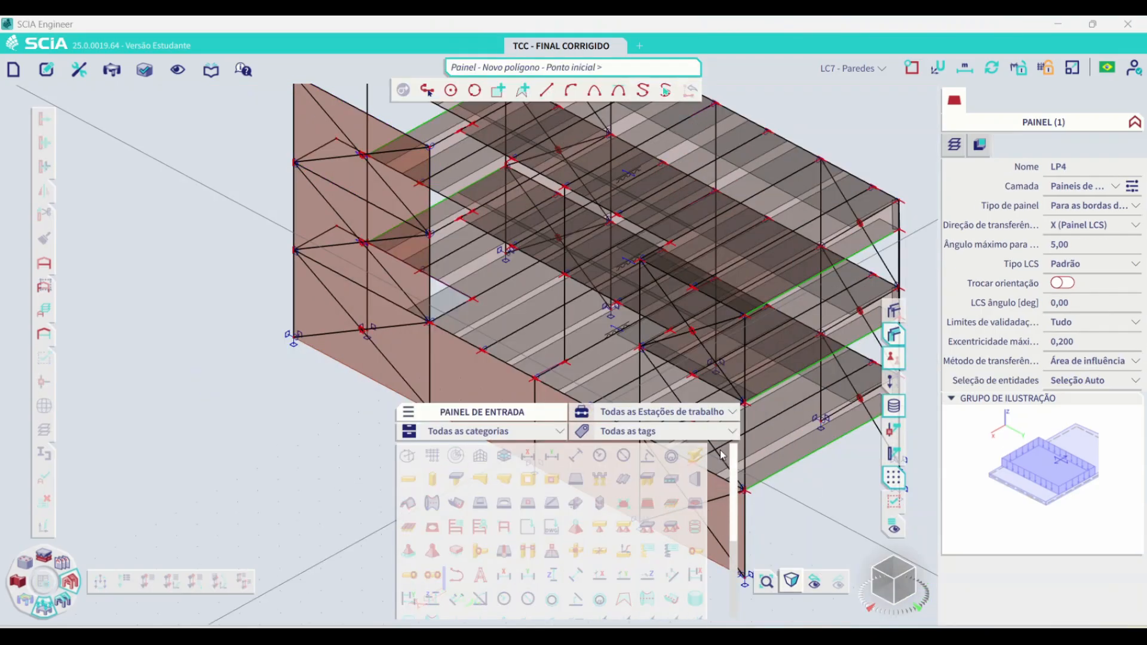
pyautogui.click(430, 321)
pyautogui.click(472, 299)
pyautogui.scroll(5, 465, 239)
pyautogui.click(488, 145)
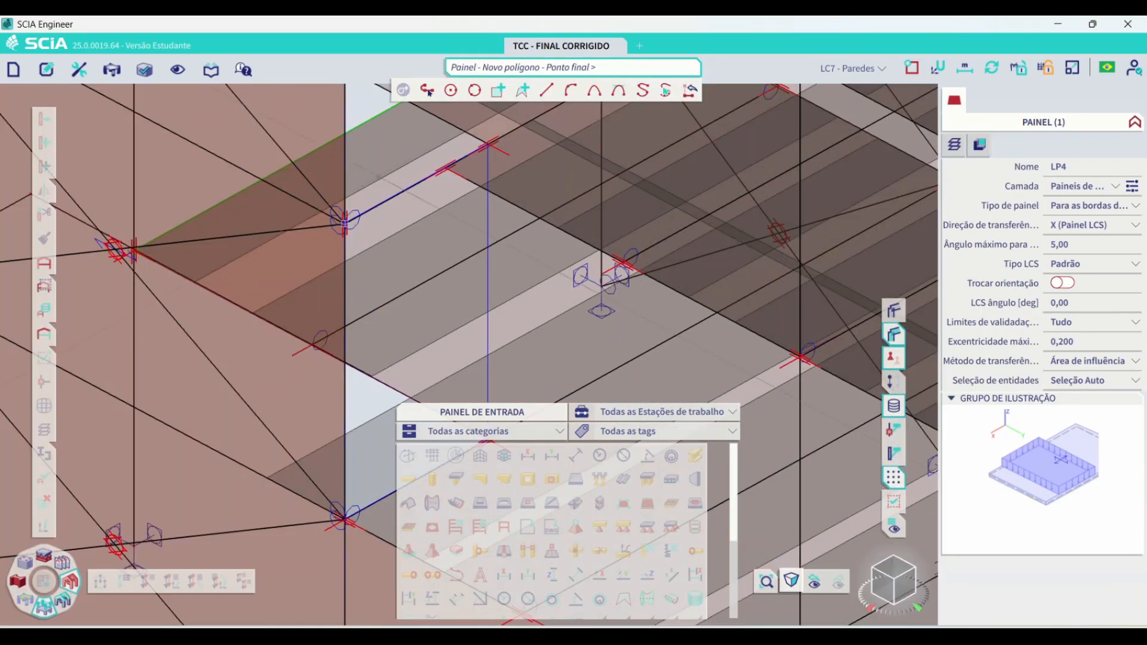
pyautogui.click(345, 223)
pyautogui.scroll(-8, 382, 155)
pyautogui.scroll(7, 385, 151)
pyautogui.press('Escape')
pyautogui.scroll(-3, 406, 312)
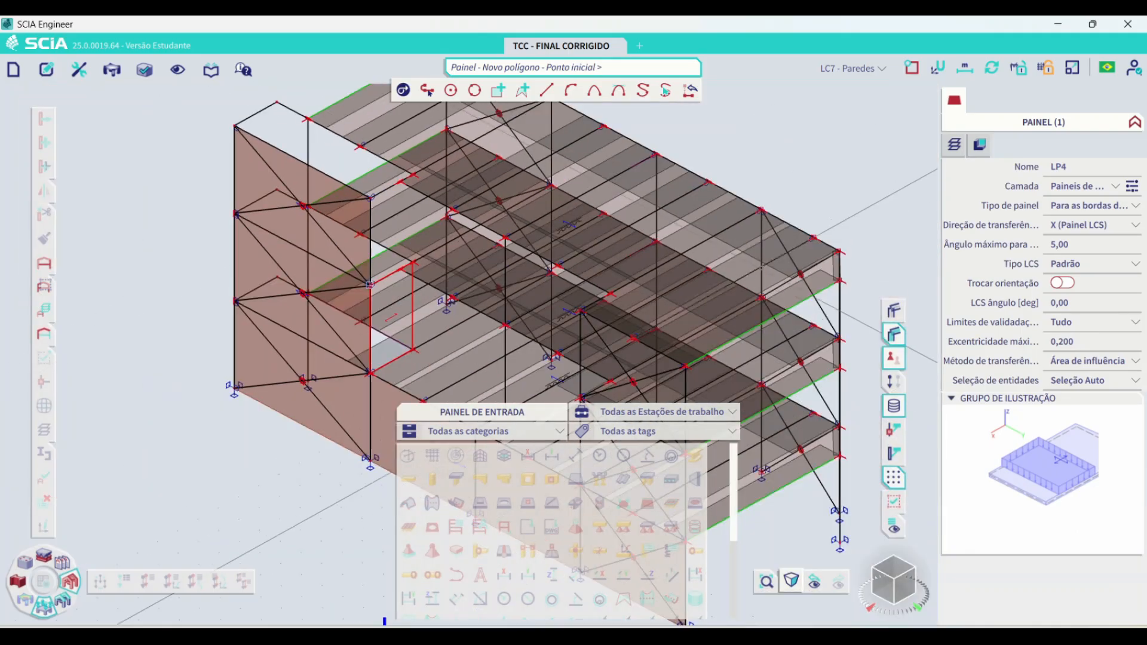
pyautogui.press('Escape')
# Check the return panel's outline against the member volumes, then delete the panel.
pyautogui.click(895, 309)
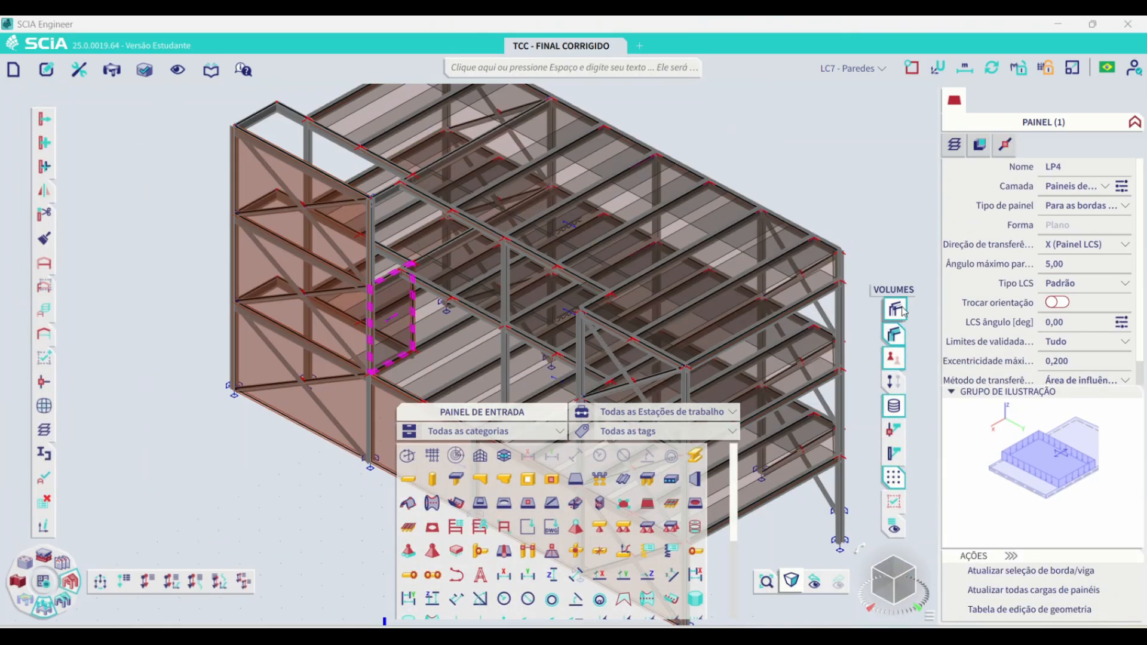
pyautogui.click(898, 309)
pyautogui.press('Escape')
pyautogui.scroll(6, 368, 327)
pyautogui.scroll(-4, 416, 277)
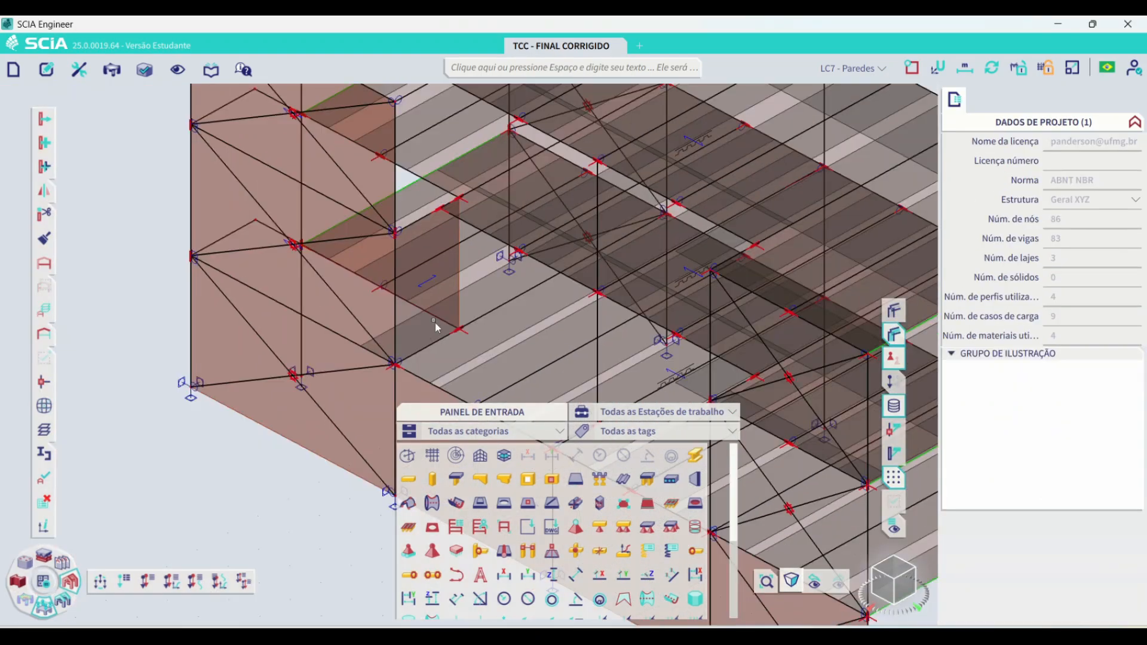
pyautogui.click(460, 283)
pyautogui.doubleClick(460, 285)
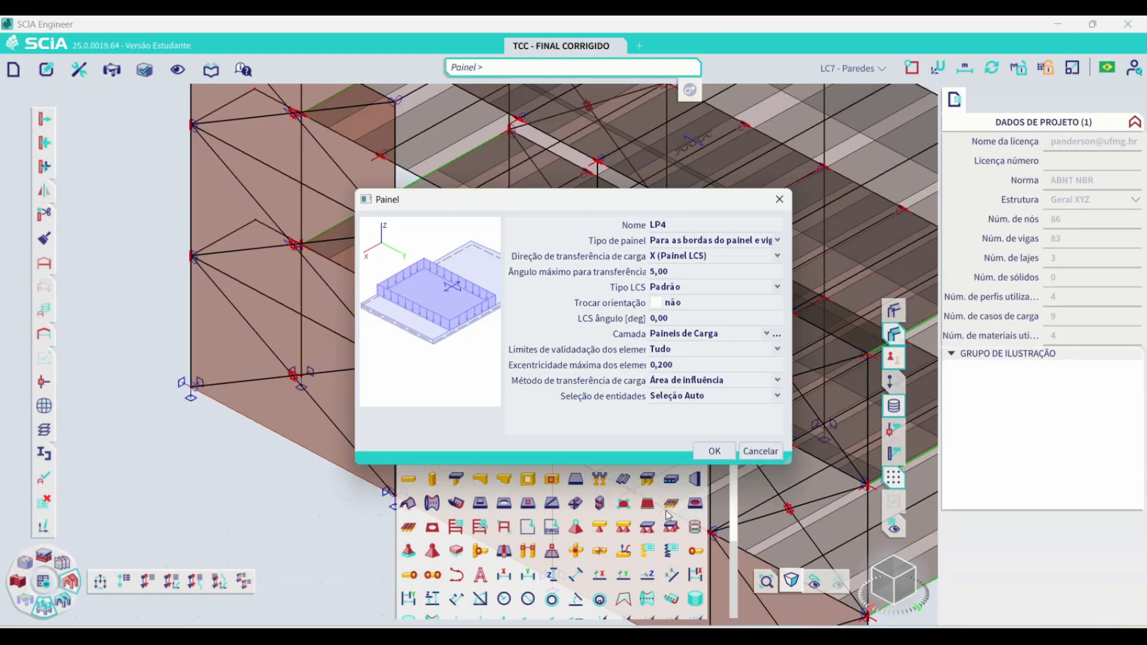
# Add load panels over the middle and top storeys of the setback return, load transfer direction X (Painel LCS).
pyautogui.click(713, 451)
pyautogui.click(395, 232)
pyautogui.click(440, 208)
pyautogui.scroll(4, 439, 339)
pyautogui.scroll(-4, 437, 347)
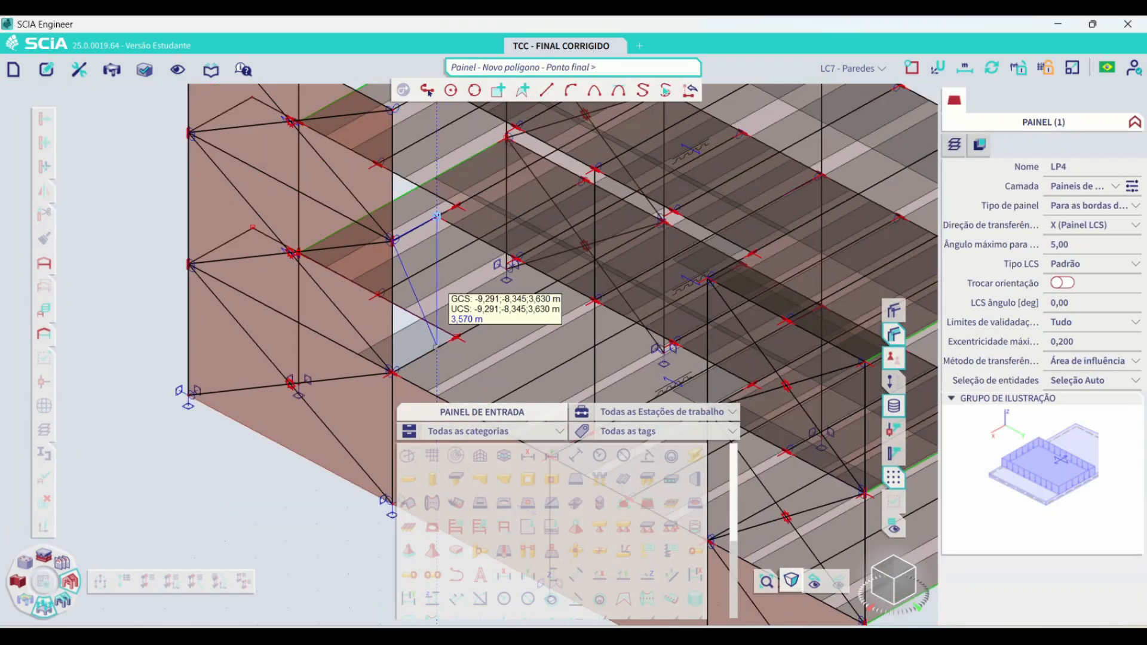
pyautogui.write('3,')
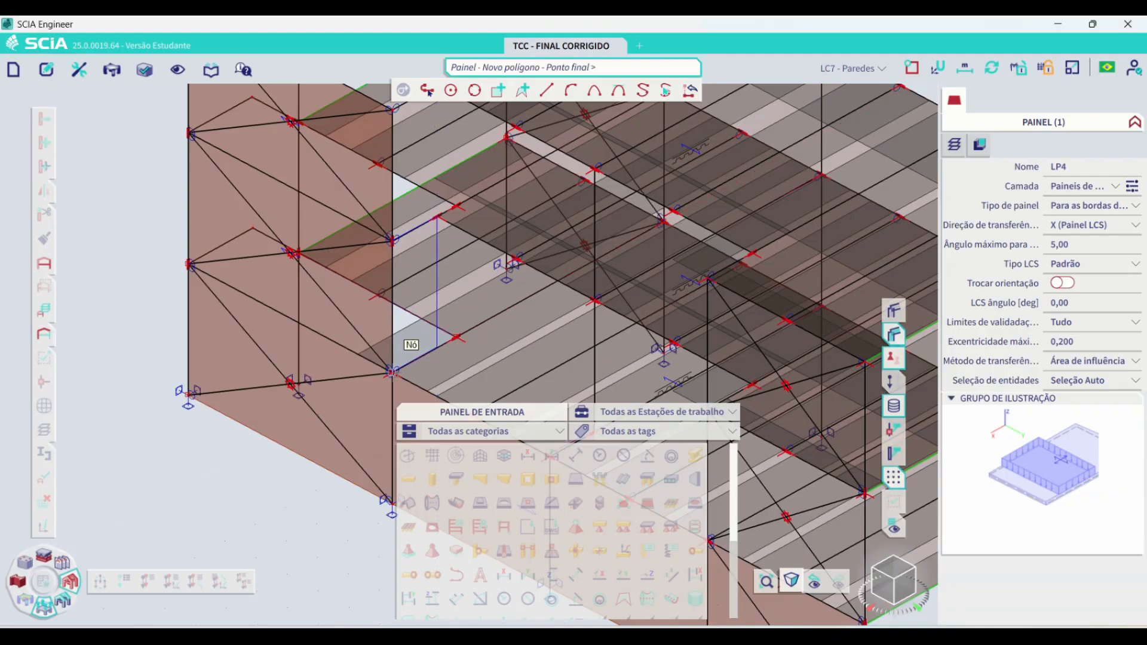
pyautogui.click(391, 372)
pyautogui.scroll(5, 434, 353)
pyautogui.press('Escape')
pyautogui.scroll(-4, 445, 343)
pyautogui.scroll(-5, 401, 336)
pyautogui.click(377, 290)
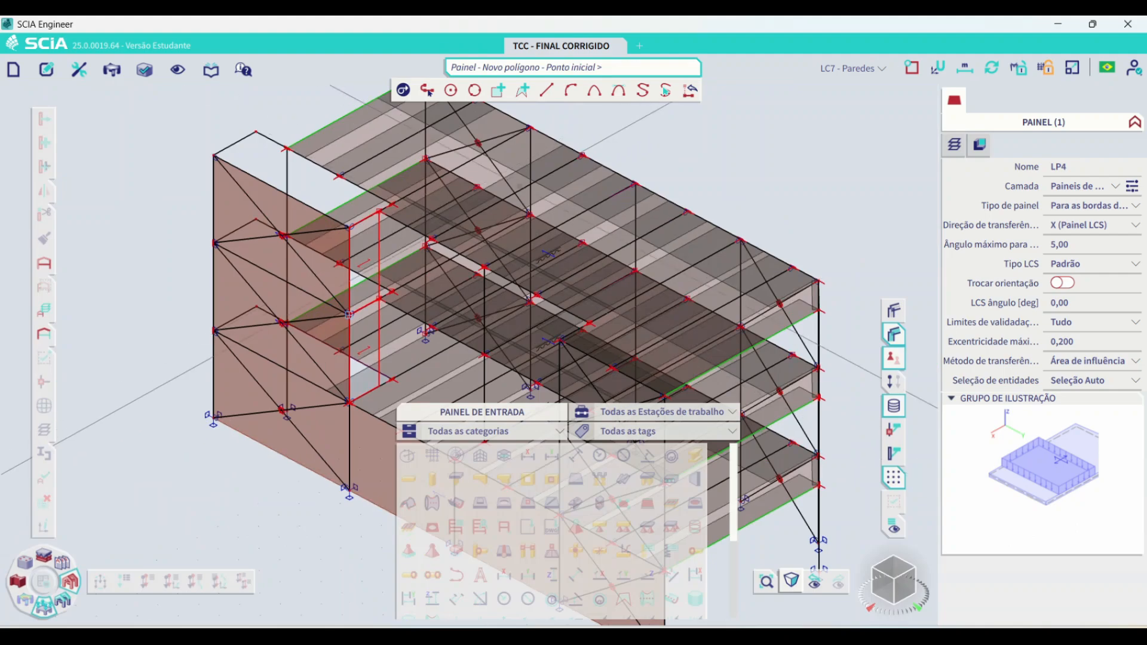
pyautogui.press('Escape')
# Add a load panel, load transfer direction X (Painel LCS), over the top storey of the recessed long facade.
pyautogui.moveTo(682, 159); pyautogui.dragTo(691, 227, button='right')
pyautogui.click(647, 503)
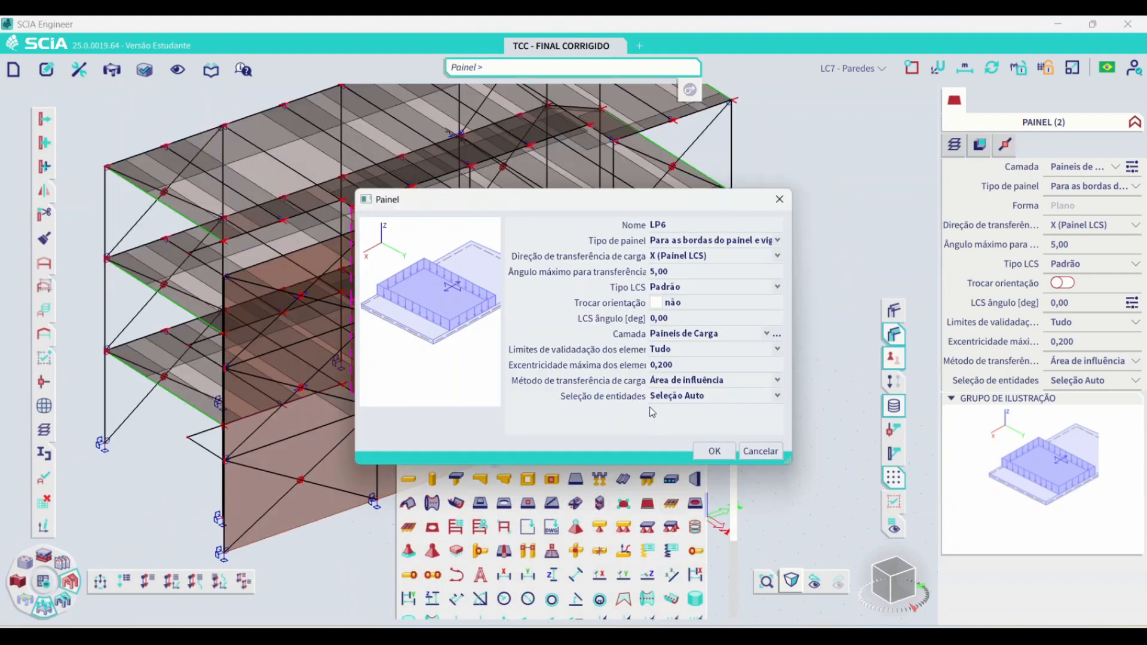
pyautogui.press('Return')
pyautogui.click(587, 124)
pyautogui.scroll(3, 547, 128)
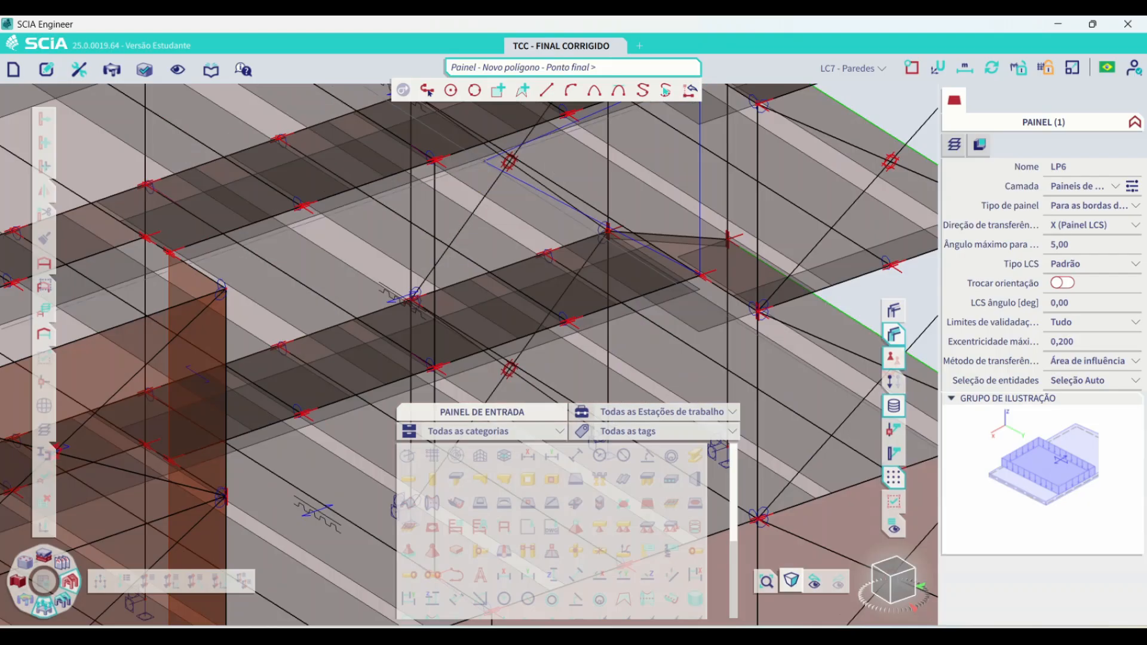
pyautogui.scroll(-5, 547, 179)
pyautogui.moveTo(561, 418); pyautogui.dragTo(499, 443, button='right')
pyautogui.scroll(4, 476, 200)
pyautogui.click(317, 198)
pyautogui.click(317, 343)
pyautogui.scroll(-3, 347, 313)
pyautogui.press('Escape')
pyautogui.scroll(3, 627, 251)
pyautogui.moveTo(597, 269); pyautogui.dragTo(355, 261, button='right')
pyautogui.click(332, 349)
pyautogui.scroll(-8, 332, 346)
pyautogui.keyDown('ctrl'); pyautogui.moveTo(420, 294); pyautogui.dragTo(490, 290, button='right'); pyautogui.keyUp('ctrl')
pyautogui.scroll(8, 389, 222)
pyautogui.scroll(-3, 419, 230)
pyautogui.scroll(2, 460, 269)
pyautogui.press('Escape')
pyautogui.click(580, 349)
pyautogui.scroll(-5, 579, 350)
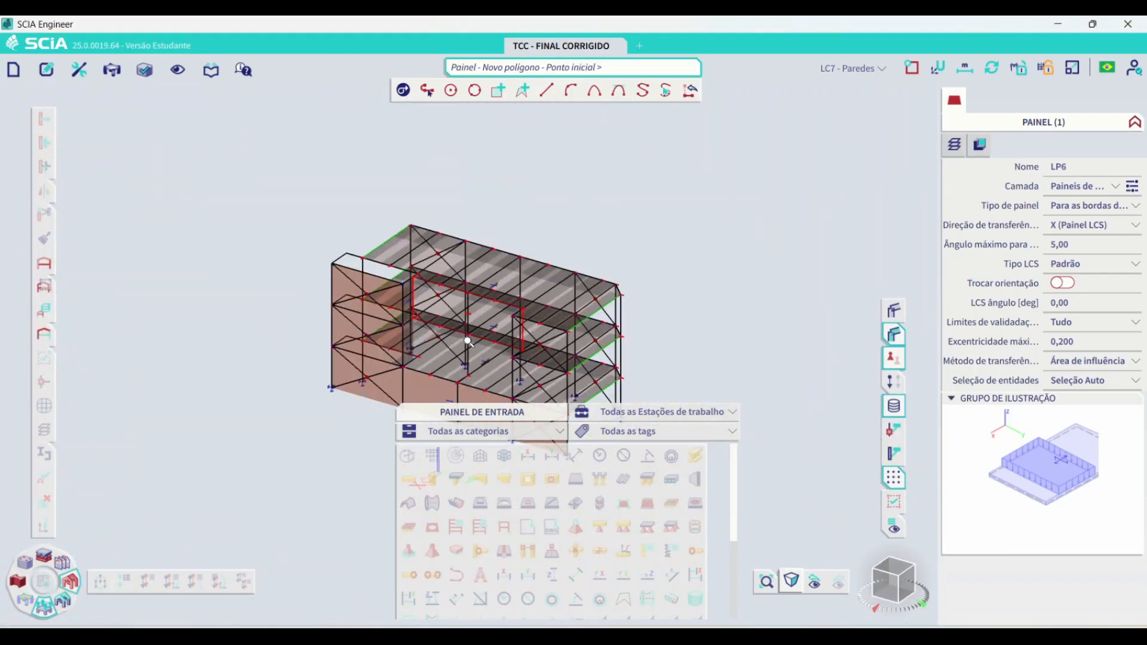
pyautogui.scroll(5, 537, 298)
# Add a load panel over the middle storey of the recessed long facade, declining the repair of the last curve.
pyautogui.press('Return')
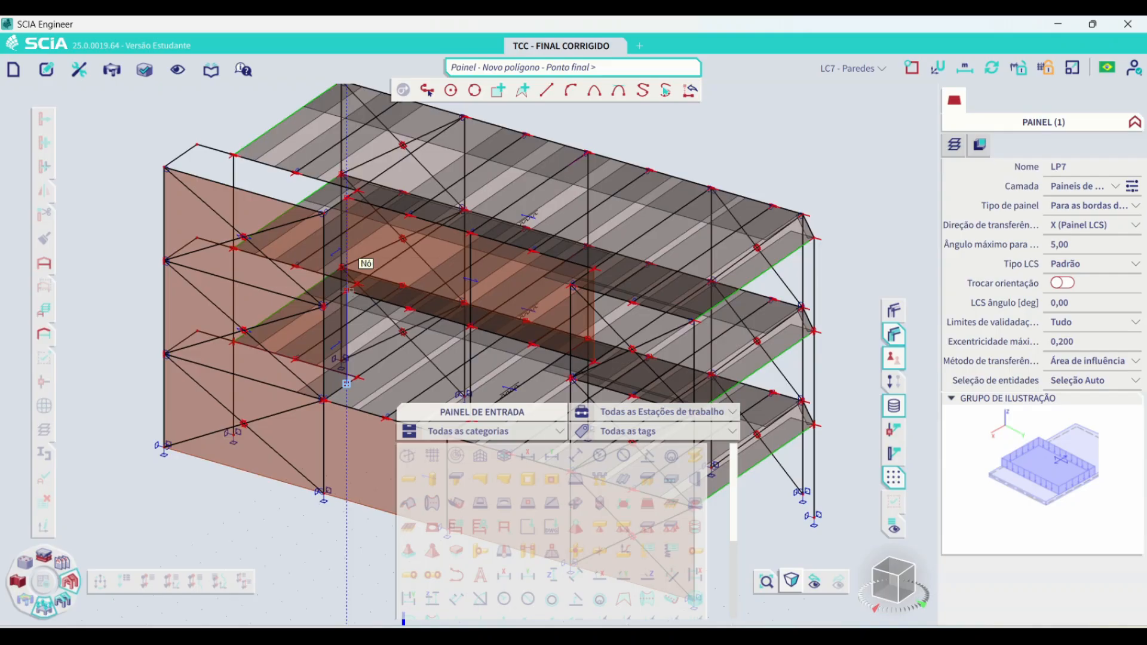
pyautogui.scroll(-3, 350, 290)
pyautogui.scroll(8, 418, 322)
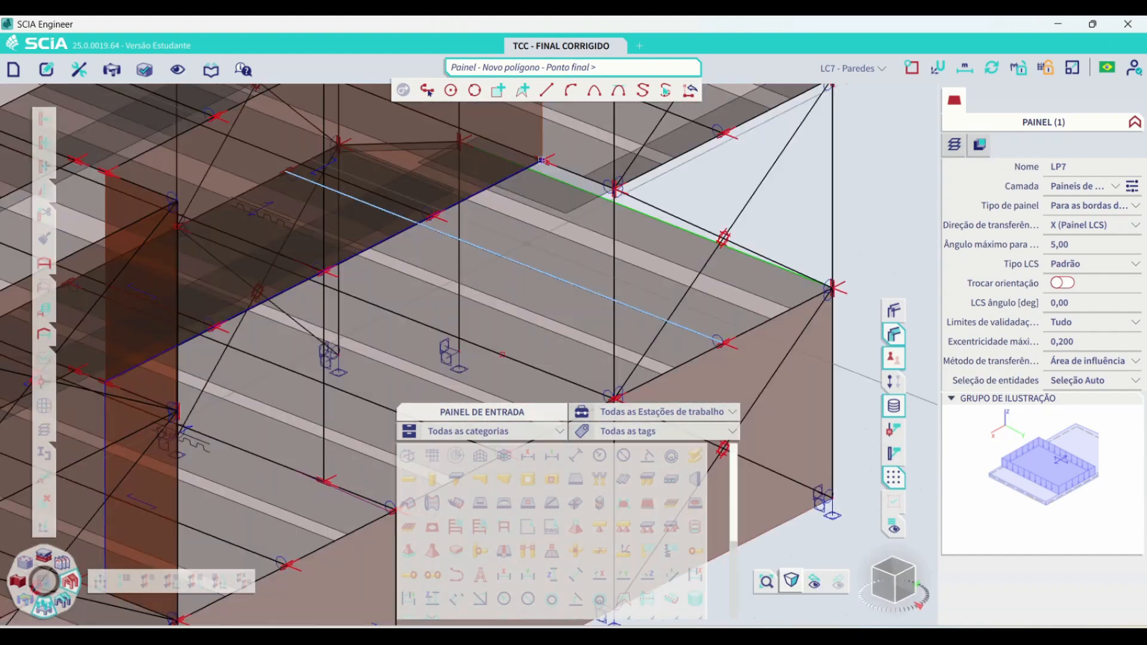
pyautogui.click(542, 371)
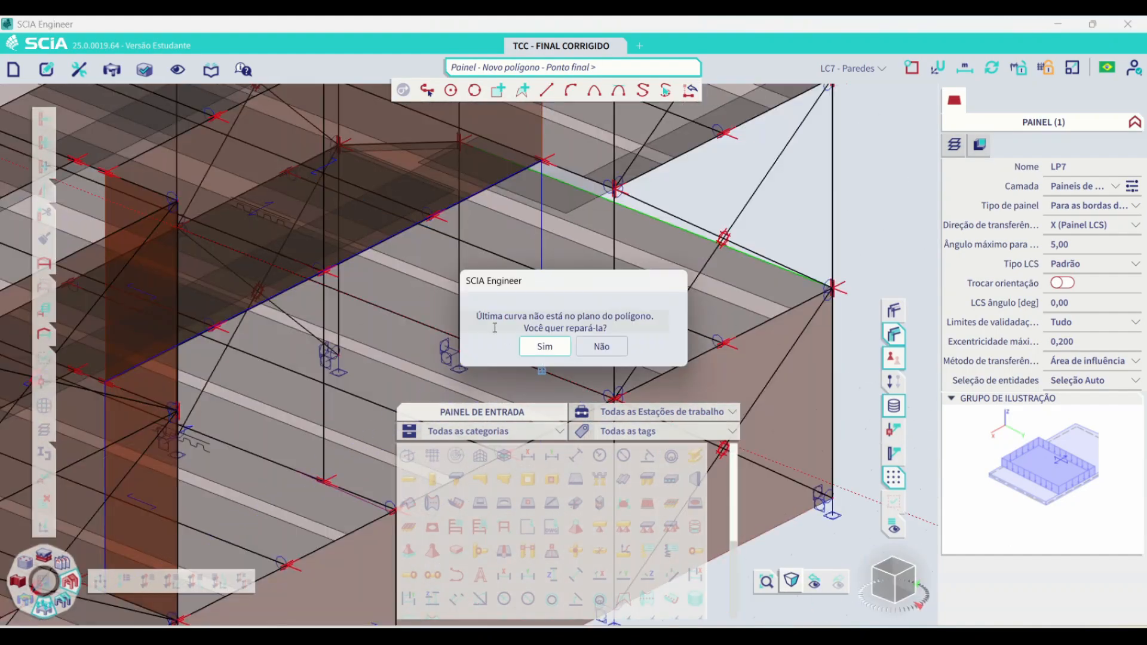
pyautogui.click(600, 347)
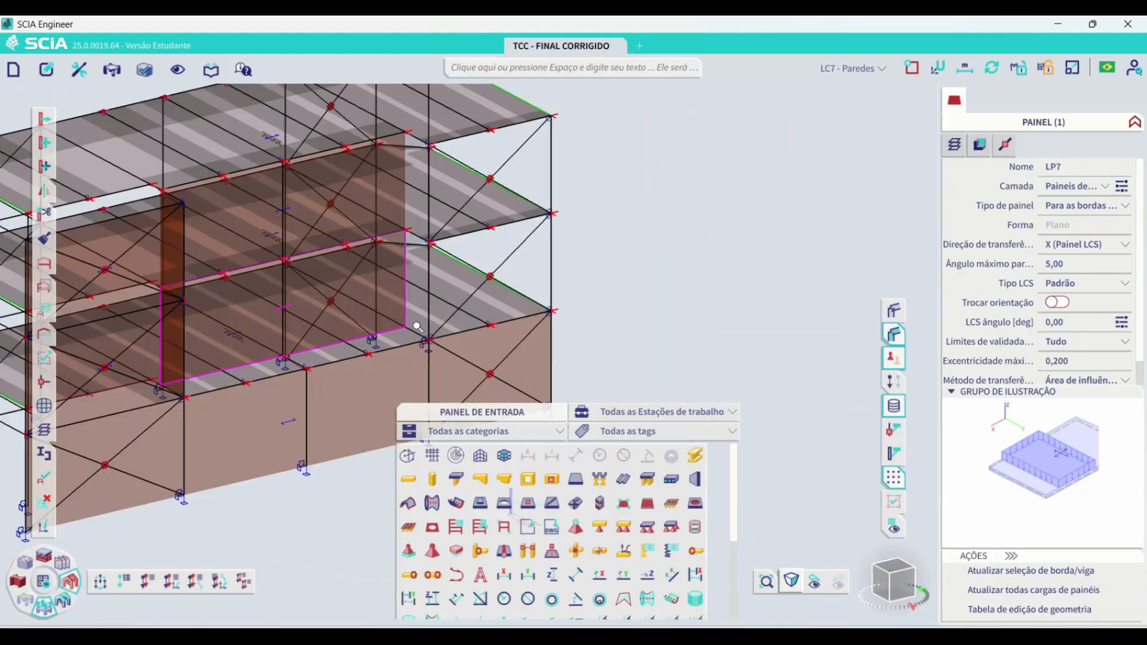
# Try to outline a load panel over the setback return at the far end of the recessed facade.
pyautogui.moveTo(446, 184); pyautogui.dragTo(455, 190, button='middle')
pyautogui.click(647, 503)
pyautogui.click(719, 451)
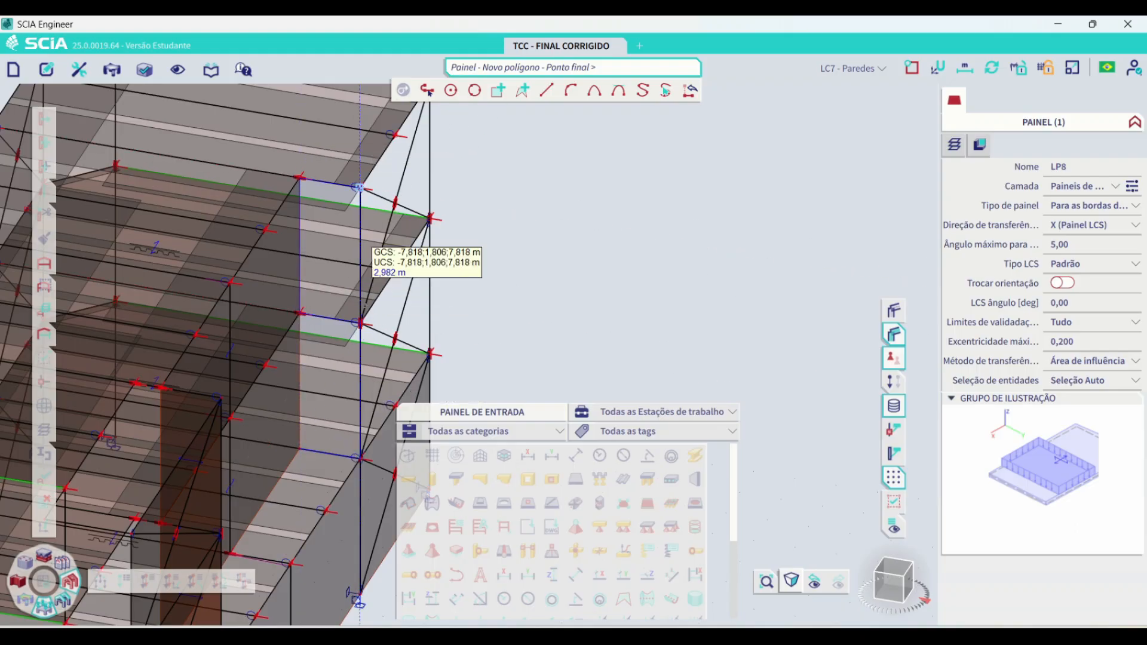
pyautogui.click(360, 323)
pyautogui.click(560, 346)
pyautogui.click(601, 346)
# Add load panels over the top and middle storeys of the return at the recessed facade's far end.
pyautogui.click(647, 503)
pyautogui.click(719, 450)
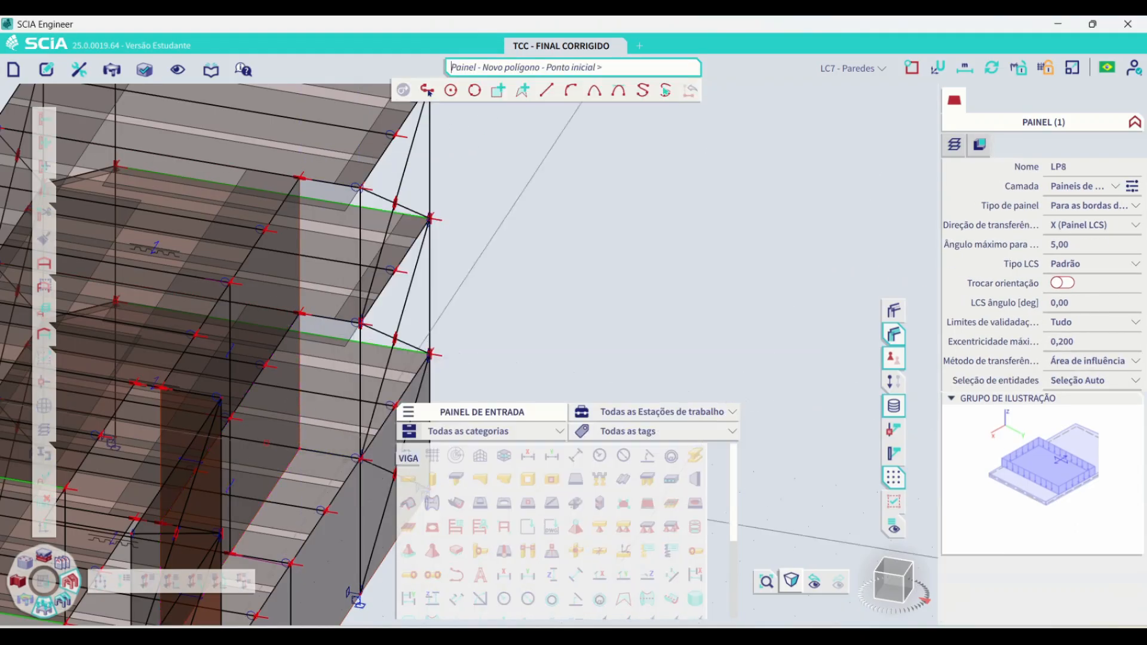
pyautogui.click(300, 178)
pyautogui.click(300, 312)
pyautogui.click(360, 323)
pyautogui.scroll(-5, 410, 299)
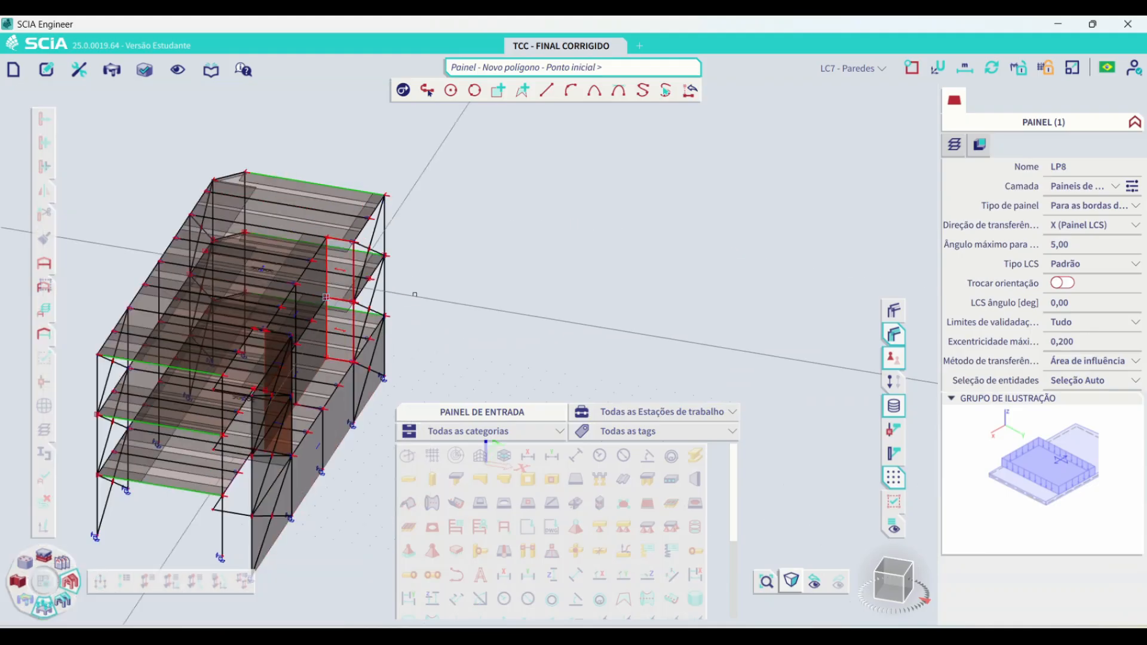
pyautogui.moveTo(410, 299); pyautogui.dragTo(382, 297, button='middle')
# Add load panels over the middle and top storeys of the long facade's far end bay.
pyautogui.scroll(4, 383, 297)
pyautogui.click(335, 324)
pyautogui.scroll(1, 475, 254)
pyautogui.click(310, 466)
pyautogui.click(310, 337)
pyautogui.scroll(6, 318, 333)
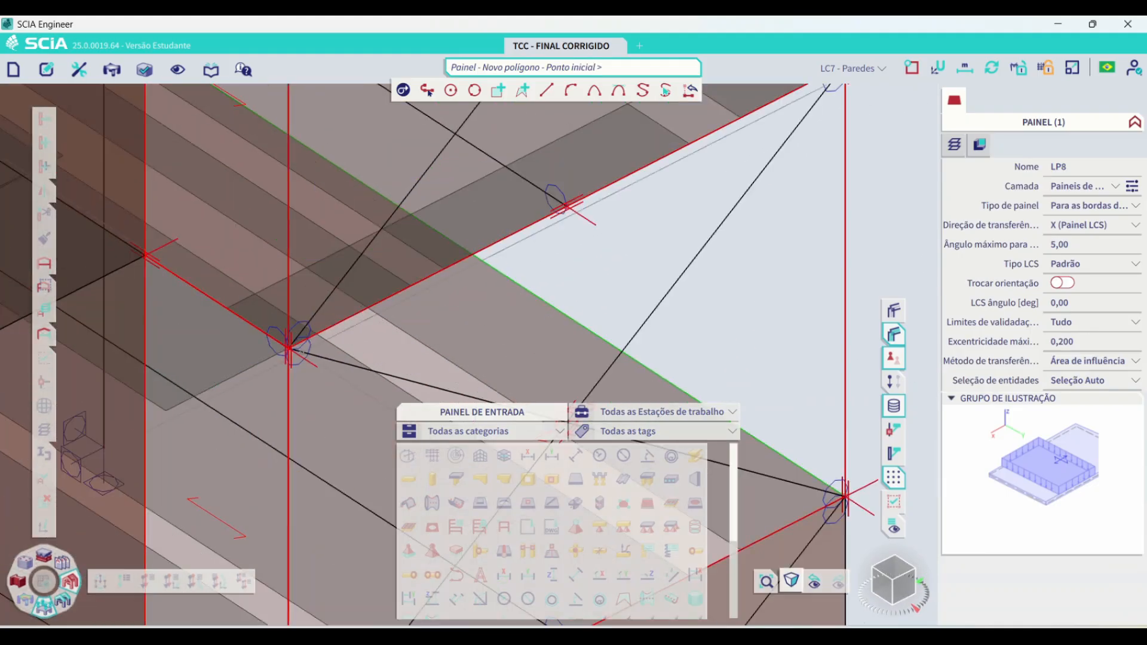
pyautogui.click(290, 346)
pyautogui.scroll(-4, 316, 380)
pyautogui.click(305, 176)
pyautogui.moveTo(550, 220); pyautogui.dragTo(323, 418, button='middle')
pyautogui.click(430, 135)
# Add a load panel over the ground storey of the adjoining short end facade.
pyautogui.scroll(4, 322, 418)
pyautogui.click(148, 368)
pyautogui.click(361, 332)
pyautogui.click(361, 409)
pyautogui.click(147, 443)
pyautogui.press('Escape')
pyautogui.press('Escape')
# Start another load panel with the same settings and cover the middle and top storeys of the short end facade.
pyautogui.click(647, 503)
pyautogui.press('Return')
pyautogui.click(147, 368)
pyautogui.click(147, 290)
pyautogui.click(147, 292)
pyautogui.click(148, 214)
pyautogui.click(361, 178)
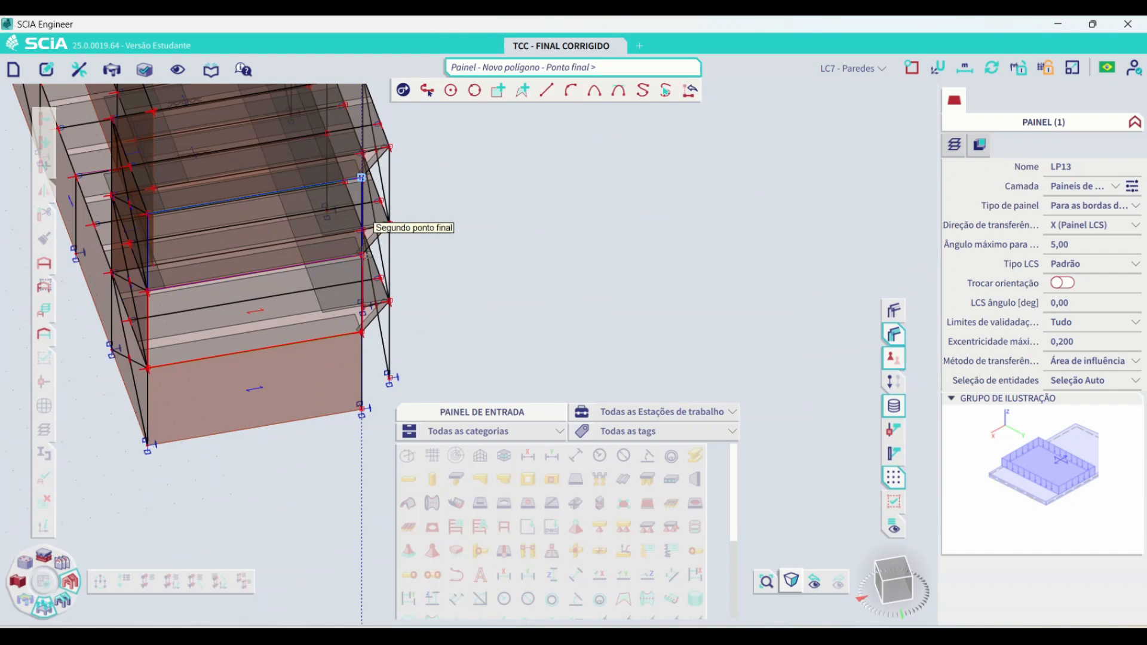
pyautogui.click(361, 254)
pyautogui.press('Escape')
# Add load panels over all three storeys of the narrow corner face between the short end and rear facades.
pyautogui.moveTo(361, 255); pyautogui.dragTo(311, 358, button='middle')
pyautogui.click(278, 375)
pyautogui.click(332, 377)
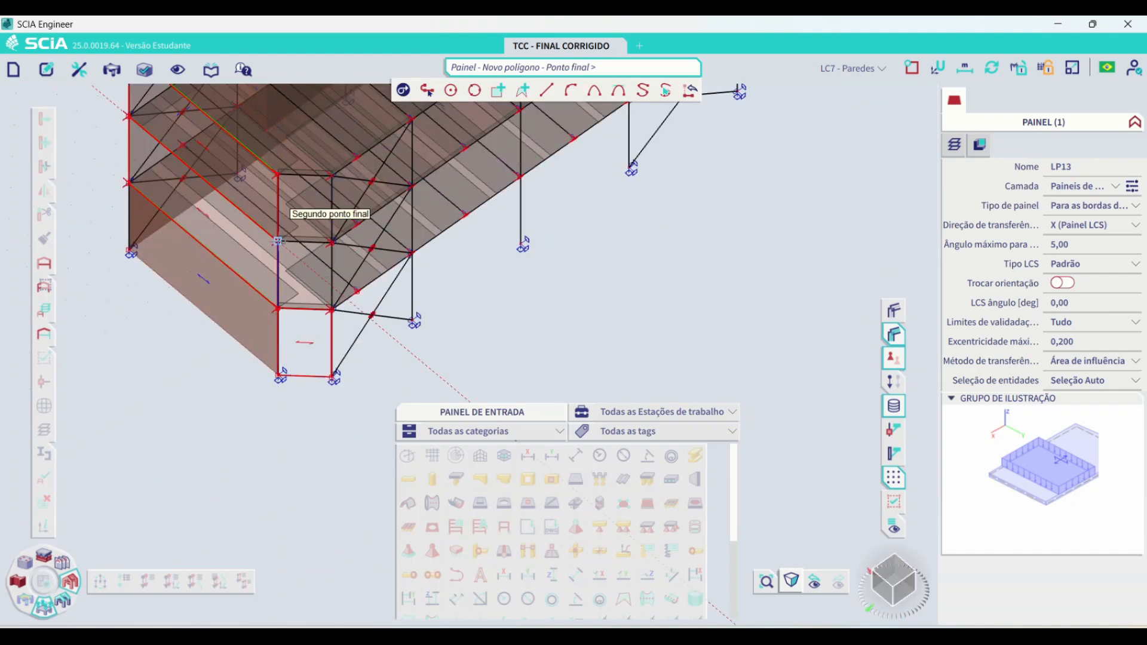
pyautogui.scroll(-2, 332, 377)
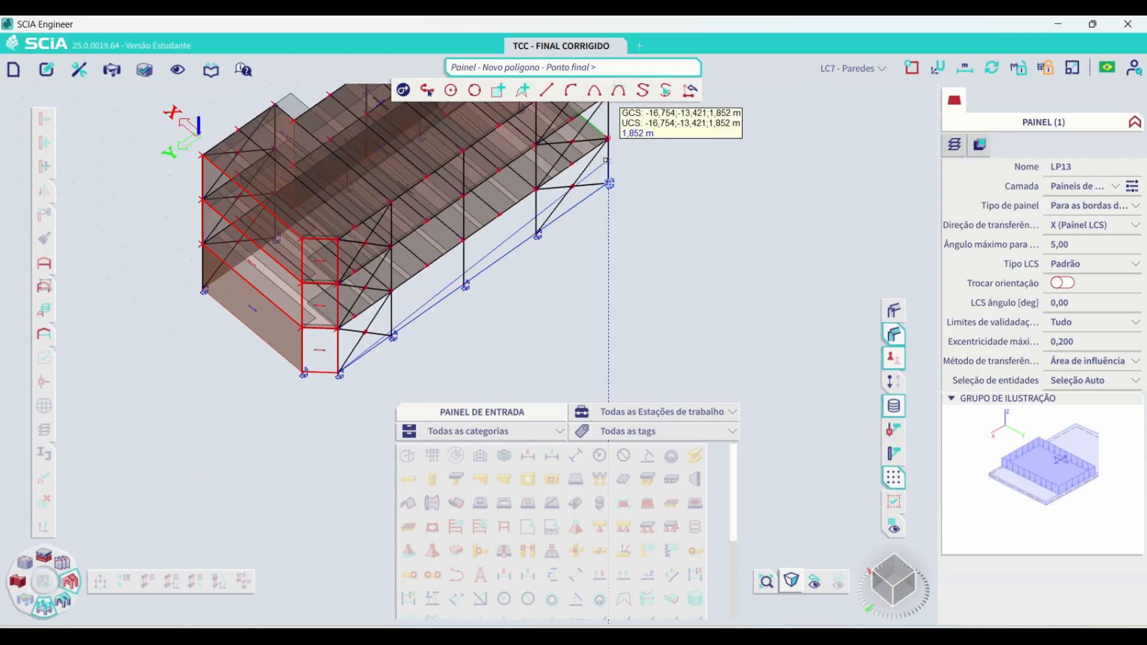
# Add load panels over the ground, middle and top storeys of the rear long facade.
pyautogui.press('Escape')
pyautogui.moveTo(448, 305); pyautogui.dragTo(309, 329, button='middle')
pyautogui.click(640, 173)
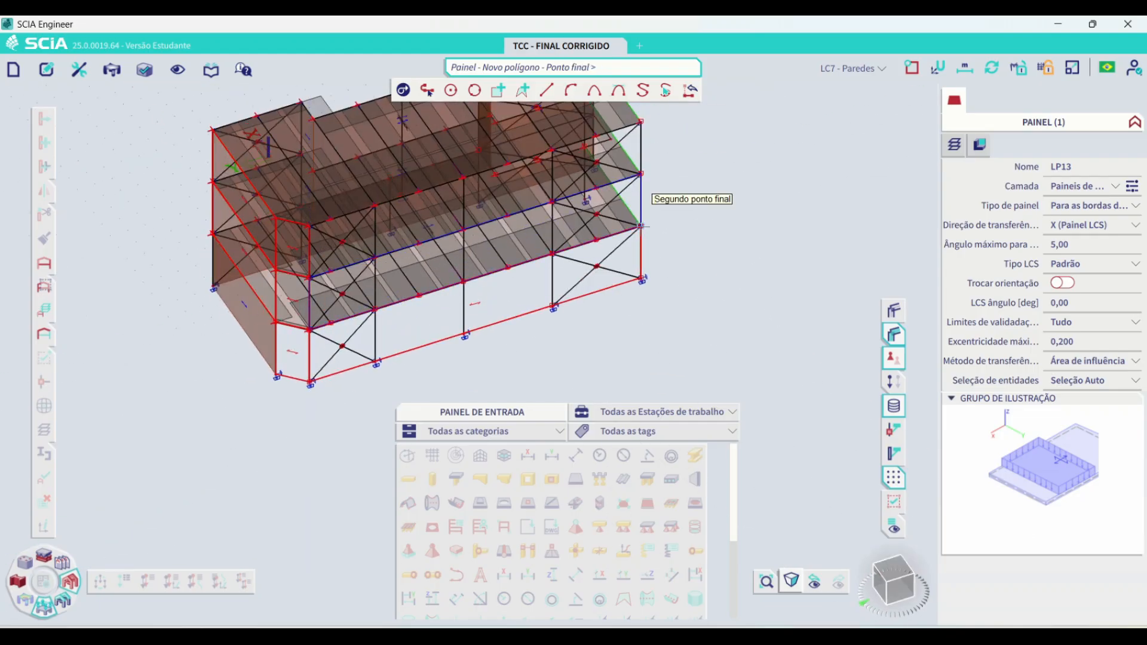
pyautogui.click(640, 122)
pyautogui.click(308, 226)
pyautogui.press('Escape')
# Add a load panel over the ground storey of the opposite short end facade.
pyautogui.scroll(-4, 309, 225)
pyautogui.moveTo(309, 225); pyautogui.dragTo(563, 279, button='middle')
pyautogui.scroll(8, 370, 275)
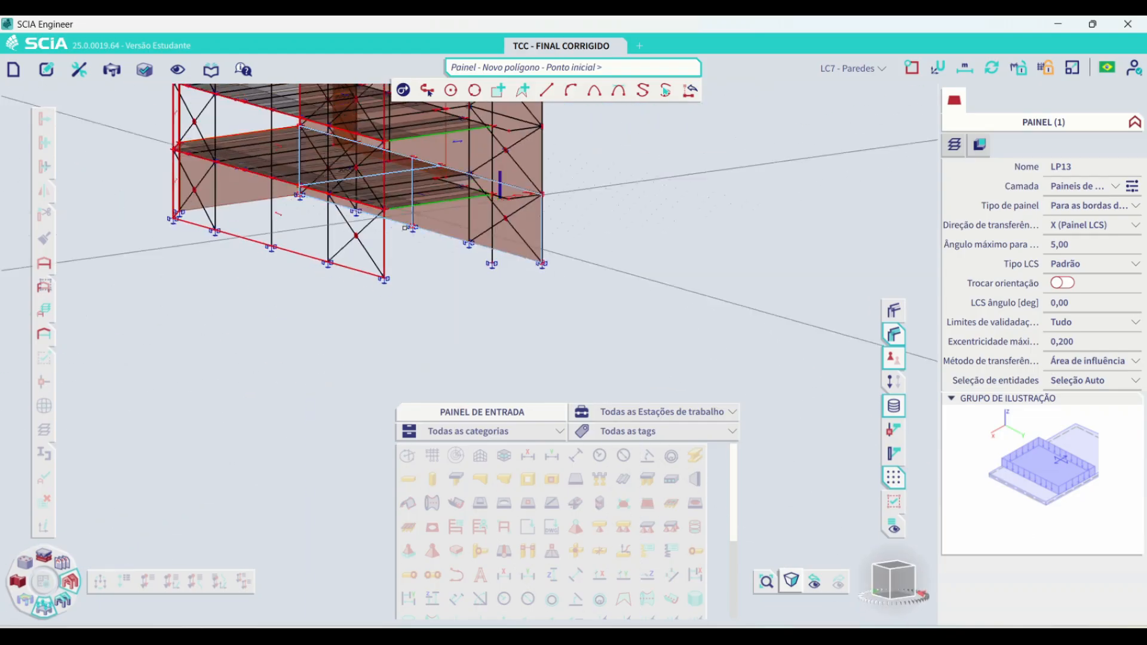
pyautogui.click(146, 269)
pyautogui.click(432, 356)
pyautogui.click(147, 399)
pyautogui.click(147, 269)
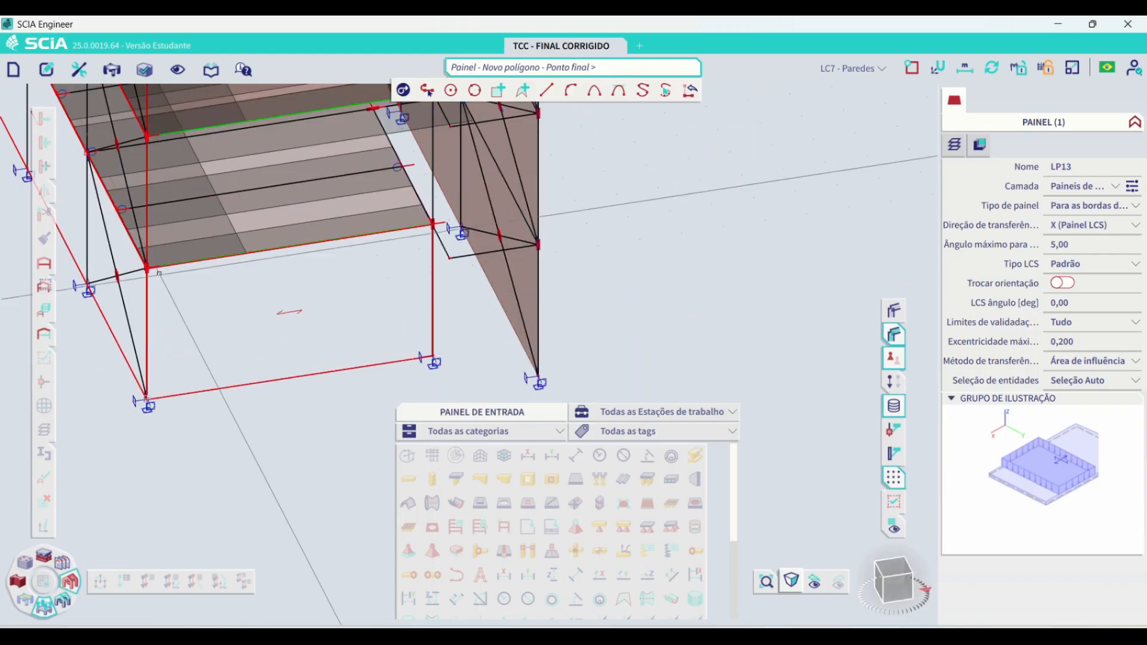
pyautogui.scroll(4, 144, 267)
pyautogui.scroll(-4, 211, 356)
# Add load panels over the middle and top storeys of the opposite short end facade.
pyautogui.press('Escape')
pyautogui.moveTo(472, 190); pyautogui.dragTo(546, 318, button='middle')
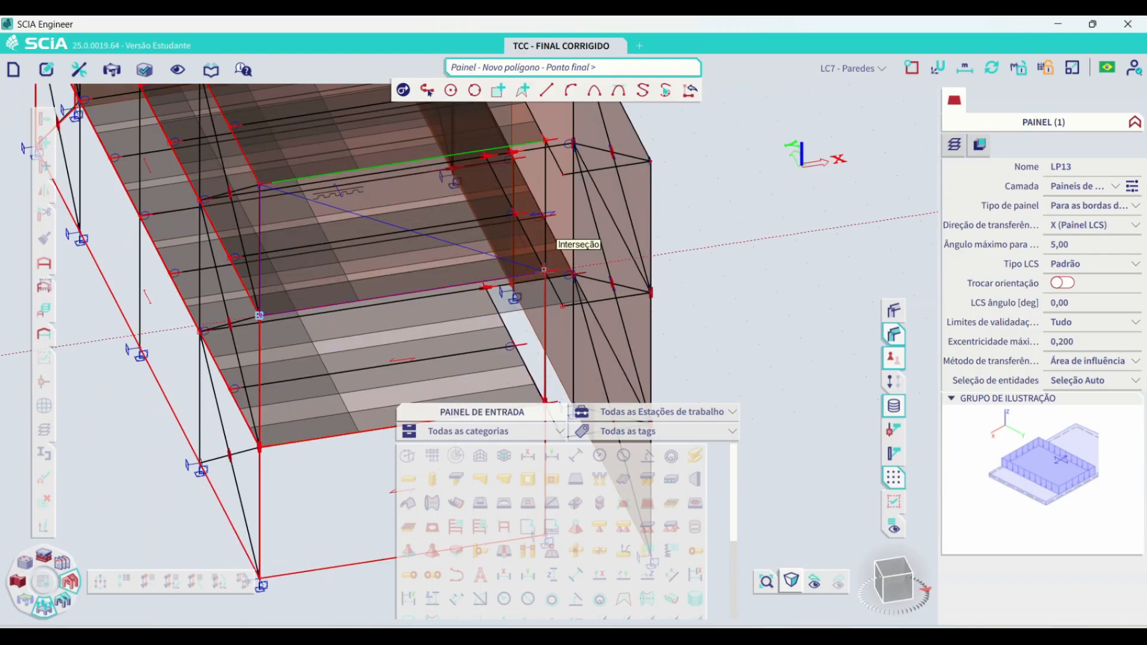
pyautogui.click(543, 270)
pyautogui.click(545, 141)
pyautogui.press('Escape')
pyautogui.scroll(-6, 588, 260)
pyautogui.press('Escape')
pyautogui.scroll(6, 661, 228)
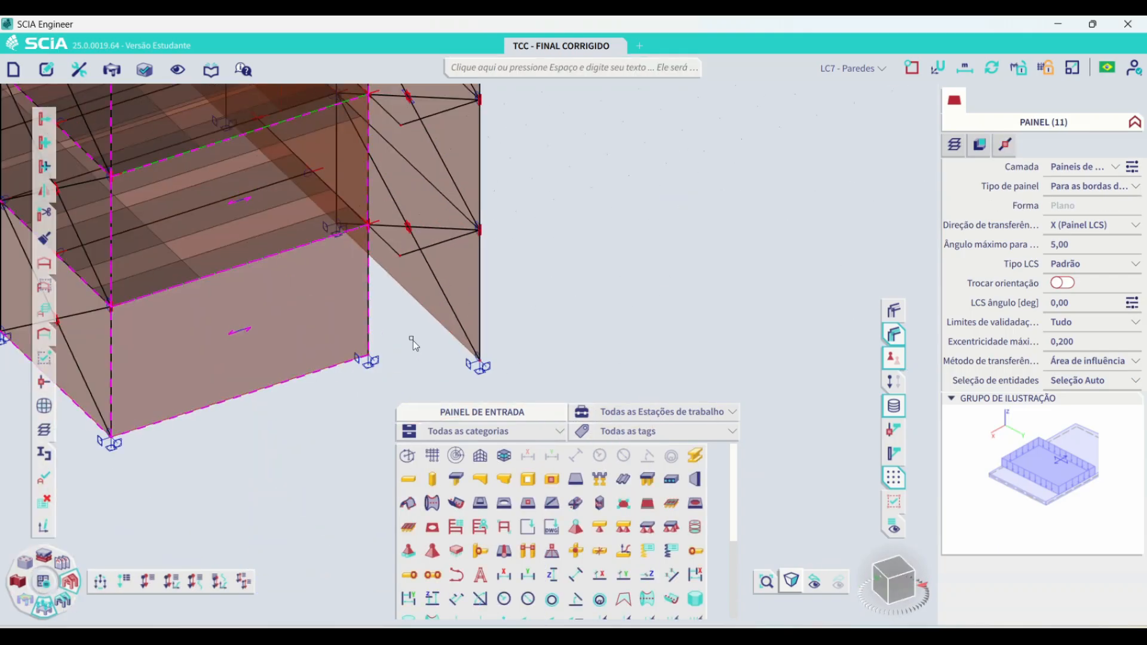
# Draw a vertical reference polyline about 11.3 m long down through the outer corner of the projecting frame beside the braced bay.
pyautogui.scroll(-5, 411, 339)
pyautogui.click(526, 69)
pyautogui.click(486, 215)
pyautogui.press('Return')
pyautogui.click(406, 185)
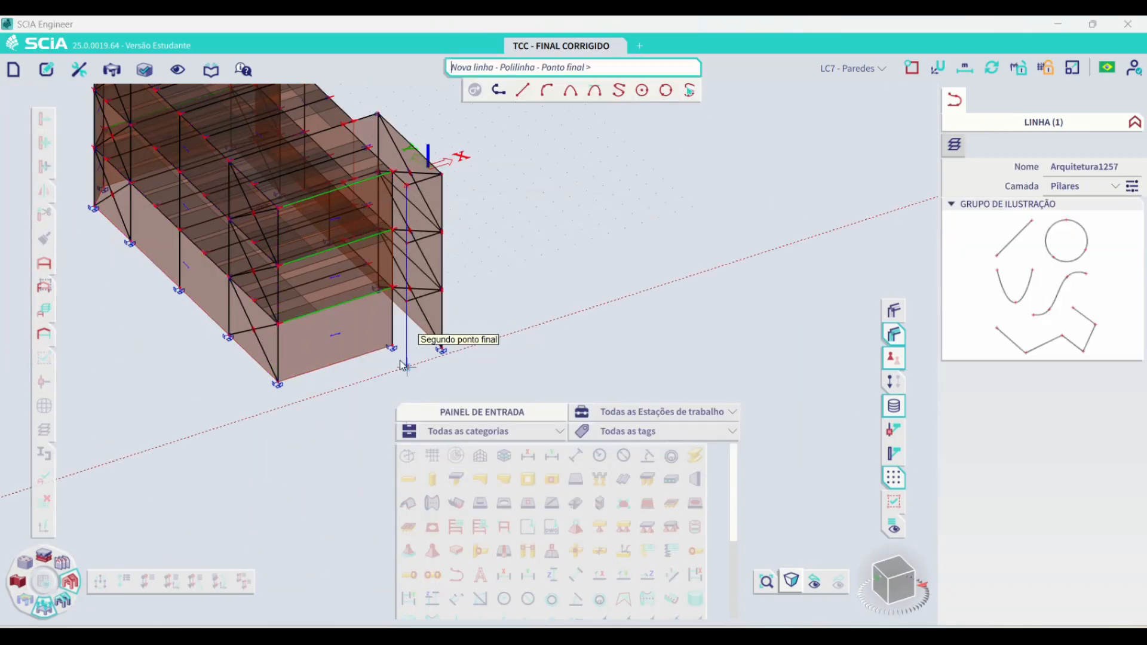
pyautogui.click(407, 366)
pyautogui.scroll(4, 391, 362)
pyautogui.scroll(-4, 430, 264)
pyautogui.scroll(8, 436, 122)
pyautogui.scroll(-7, 310, 113)
pyautogui.scroll(6, 329, 406)
pyautogui.scroll(-5, 293, 329)
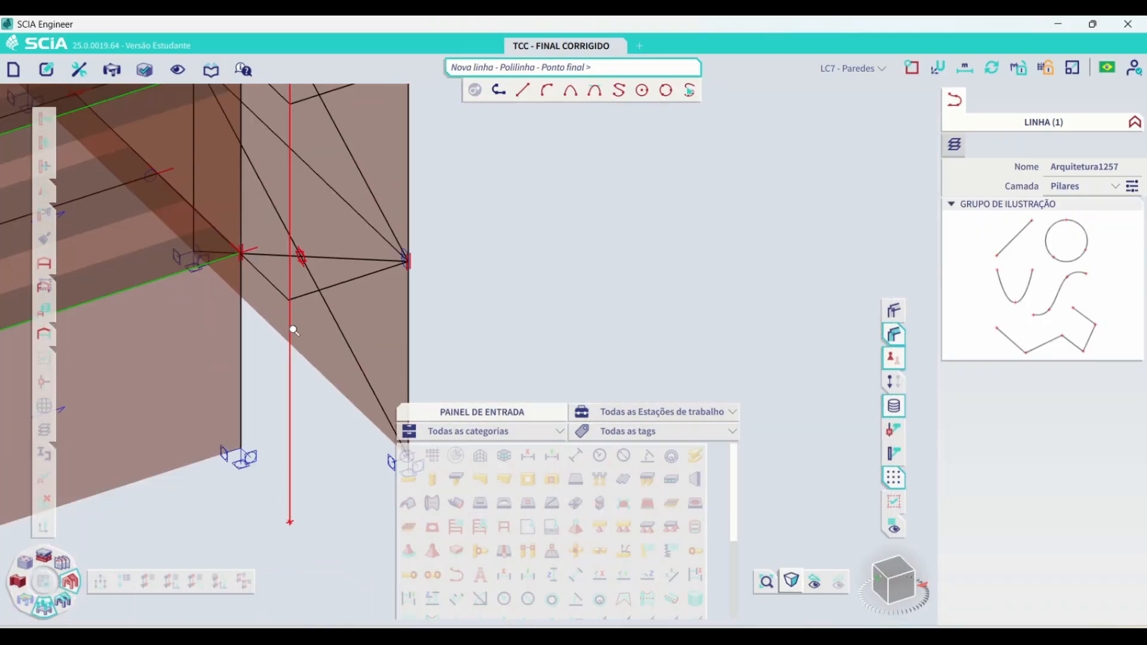
pyautogui.scroll(-3, 293, 330)
pyautogui.press('Escape')
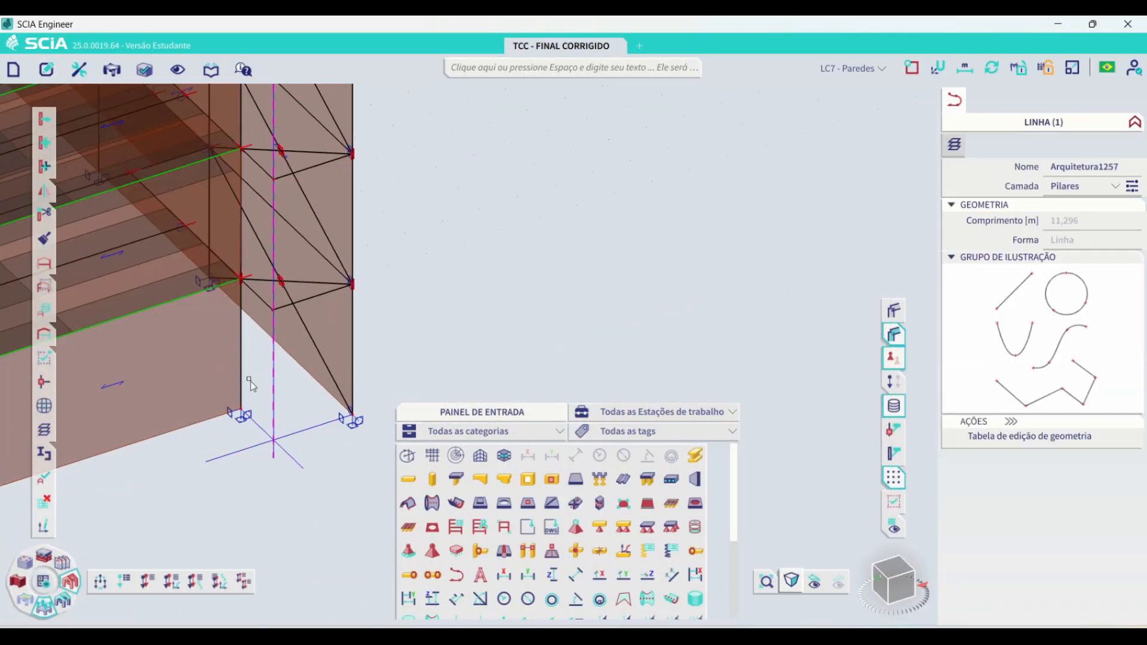
# Delete the vertical reference line and add a load panel over the ground storey of the projecting frame's outer face.
pyautogui.press('Delete')
pyautogui.press('Return')
pyautogui.click(647, 503)
pyautogui.press('Return')
pyautogui.click(272, 310)
pyautogui.click(353, 284)
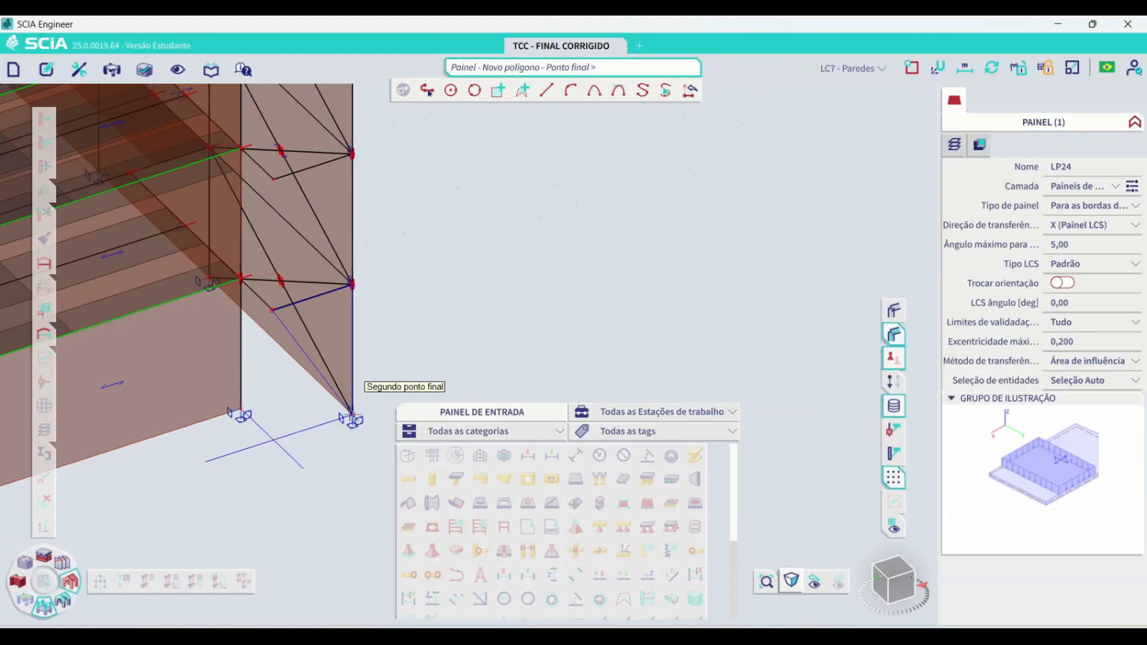
pyautogui.click(353, 414)
pyautogui.scroll(3, 272, 439)
pyautogui.click(274, 440)
# Add load panels over the middle and top storeys of the projecting frame's outer face.
pyautogui.scroll(-4, 285, 344)
pyautogui.click(282, 287)
pyautogui.click(334, 270)
pyautogui.moveTo(334, 269); pyautogui.dragTo(331, 390, button='middle')
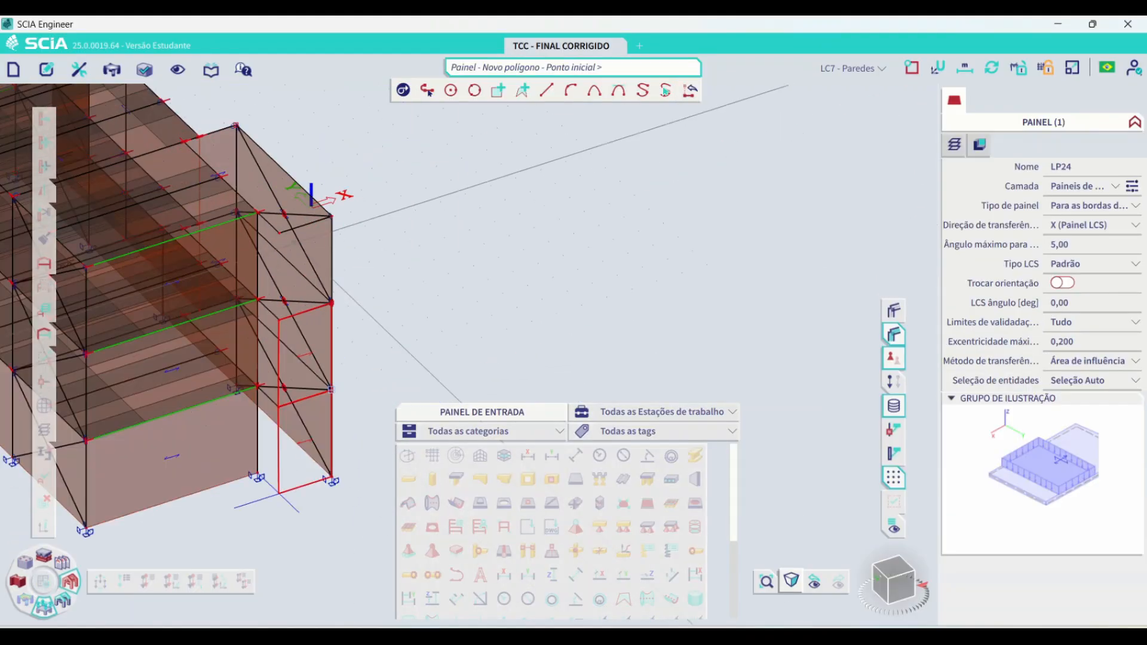
pyautogui.scroll(3, 332, 303)
pyautogui.scroll(-2, 312, 339)
# Try to draw a load panel on the narrow side face of the projecting frame, accepting the out-of-plane curve repair.
pyautogui.click(345, 210)
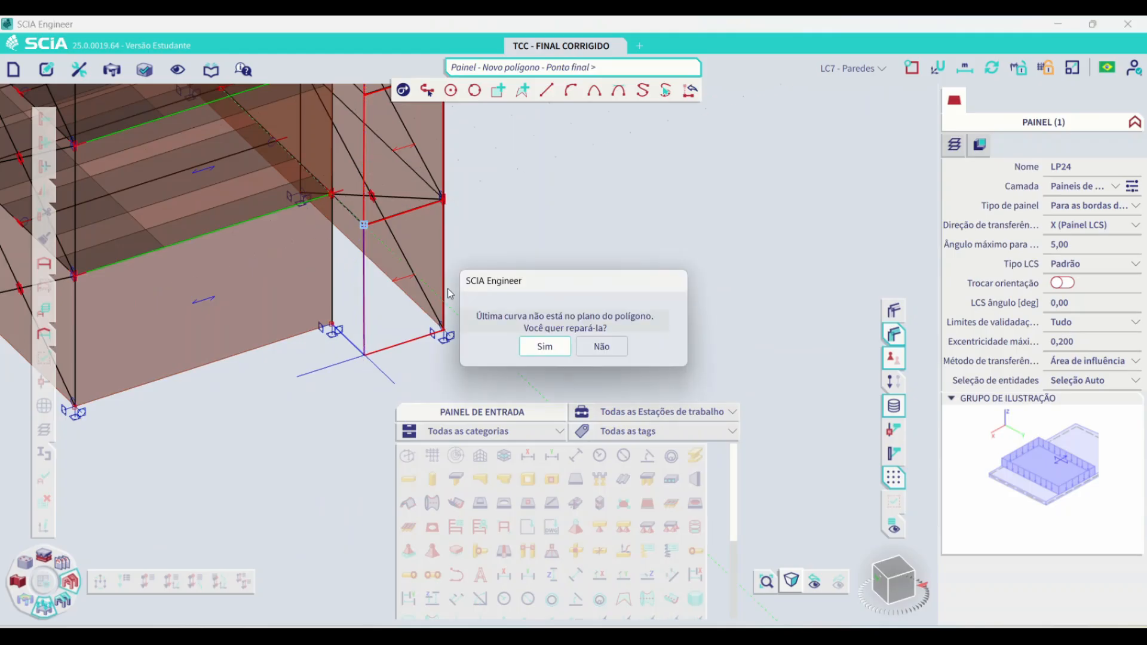
pyautogui.click(554, 348)
pyautogui.scroll(2, 412, 294)
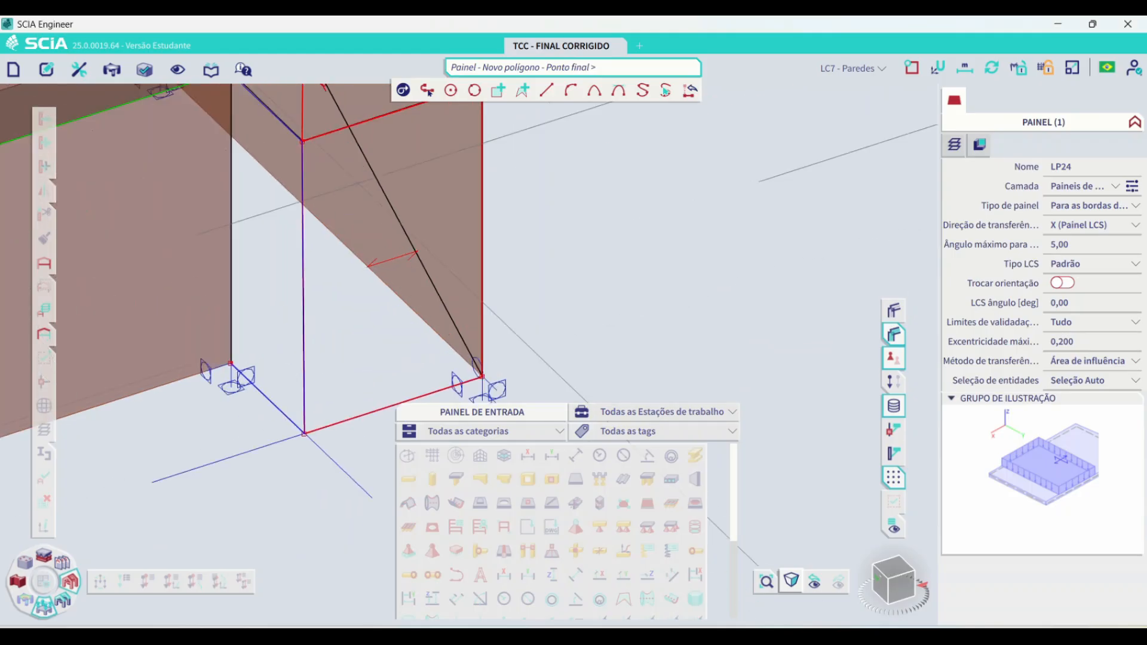
pyautogui.moveTo(304, 123); pyautogui.dragTo(303, 297, button='middle')
pyautogui.scroll(1, 302, 296)
pyautogui.click(301, 296)
pyautogui.moveTo(200, 195); pyautogui.dragTo(224, 229, button='middle')
pyautogui.scroll(-3, 241, 316)
pyautogui.press('Escape')
pyautogui.hotkey('ctrl', 'z')
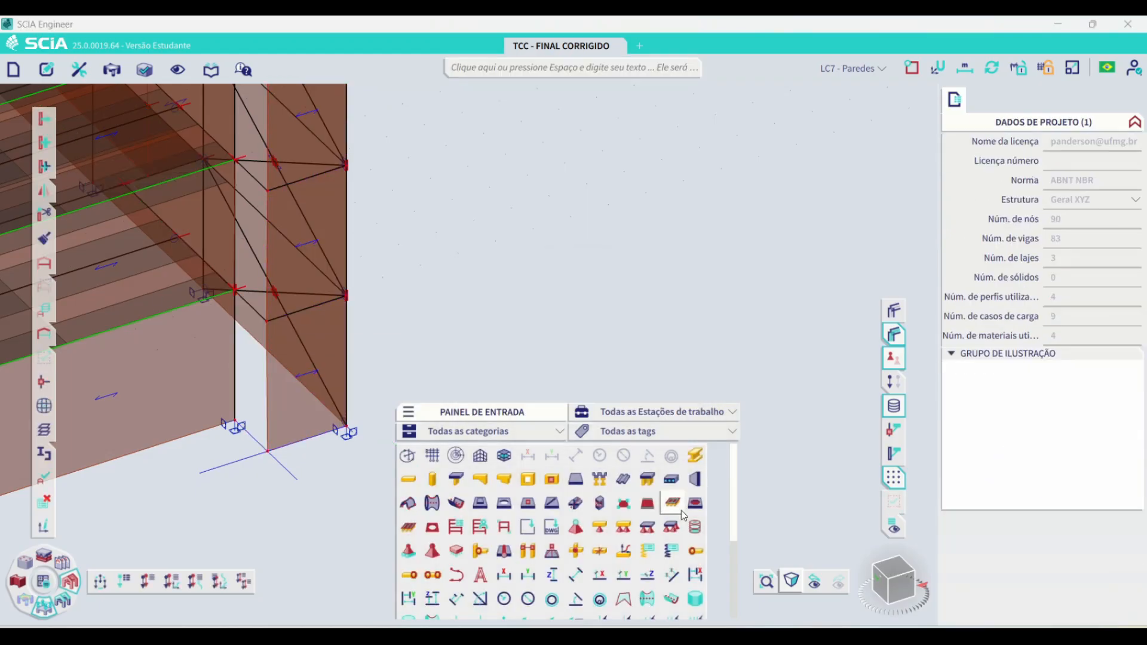
# Retry the ground-storey load panel on the projecting frame's narrow side face and undo it.
pyautogui.press('Return')
pyautogui.scroll(3, 236, 423)
pyautogui.click(340, 511)
pyautogui.moveTo(340, 103); pyautogui.dragTo(331, 379, button='middle')
pyautogui.scroll(2, 331, 379)
pyautogui.click(330, 379)
pyautogui.scroll(4, 88, 142)
pyautogui.click(73, 147)
pyautogui.scroll(-6, 315, 186)
pyautogui.click(308, 481)
pyautogui.press('Escape')
pyautogui.scroll(7, 307, 184)
pyautogui.scroll(-6, 290, 270)
pyautogui.hotkey('ctrl', 'z')
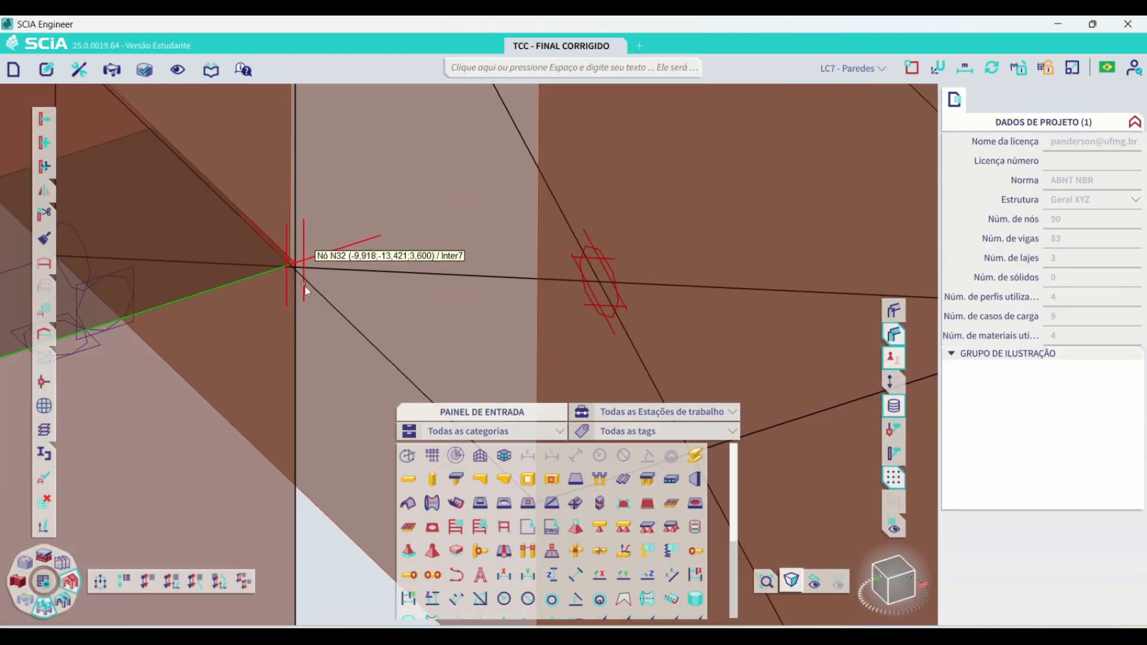
# Try drawing the ground-storey side panel from the inner beam joint down to the base, and undo it.
pyautogui.scroll(6, 301, 260)
pyautogui.click(647, 503)
pyautogui.click(214, 266)
pyautogui.scroll(-8, 218, 259)
pyautogui.click(289, 331)
pyautogui.moveTo(291, 622); pyautogui.dragTo(297, 479, button='middle')
pyautogui.click(297, 478)
pyautogui.scroll(6, 251, 377)
pyautogui.hotkey('ctrl', 'z')
pyautogui.click(639, 330)
pyautogui.scroll(-7, 368, 345)
pyautogui.press('Escape')
pyautogui.press('Escape')
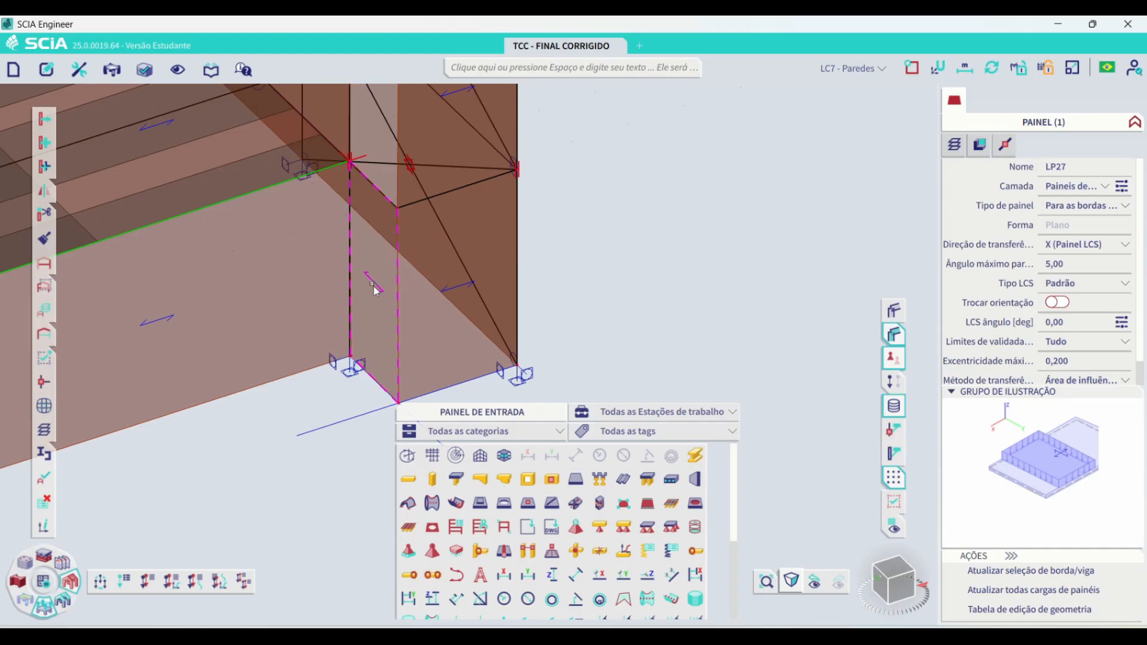
pyautogui.hotkey('ctrl', 'z')
pyautogui.click(647, 503)
pyautogui.scroll(-2, 358, 317)
pyautogui.click(389, 357)
pyautogui.scroll(8, 361, 342)
pyautogui.scroll(10, 228, 349)
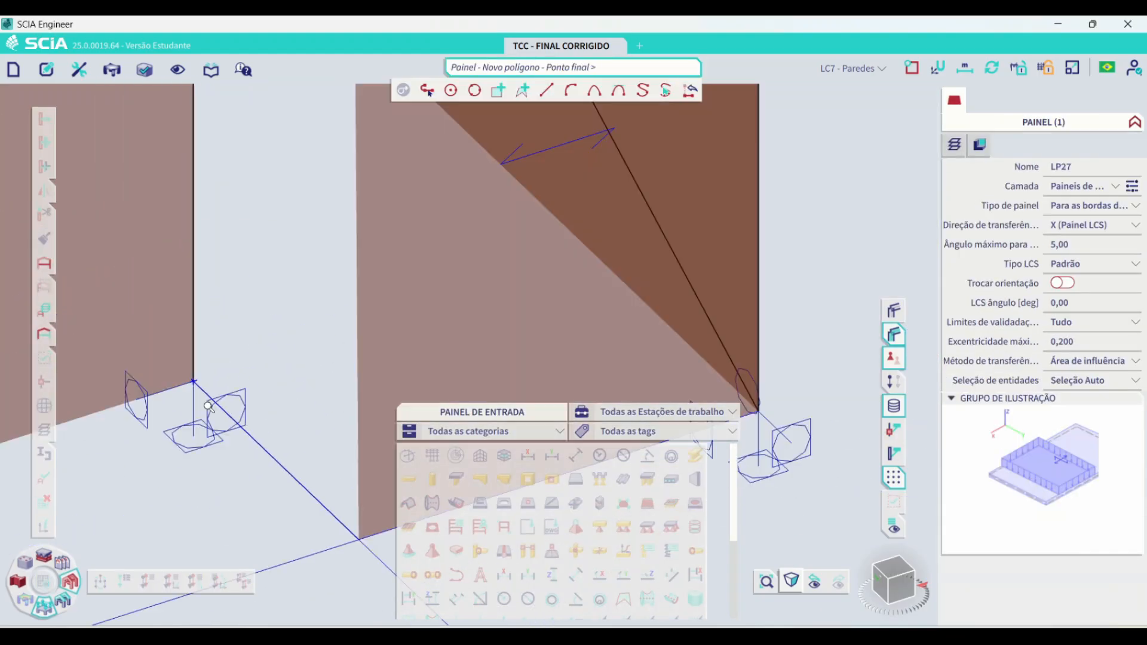
pyautogui.click(303, 289)
pyautogui.click(539, 341)
pyautogui.scroll(-8, 352, 283)
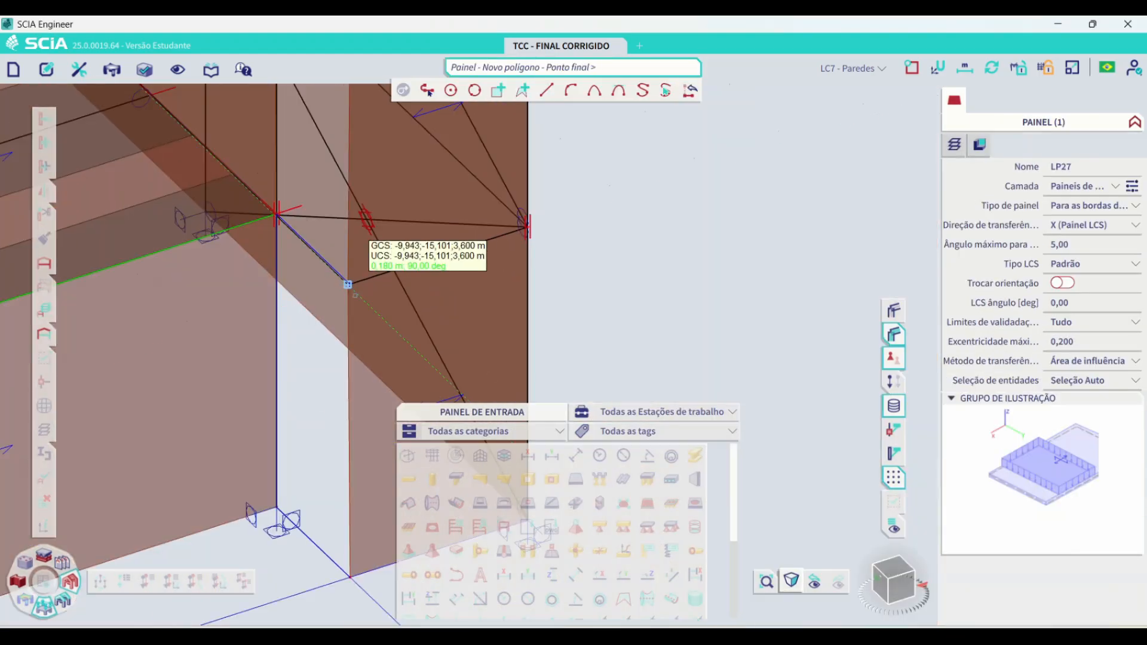
pyautogui.press('Escape')
pyautogui.press('Return')
pyautogui.press('Escape')
pyautogui.press('Delete')
pyautogui.press('Return')
# Outline the ground-storey side panel again, start one on the storey above, and cancel the command.
pyautogui.click(685, 506)
pyautogui.scroll(8, 230, 263)
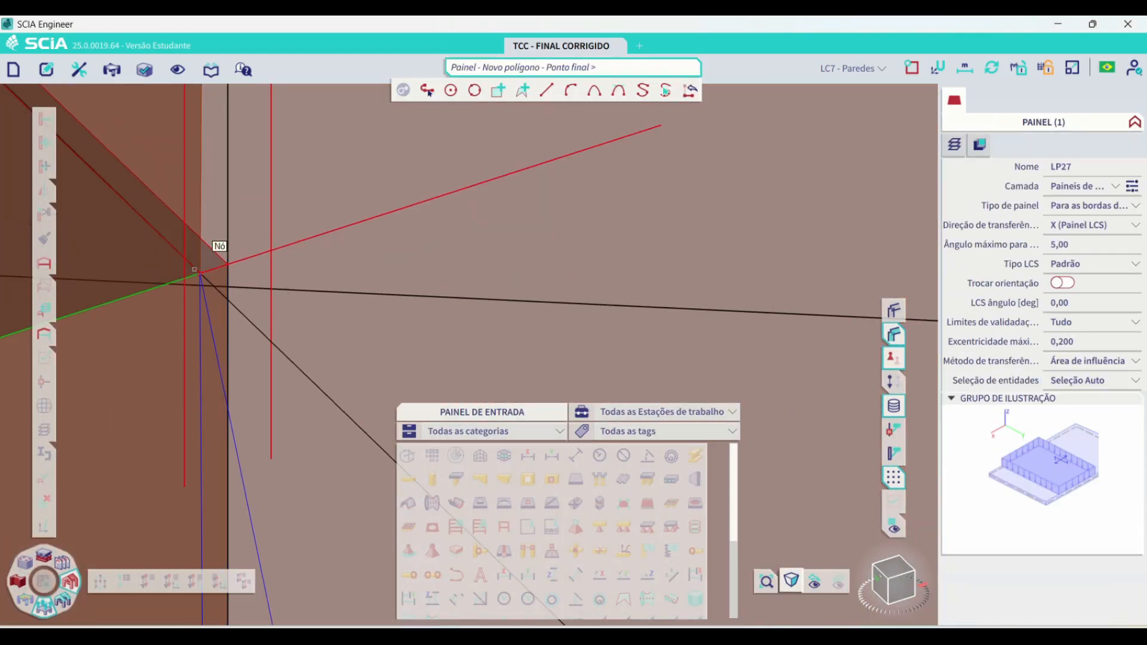
pyautogui.click(197, 272)
pyautogui.scroll(-8, 197, 271)
pyautogui.click(304, 371)
pyautogui.scroll(-3, 311, 382)
pyautogui.click(335, 485)
pyautogui.scroll(4, 250, 298)
pyautogui.scroll(-8, 250, 298)
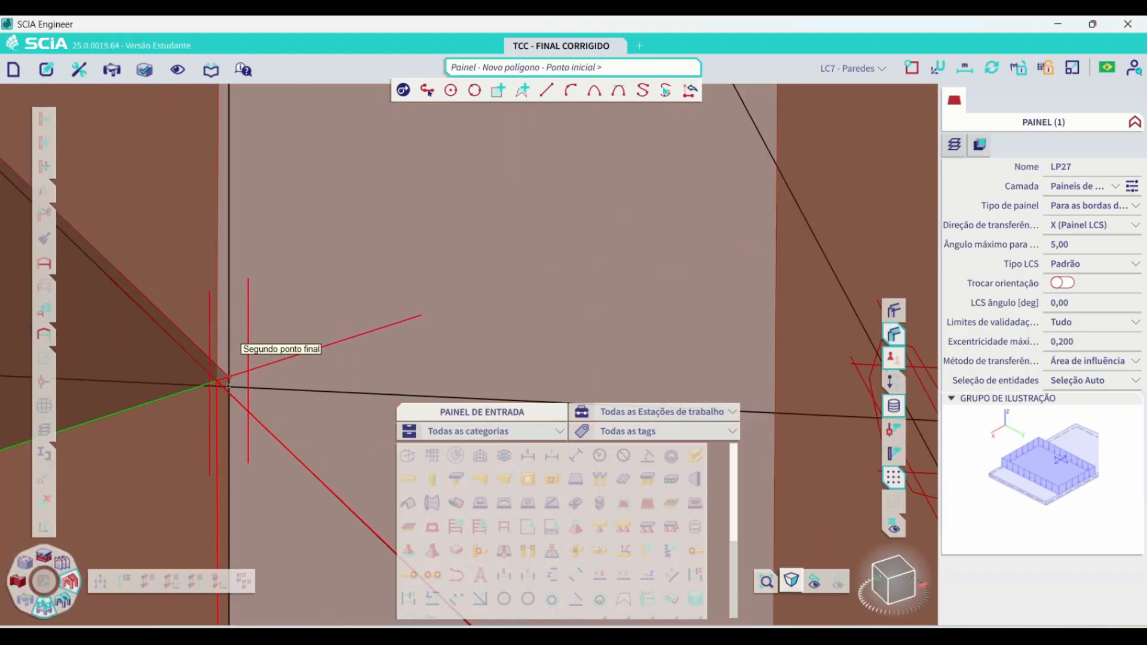
pyautogui.click(345, 360)
pyautogui.hotkey('ctrl', 'z')
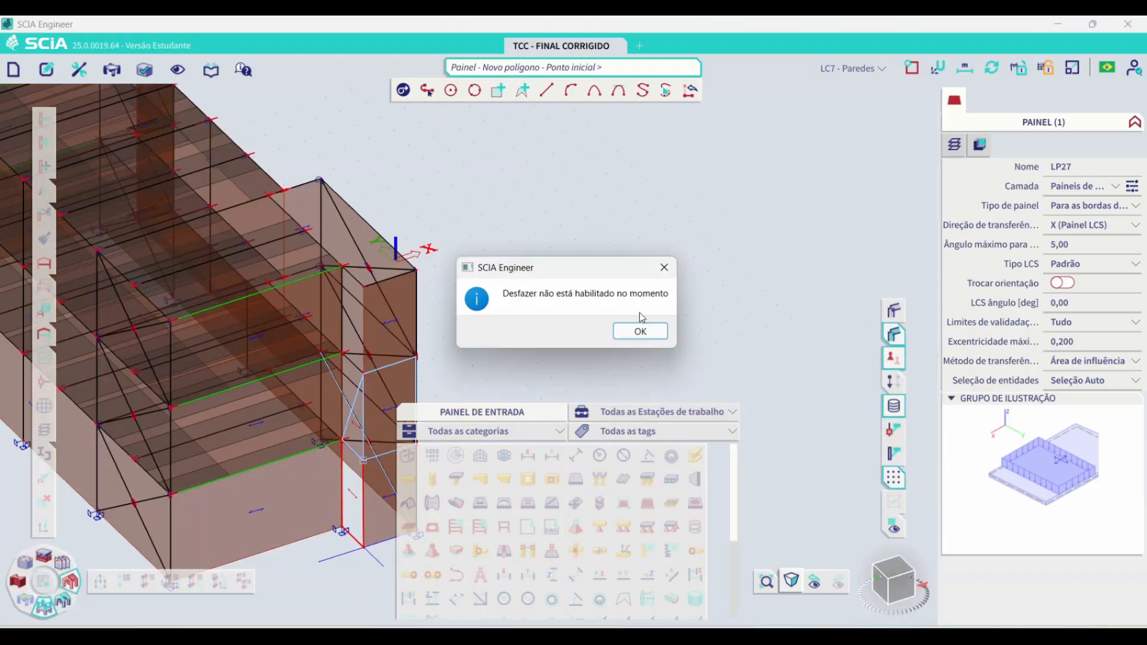
pyautogui.click(640, 329)
pyautogui.press('Escape')
# Draw load panels over the top and middle storeys of the projecting frame's narrow side face.
pyautogui.click(624, 503)
pyautogui.click(714, 451)
pyautogui.scroll(8, 304, 238)
pyautogui.click(300, 186)
pyautogui.scroll(-6, 384, 257)
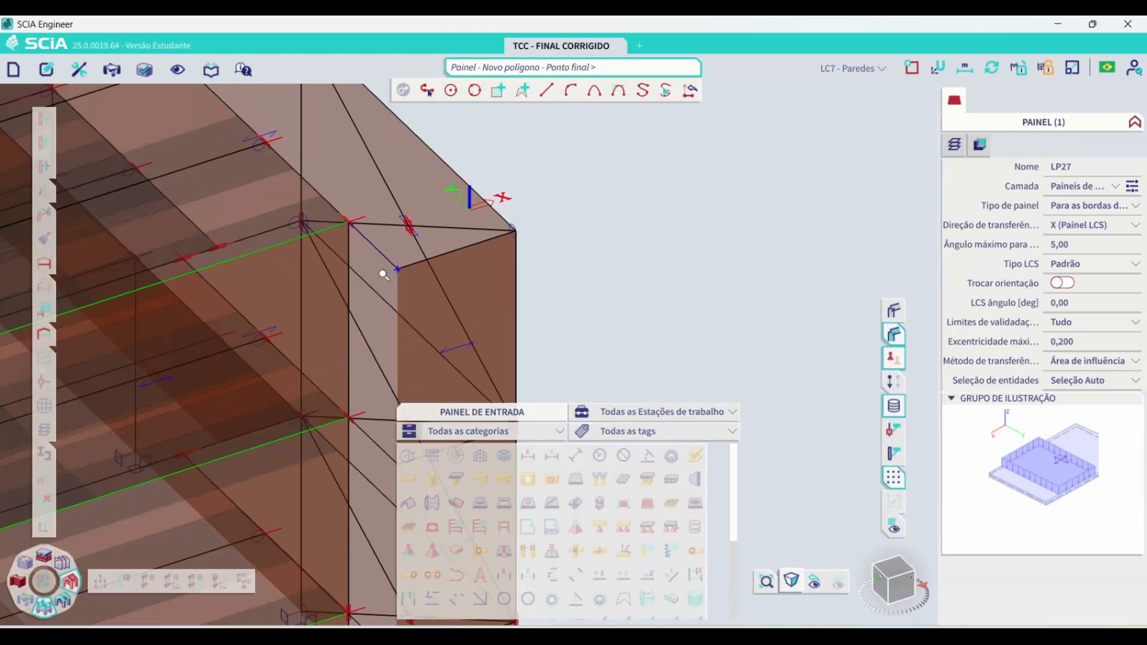
pyautogui.click(395, 270)
pyautogui.scroll(5, 412, 346)
pyautogui.click(304, 315)
pyautogui.scroll(-4, 243, 258)
pyautogui.scroll(7, 251, 263)
pyautogui.click(324, 292)
pyautogui.scroll(-6, 323, 292)
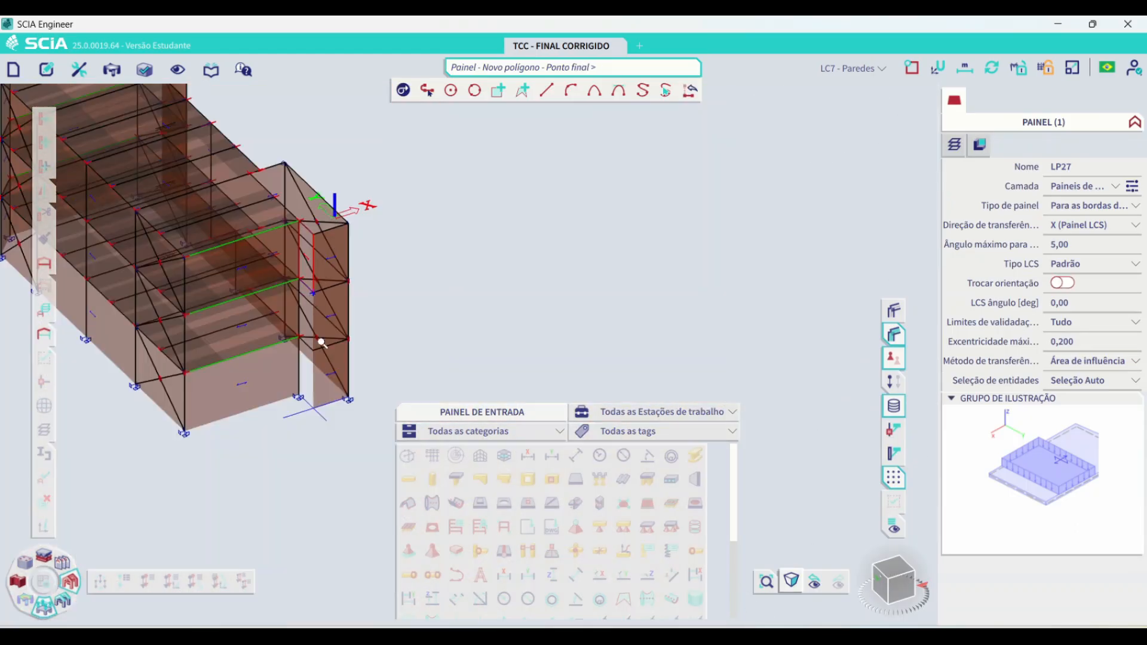
pyautogui.scroll(7, 321, 338)
pyautogui.click(97, 202)
pyautogui.scroll(-6, 319, 251)
pyautogui.scroll(5, 313, 199)
pyautogui.scroll(-5, 312, 199)
pyautogui.scroll(5, 328, 213)
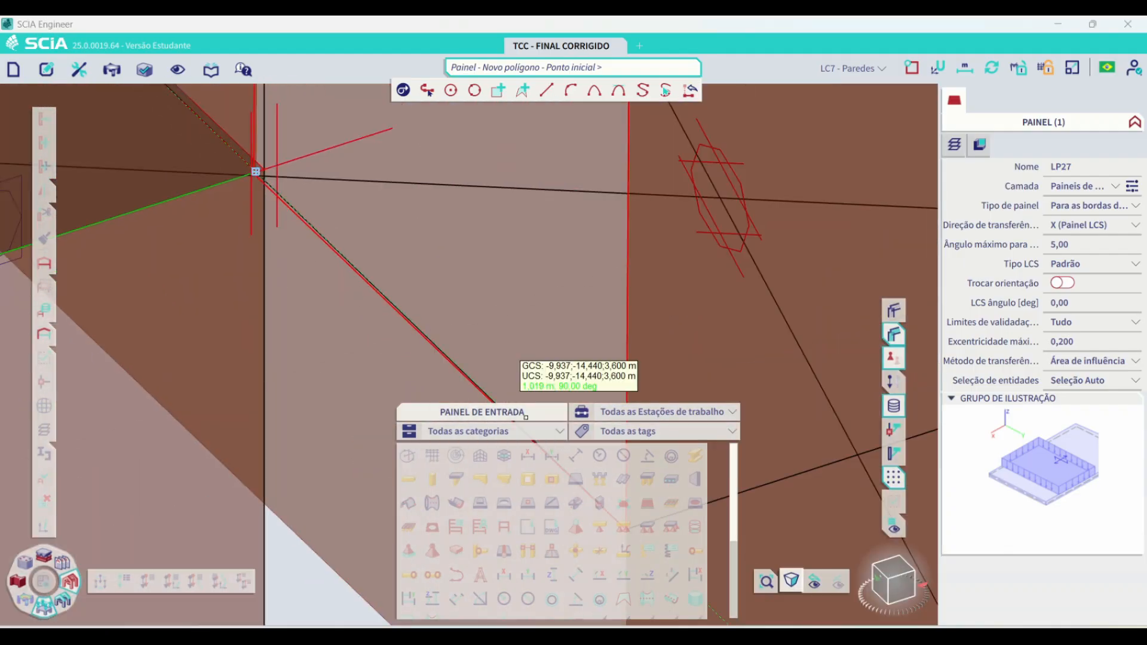
# Add a load panel over the ground storey of the narrow side face, accepting the repair of out-of-plane curves.
pyautogui.click(646, 503)
pyautogui.click(715, 451)
pyautogui.scroll(3, 279, 157)
pyautogui.click(234, 187)
pyautogui.scroll(-7, 244, 182)
pyautogui.click(316, 253)
pyautogui.click(317, 546)
pyautogui.click(244, 475)
pyautogui.click(544, 345)
pyautogui.click(245, 183)
pyautogui.click(545, 345)
pyautogui.scroll(-7, 409, 305)
pyautogui.press('Escape')
# Delete the two construction lines crossing at the base of the projecting frame.
pyautogui.scroll(2, 387, 341)
pyautogui.click(380, 332)
pyautogui.press('Delete')
pyautogui.click(359, 333)
pyautogui.press('Delete')
# Examine the load panels around the whole building from several angles.
pyautogui.scroll(-4, 499, 298)
pyautogui.scroll(4, 496, 315)
pyautogui.keyDown('ctrl'); pyautogui.moveTo(496, 315); pyautogui.dragTo(435, 297, button='right'); pyautogui.keyUp('ctrl')
pyautogui.scroll(-3, 553, 245)
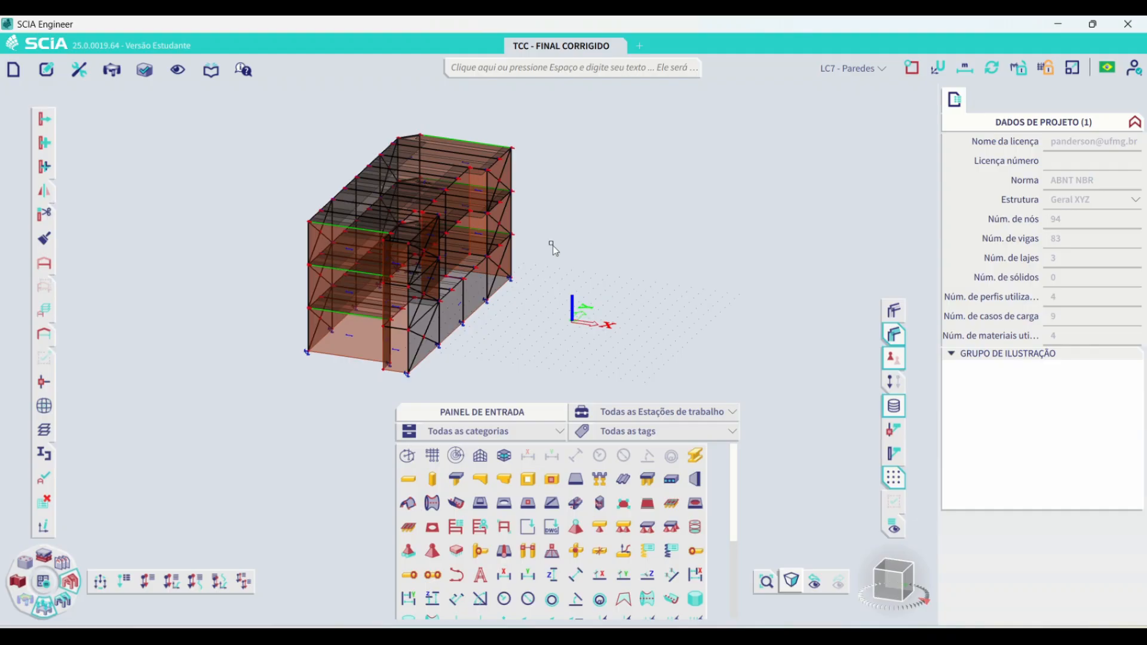
pyautogui.scroll(3, 537, 292)
pyautogui.scroll(-3, 538, 293)
pyautogui.keyDown('ctrl'); pyautogui.moveTo(536, 293); pyautogui.dragTo(503, 271, button='right'); pyautogui.keyUp('ctrl')
pyautogui.scroll(2, 503, 270)
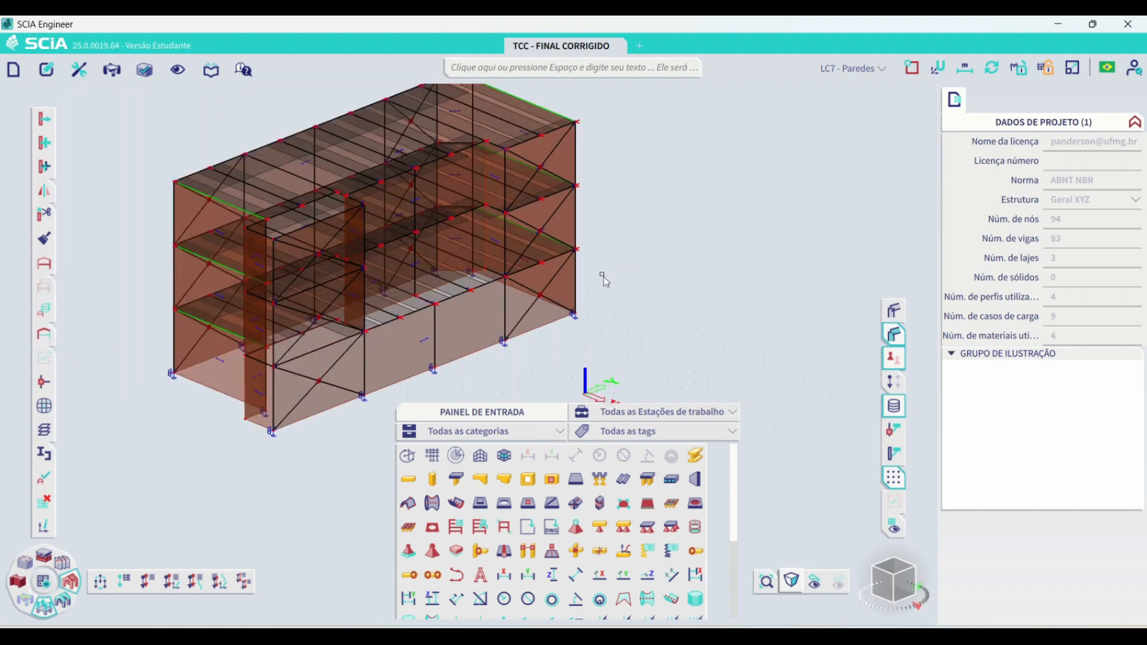
pyautogui.keyDown('ctrl'); pyautogui.moveTo(600, 275); pyautogui.dragTo(600, 249, button='right'); pyautogui.keyUp('ctrl')
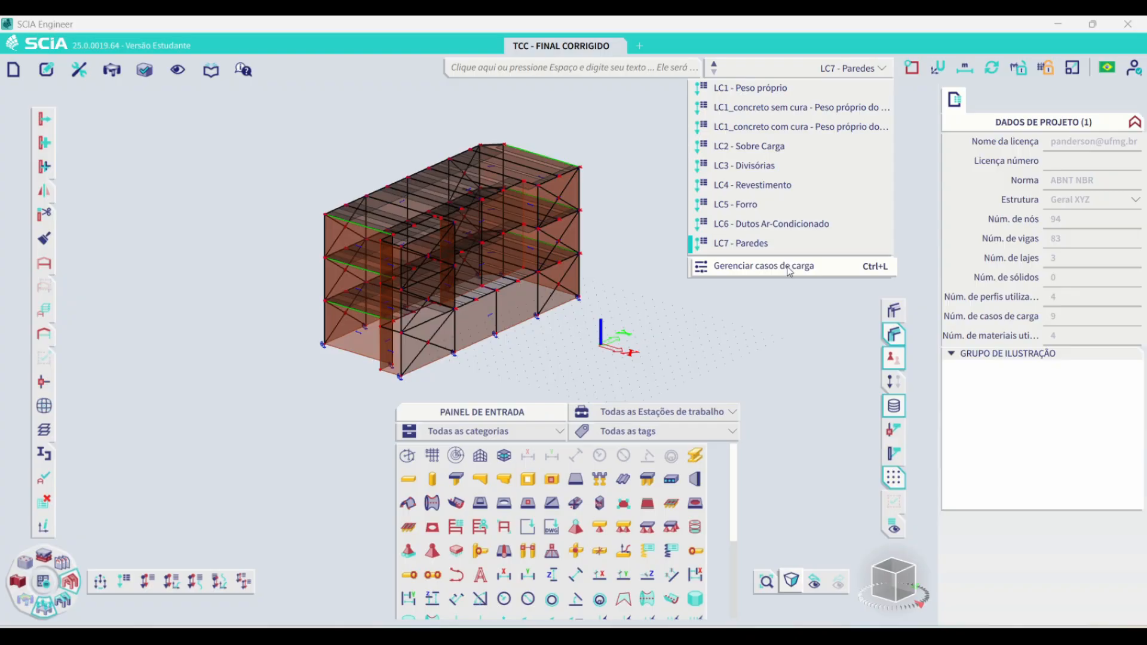
# Create a new load case described as "Vento 0°" and set its action type to Variável.
pyautogui.click(787, 267)
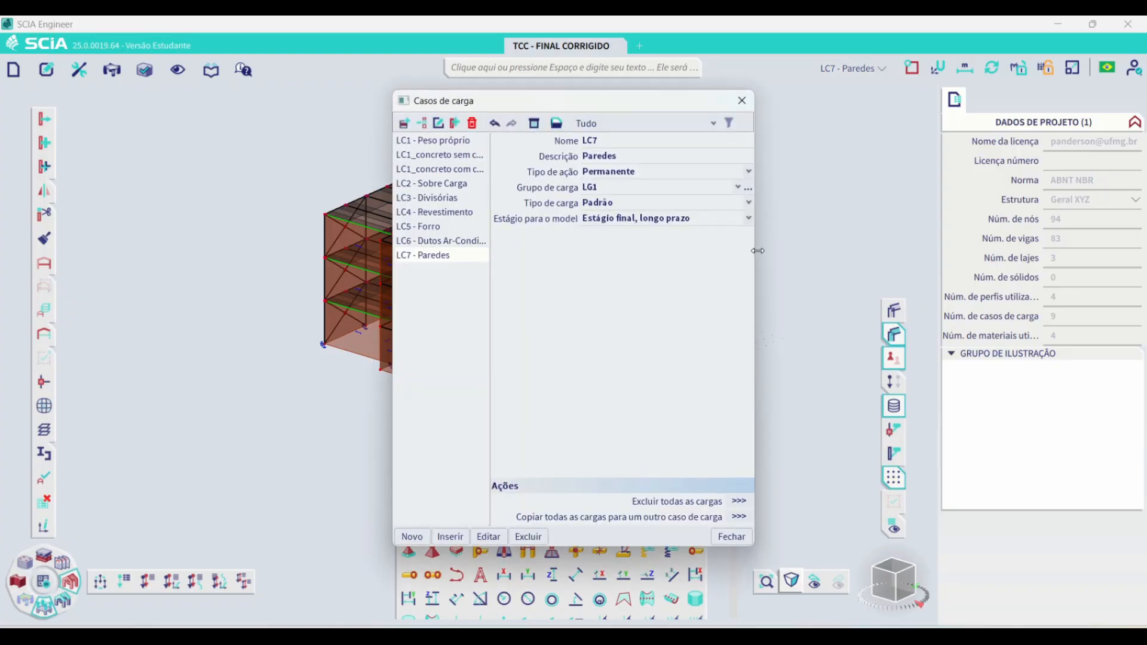
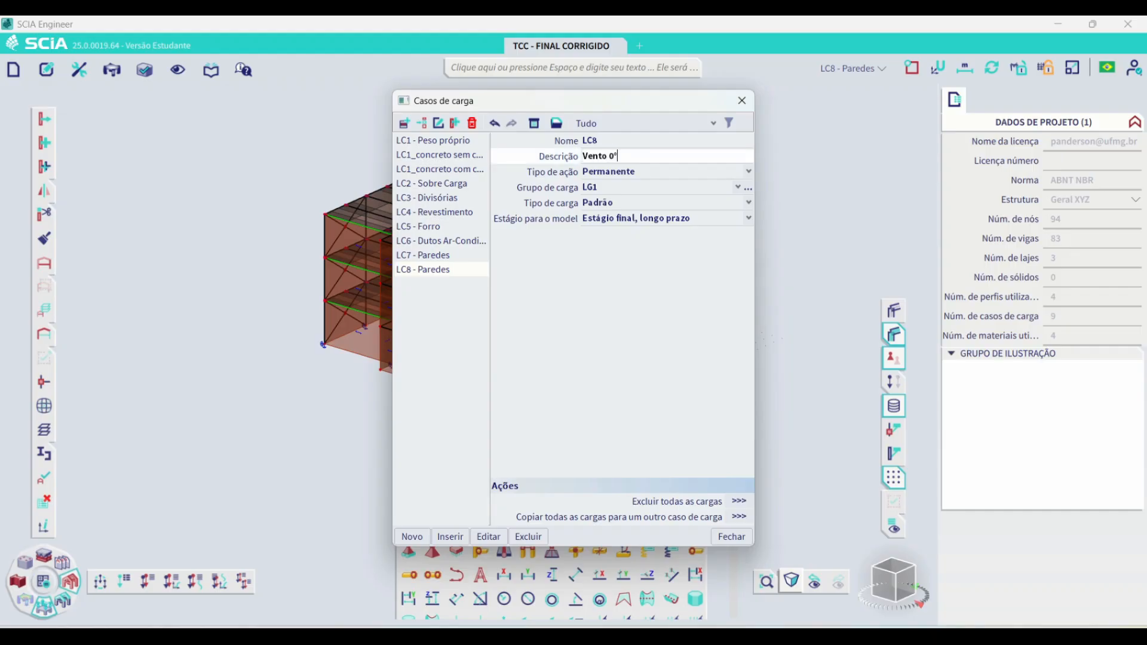
pyautogui.click(745, 174)
pyautogui.click(721, 198)
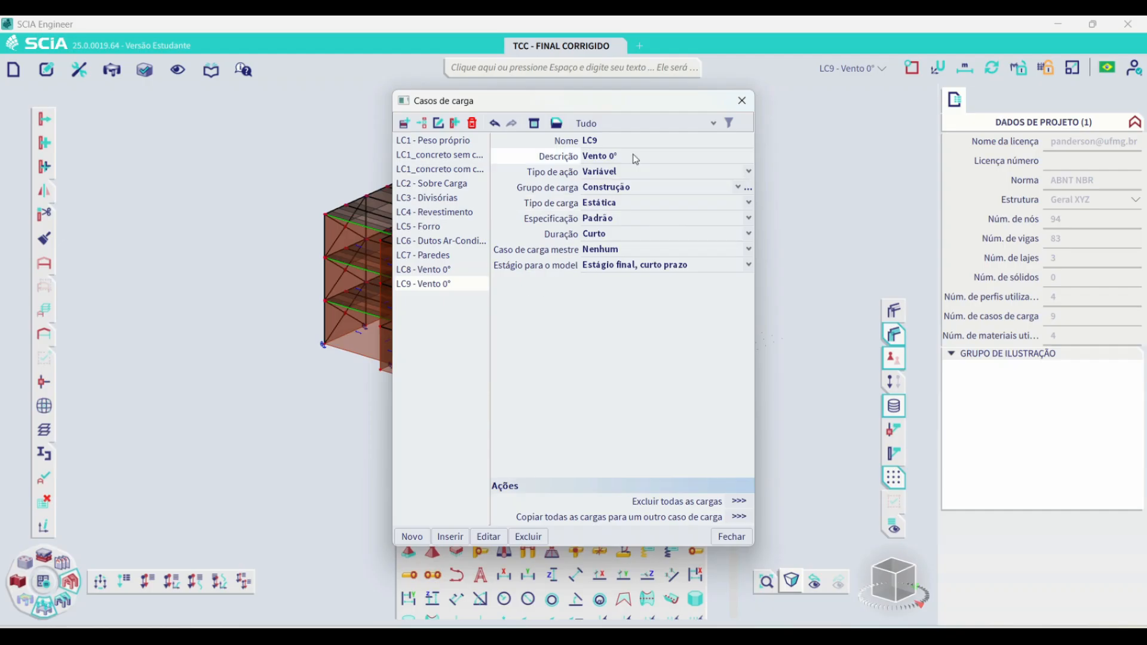
# Create further variable load cases described as "Vento 90°", "Vento 180°" and "Vento 270°", and close the load case manager.
pyautogui.click(606, 156)
pyautogui.write('9')
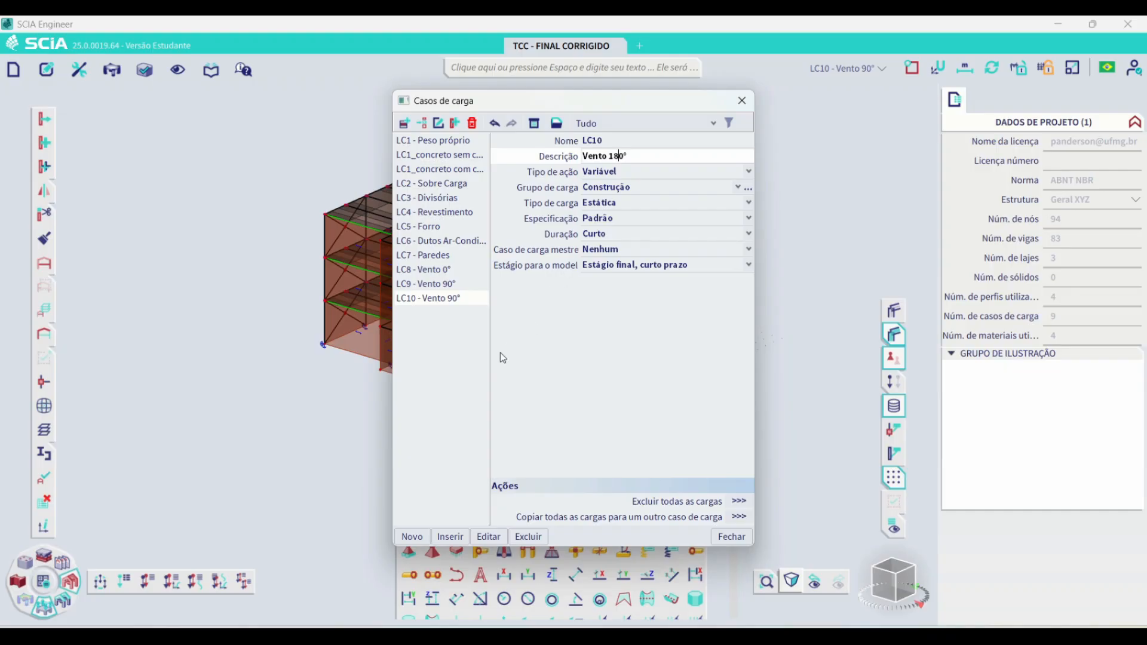
pyautogui.click(412, 536)
pyautogui.click(615, 157)
pyautogui.press('BackSpace')
pyautogui.press('BackSpace')
pyautogui.write('27')
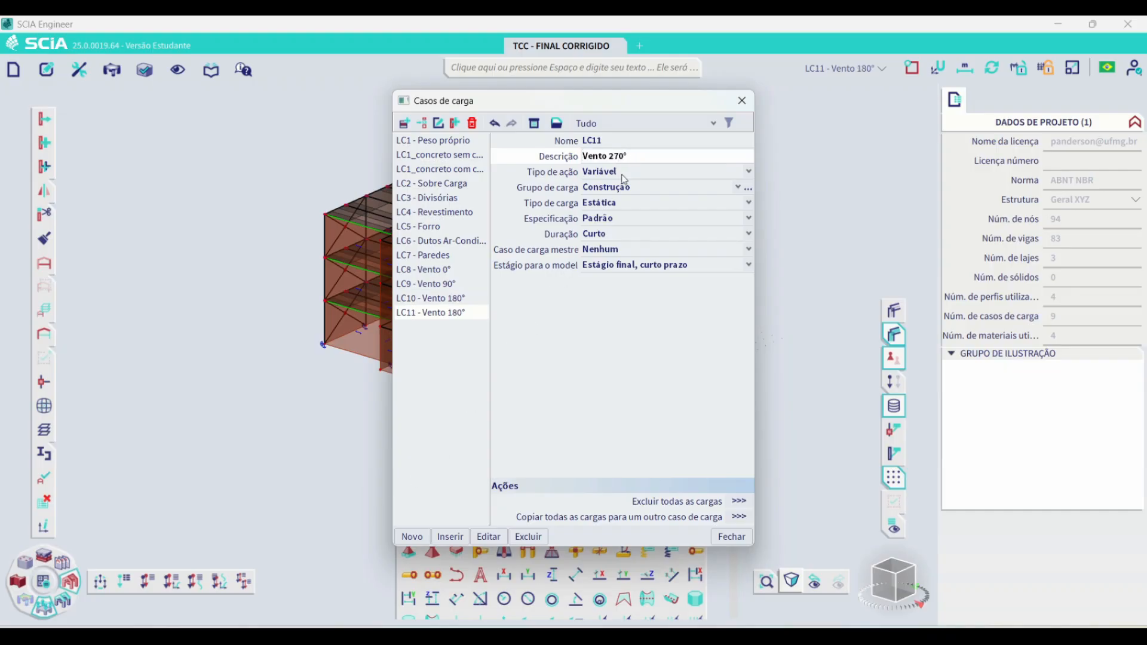
pyautogui.click(739, 540)
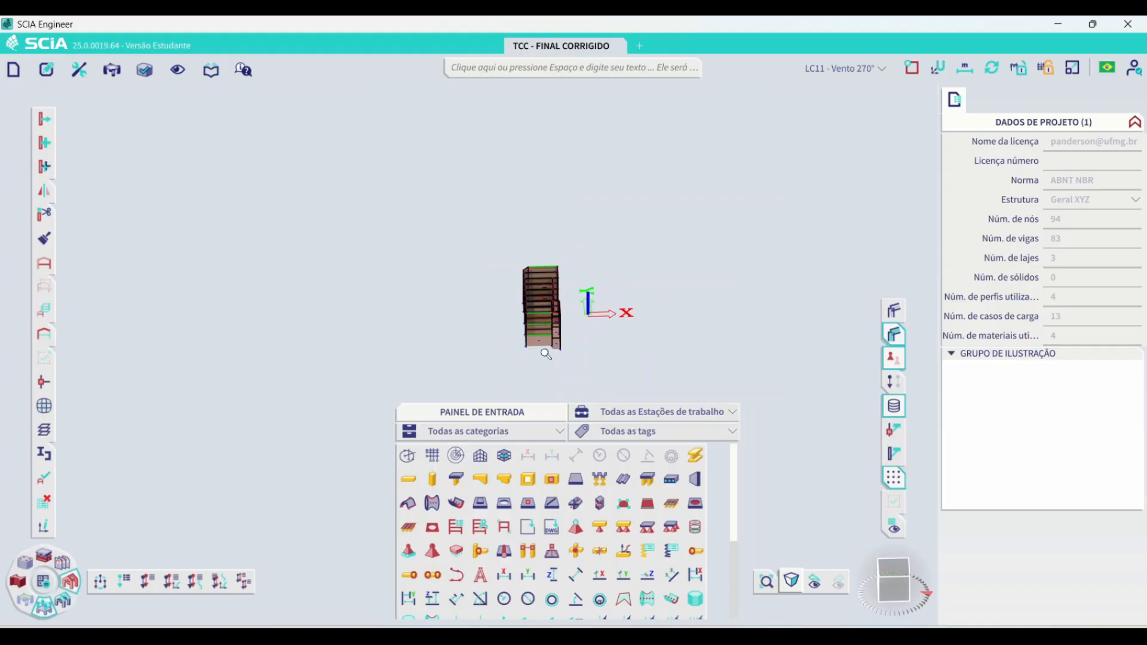
# Make the Vento 0° load case active and start a 2D surface force acting in direction Y.
pyautogui.click(847, 68)
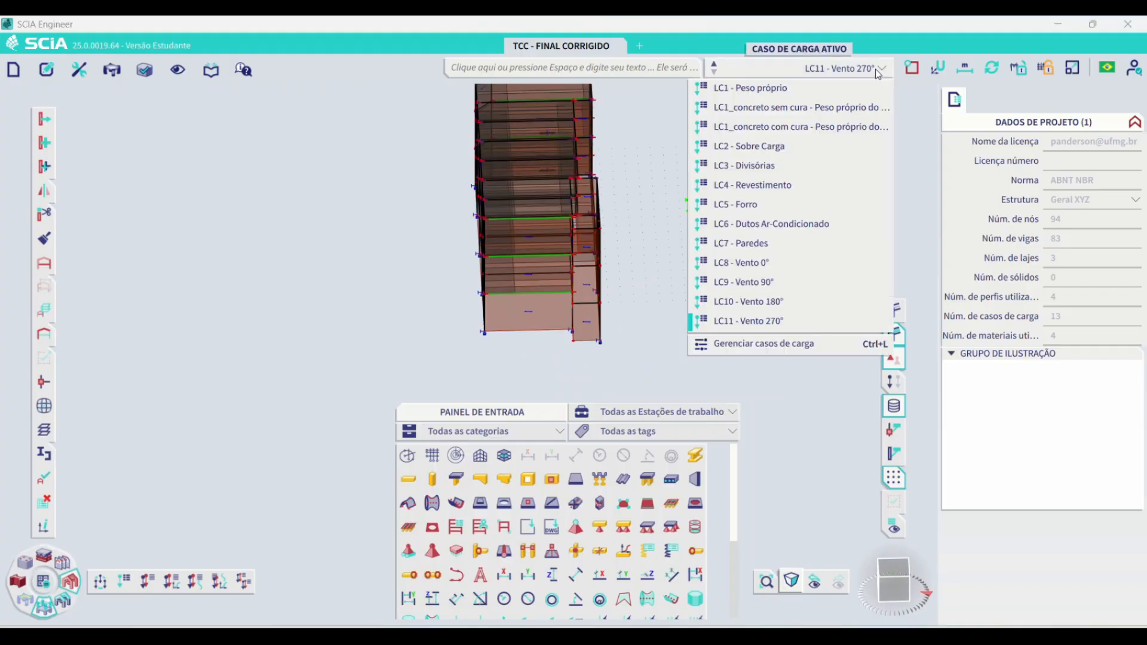
pyautogui.click(784, 264)
pyautogui.scroll(4, 666, 266)
pyautogui.keyDown('ctrl'); pyautogui.moveTo(611, 291); pyautogui.dragTo(591, 278, button='right'); pyautogui.keyUp('ctrl')
pyautogui.scroll(-4, 604, 281)
pyautogui.scroll(-3, 551, 514)
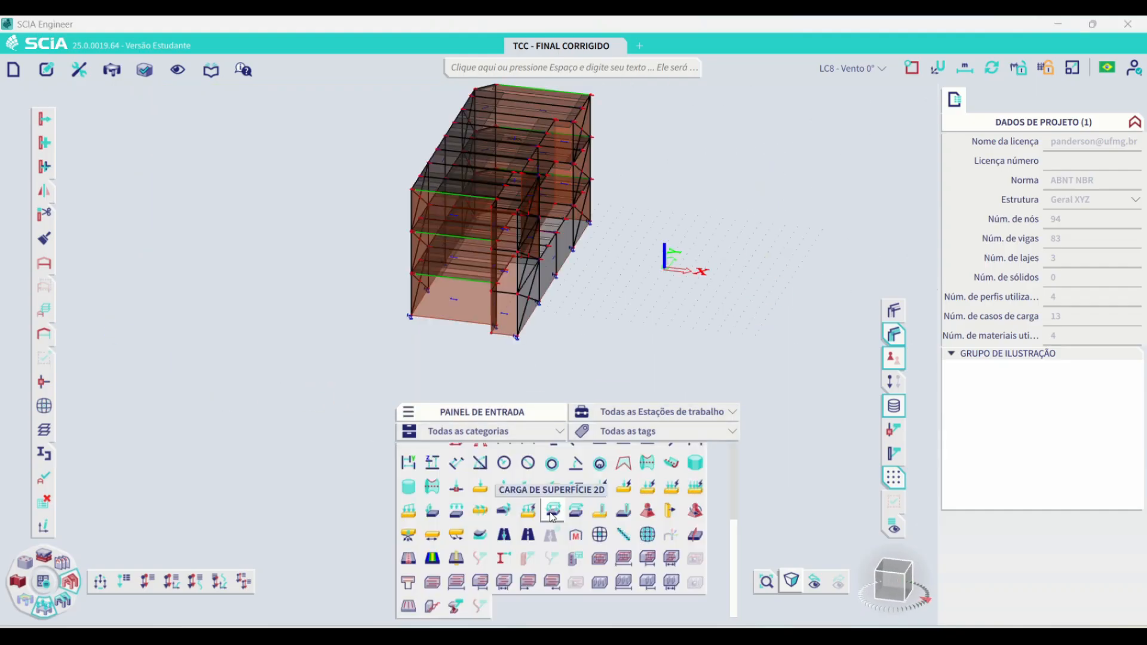
pyautogui.click(553, 511)
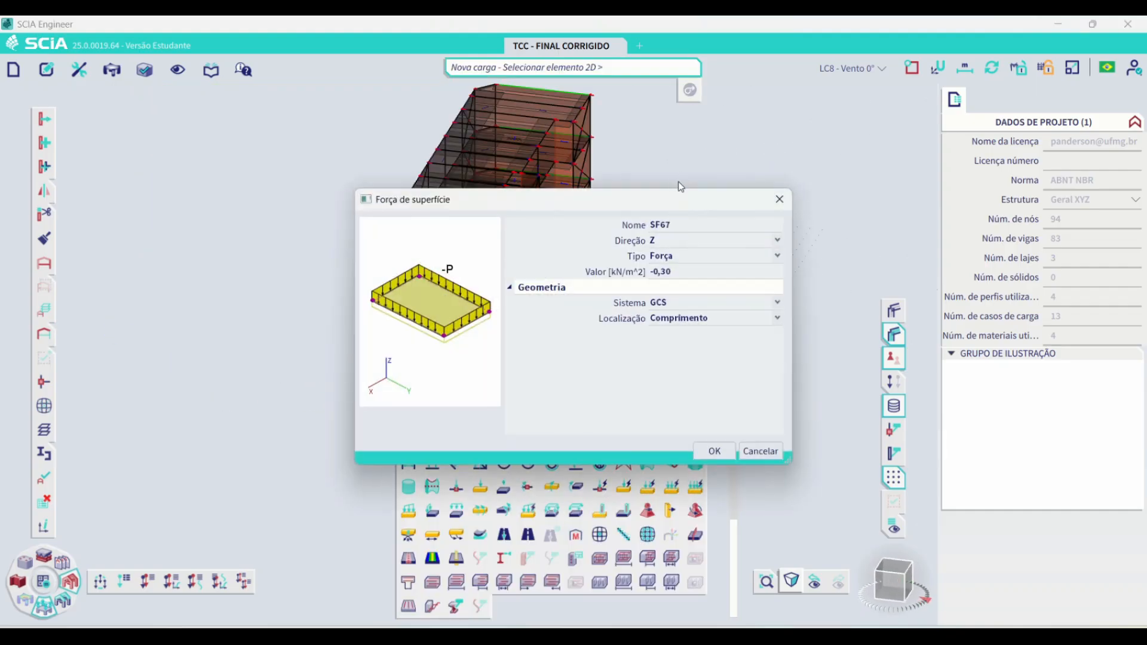
pyautogui.moveTo(677, 201); pyautogui.dragTo(643, 261)
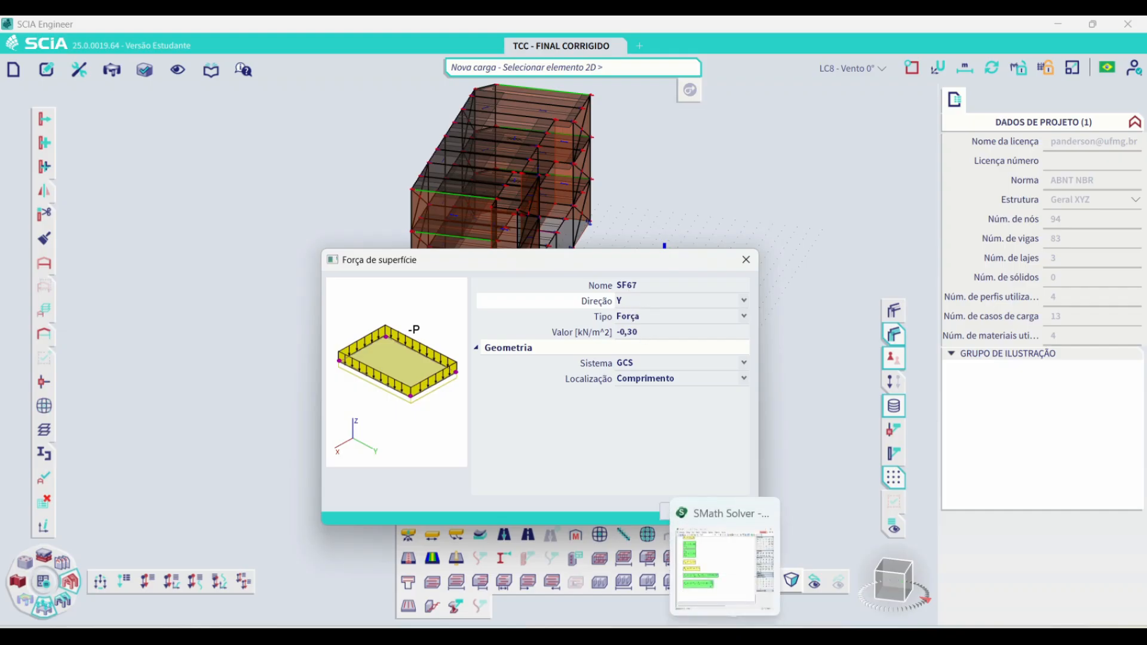
# Switch to the Vento 0° results in Ciclone and divide the lowest storey's load of 3,26 by 9,14 in Calculator.
pyautogui.click(724, 634)
pyautogui.hotkey('alt', 'Tab')
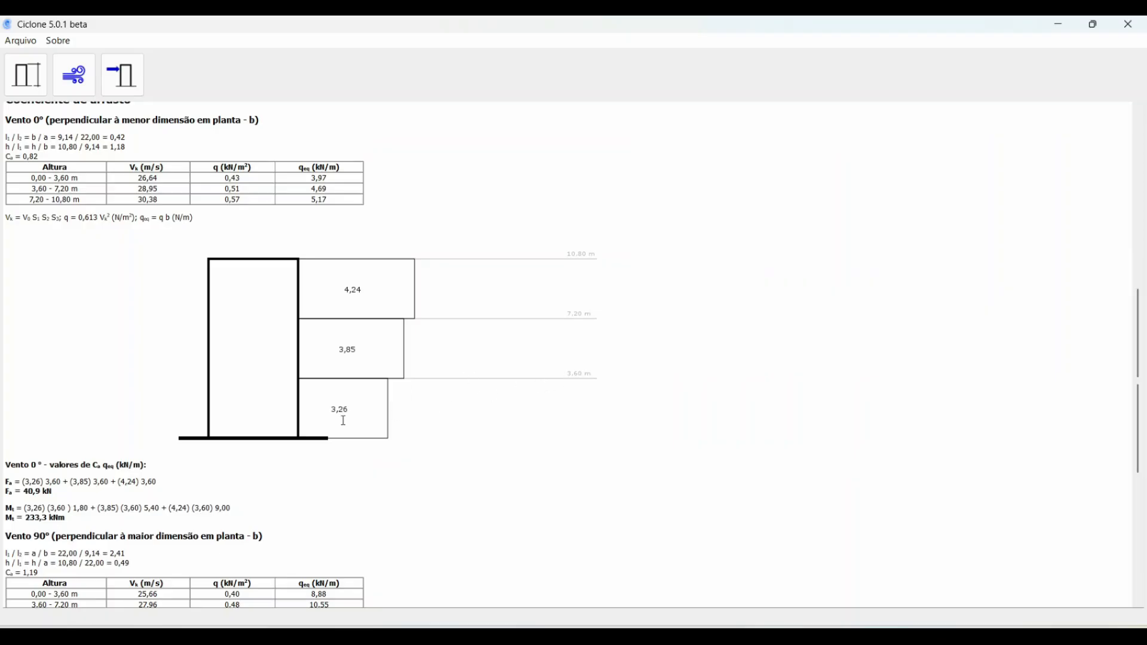
pyautogui.press('super')
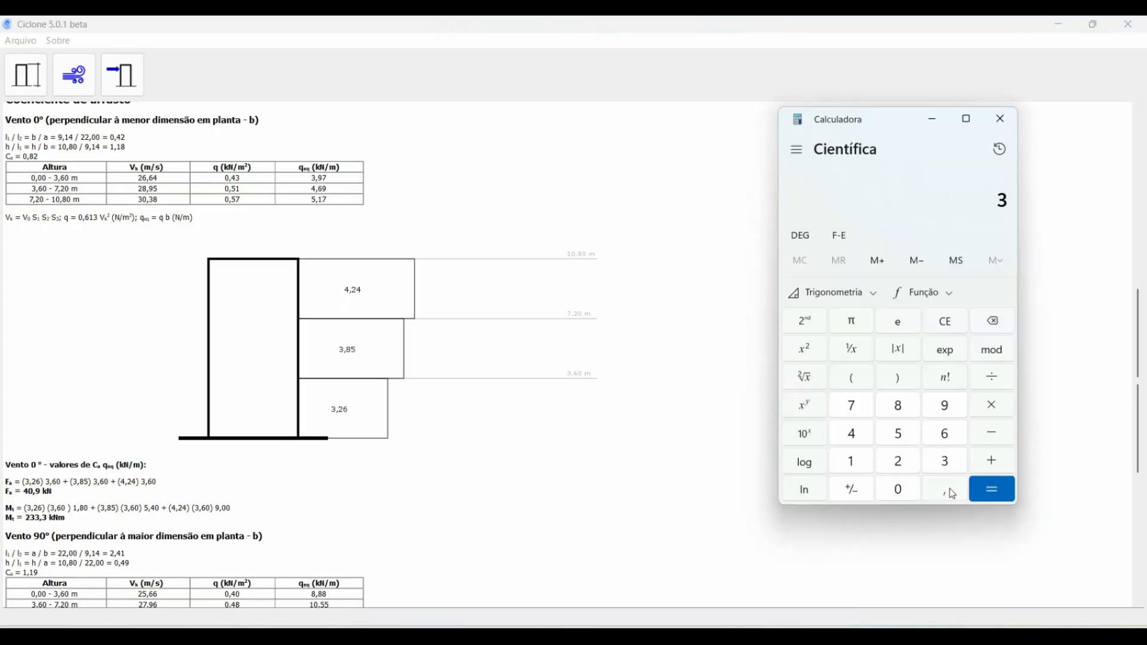
pyautogui.click(944, 483)
pyautogui.click(915, 458)
pyautogui.click(945, 433)
pyautogui.click(991, 382)
pyautogui.click(945, 405)
pyautogui.click(945, 489)
pyautogui.click(852, 461)
pyautogui.click(852, 433)
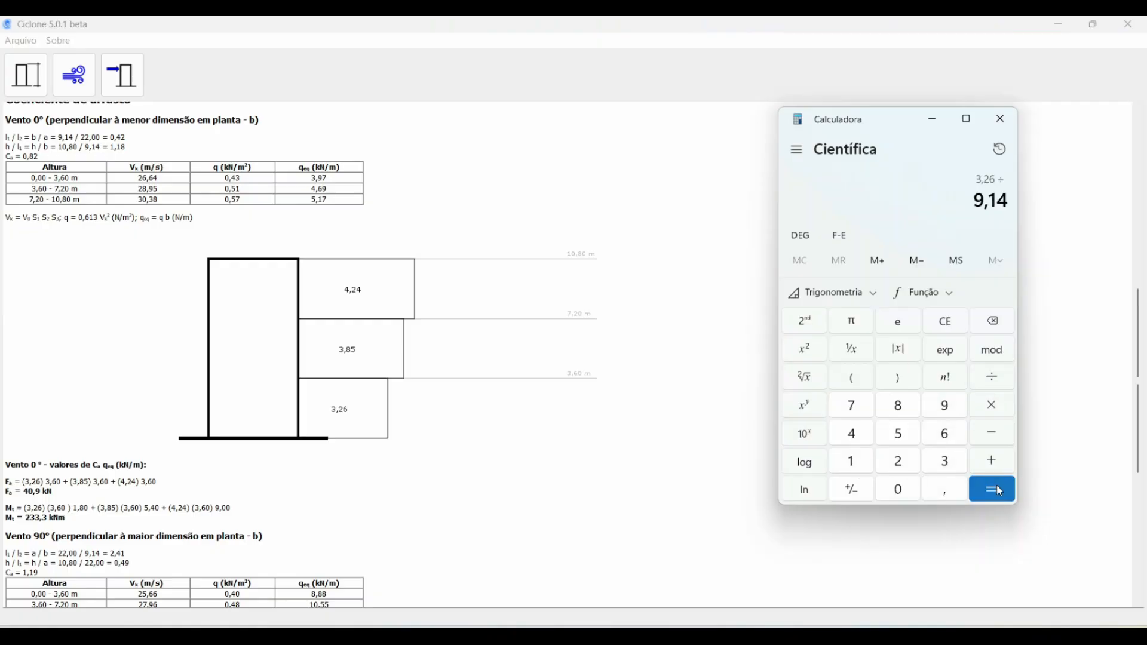
pyautogui.click(993, 486)
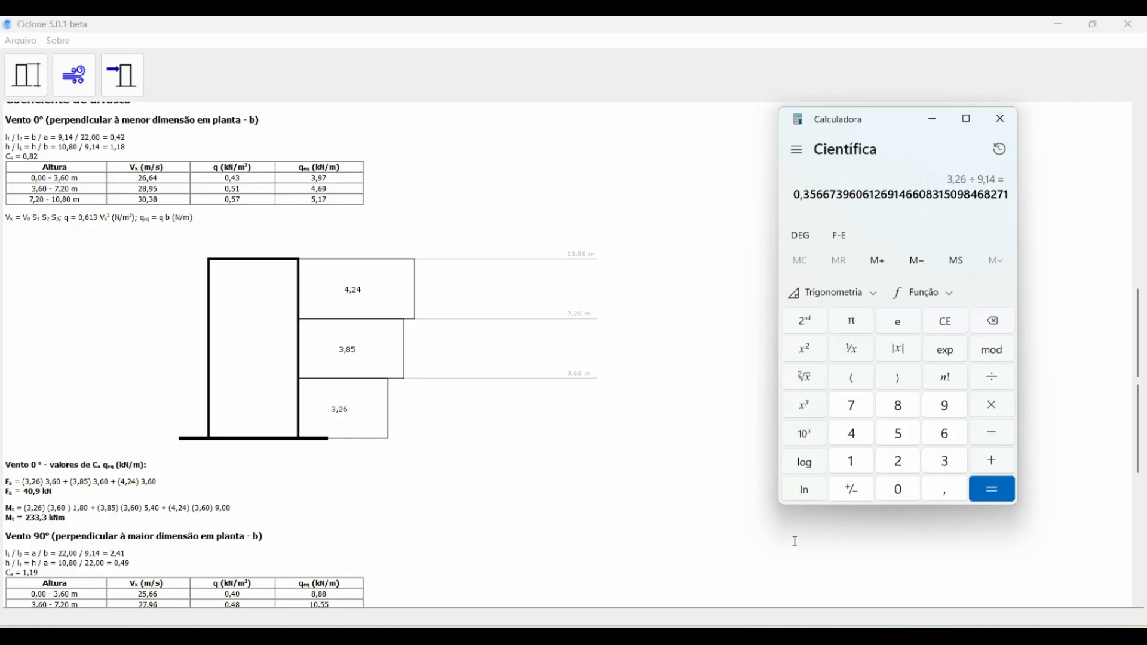
# Switch back to SCIA Engineer and apply a 0,36 kN/m² surface force in direction Y to the lowest-storey panels of the short facade.
pyautogui.click(758, 636)
pyautogui.click(667, 334)
pyautogui.write('0')
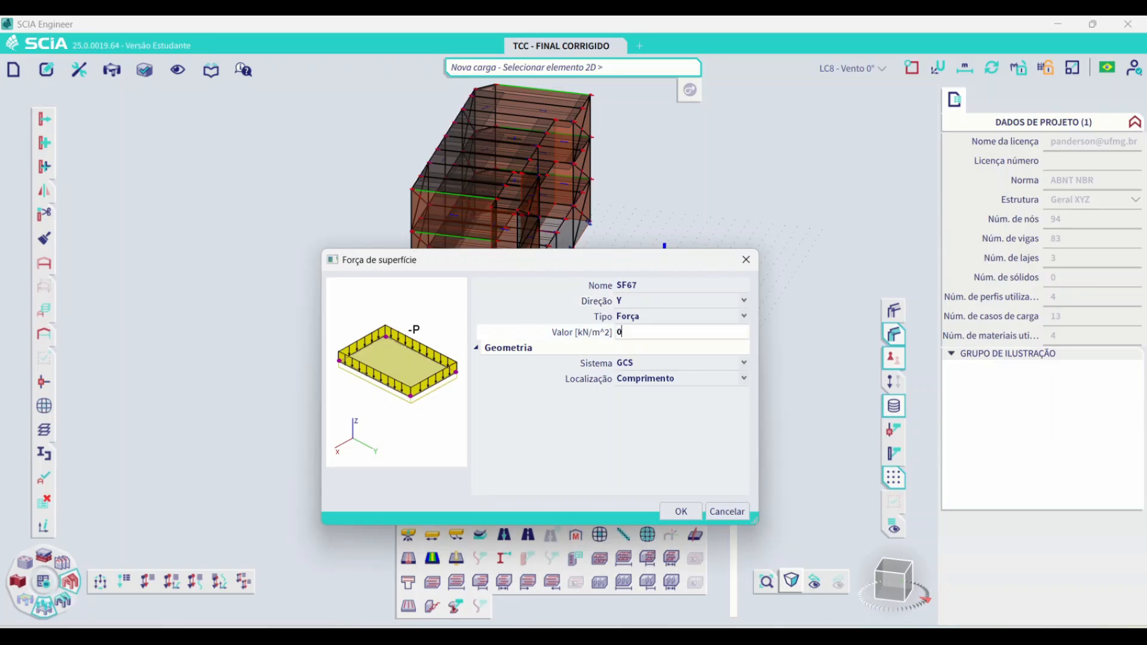
pyautogui.click(680, 512)
pyautogui.scroll(4, 454, 287)
pyautogui.click(451, 320)
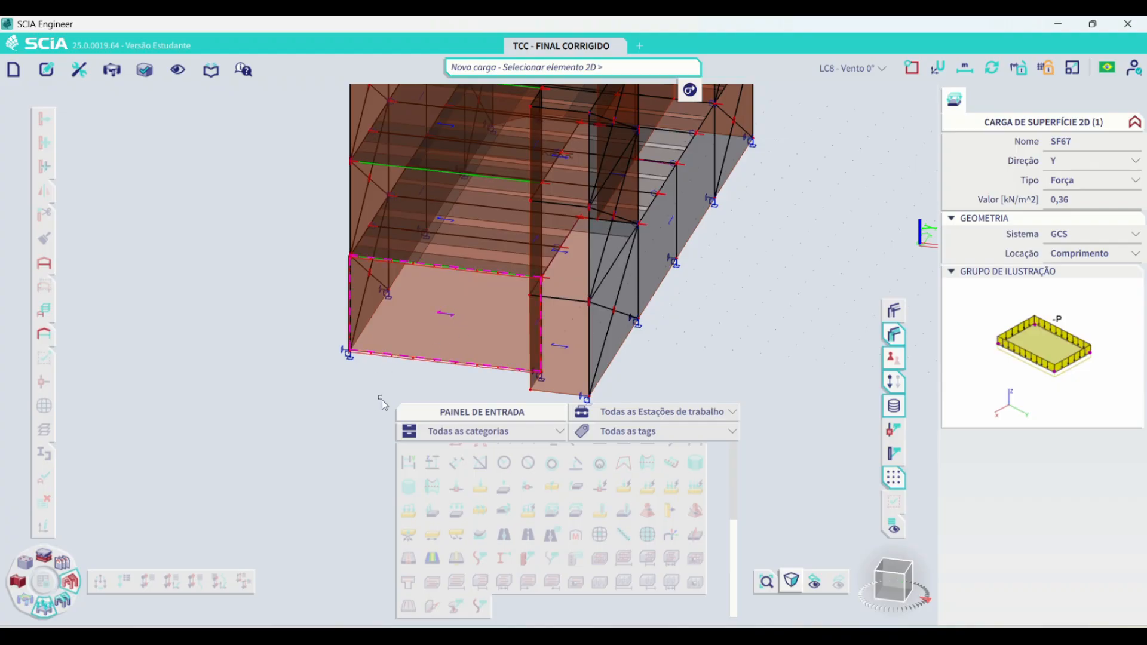
pyautogui.scroll(-3, 380, 402)
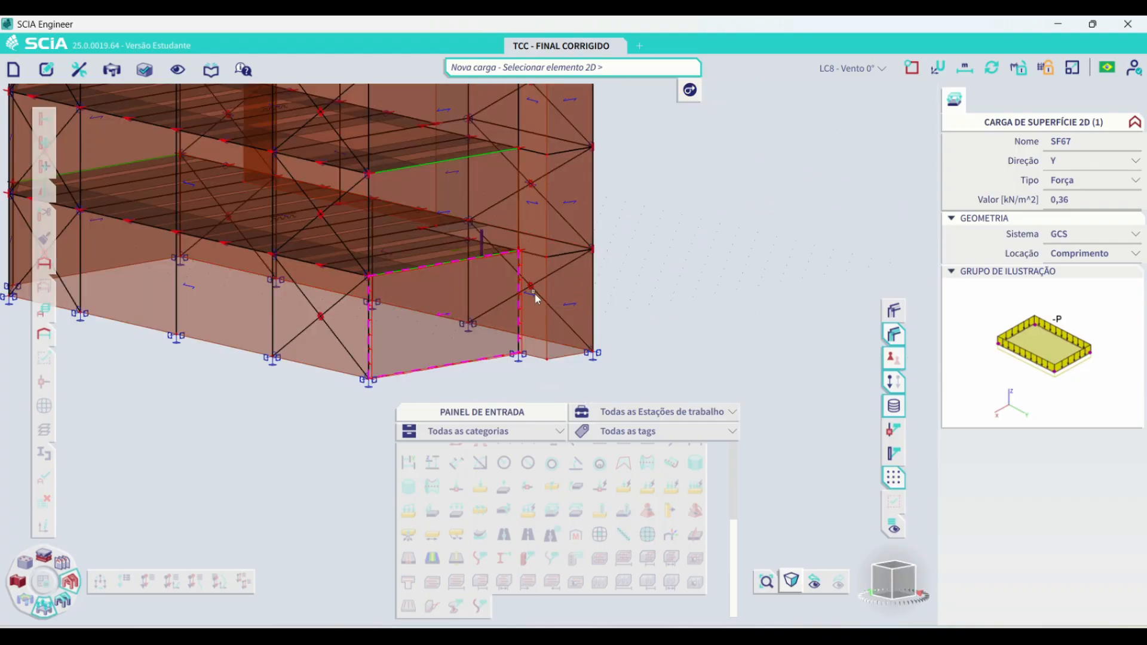
pyautogui.click(568, 306)
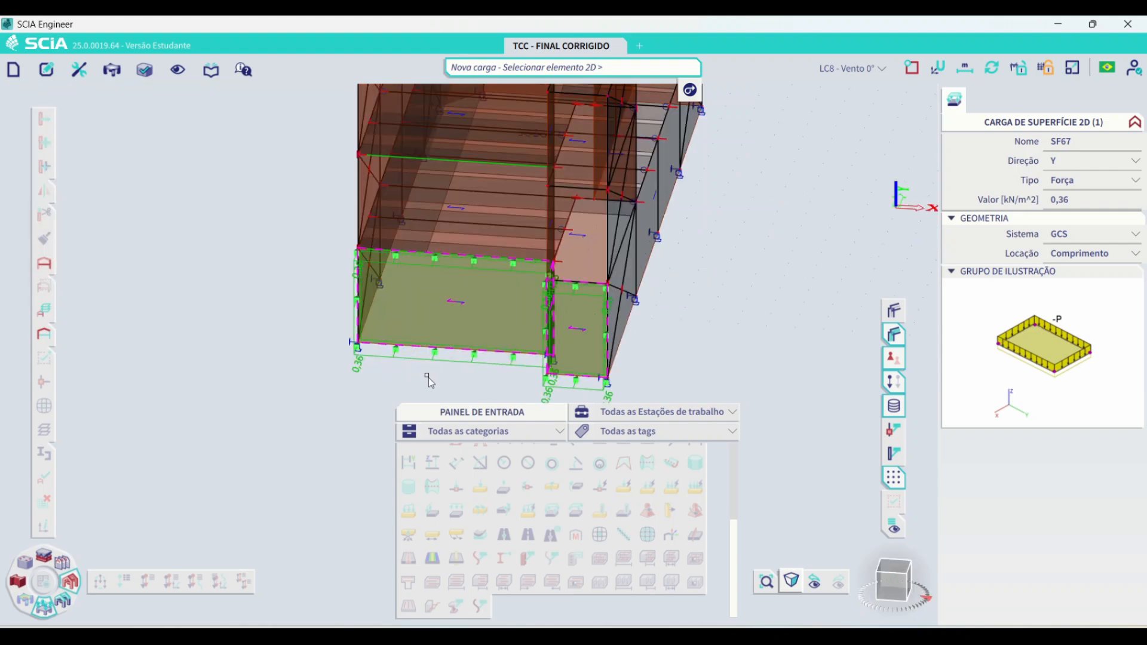
pyautogui.press('Escape')
pyautogui.keyDown('ctrl'); pyautogui.moveTo(448, 308); pyautogui.dragTo(405, 385, button='right'); pyautogui.keyUp('ctrl')
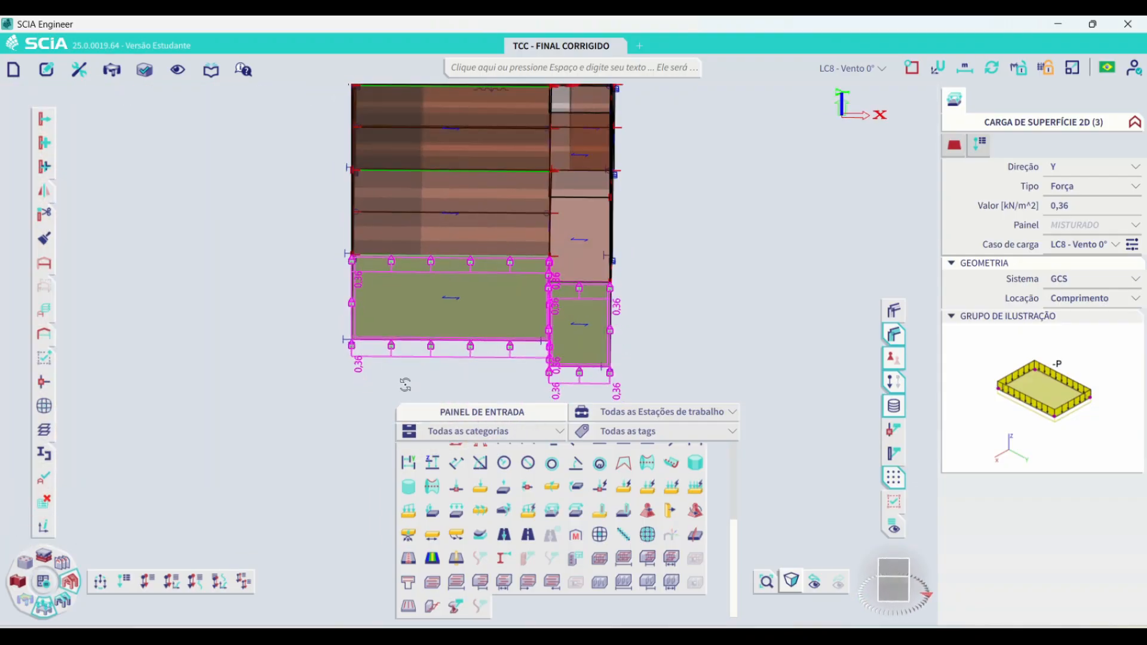
# Return to the Vento 0° results in Ciclone and divide the middle storey's load of 3,85 by 9,14 in Calculator.
pyautogui.click(737, 633)
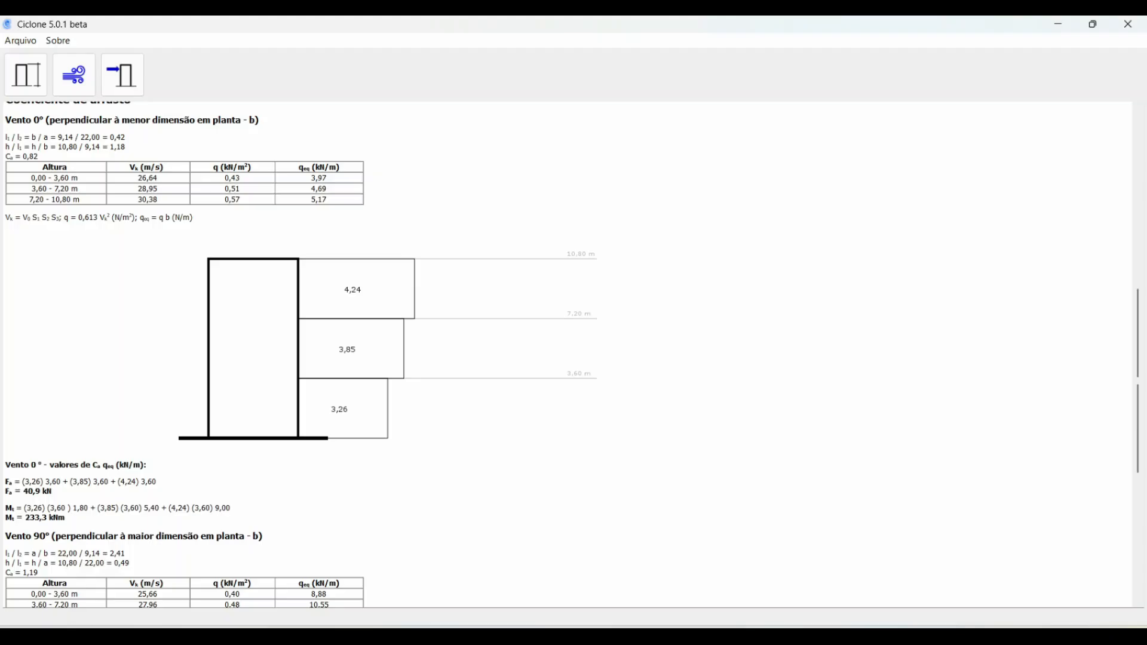
pyautogui.click(848, 633)
pyautogui.click(943, 324)
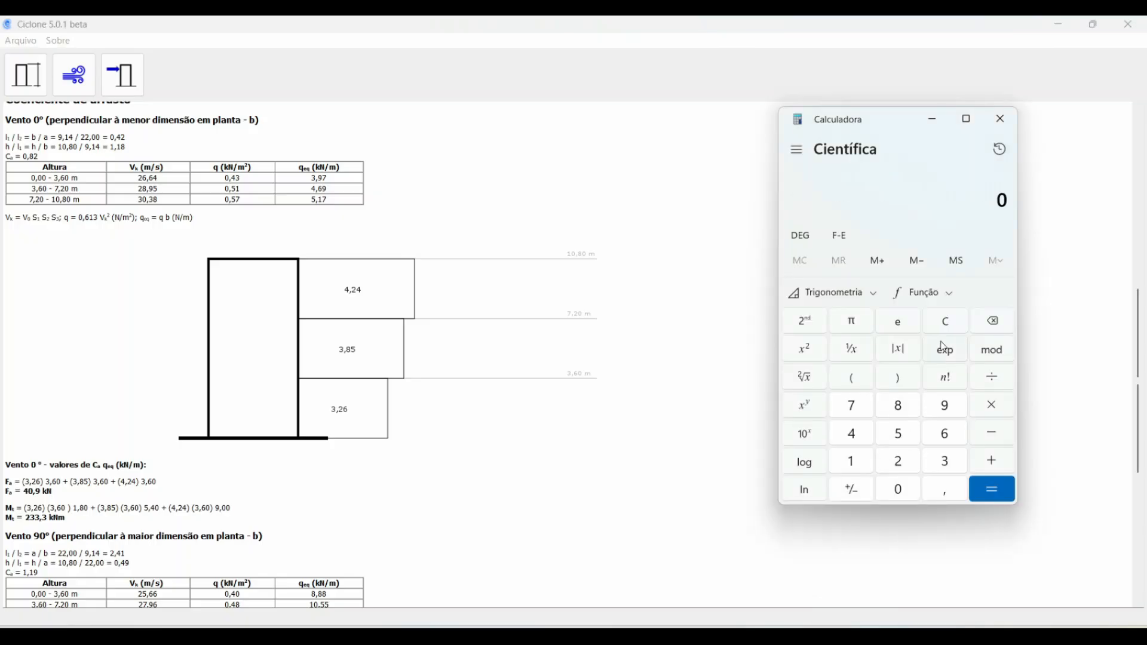
pyautogui.write('3,85')
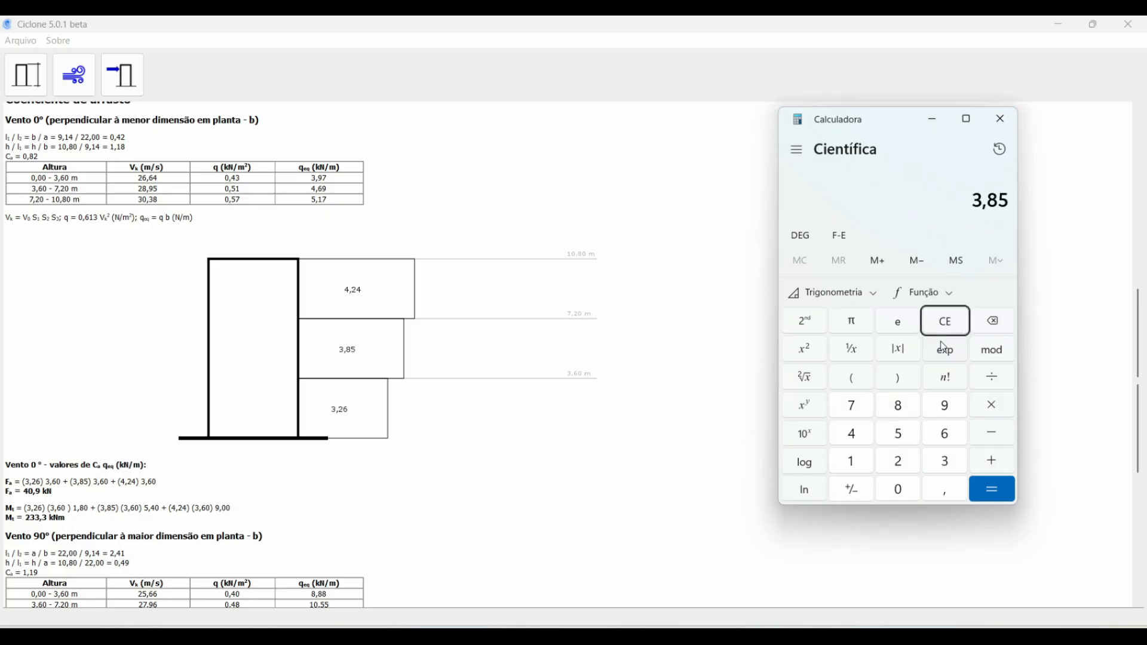
pyautogui.press('/')
pyautogui.write('9,14')
pyautogui.press('Return')
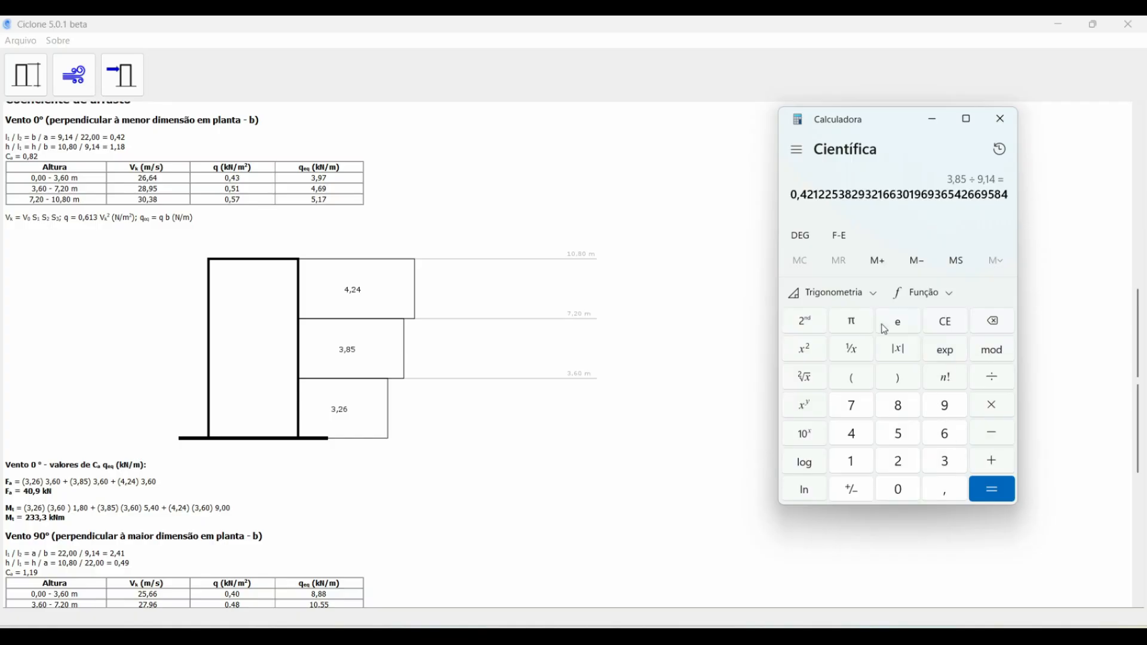
pyautogui.moveTo(807, 194); pyautogui.dragTo(819, 194)
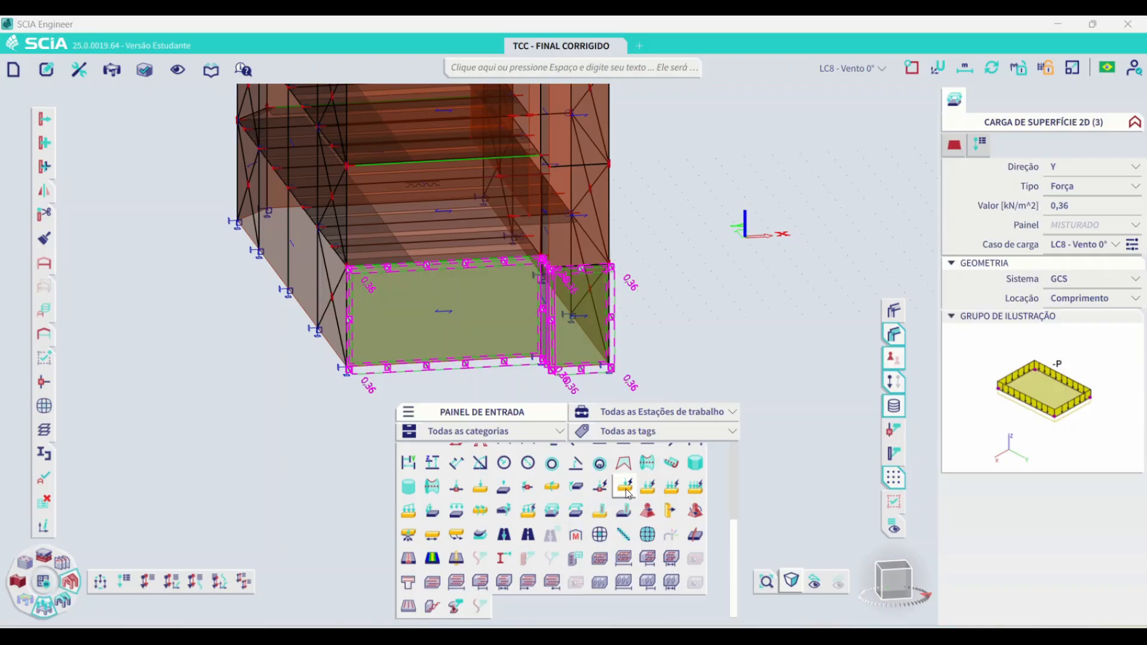
# In SCIA Engineer, apply a 0,42 kN/m² surface force in direction Y to the middle-storey panels of the short facade.
pyautogui.click(553, 511)
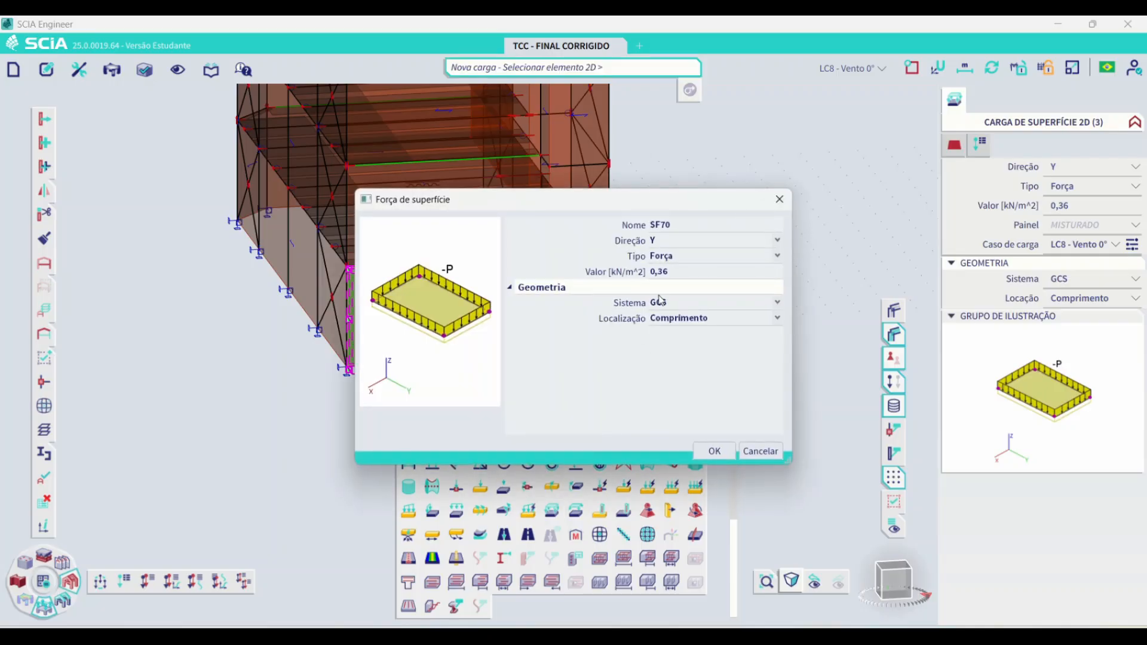
pyautogui.click(669, 272)
pyautogui.write('0')
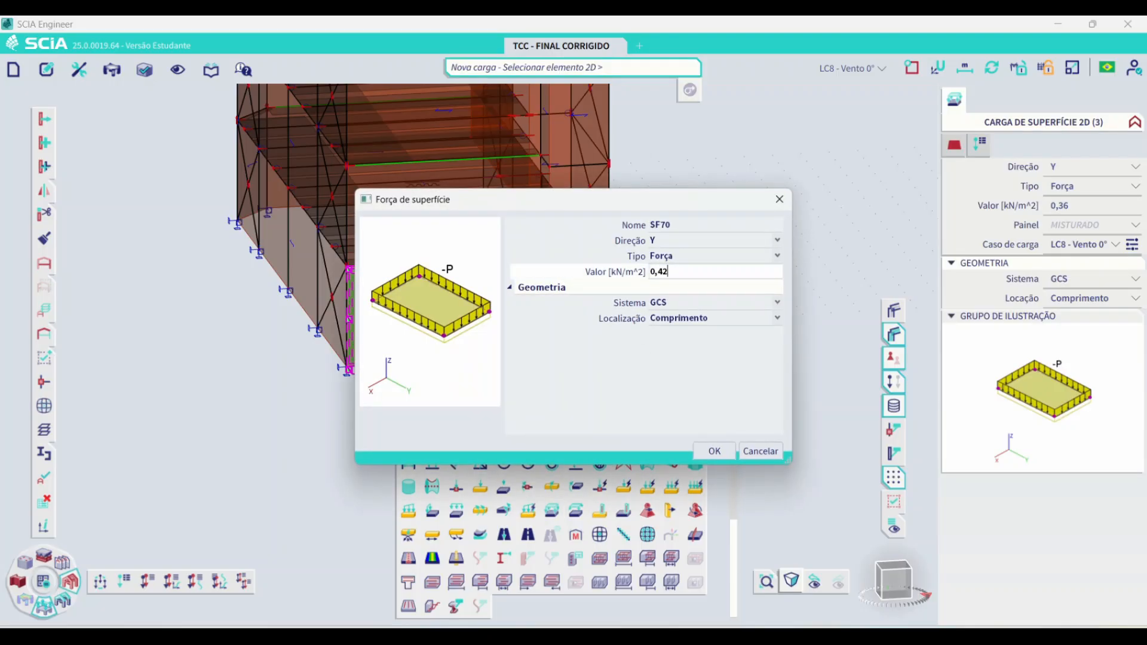
pyautogui.press('Return')
pyautogui.keyDown('ctrl'); pyautogui.moveTo(256, 387); pyautogui.dragTo(287, 407, button='right'); pyautogui.keyUp('ctrl')
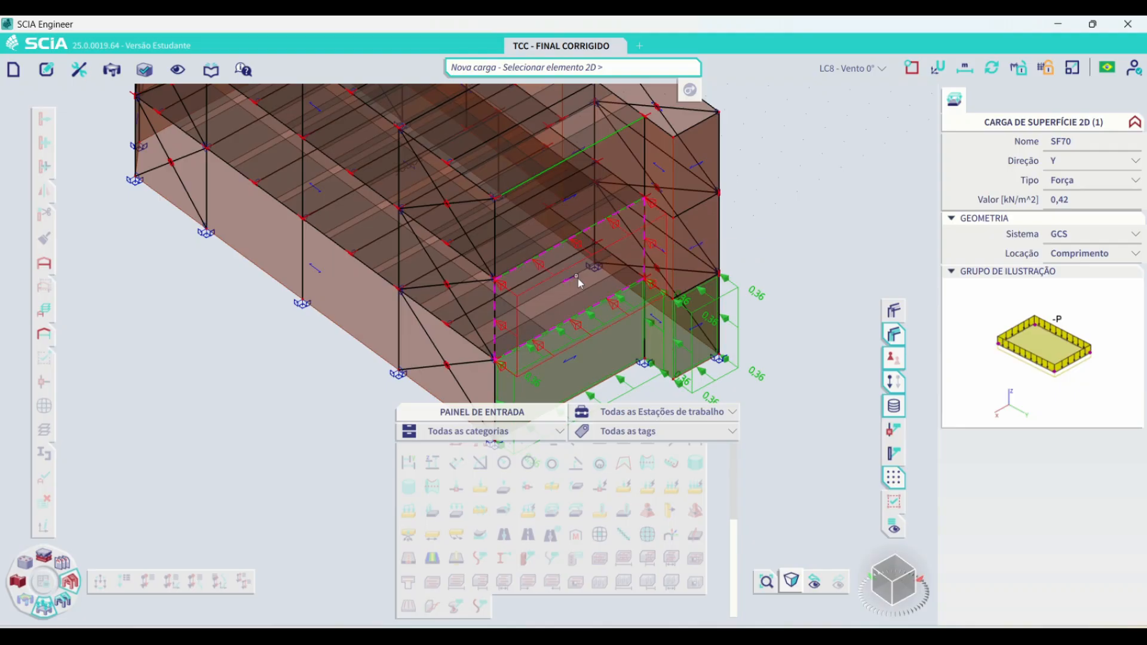
pyautogui.keyDown('ctrl'); pyautogui.moveTo(824, 231); pyautogui.dragTo(800, 227, button='right'); pyautogui.keyUp('ctrl')
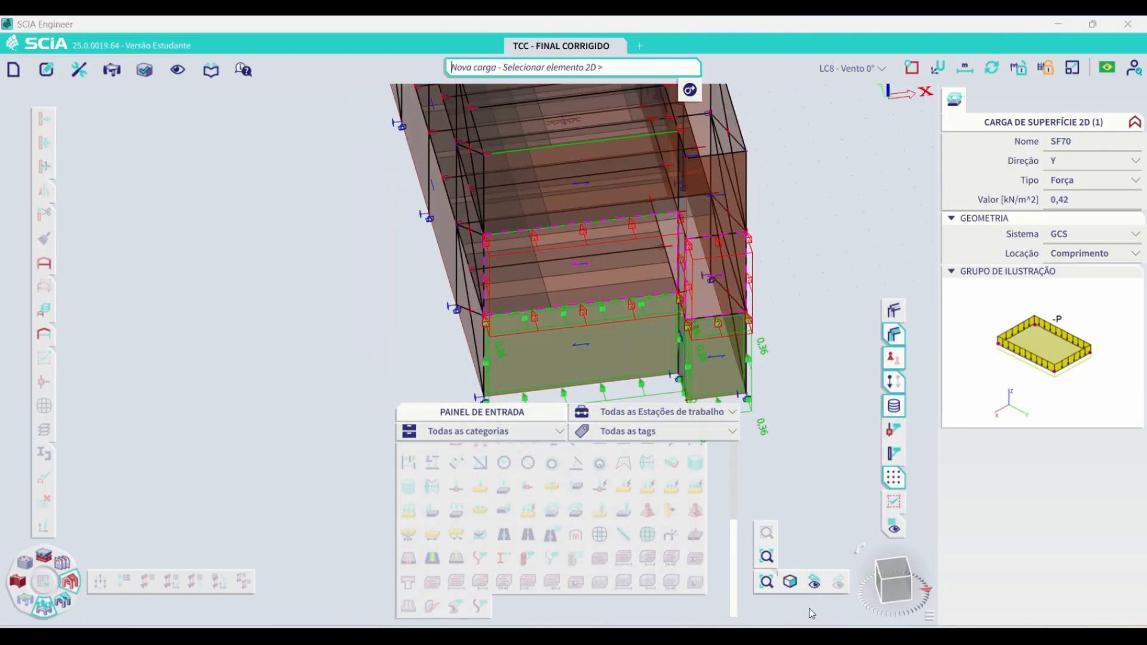
# Go back to Ciclone and divide the top storey's Vento 0° load of 4,24 by 9,14 in Calculator.
pyautogui.click(809, 627)
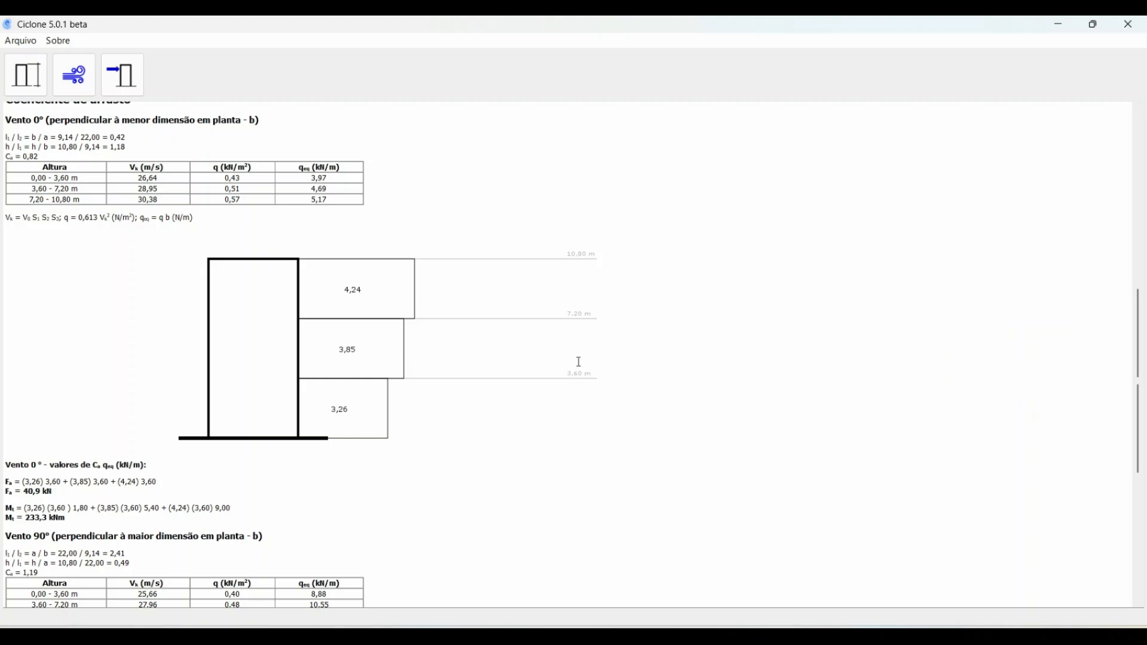
pyautogui.click(842, 623)
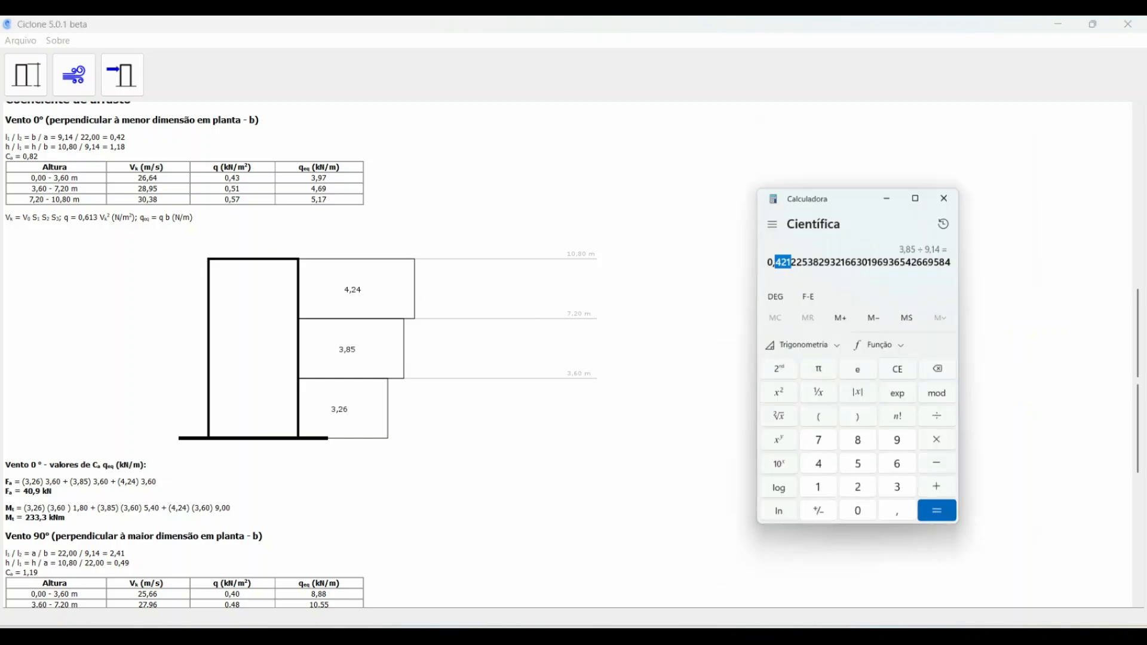
pyautogui.write('4,24/')
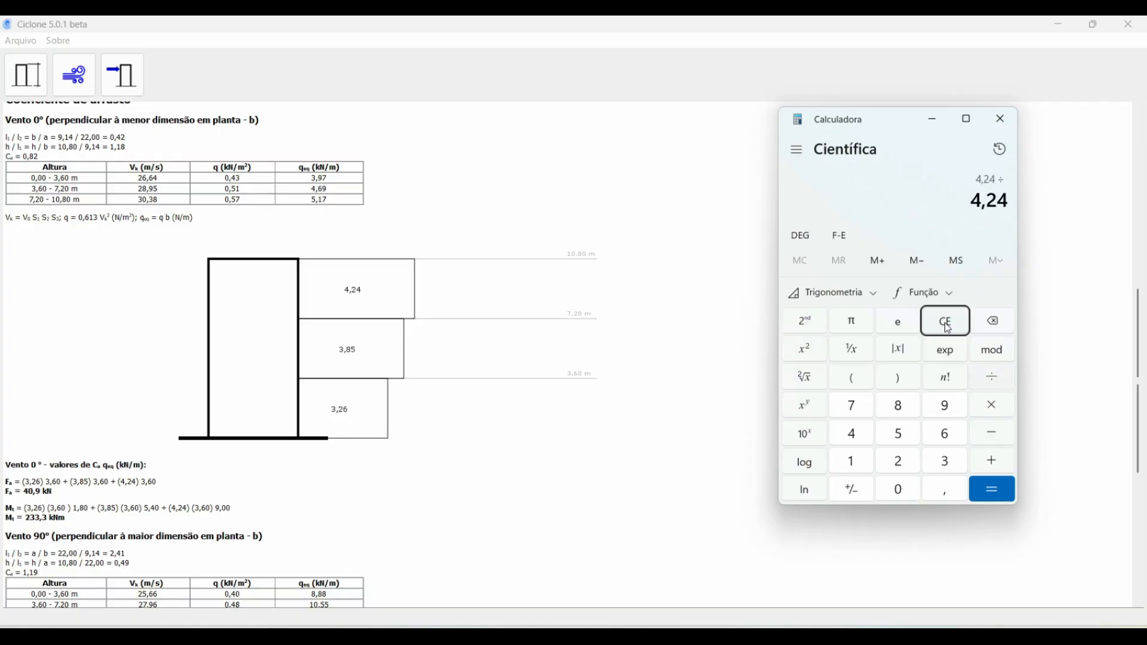
pyautogui.write('9,14')
pyautogui.press('Return')
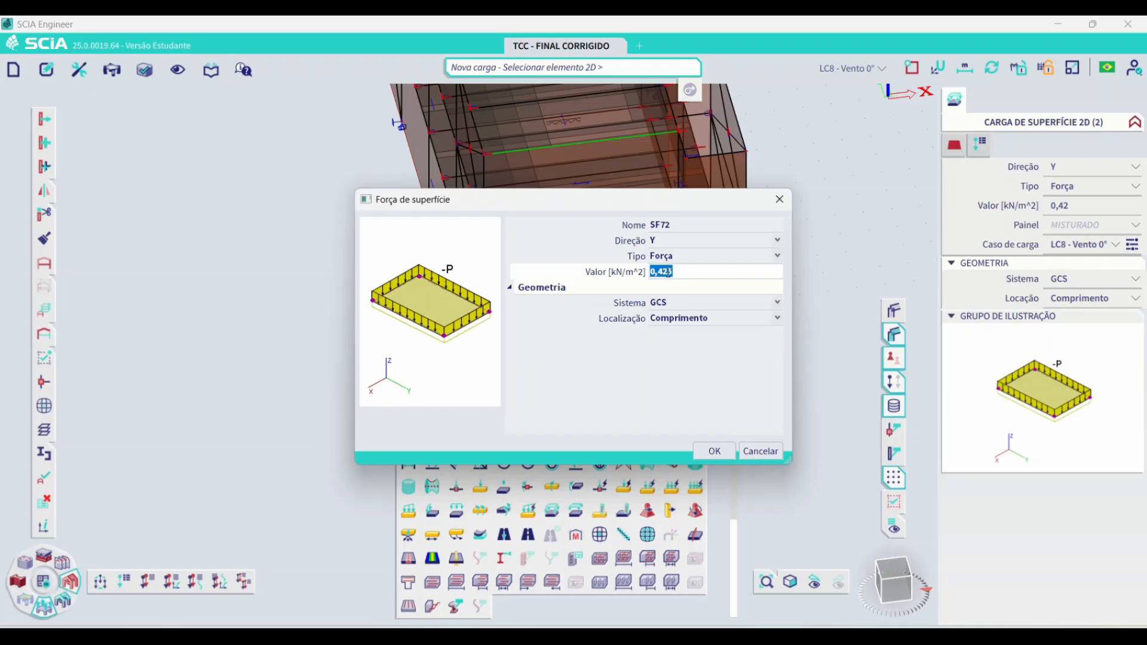
# In SCIA Engineer, apply a 0,47 kN/m² surface force in direction Y to the top-storey panels of the short facade.
pyautogui.write('0,')
pyautogui.press('Return')
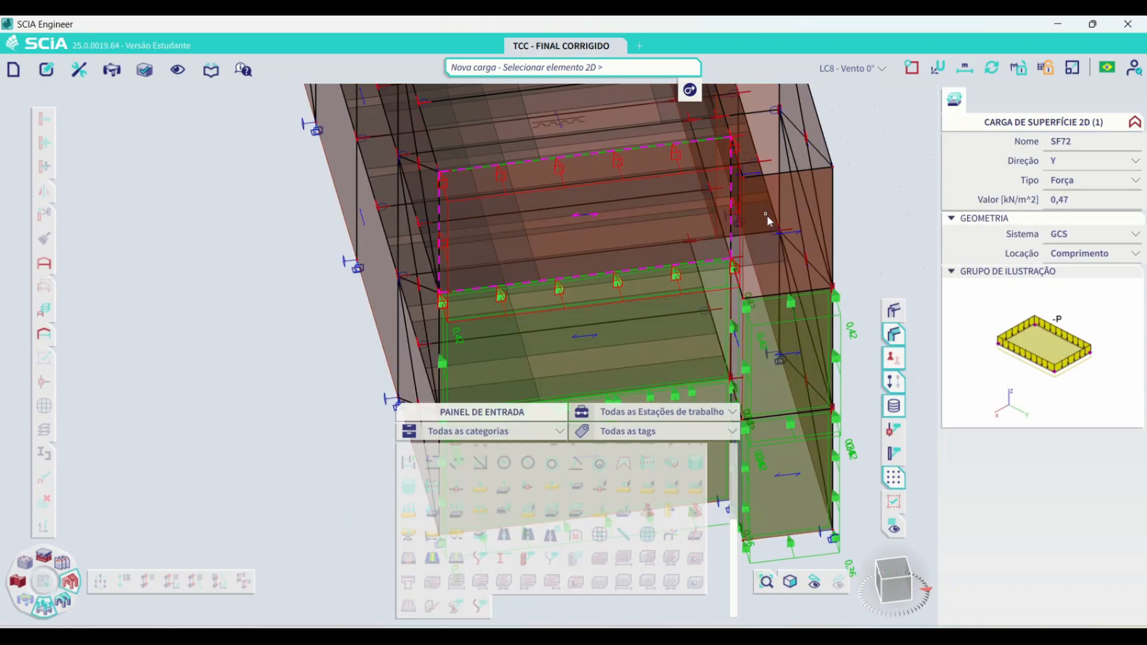
pyautogui.scroll(-6, 788, 233)
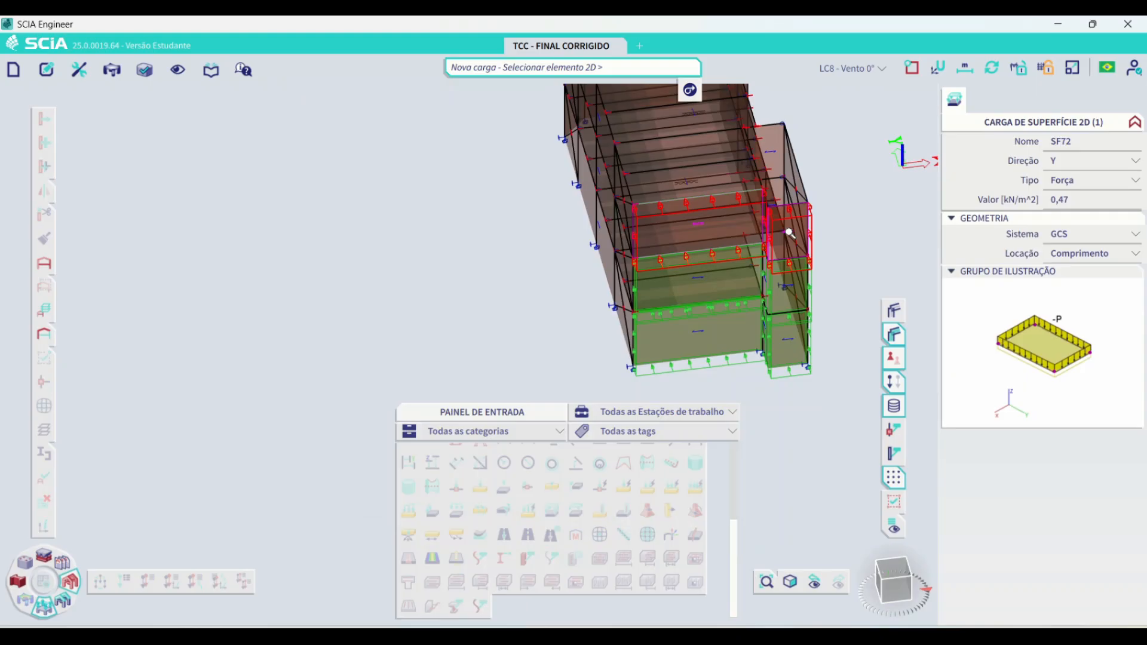
pyautogui.press('Escape')
pyautogui.scroll(3, 830, 219)
pyautogui.moveTo(832, 219); pyautogui.dragTo(804, 230, button='right')
pyautogui.scroll(-3, 804, 230)
pyautogui.scroll(3, 854, 195)
# Clear the load selection and make the Vento 90° load case active.
pyautogui.click(854, 67)
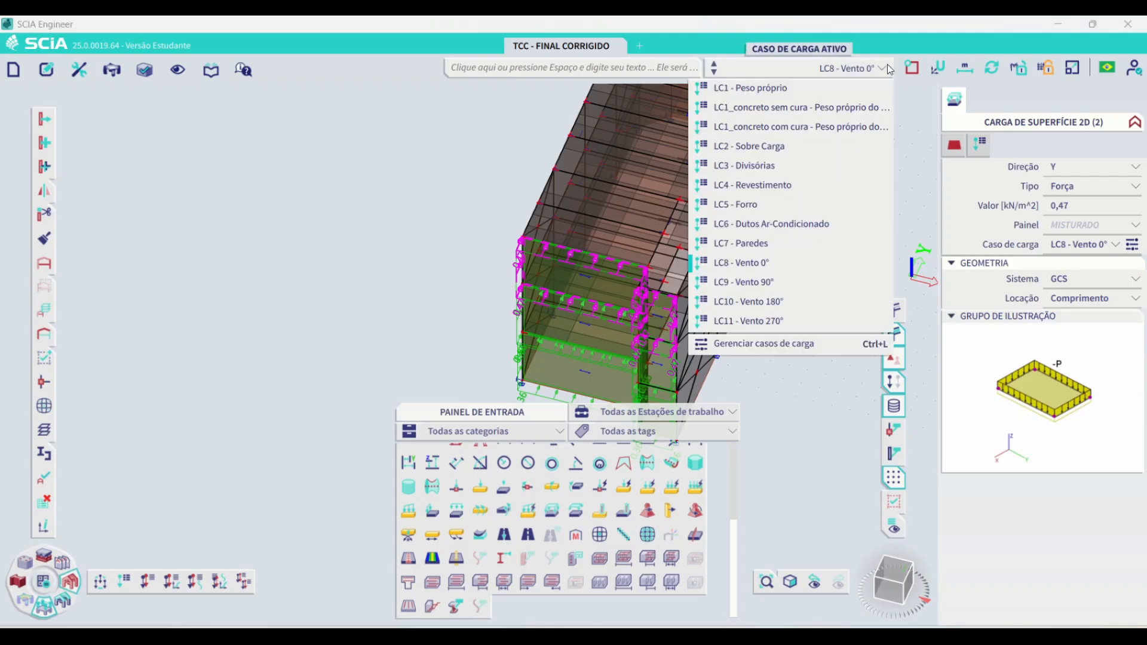
pyautogui.press('Escape')
pyautogui.scroll(-5, 547, 237)
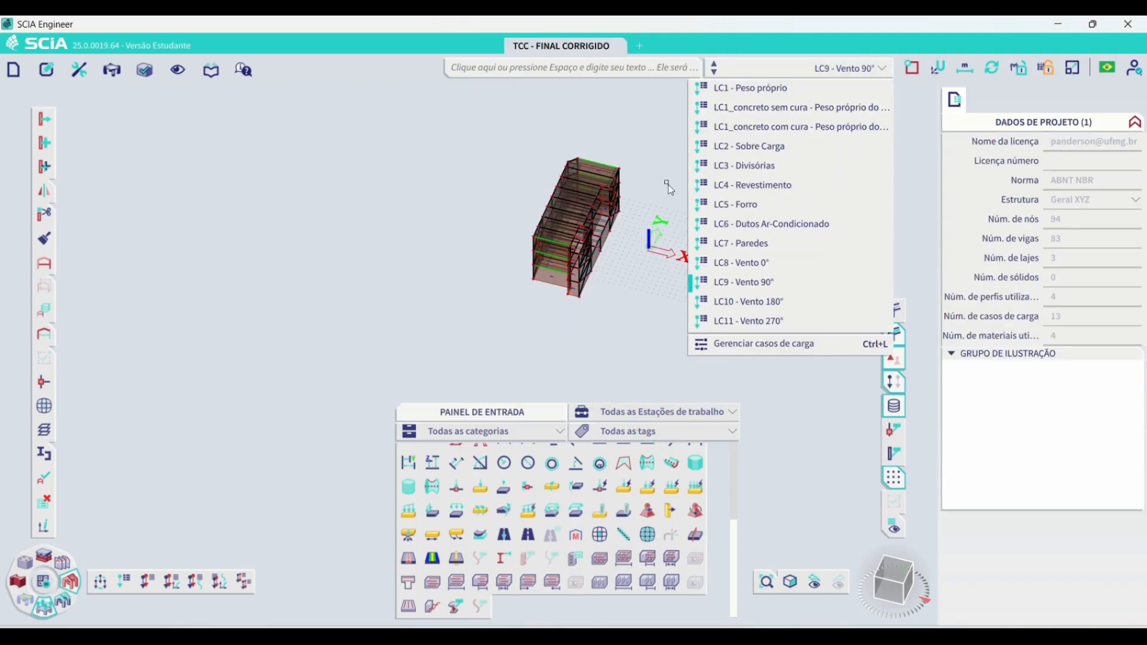
pyautogui.click(746, 282)
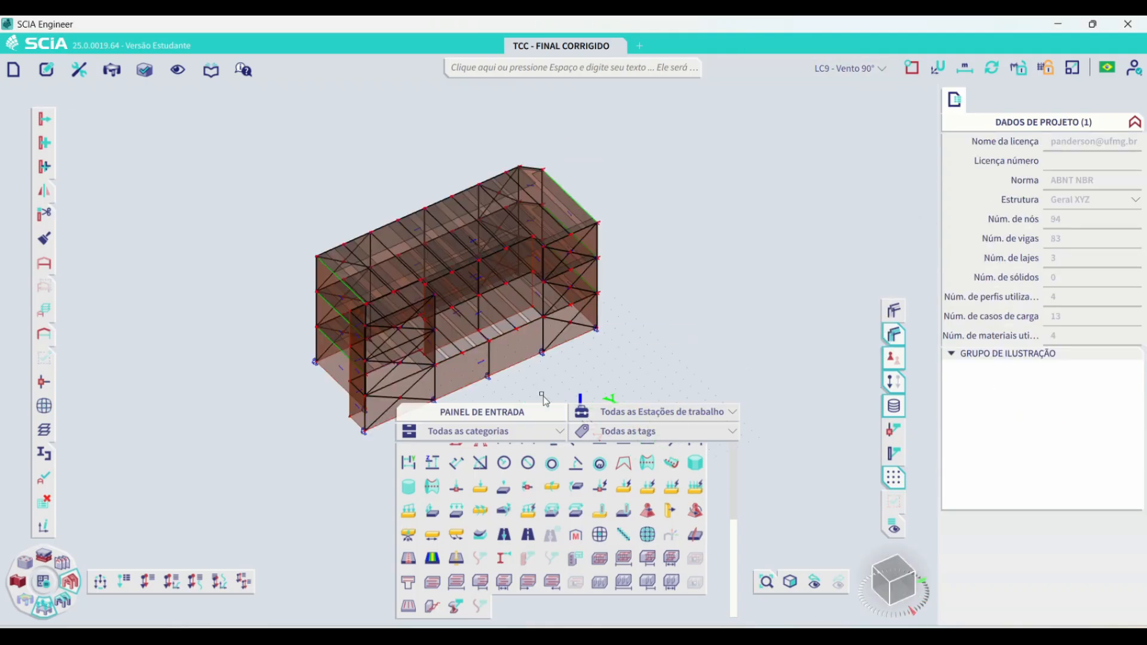
pyautogui.scroll(-3, 529, 298)
pyautogui.scroll(3, 531, 302)
# Switch to the Vento 90° results in Ciclone and divide the lowest storey's load of 10,56 by 22 in Calculator.
pyautogui.hotkey('alt', 'Tab')
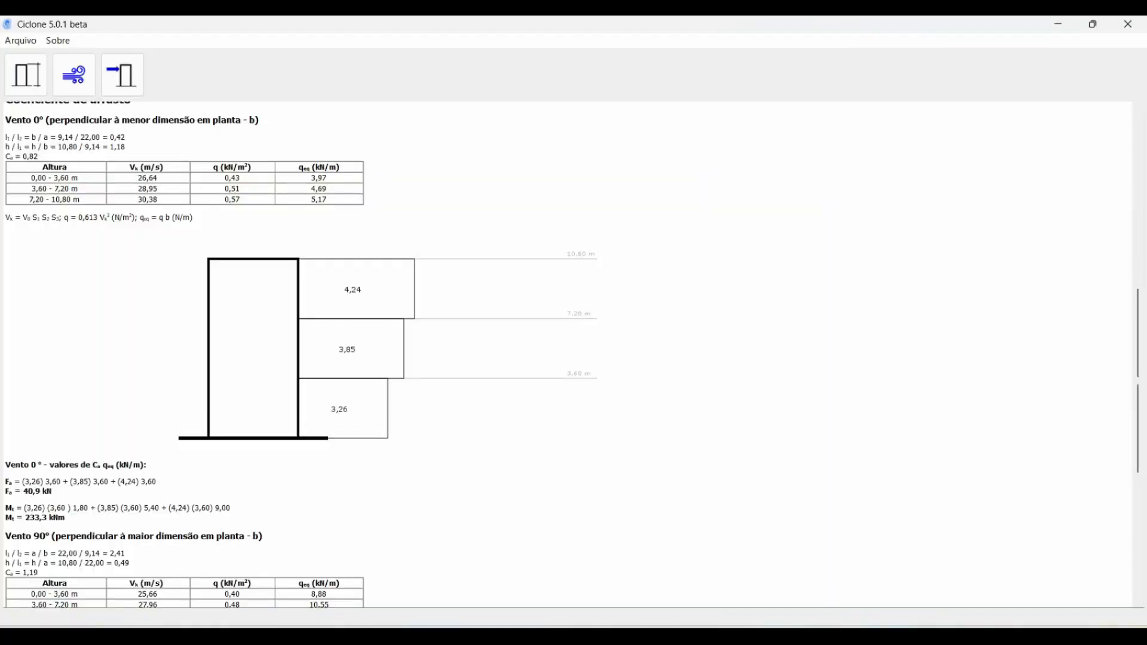
pyautogui.scroll(-5, 439, 401)
pyautogui.scroll(-1, 367, 379)
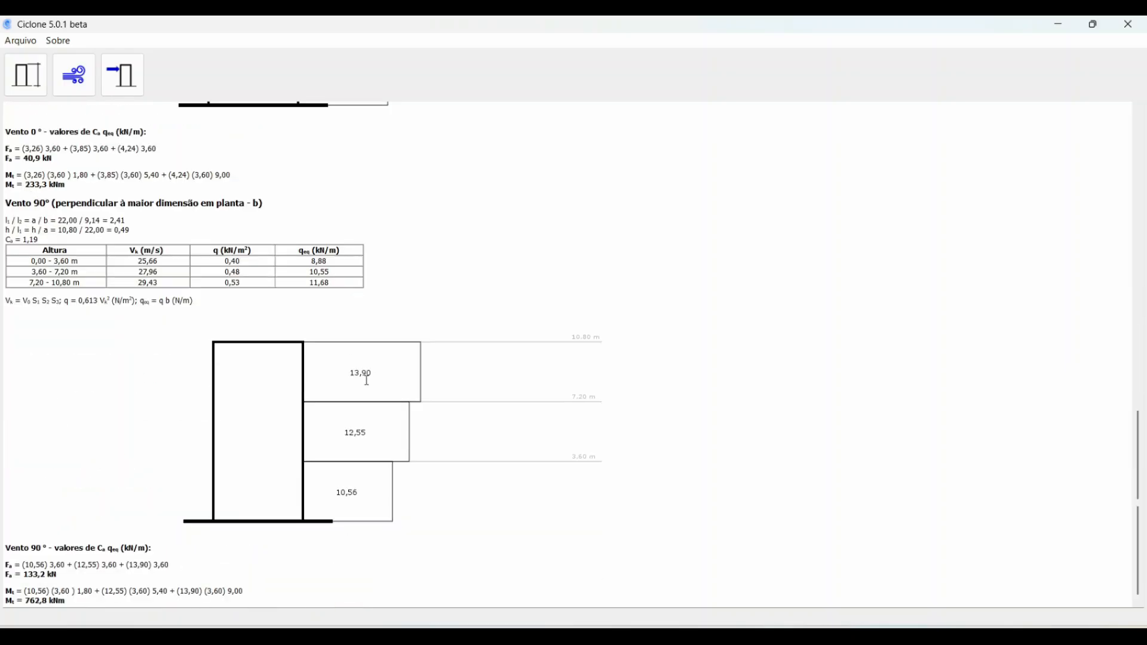
pyautogui.write('10,')
pyautogui.write('56')
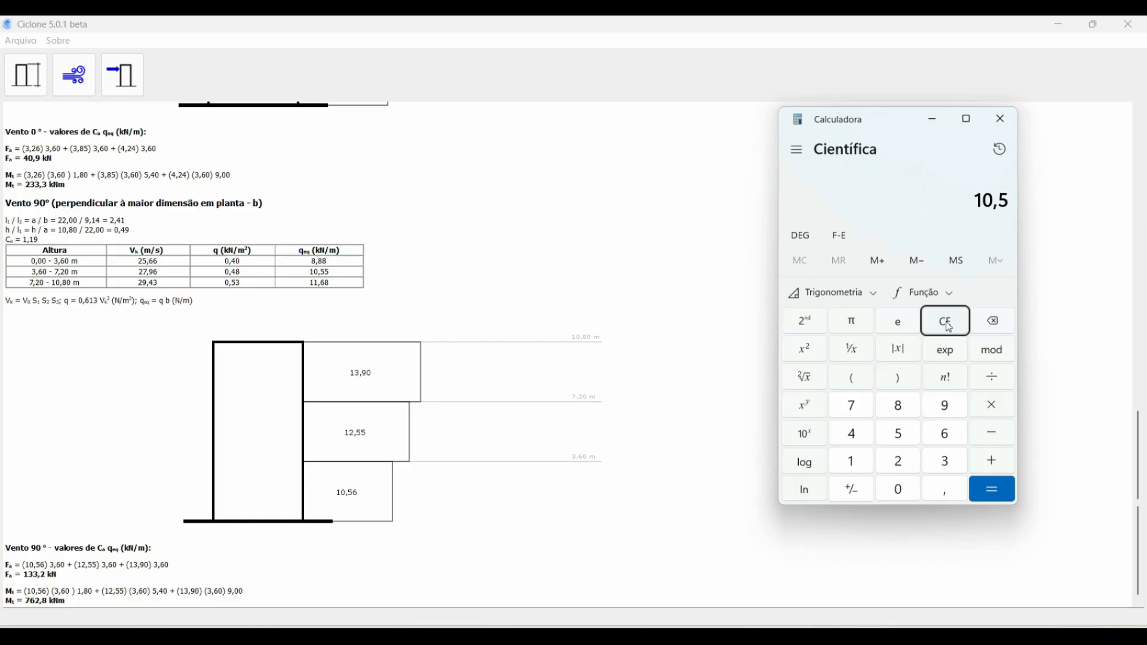
pyautogui.press('/')
pyautogui.write('22')
pyautogui.press('Return')
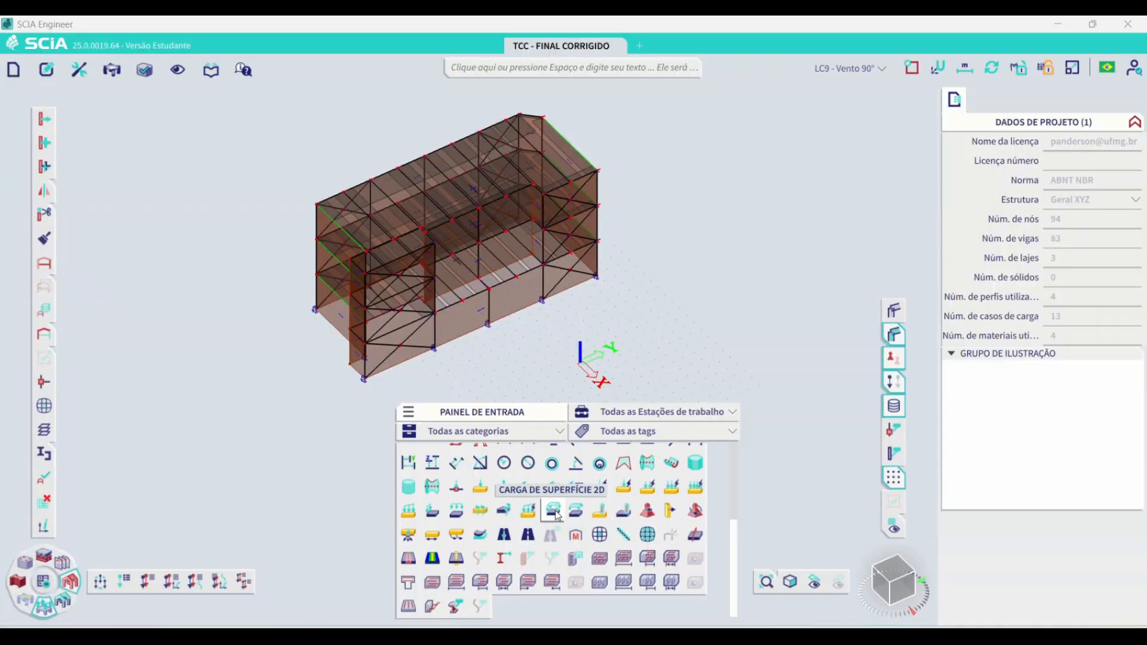
# In SCIA Engineer, start a new 2D surface force with a value of -0,48 kN/m².
pyautogui.click(548, 509)
pyautogui.moveTo(689, 200); pyautogui.dragTo(416, 314)
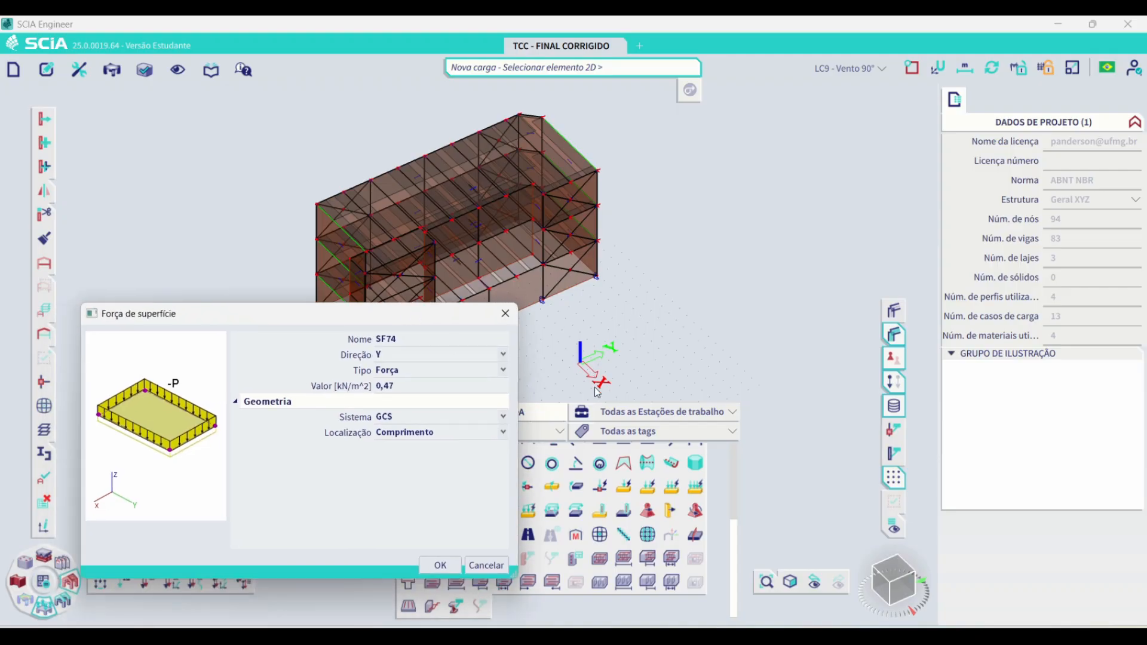
pyautogui.click(406, 387)
pyautogui.write('-')
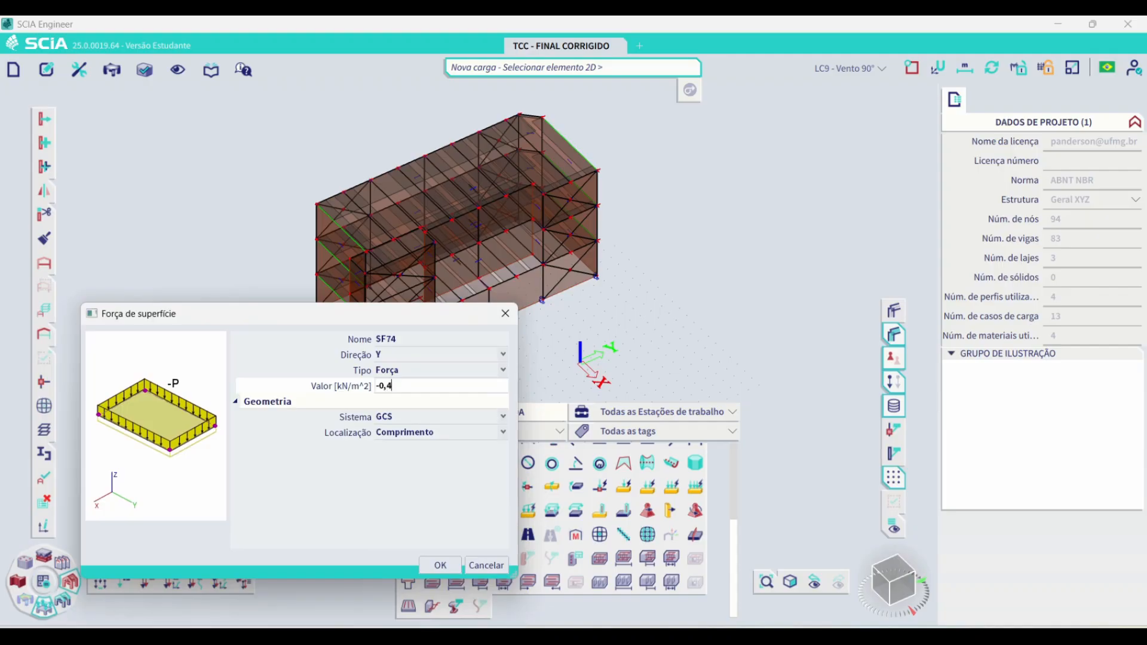
pyautogui.press('Return')
pyautogui.scroll(4, 404, 387)
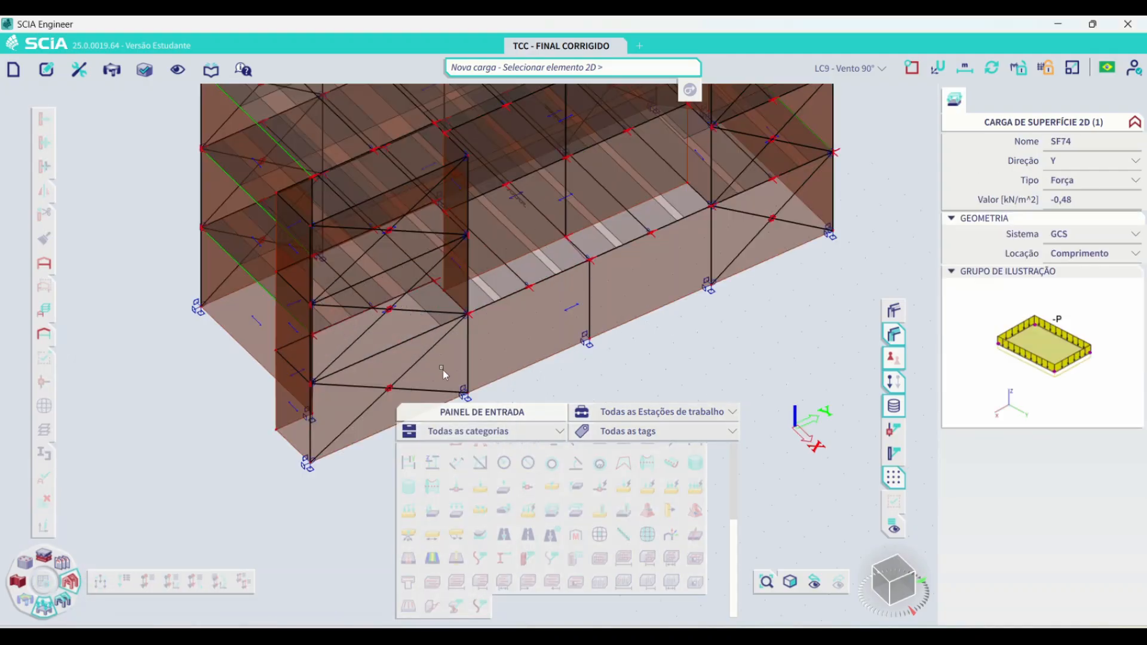
# Change the surface force direction to X and apply it to the lowest-storey panel of the long facade.
pyautogui.click(572, 311)
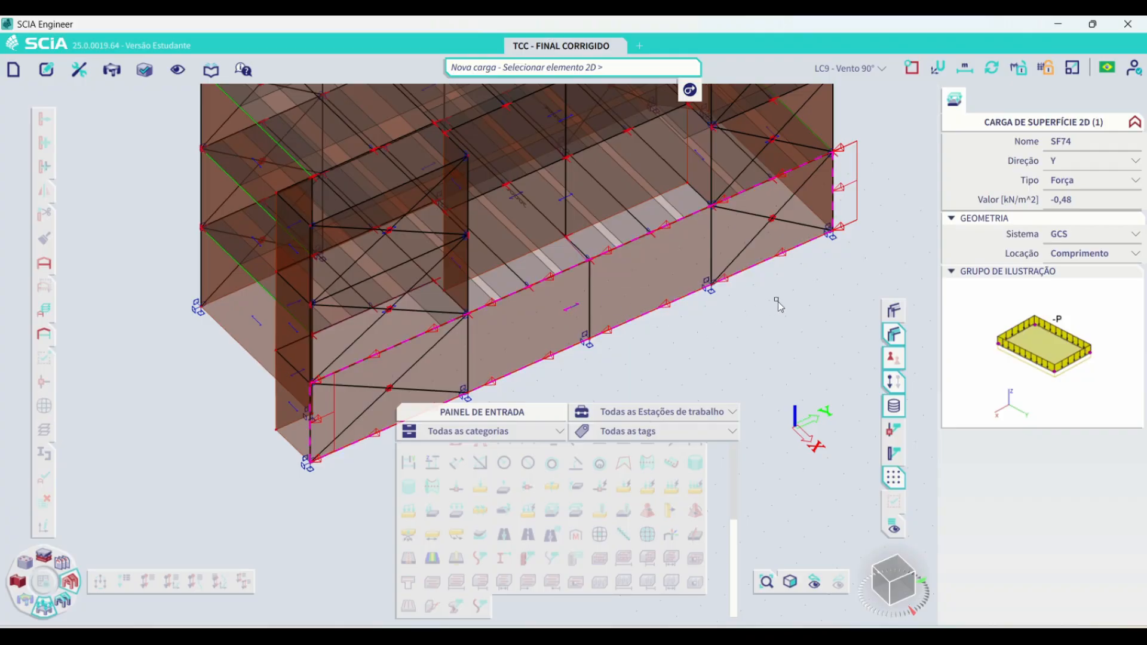
pyautogui.click(1135, 161)
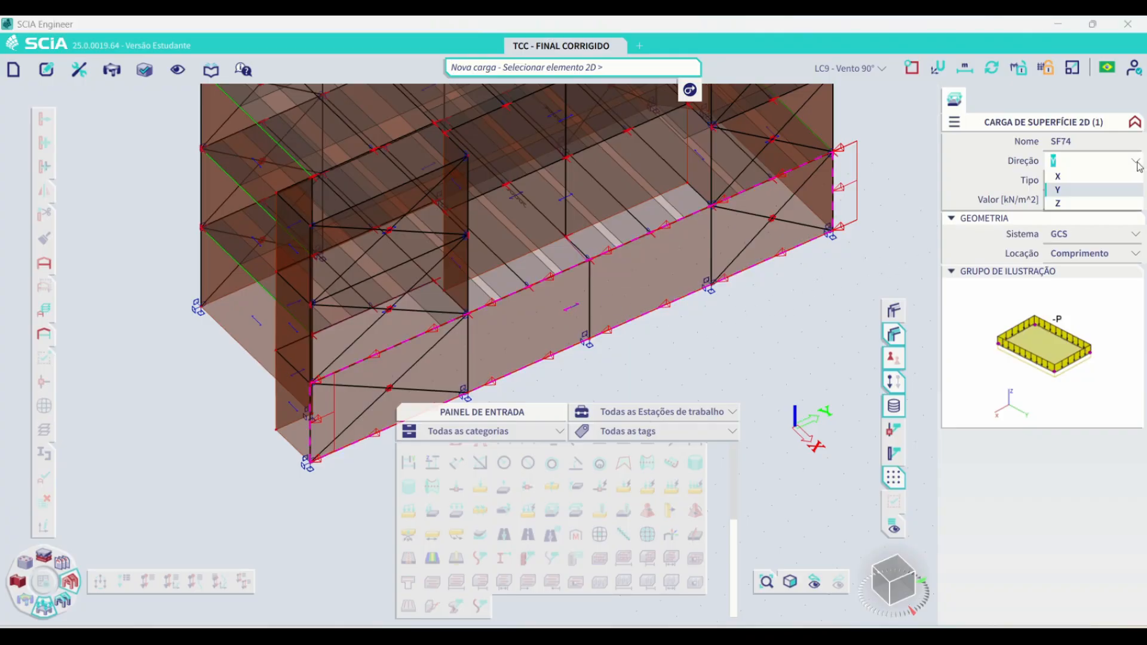
pyautogui.click(1070, 177)
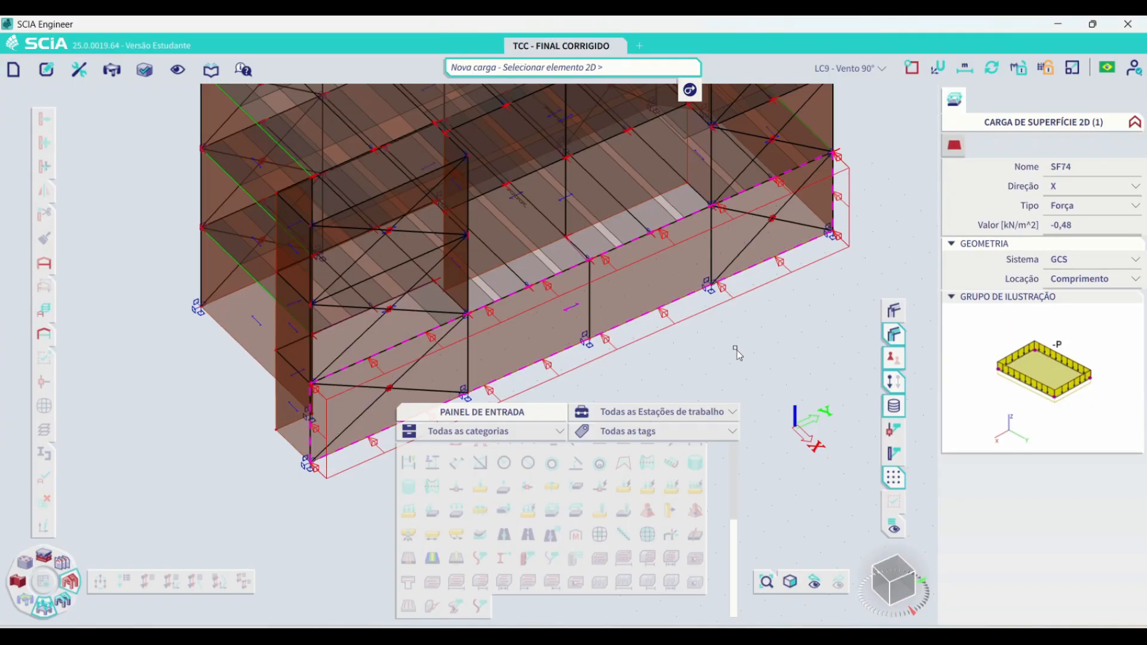
pyautogui.click(627, 307)
pyautogui.scroll(-2, 591, 295)
pyautogui.press('Escape')
pyautogui.scroll(1, 675, 254)
pyautogui.press('Escape')
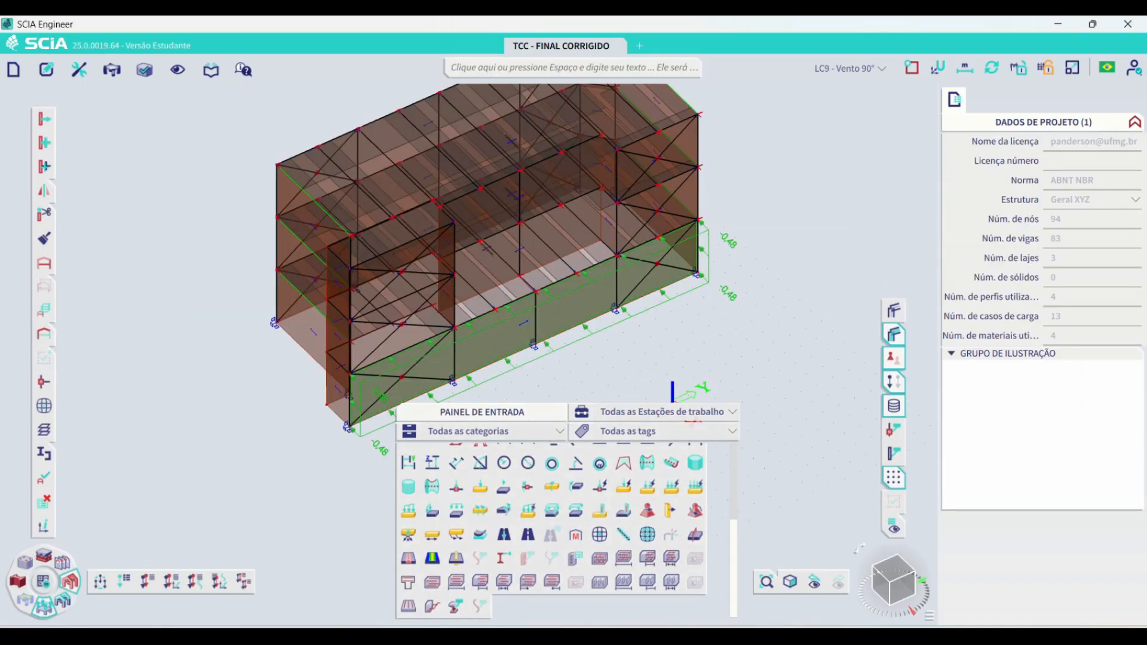
# Read the middle storey's Vento 90° load in Ciclone and divide 12,55 by 22 in Calculator.
pyautogui.click(854, 636)
pyautogui.click(826, 636)
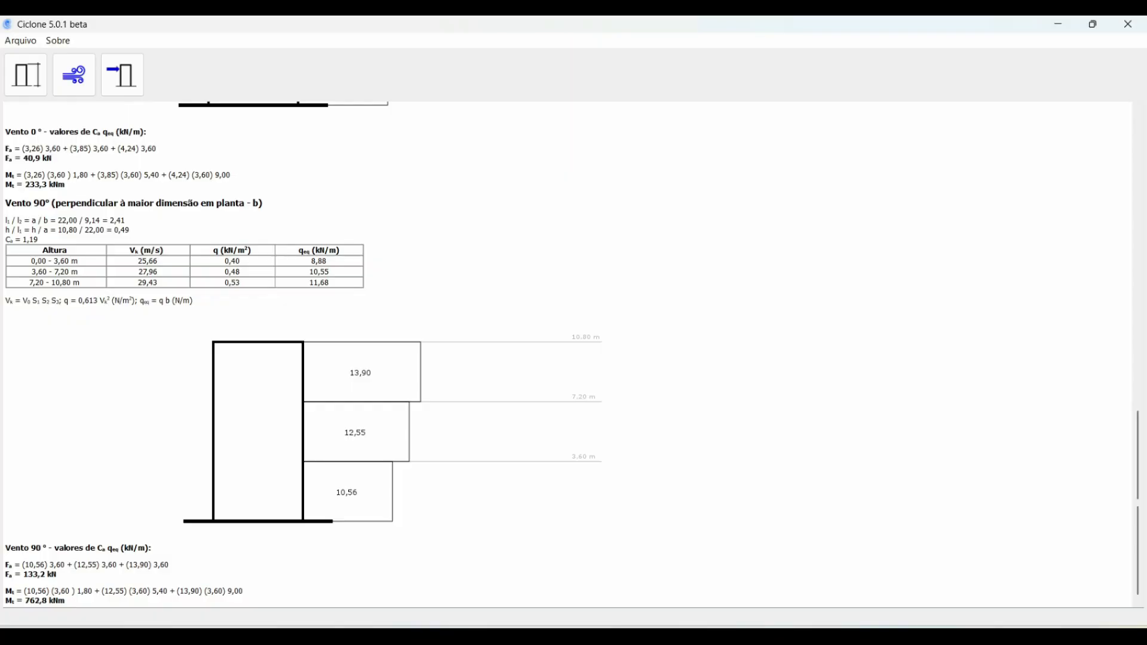
pyautogui.click(854, 636)
pyautogui.write('12,')
pyautogui.write('55/')
pyautogui.write('22')
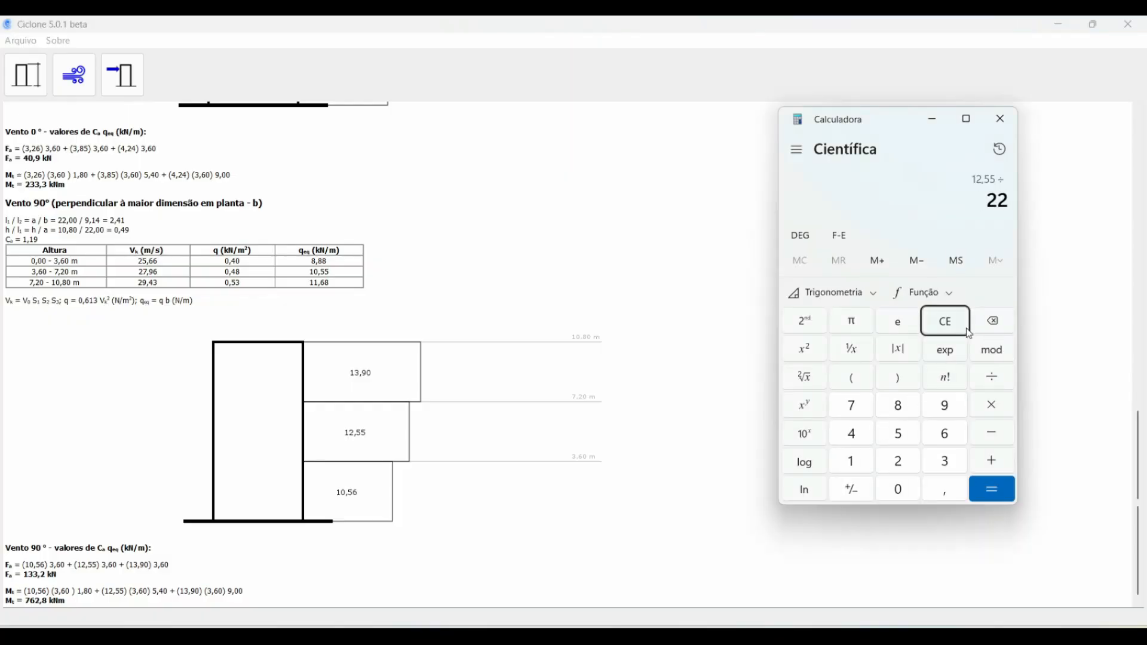
pyautogui.press('Return')
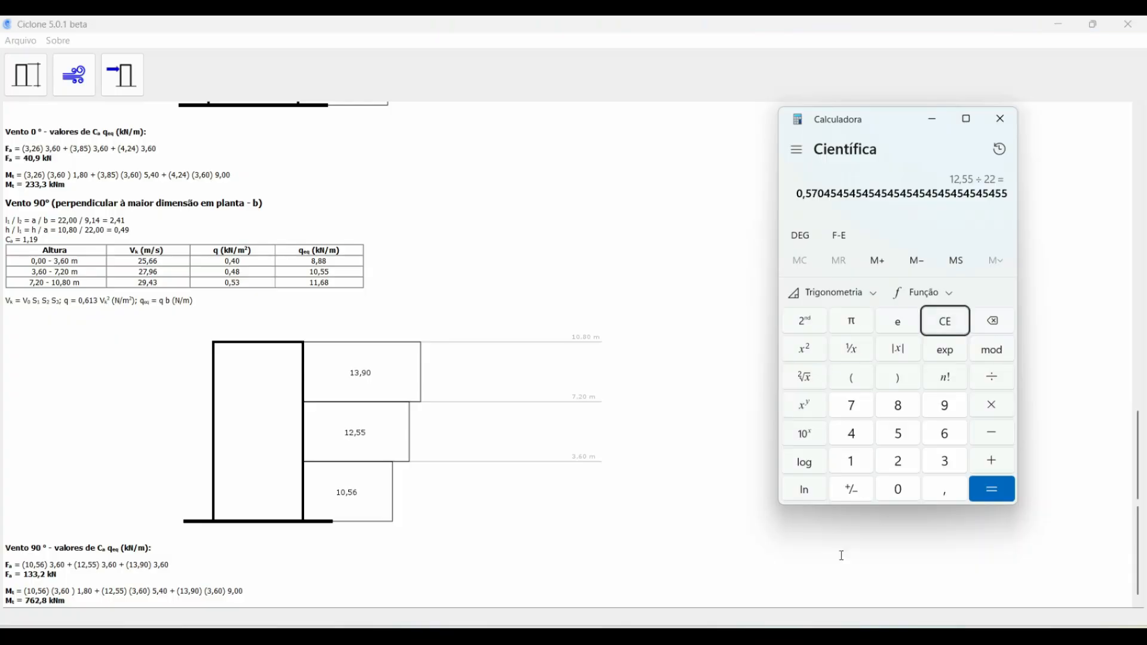
# In SCIA Engineer, apply an X-direction surface force of -0,57 kN/m² to the middle-storey panels of the long facade.
pyautogui.hotkey('alt', 'Tab')
pyautogui.click(674, 270)
pyautogui.write('-0,')
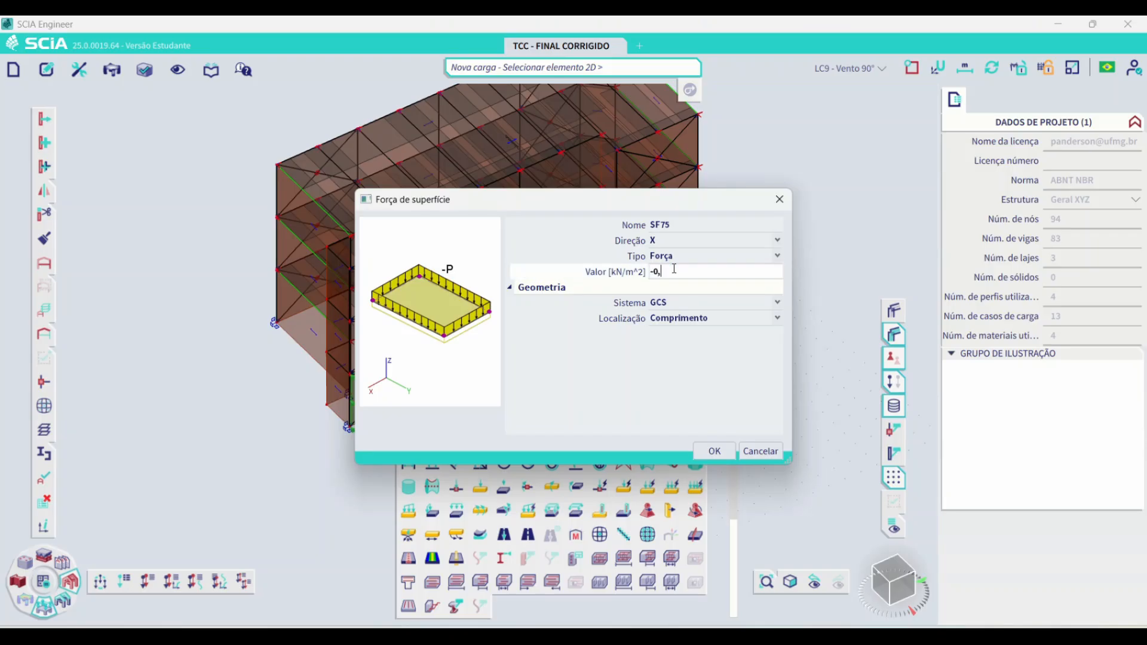
pyautogui.click(714, 450)
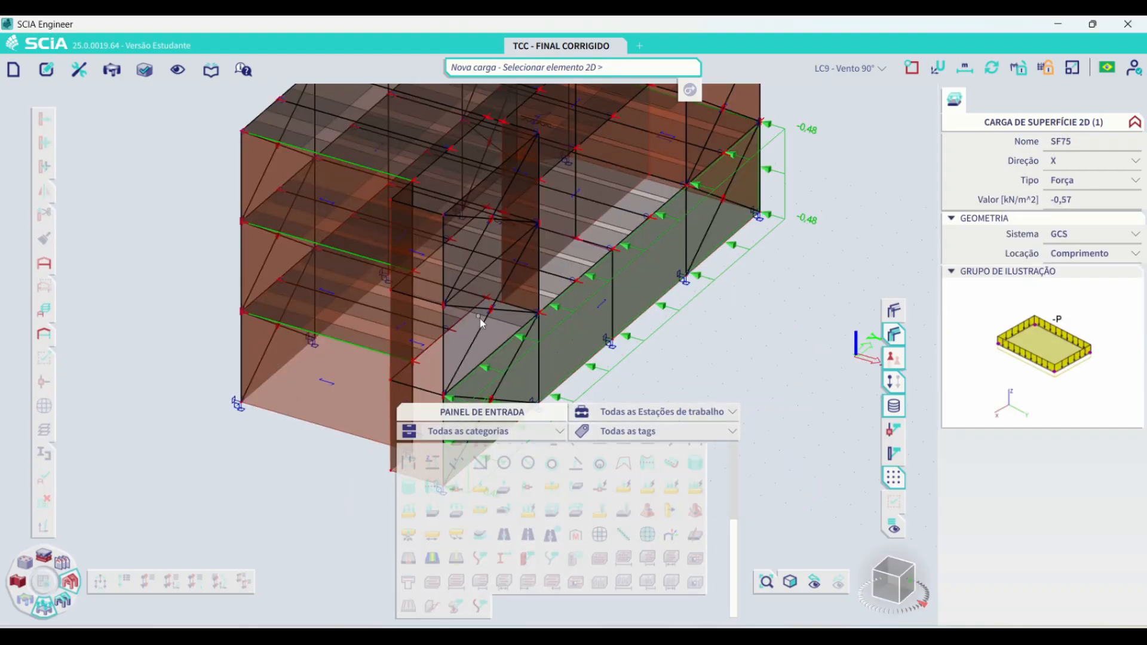
pyautogui.click(316, 179)
pyautogui.click(485, 187)
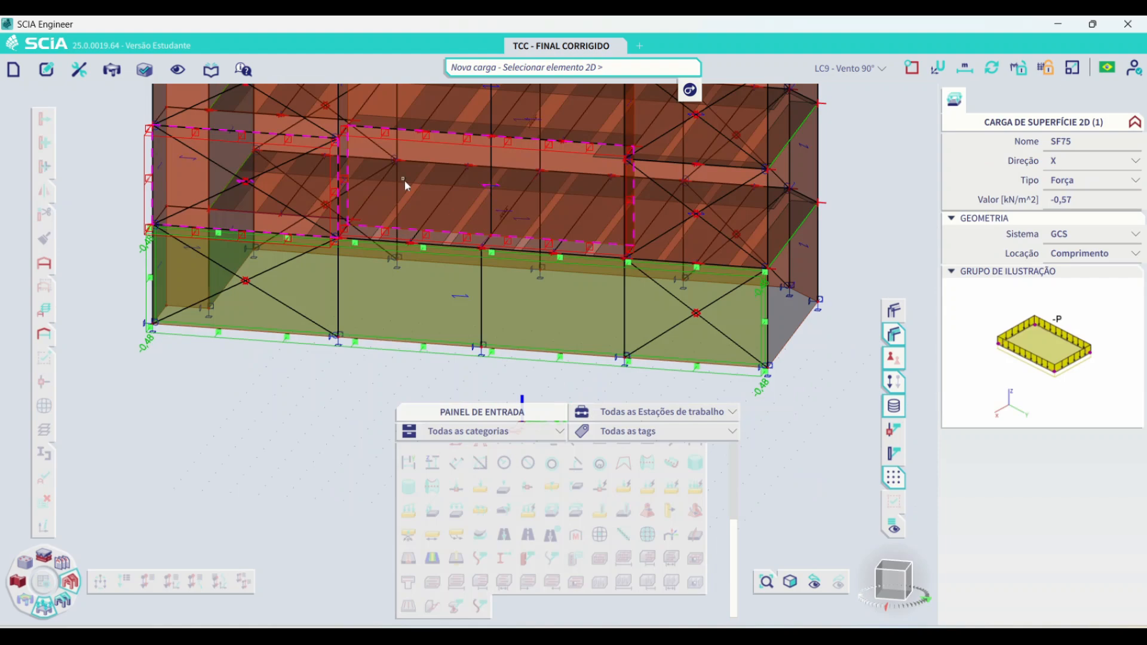
pyautogui.click(662, 226)
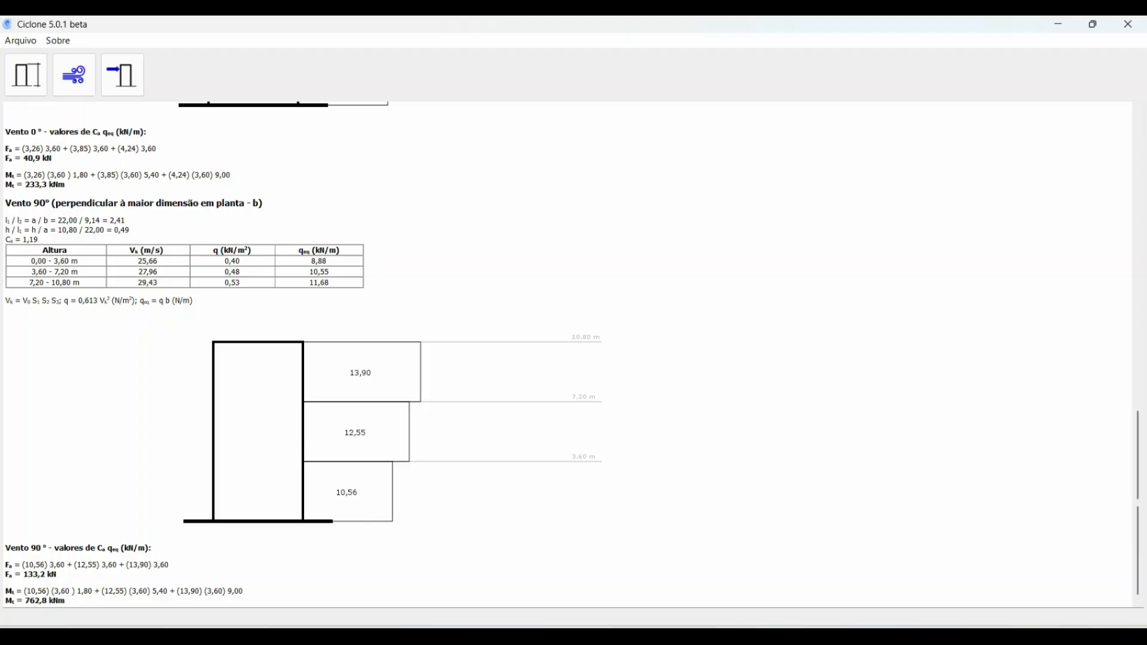
# Switch to Calculator and divide the top storey's load of 13,9 by 22.
pyautogui.hotkey('alt', 'Tab')
pyautogui.write('13,9 ÷ ')
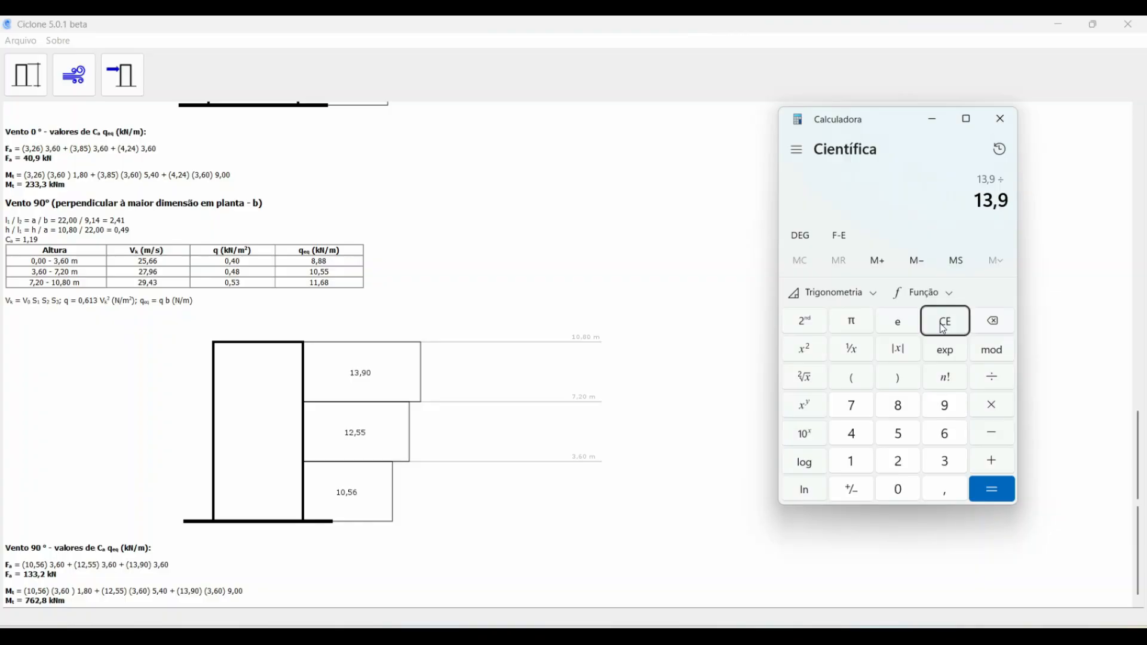
pyautogui.write('22')
pyautogui.press('Return')
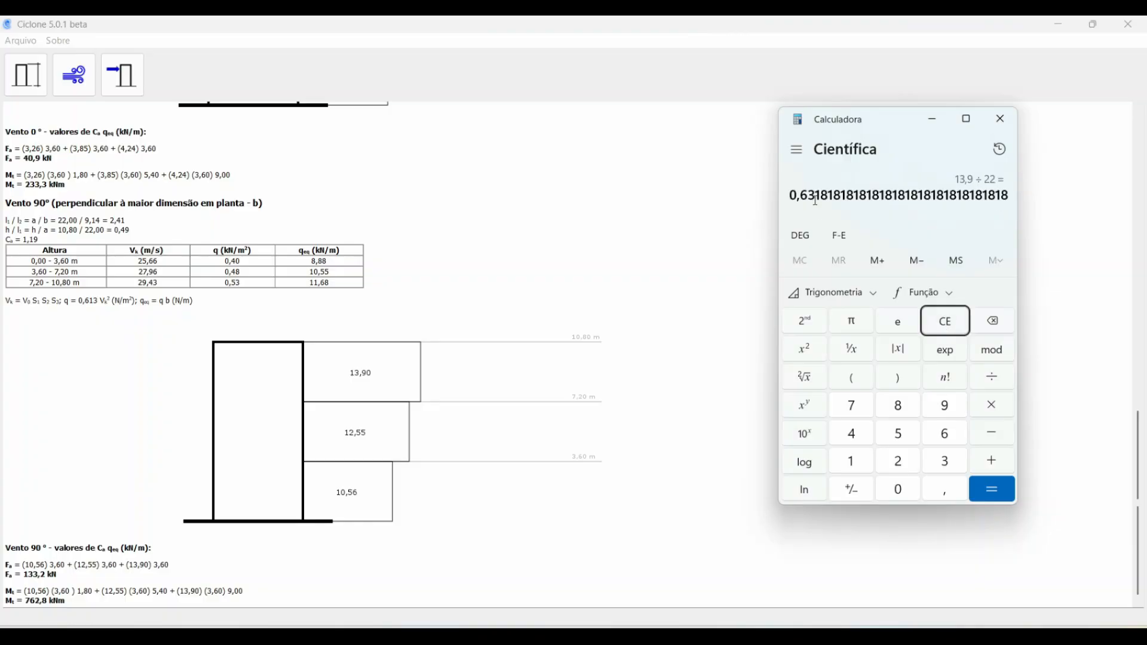
# In SCIA Engineer, apply an X-direction surface force of -0,635 kN/m² to the top-storey panels of the long facade.
pyautogui.hotkey('alt', 'Tab')
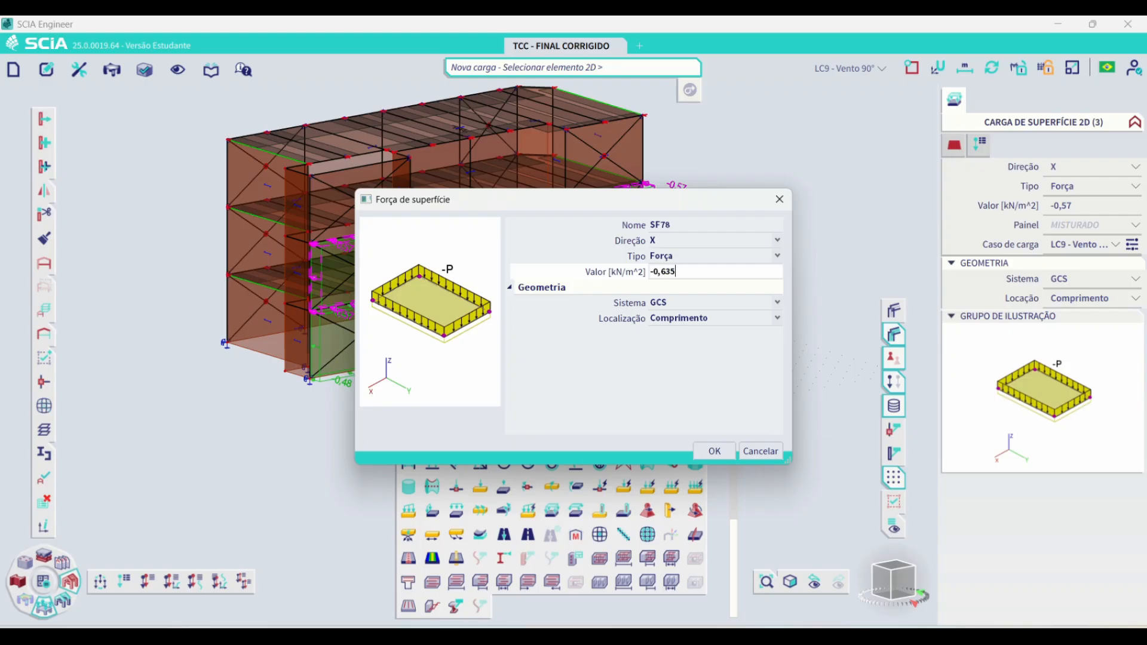
pyautogui.press('Return')
pyautogui.scroll(5, 386, 165)
pyautogui.click(310, 285)
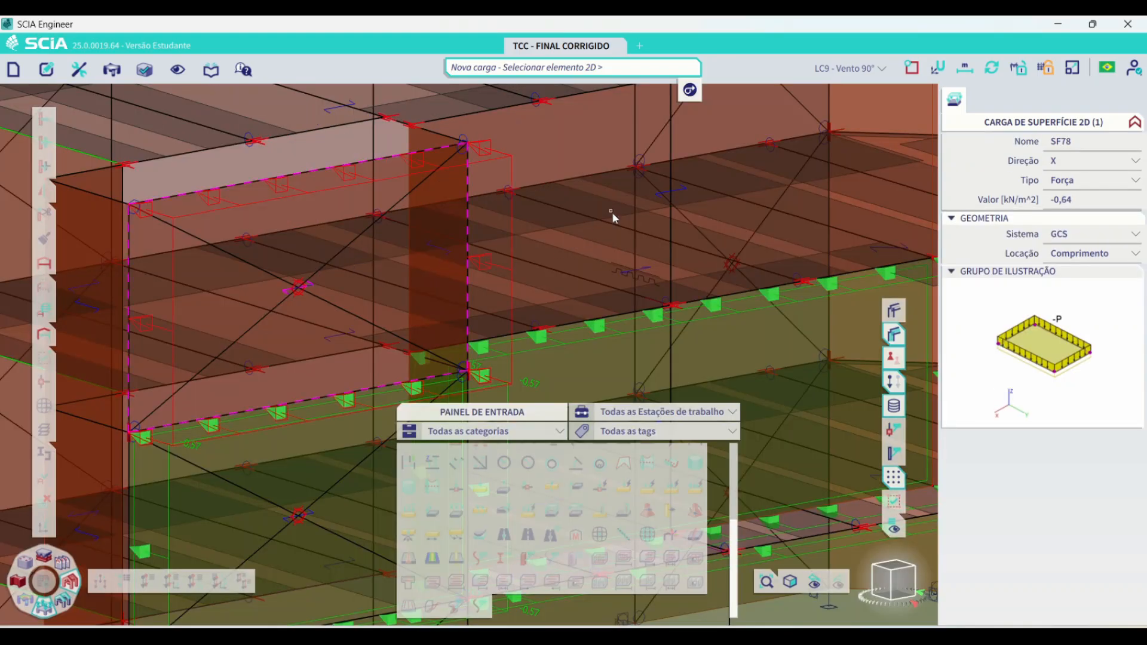
pyautogui.click(674, 194)
pyautogui.scroll(-4, 673, 194)
pyautogui.press('Escape')
# Check the loads on the long facade and make the Vento 0° load case active.
pyautogui.keyDown('ctrl'); pyautogui.moveTo(661, 200); pyautogui.dragTo(645, 168, button='right'); pyautogui.keyUp('ctrl')
pyautogui.scroll(3, 645, 168)
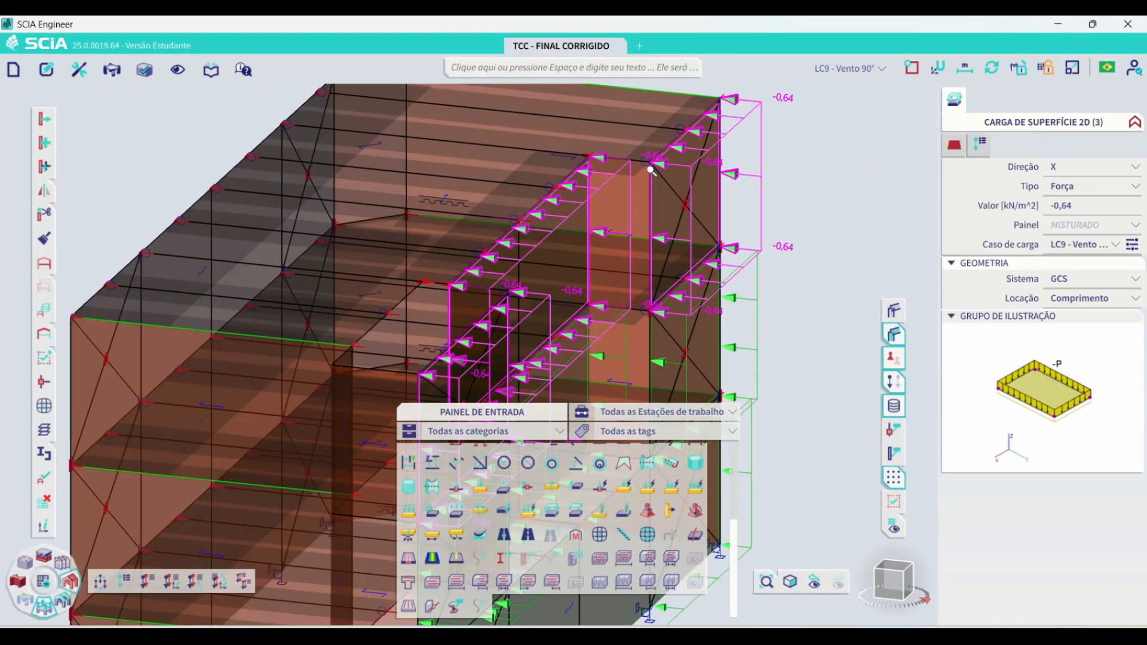
pyautogui.scroll(-3, 645, 168)
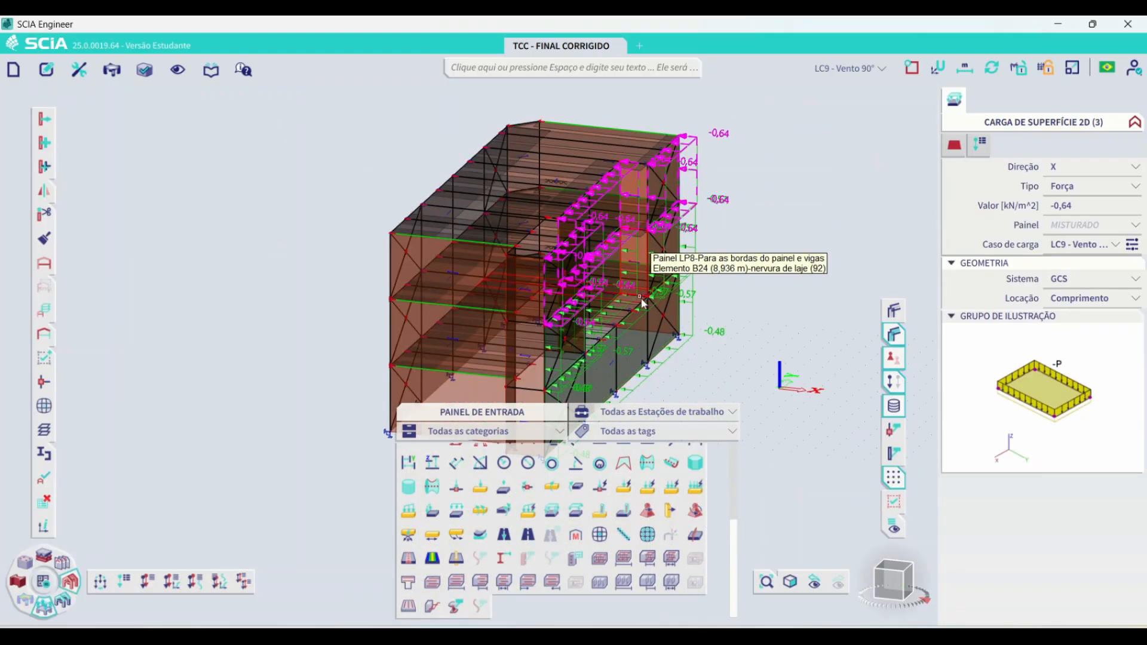
pyautogui.scroll(2, 651, 206)
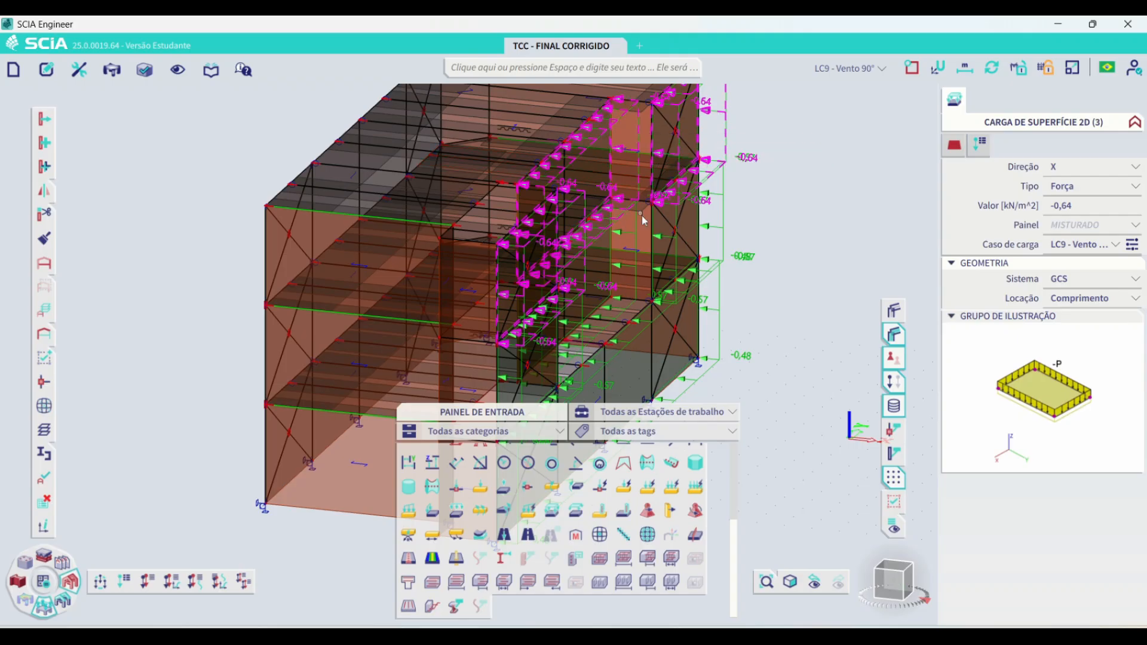
pyautogui.scroll(-3, 638, 143)
pyautogui.keyDown('ctrl'); pyautogui.moveTo(637, 143); pyautogui.dragTo(755, 217, button='right'); pyautogui.keyUp('ctrl')
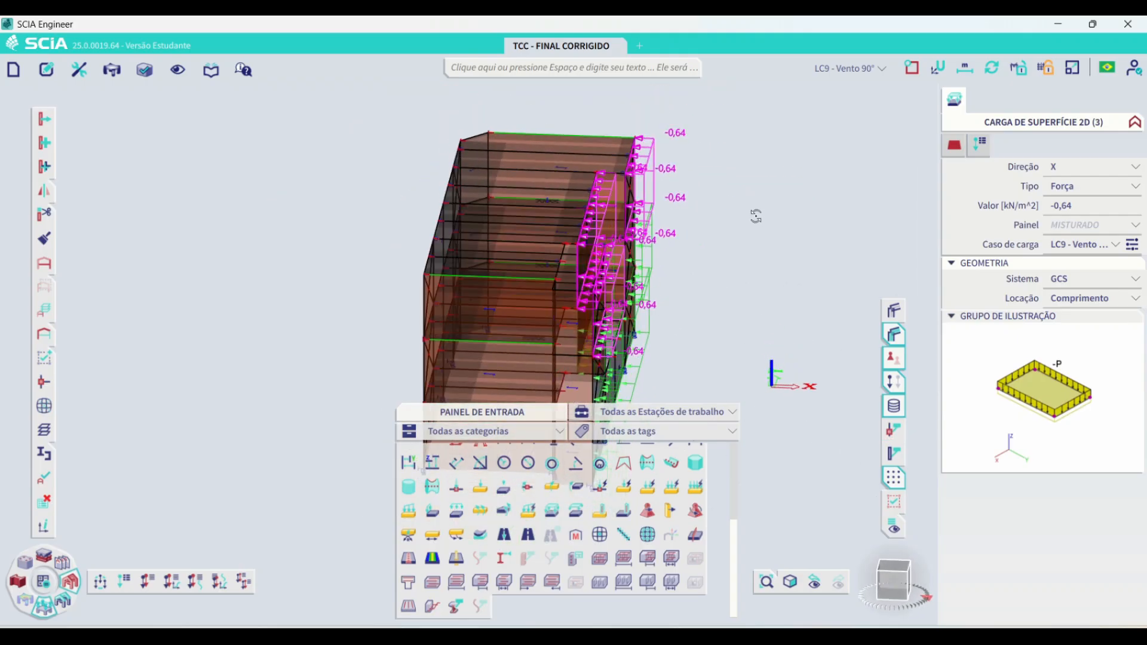
pyautogui.click(882, 68)
pyautogui.click(777, 263)
pyautogui.scroll(5, 641, 173)
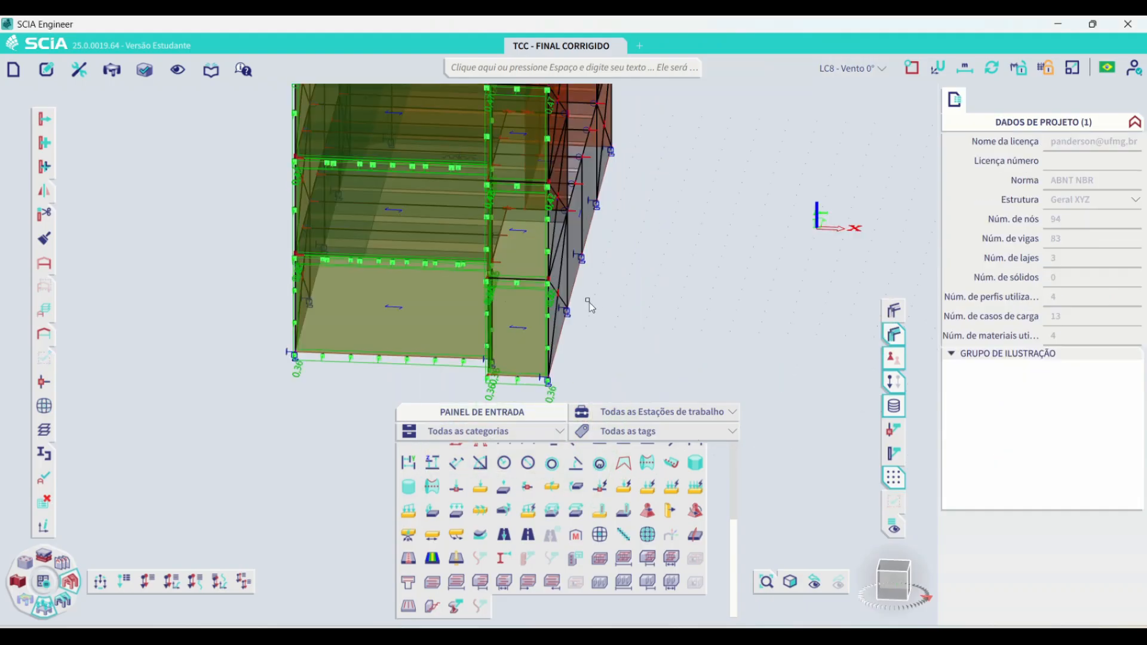
pyautogui.scroll(-4, 886, 228)
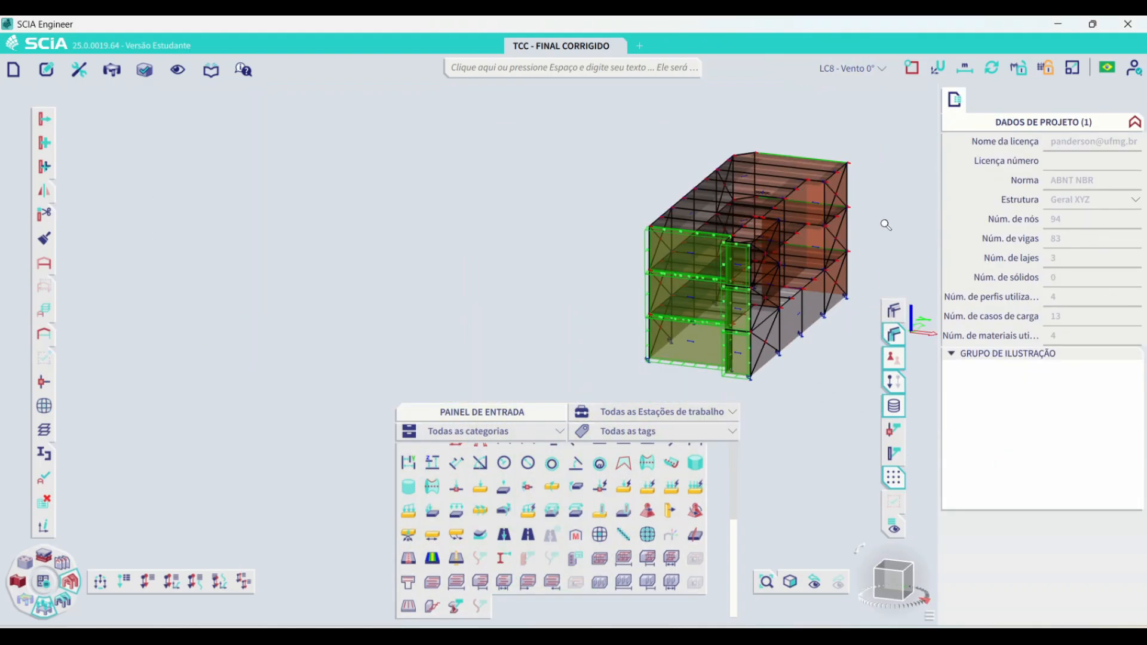
pyautogui.scroll(2, 886, 227)
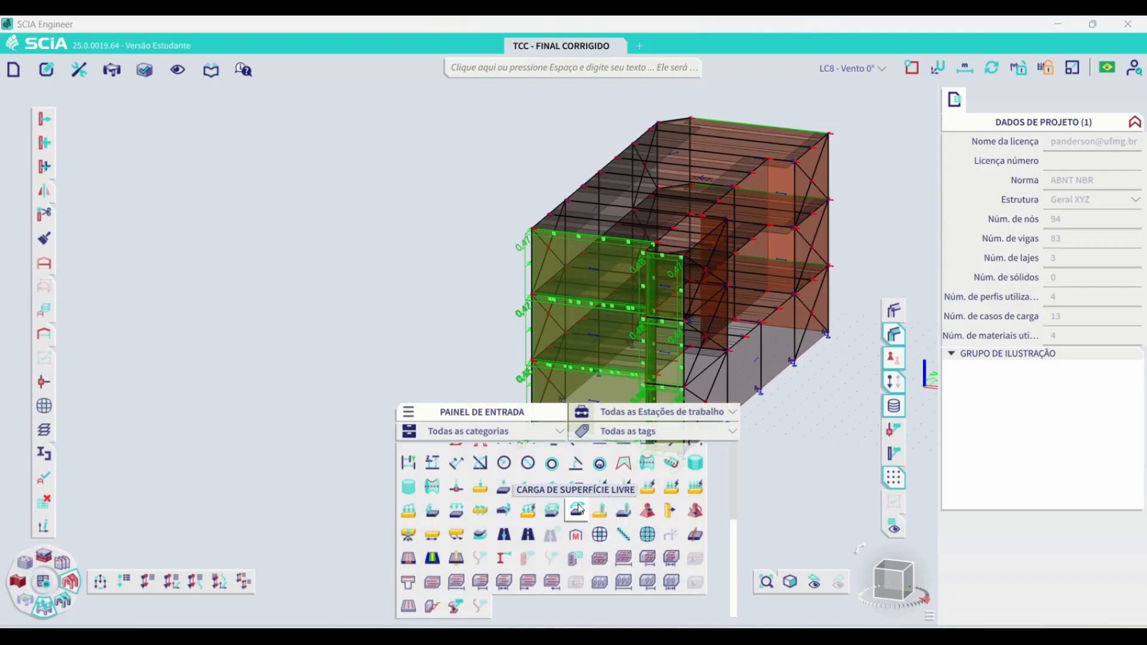
# Apply a Y-direction surface force of 0,425 kN/m² to the middle-storey panel at the far end of the facade recess.
pyautogui.click(546, 508)
pyautogui.click(776, 241)
pyautogui.click(717, 267)
pyautogui.click(714, 272)
pyautogui.write('0,425')
pyautogui.press('Return')
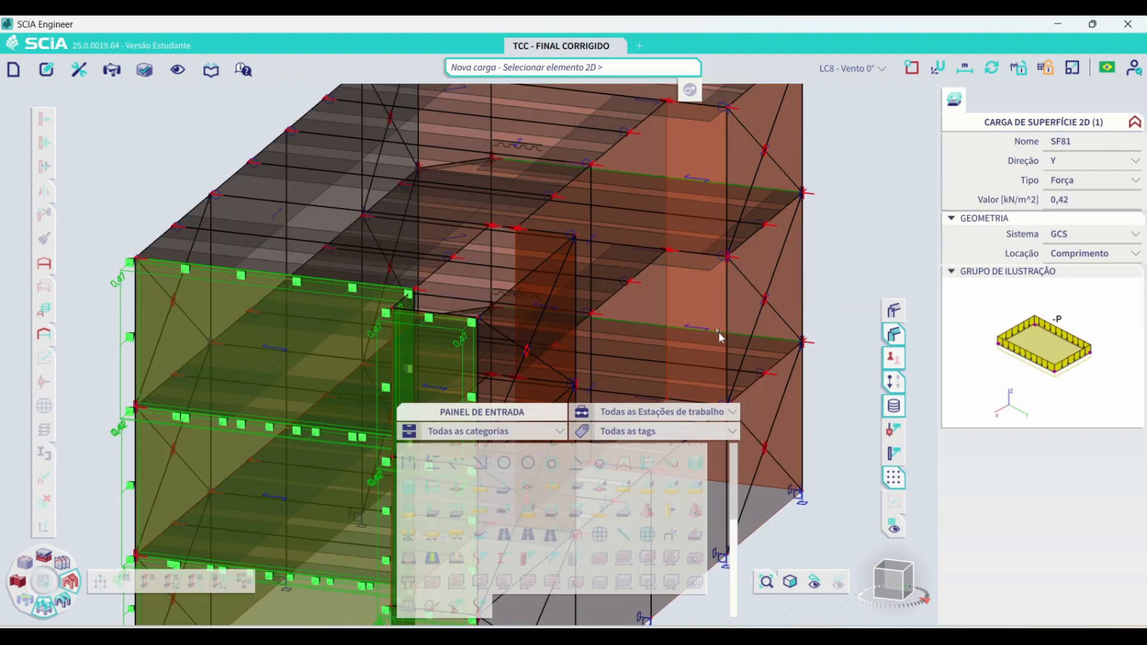
pyautogui.scroll(2, 718, 332)
pyautogui.click(696, 324)
pyautogui.press('Escape')
# Apply a Y-direction surface force of 0,465 kN/m² to the top-storey panel at the far end of the facade recess.
pyautogui.scroll(-3, 716, 305)
pyautogui.click(554, 512)
pyautogui.write('0,465')
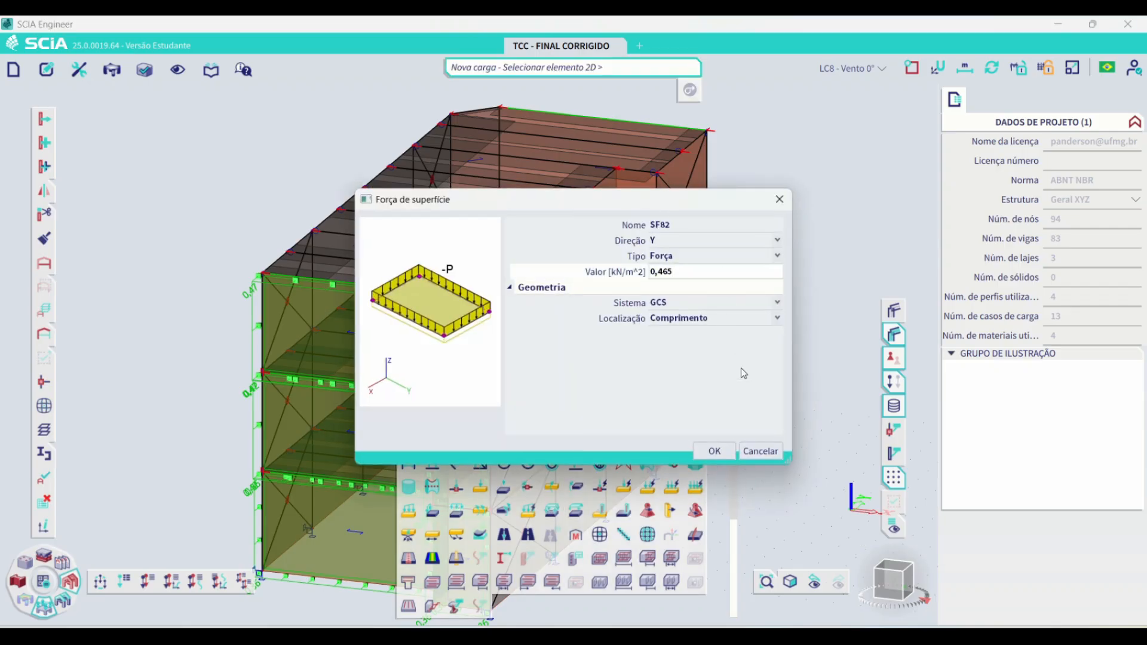
pyautogui.press('Return')
pyautogui.click(641, 222)
pyautogui.press('Escape')
# Make the Vento 180° load case active.
pyautogui.scroll(-3, 733, 190)
pyautogui.keyDown('ctrl'); pyautogui.moveTo(809, 196); pyautogui.dragTo(836, 167, button='right'); pyautogui.keyUp('ctrl')
pyautogui.click(882, 70)
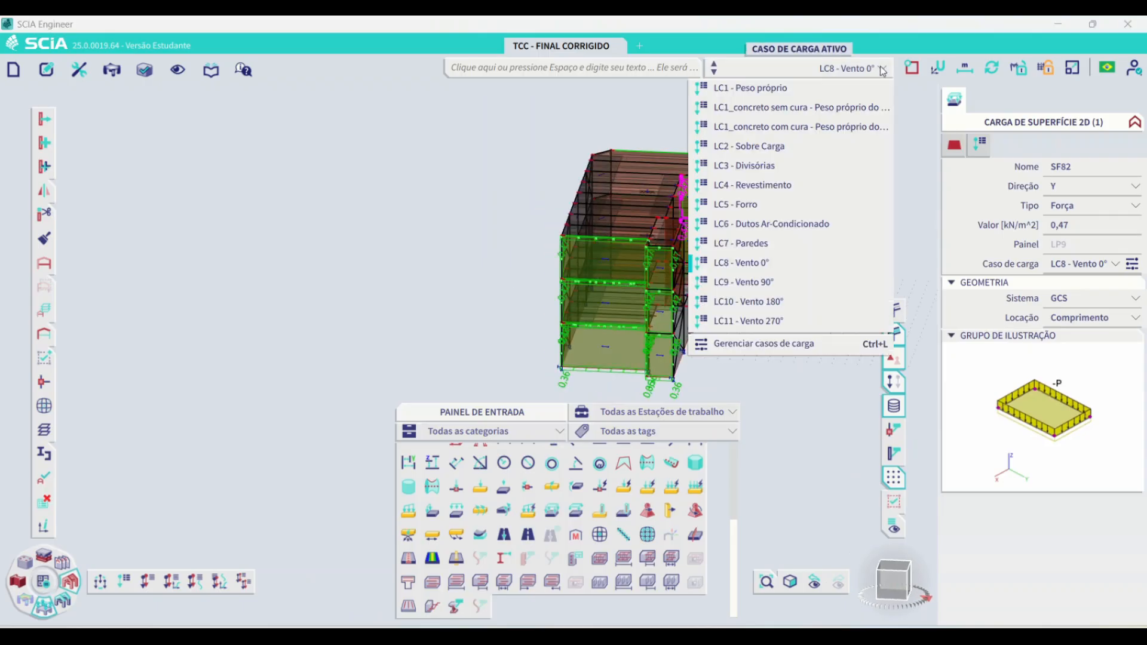
pyautogui.click(765, 302)
# Apply a Y-direction surface force of -0,47 kN/m² to the top-storey end facade panel and its adjoining angled panel.
pyautogui.keyDown('ctrl'); pyautogui.moveTo(479, 209); pyautogui.dragTo(657, 204, button='right'); pyautogui.keyUp('ctrl')
pyautogui.scroll(-2, 607, 177)
pyautogui.scroll(3, 642, 259)
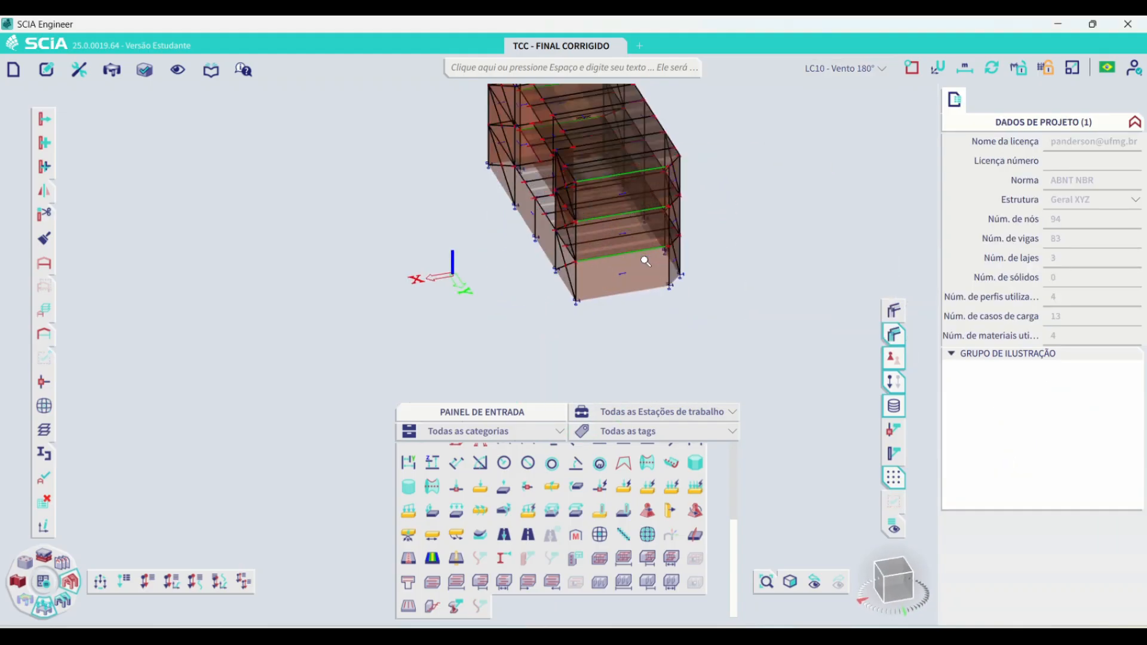
pyautogui.moveTo(781, 237); pyautogui.dragTo(763, 251, button='right')
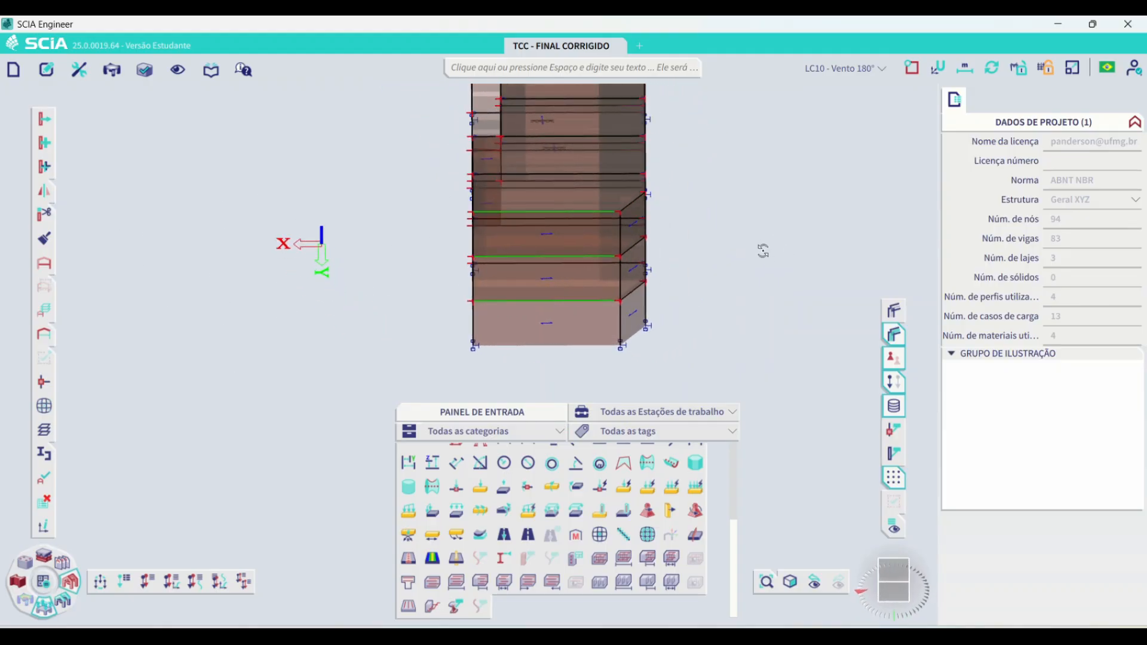
pyautogui.moveTo(581, 296); pyautogui.dragTo(589, 276, button='middle')
pyautogui.scroll(-2, 573, 251)
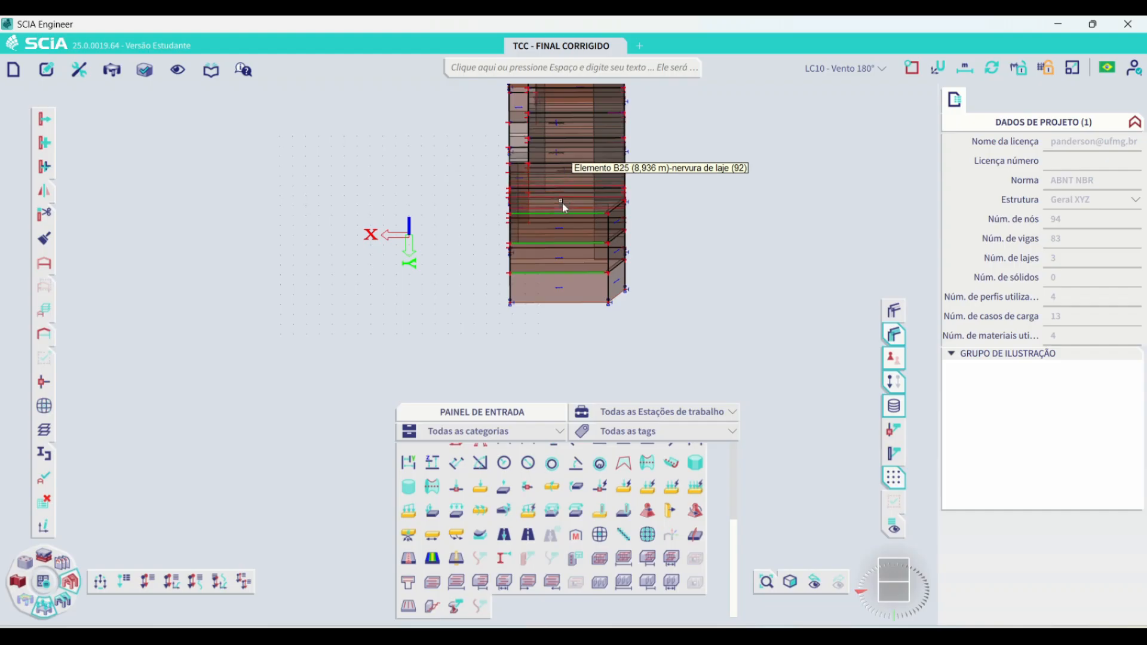
pyautogui.scroll(2, 571, 215)
pyautogui.scroll(-1, 582, 266)
pyautogui.scroll(1, 588, 247)
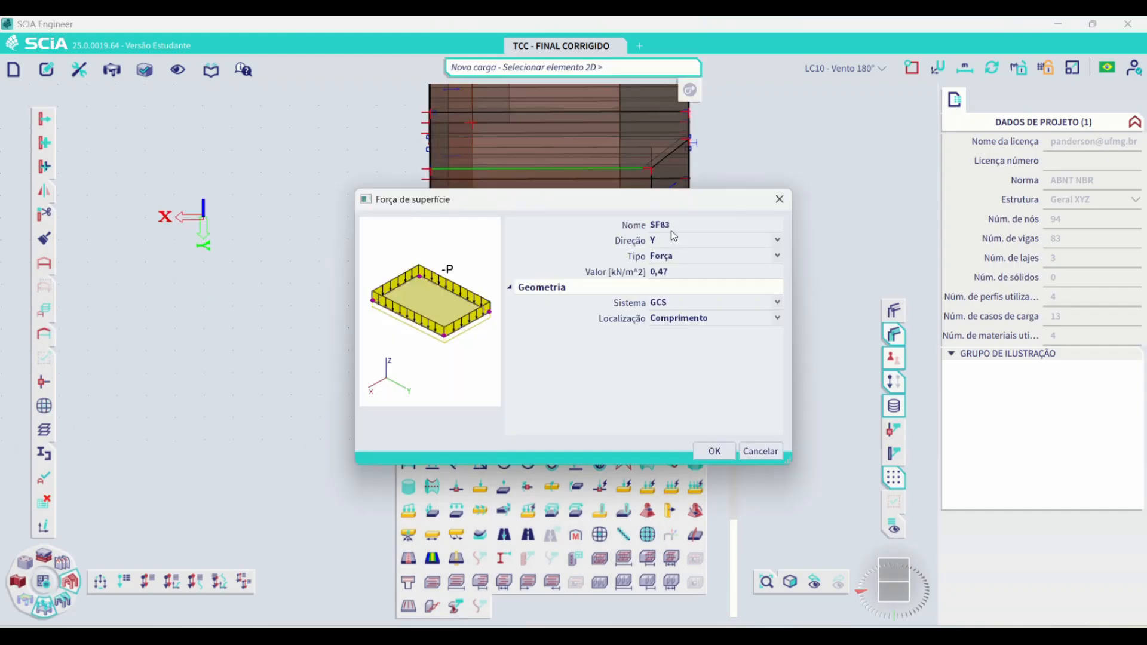
pyautogui.click(681, 269)
pyautogui.press('Return')
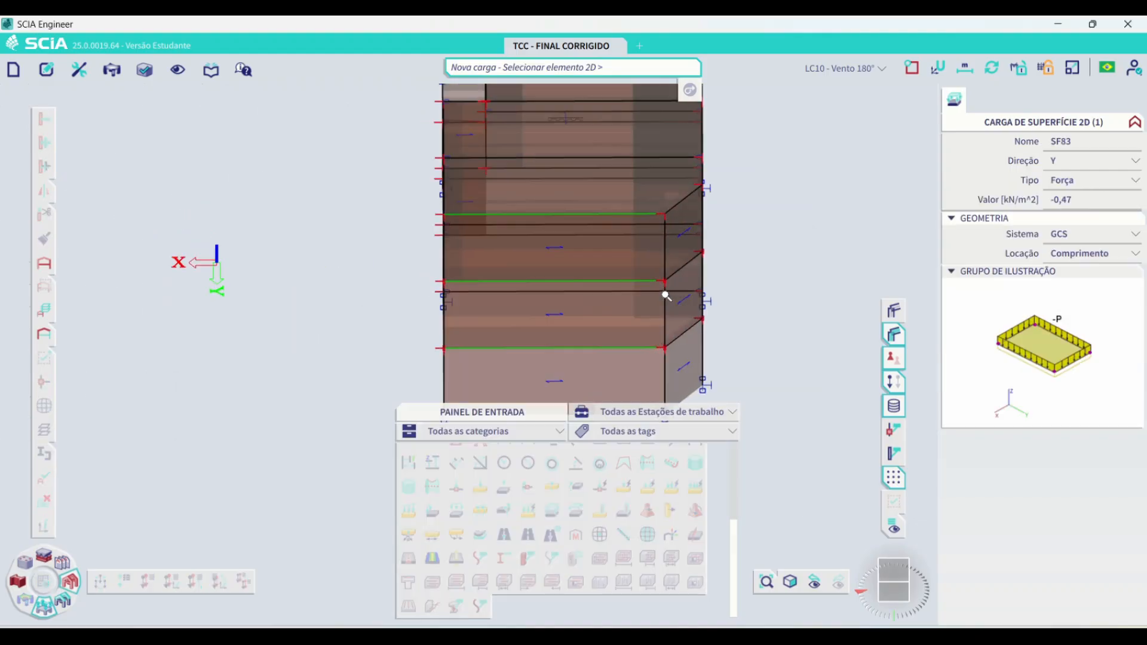
pyautogui.click(689, 238)
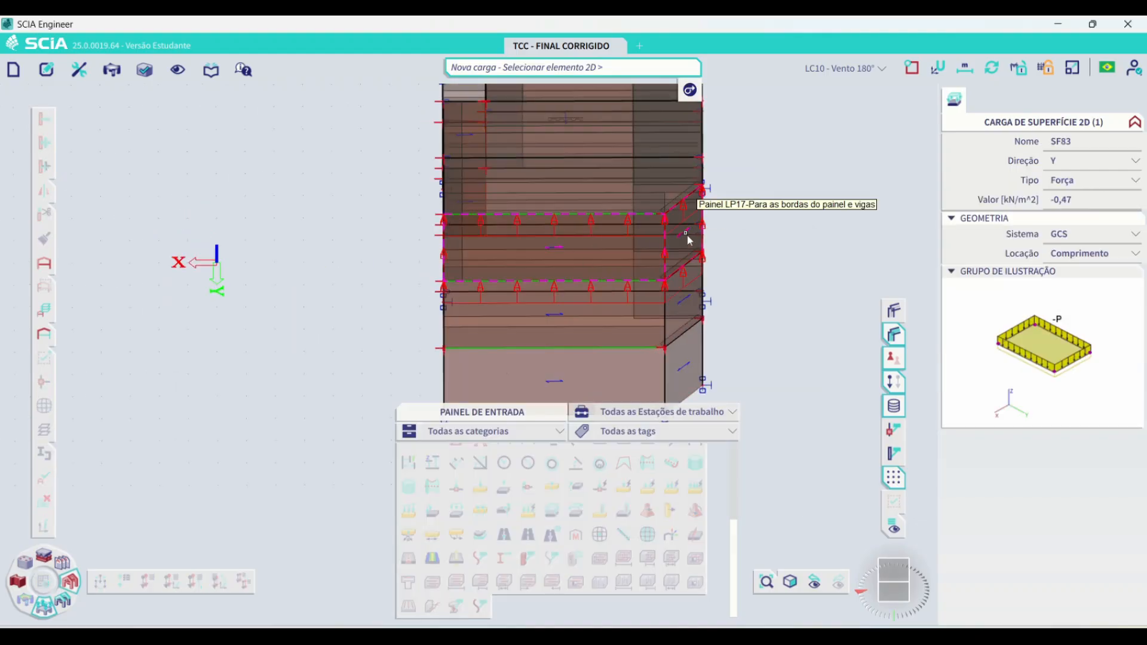
# Add a Y-direction surface force of -0,425 kN/m² to the middle-storey end facade panel and its adjoining angled panel.
pyautogui.click(559, 512)
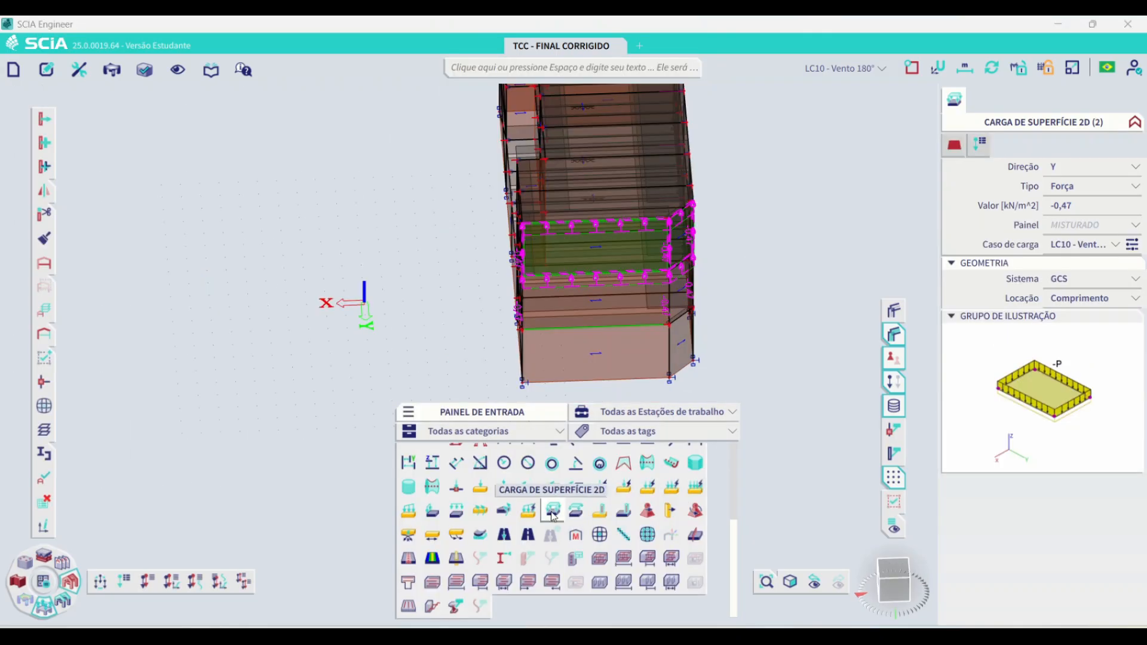
pyautogui.click(681, 271)
pyautogui.write('-0,425')
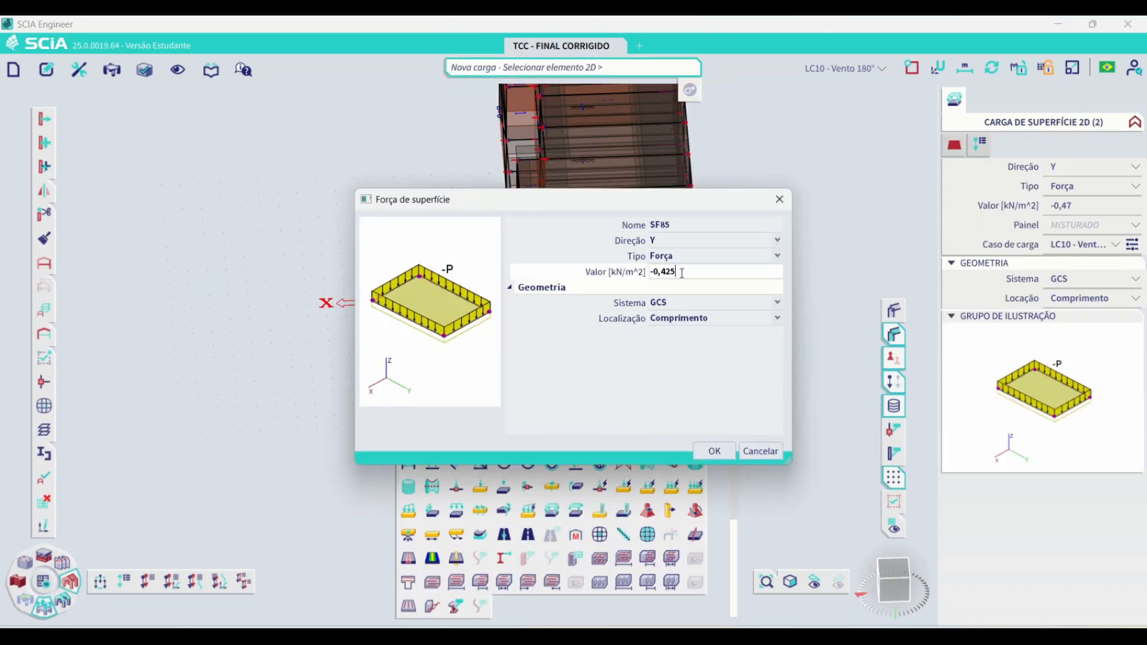
pyautogui.click(713, 451)
# Add a Y-direction surface force of -0,36 kN/m² to the lowest-storey end facade panel and its adjoining angled panel.
pyautogui.click(560, 512)
pyautogui.click(678, 272)
pyautogui.write('-0,')
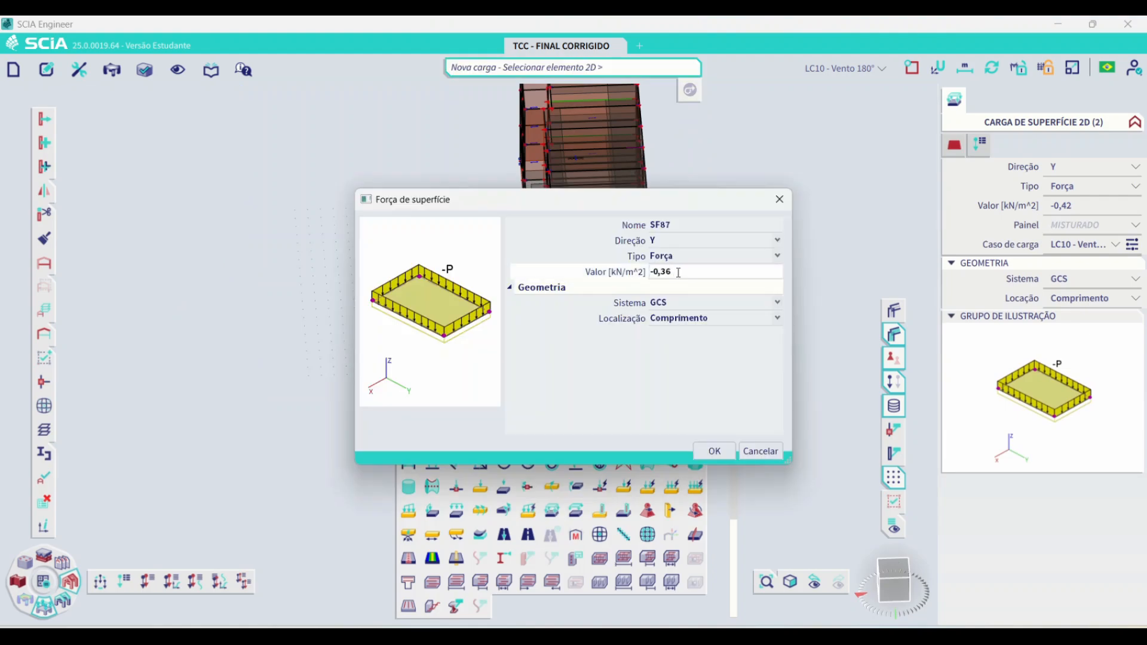
pyautogui.press('Return')
# Make the Vento 270° load case active and view the opposite long facade.
pyautogui.click(882, 69)
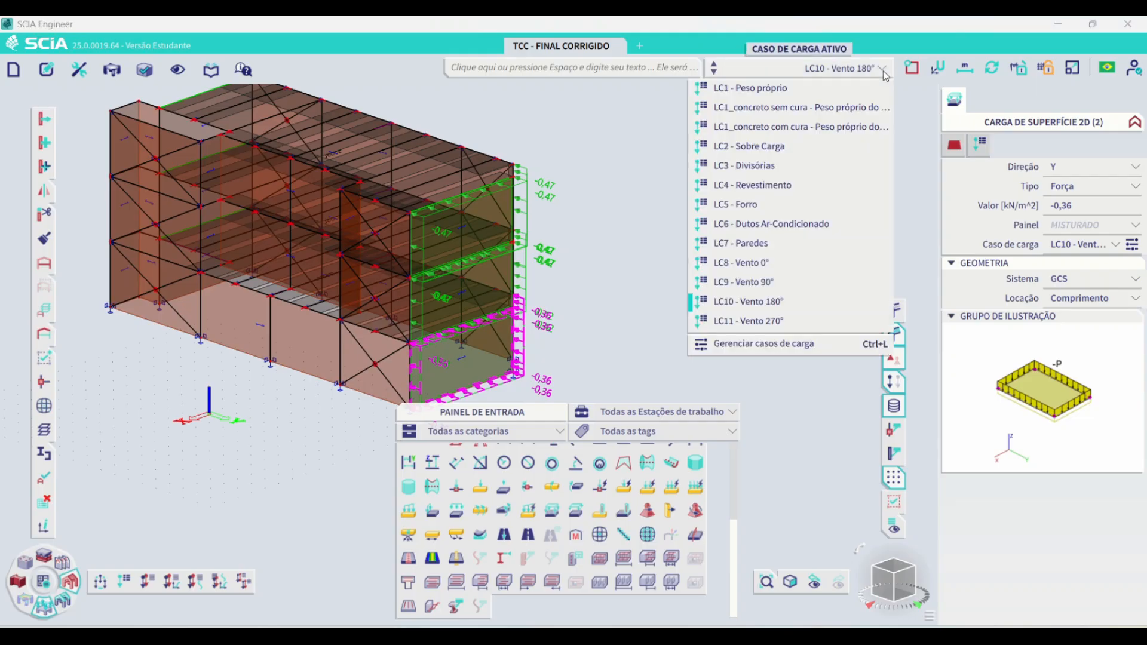
pyautogui.click(750, 320)
pyautogui.scroll(-2, 515, 276)
pyautogui.keyDown('ctrl'); pyautogui.moveTo(528, 282); pyautogui.dragTo(720, 305, button='right'); pyautogui.keyUp('ctrl')
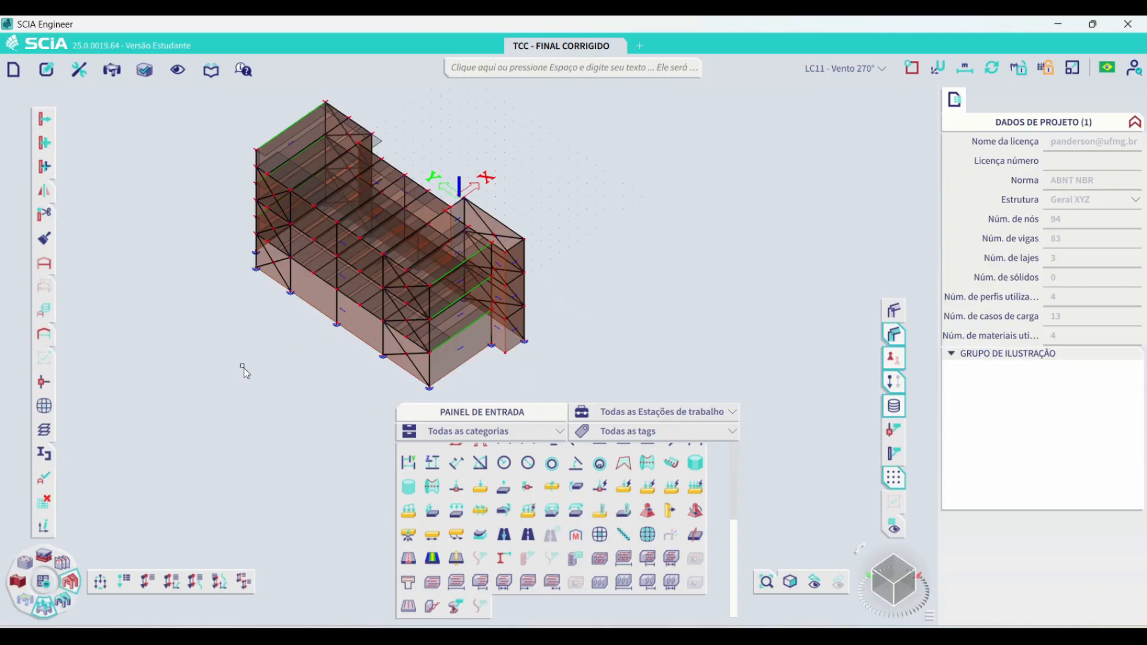
pyautogui.keyDown('ctrl'); pyautogui.moveTo(243, 368); pyautogui.dragTo(267, 364, button='right'); pyautogui.keyUp('ctrl')
pyautogui.scroll(2, 382, 328)
pyautogui.moveTo(369, 395)
pyautogui.keyDown('ctrl'); pyautogui.mouseDown(button='right')
pyautogui.moveTo(344, 395)
pyautogui.moveTo(357, 390)
pyautogui.mouseUp(button='right'); pyautogui.keyUp('ctrl')
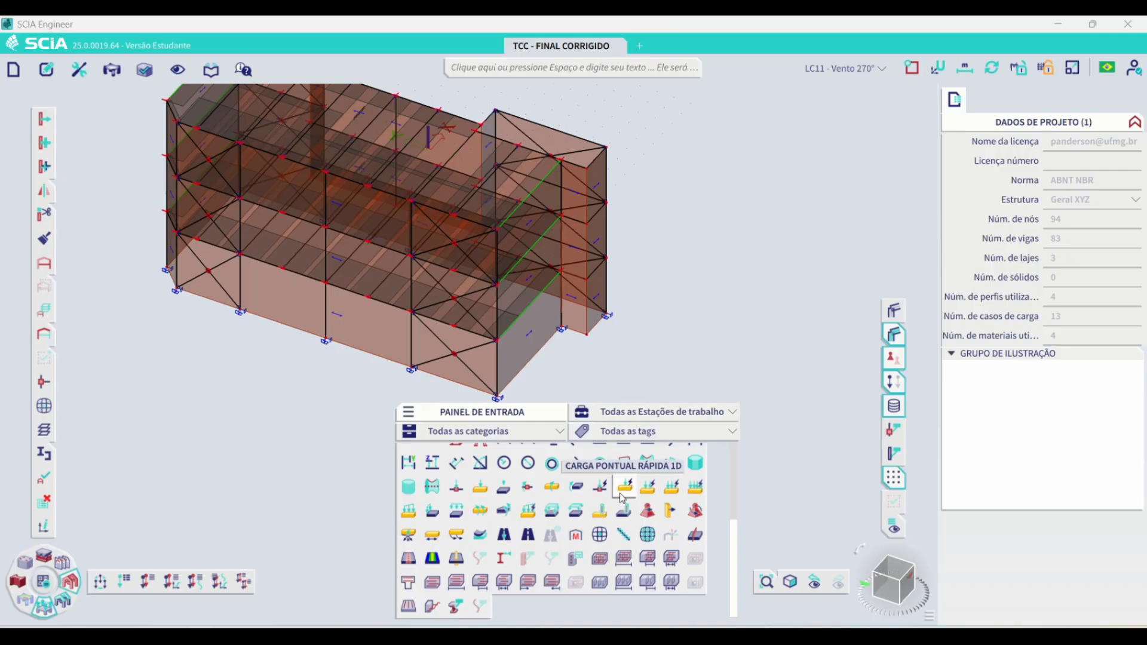
pyautogui.keyDown('ctrl'); pyautogui.moveTo(663, 358); pyautogui.dragTo(583, 346, button='right'); pyautogui.keyUp('ctrl')
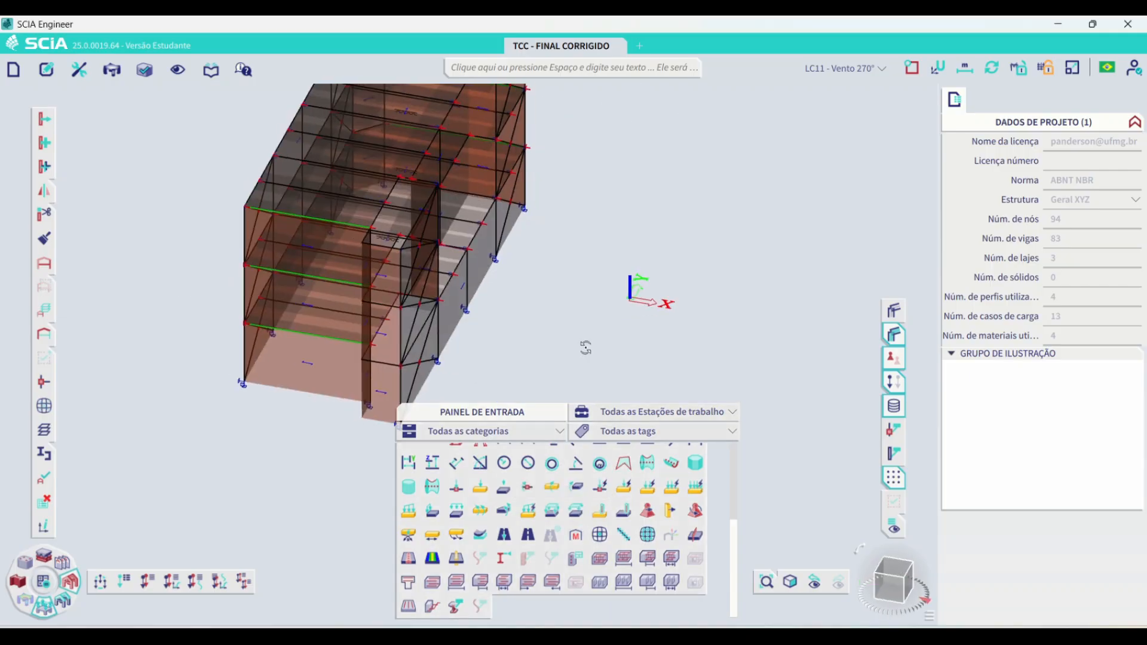
# Check the surface forces on the long facade in the Vento 90° load case and return to Vento 270°.
pyautogui.click(888, 70)
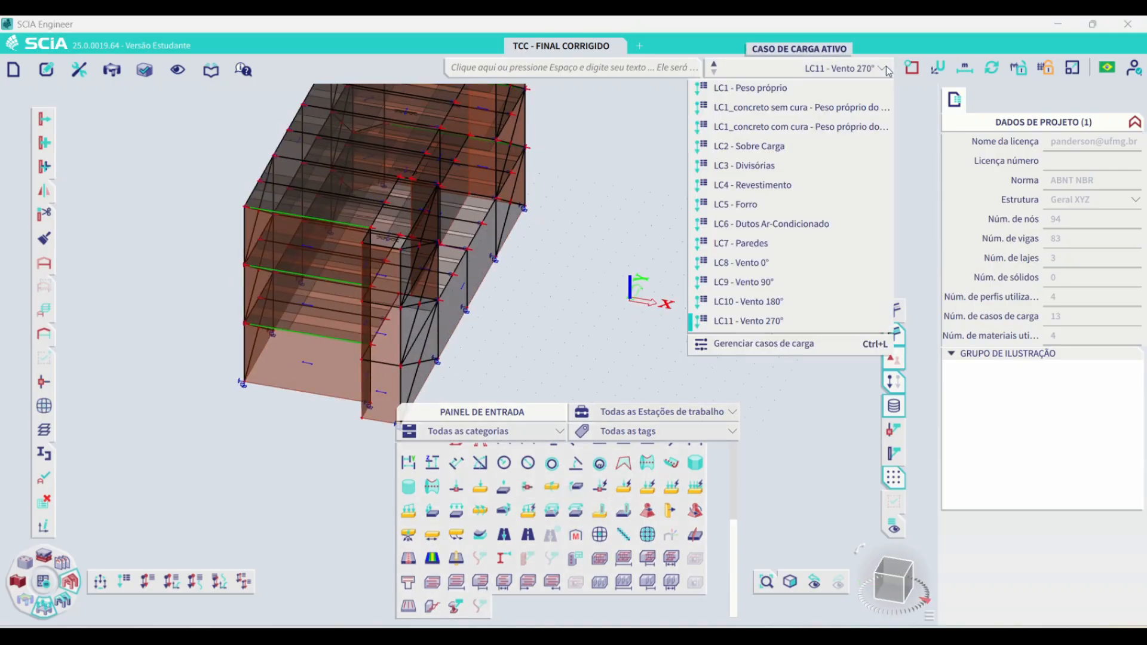
pyautogui.click(791, 283)
pyautogui.scroll(3, 278, 206)
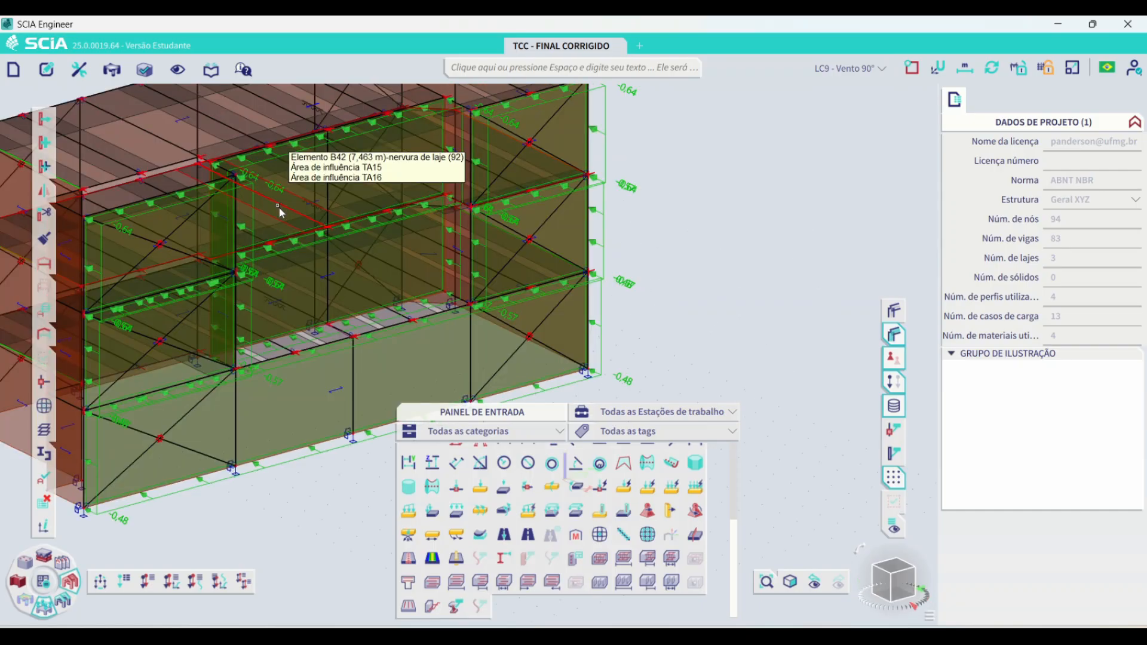
pyautogui.scroll(-5, 439, 302)
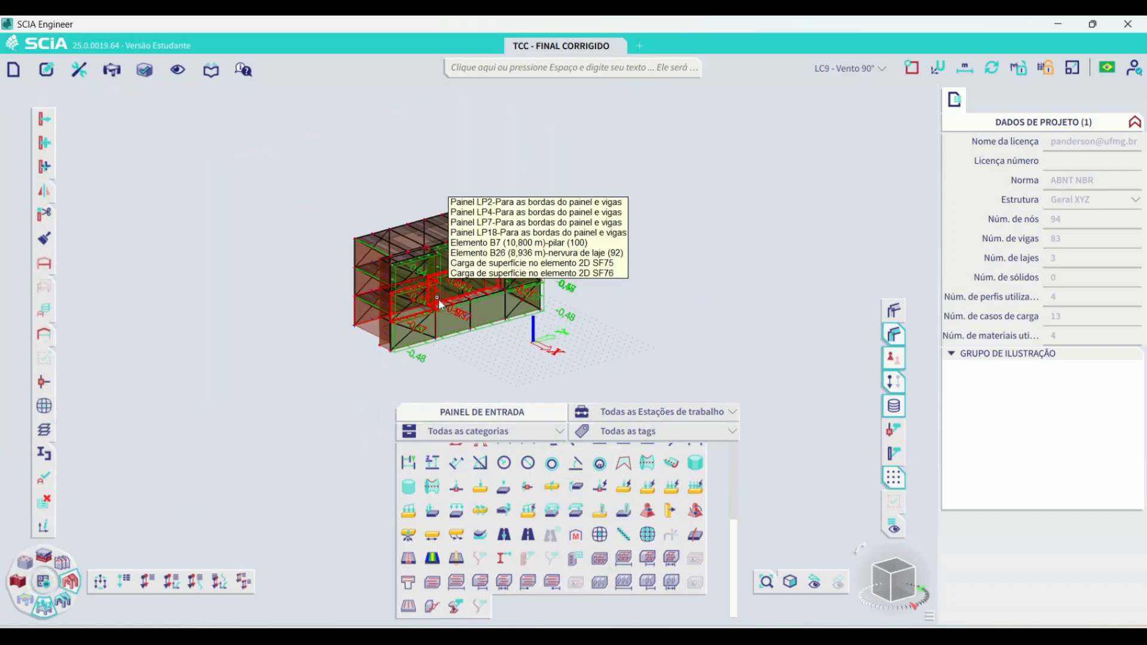
pyautogui.scroll(4, 436, 301)
pyautogui.keyDown('ctrl'); pyautogui.moveTo(422, 299); pyautogui.dragTo(386, 307, button='right'); pyautogui.keyUp('ctrl')
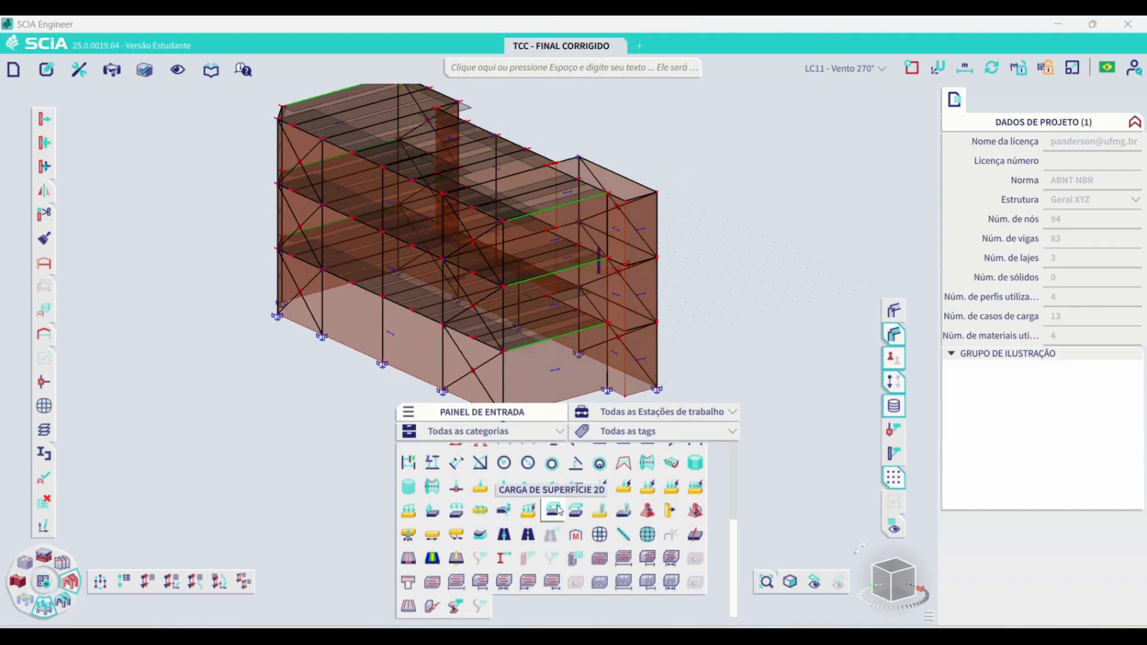
# Apply an X-direction surface force of 0,48 kN/m² to the lowest-storey panel of the straight long facade.
pyautogui.click(555, 510)
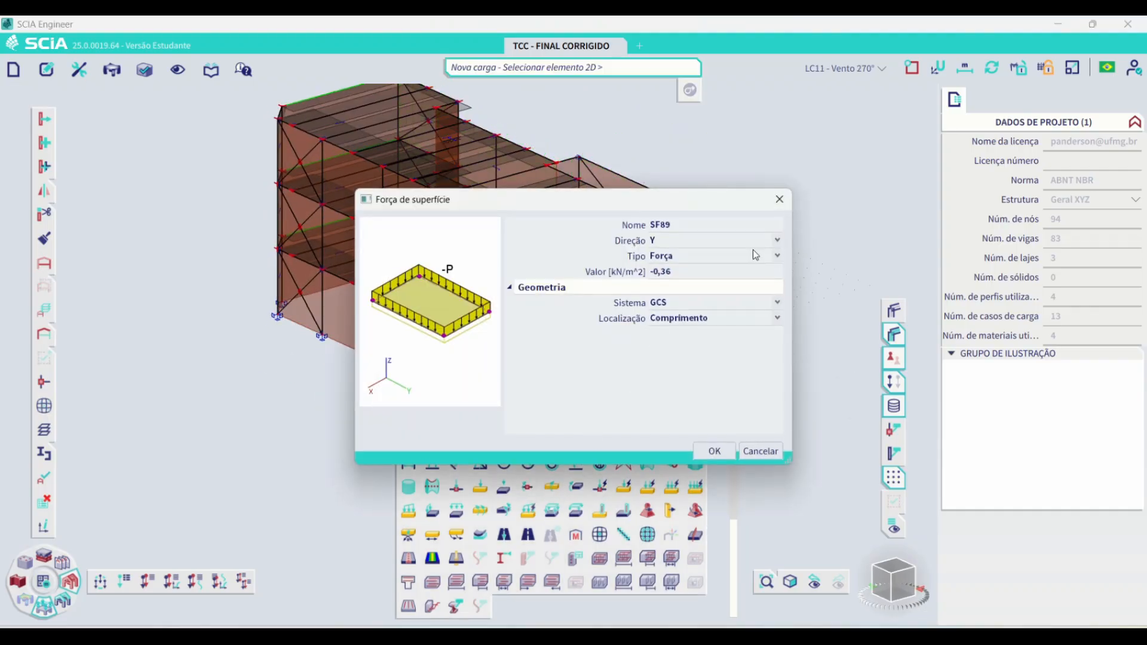
pyautogui.click(775, 243)
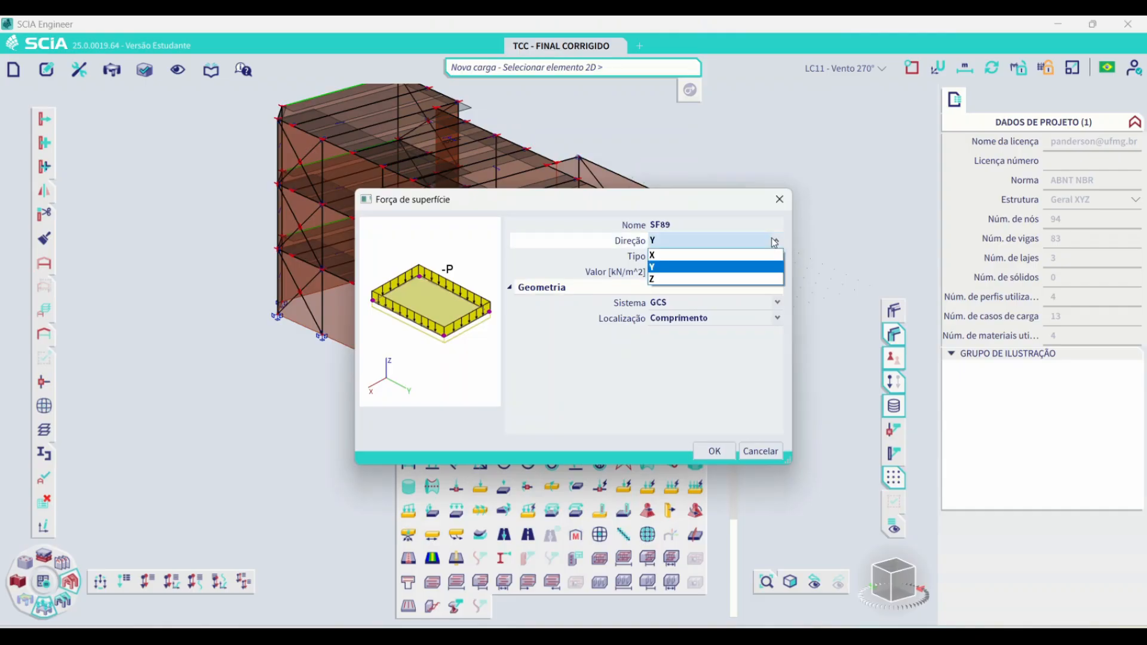
pyautogui.click(714, 255)
pyautogui.click(715, 272)
pyautogui.write('0,4')
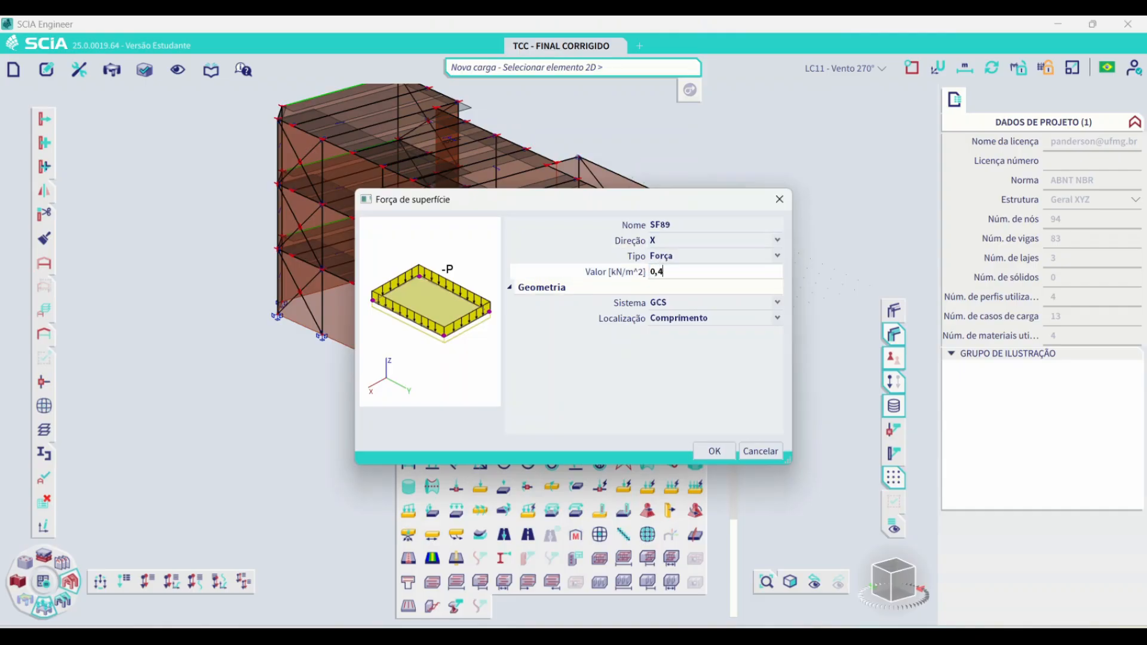
pyautogui.write('8')
pyautogui.press('Return')
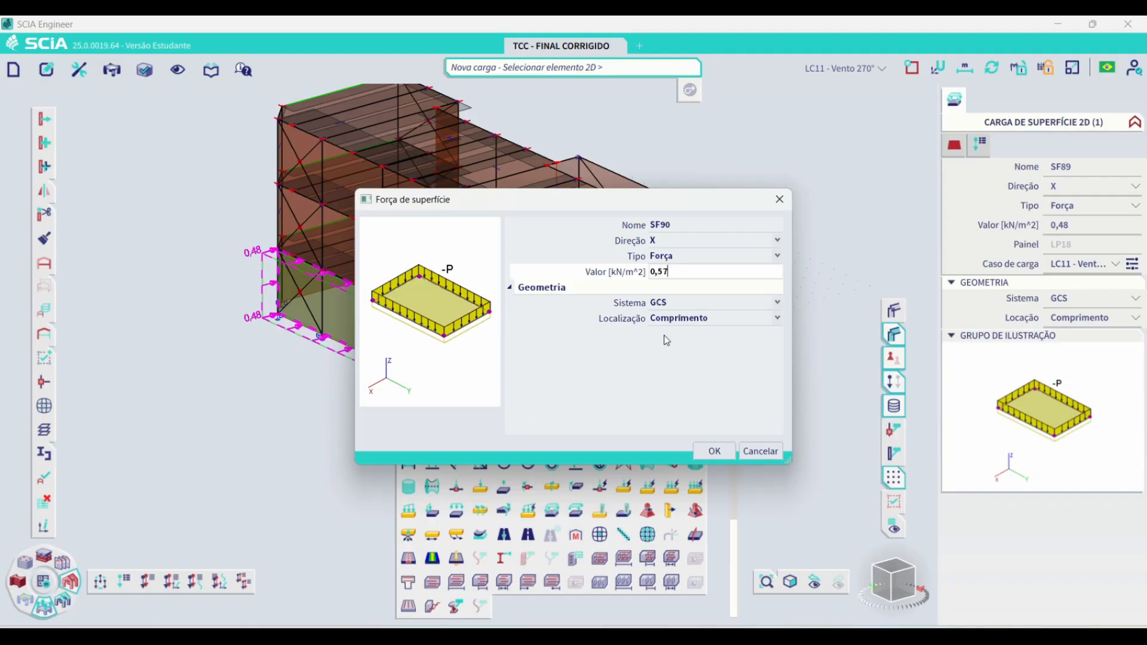
# Add X-direction surface forces of 0,57 kN/m² to the middle-storey and 0,63 kN/m² to the top-storey panel of the same long facade.
pyautogui.press('Return')
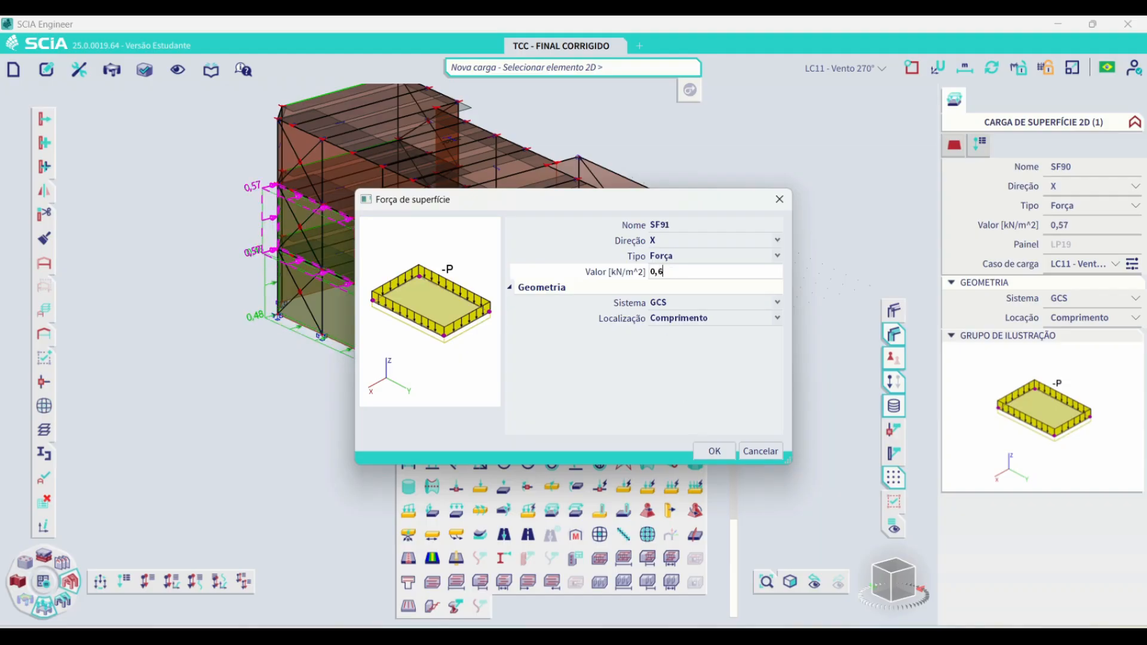
pyautogui.write('0,63')
pyautogui.press('Return')
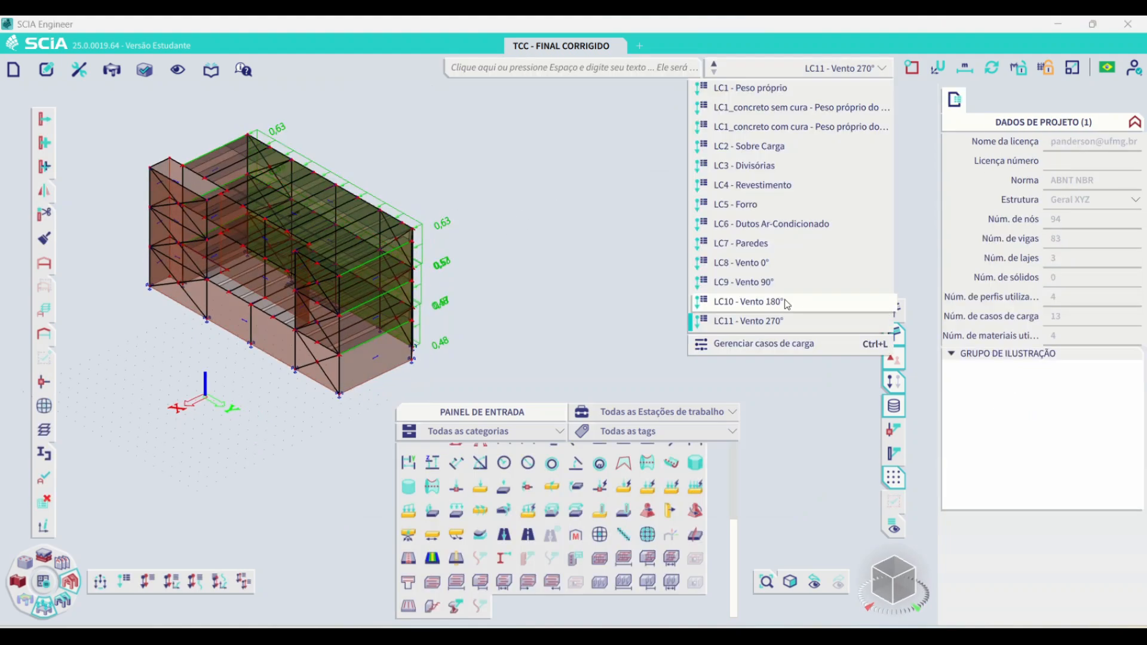
# Make the Vento 180° load case active and view the recessed side of the building.
pyautogui.click(784, 301)
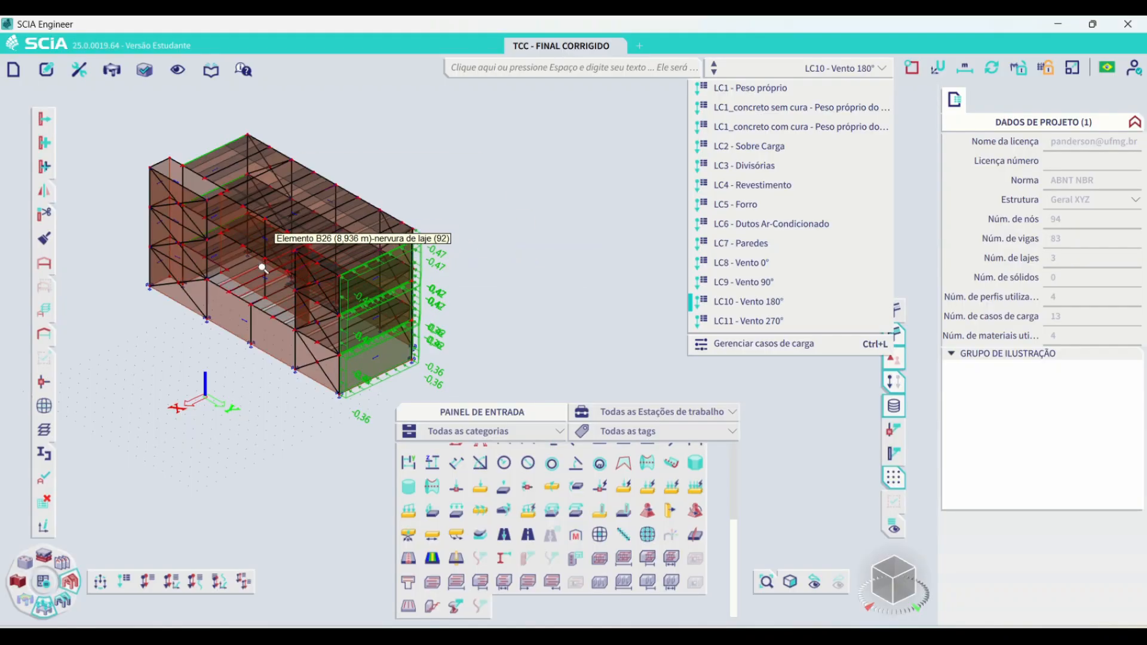
pyautogui.scroll(3, 263, 269)
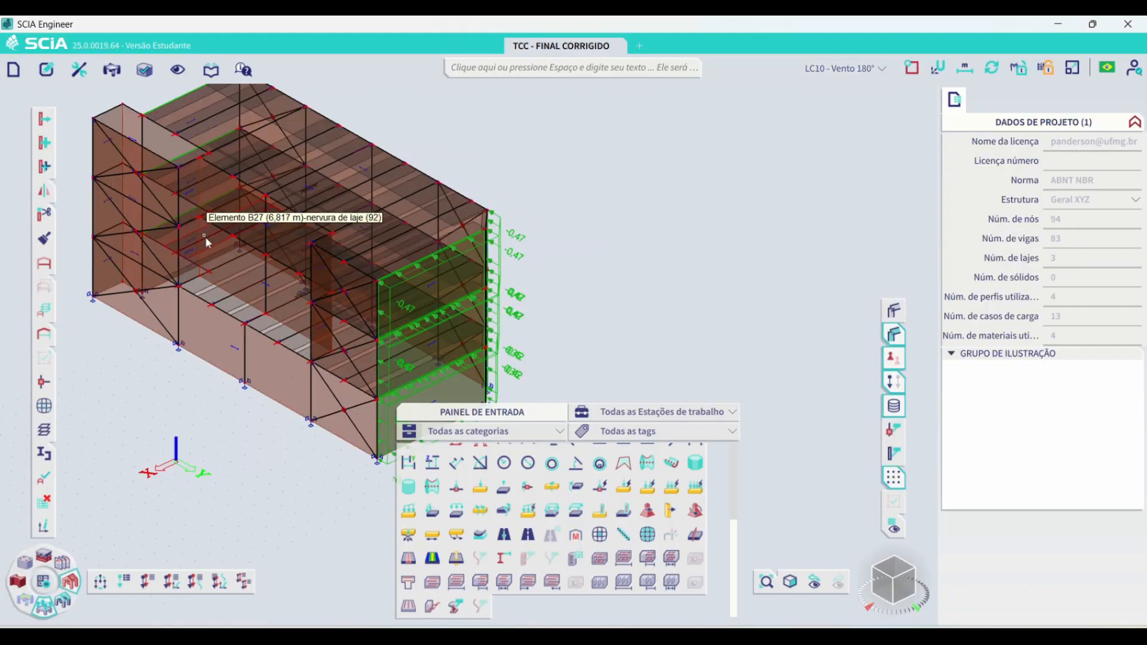
pyautogui.scroll(-3, 197, 251)
# Apply Y-direction surface forces of -0,47 kN/m² to the top-storey and -0,42 kN/m² to the middle-storey transverse panel in the recess.
pyautogui.click(432, 534)
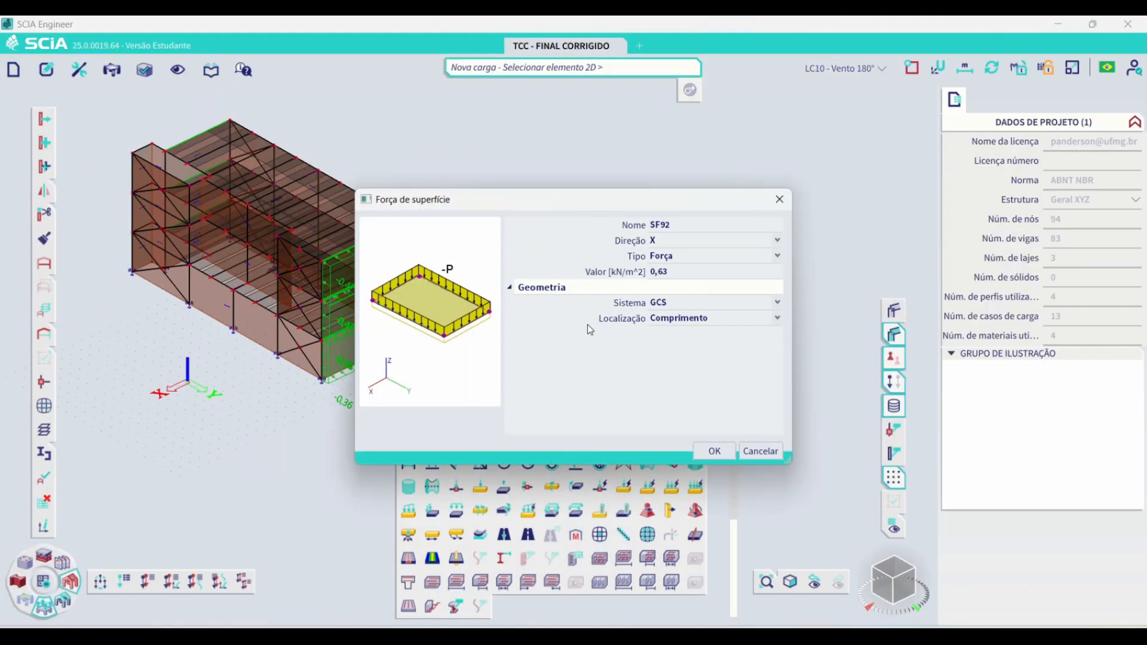
pyautogui.click(699, 240)
pyautogui.click(698, 268)
pyautogui.moveTo(635, 199); pyautogui.dragTo(719, 170)
pyautogui.click(775, 242)
pyautogui.press('BackSpace')
pyautogui.press('BackSpace')
pyautogui.write('47')
pyautogui.doubleClick(738, 248)
pyautogui.click(740, 242)
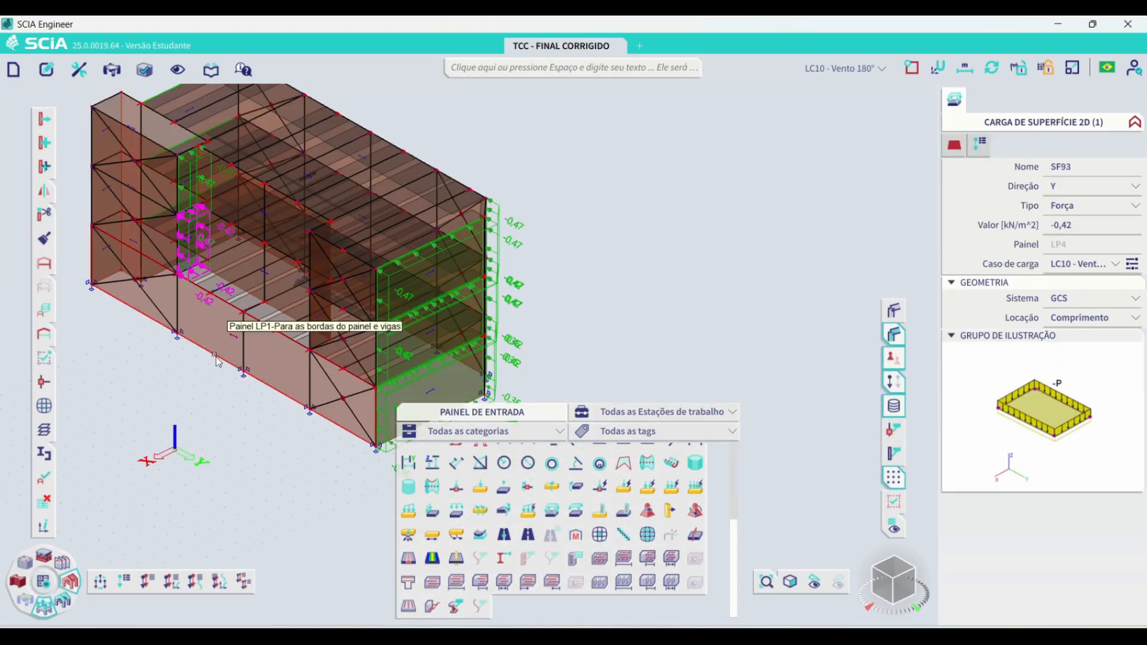
# Make the Vento 270° load case active, clear the selection and view the building end with the projecting volume.
pyautogui.keyDown('ctrl'); pyautogui.moveTo(240, 347); pyautogui.dragTo(479, 300, button='right'); pyautogui.keyUp('ctrl')
pyautogui.scroll(-3, 484, 289)
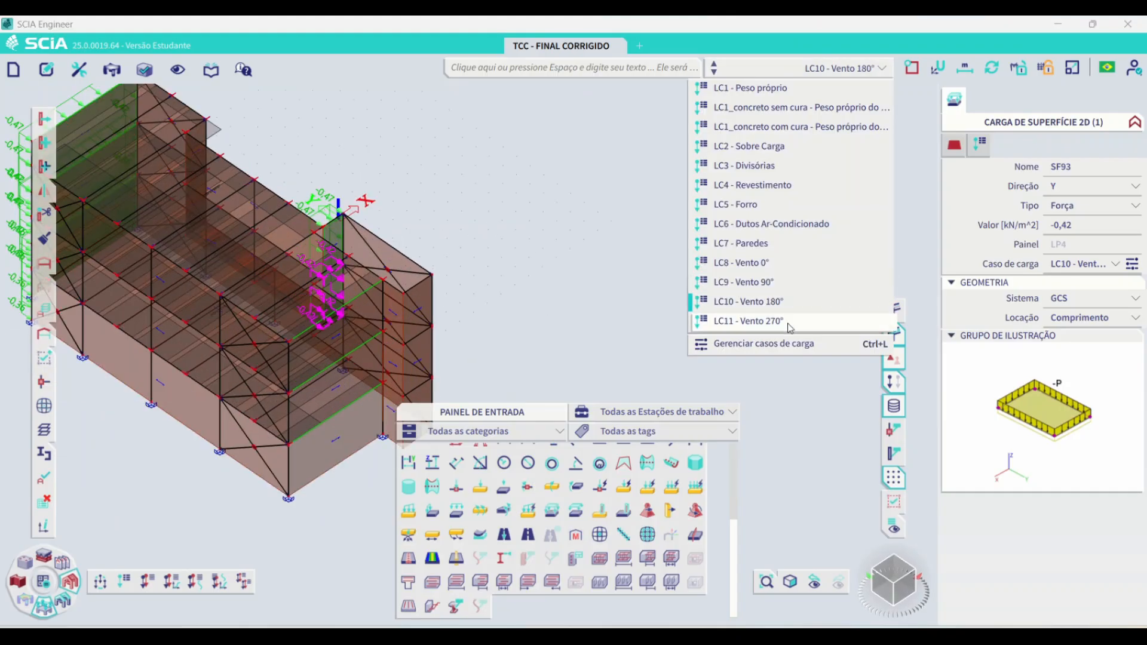
pyautogui.click(763, 320)
pyautogui.scroll(-2, 381, 283)
pyautogui.scroll(2, 381, 282)
pyautogui.press('Escape')
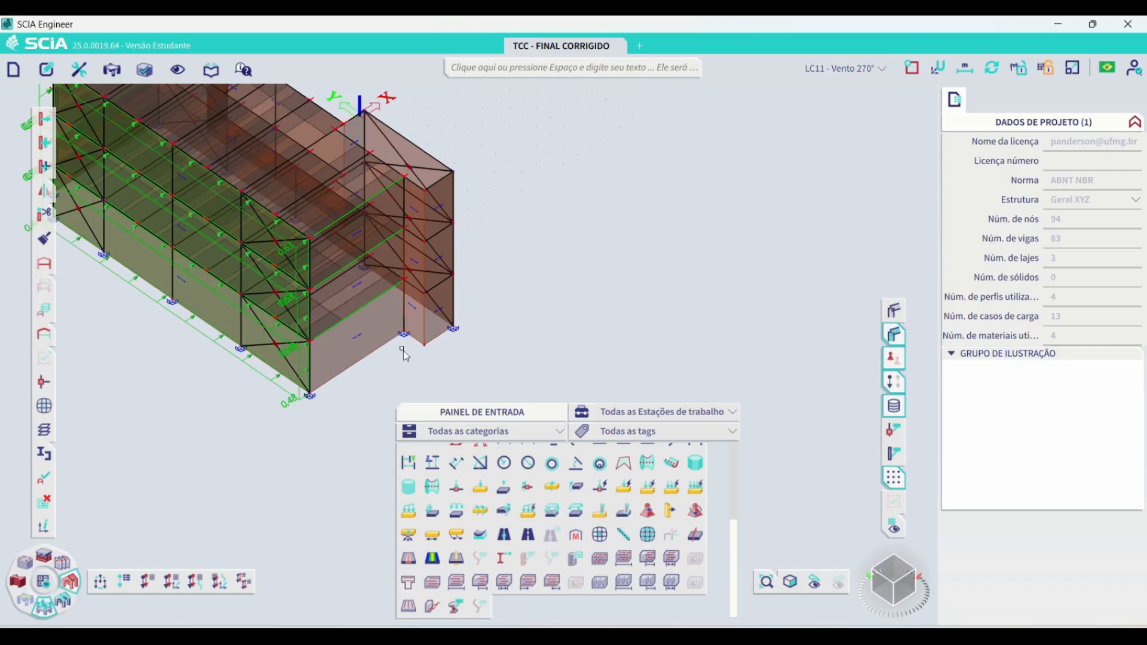
# Apply an X-direction surface force of 0,48 kN/m² to the lowest-storey panel of the projecting volume at the building end.
pyautogui.click(551, 510)
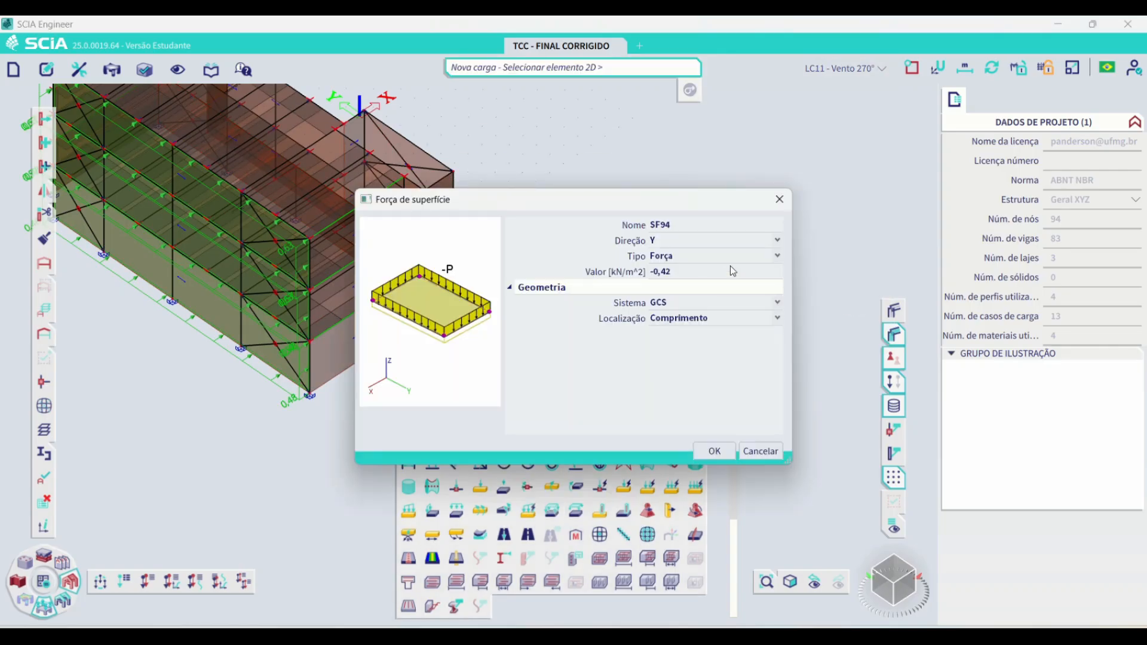
pyautogui.click(764, 242)
pyautogui.click(714, 258)
pyautogui.click(714, 268)
pyautogui.write('0,')
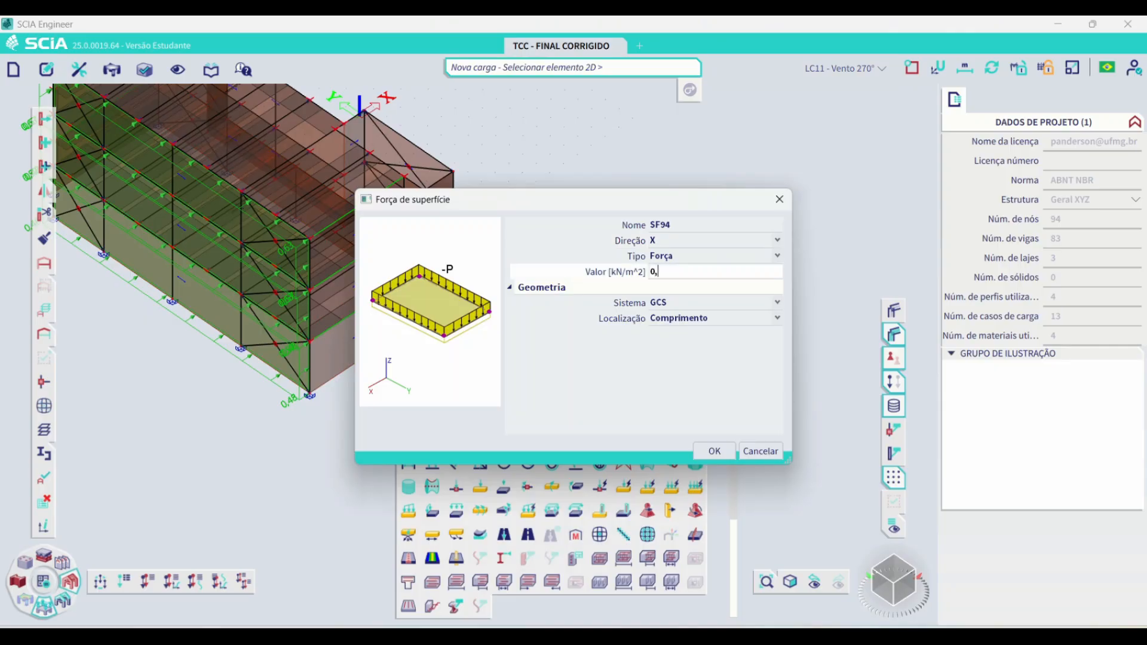
pyautogui.write('48')
pyautogui.press('Return')
# Add an X-direction surface force of 0,57 kN/m² to the projection's middle-storey panel and define the force for its top storey.
pyautogui.write('0,57')
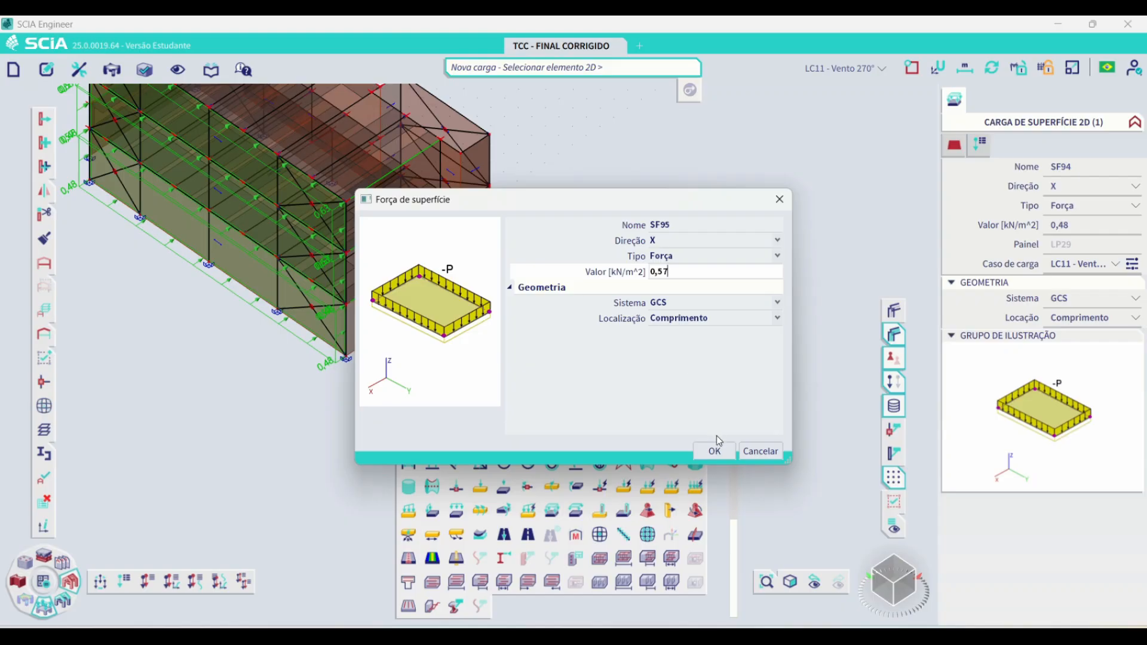
pyautogui.press('Return')
pyautogui.write('0,6')
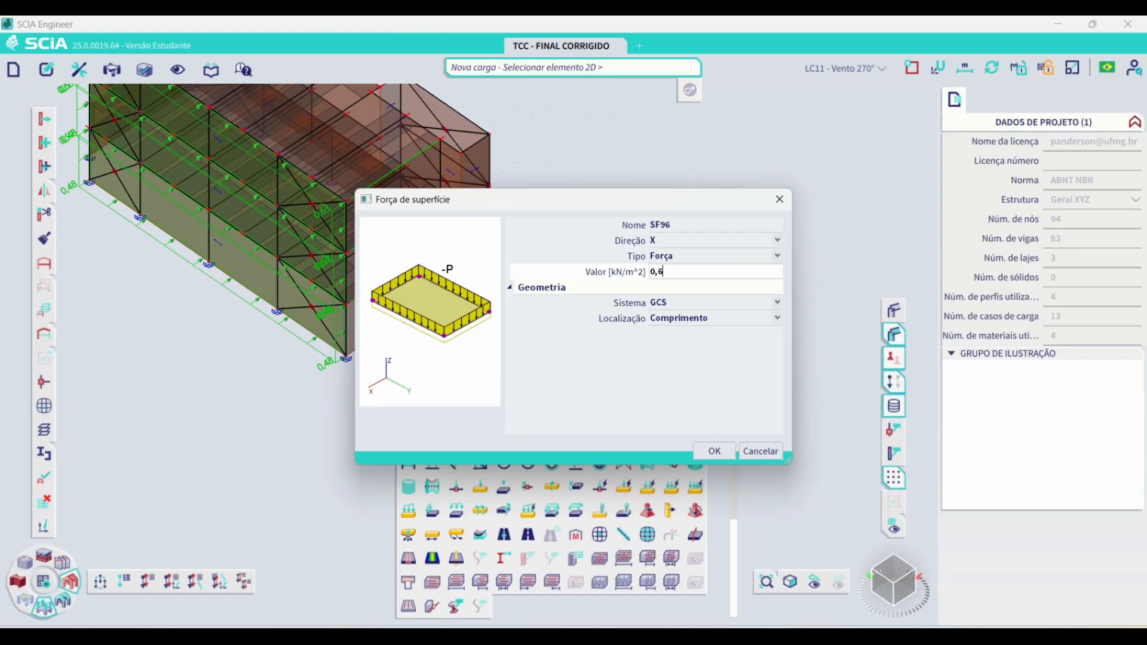